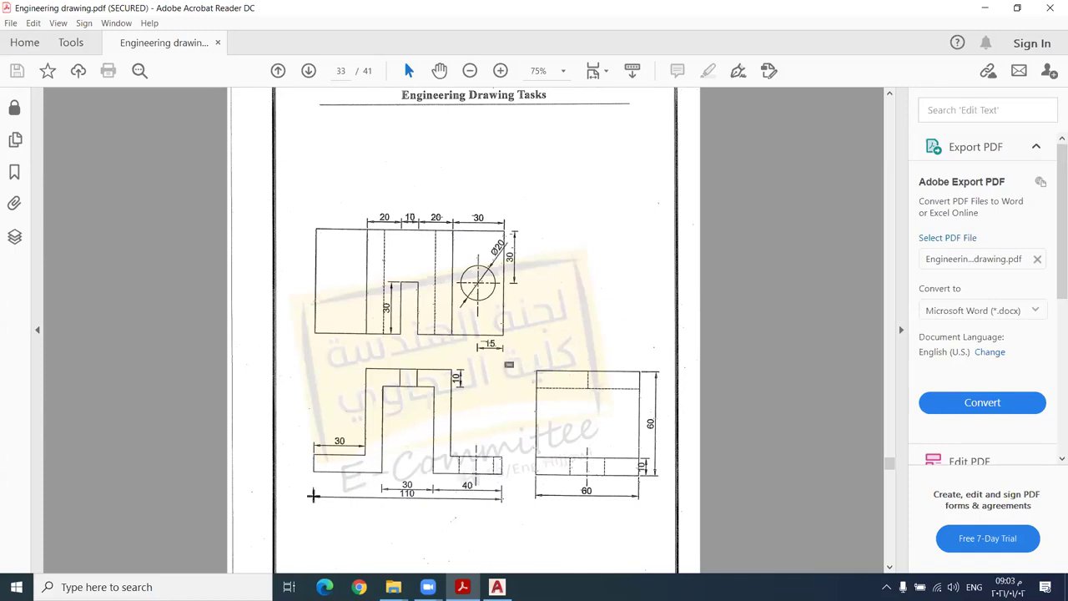
- Examine the front view and its dimensions in the PDF task drawing
left_click_drag(508, 365, 295, 513)
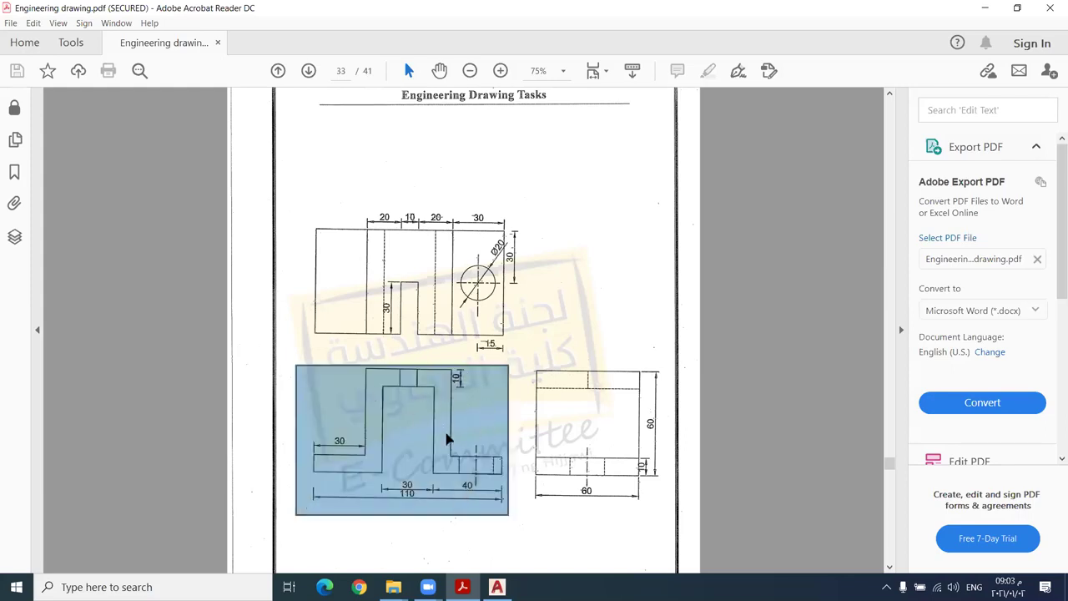
left_click(523, 417)
left_click(724, 355)
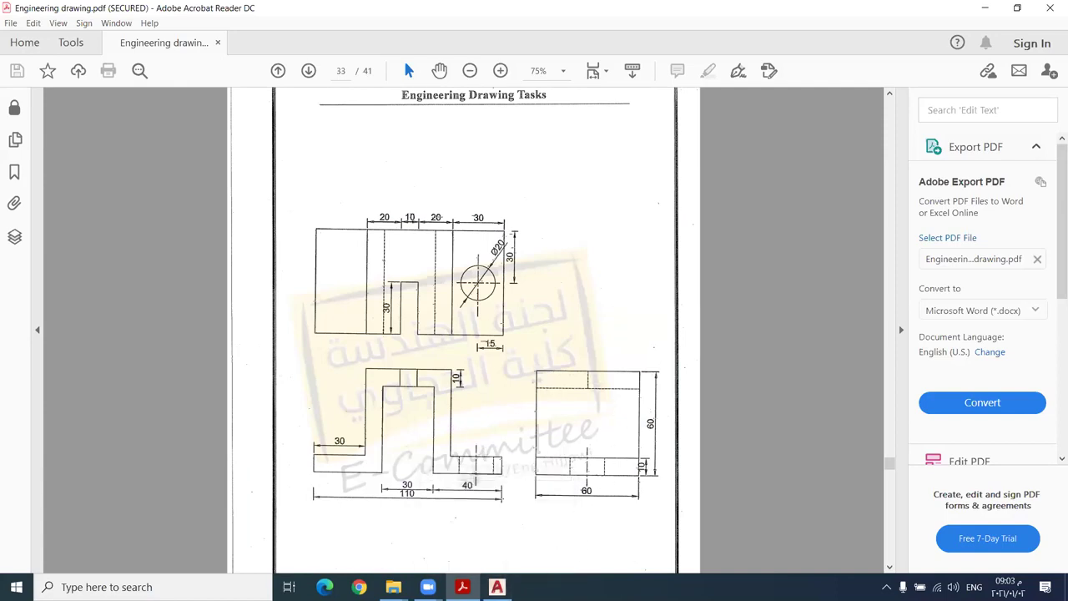
mouse_move(497, 587)
- Switch to AutoCAD, start the Line command and turn on Ortho mode
left_click(497, 522)
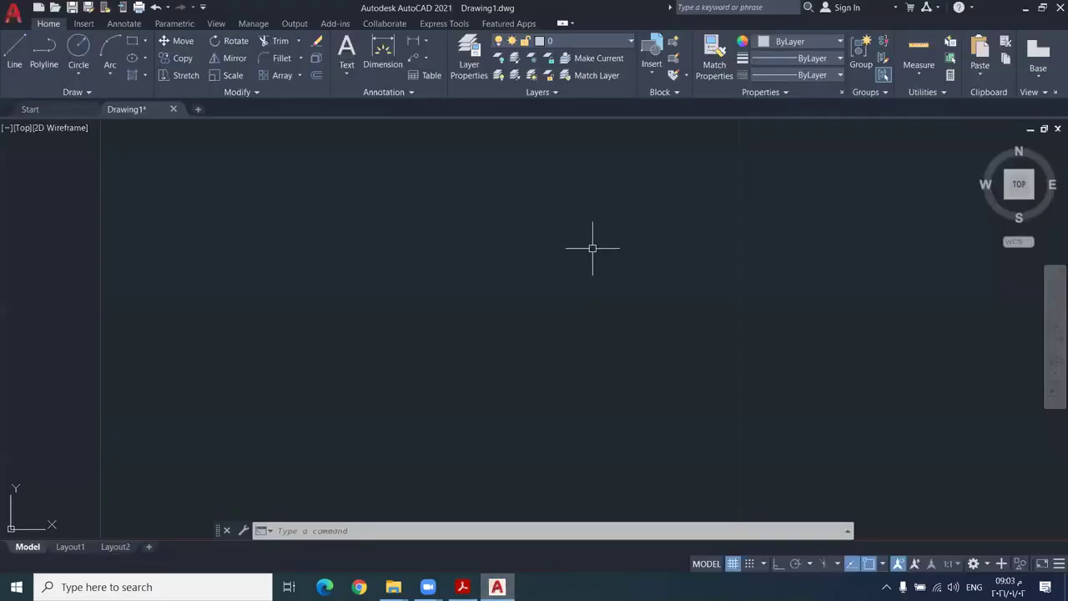
left_click(25, 57)
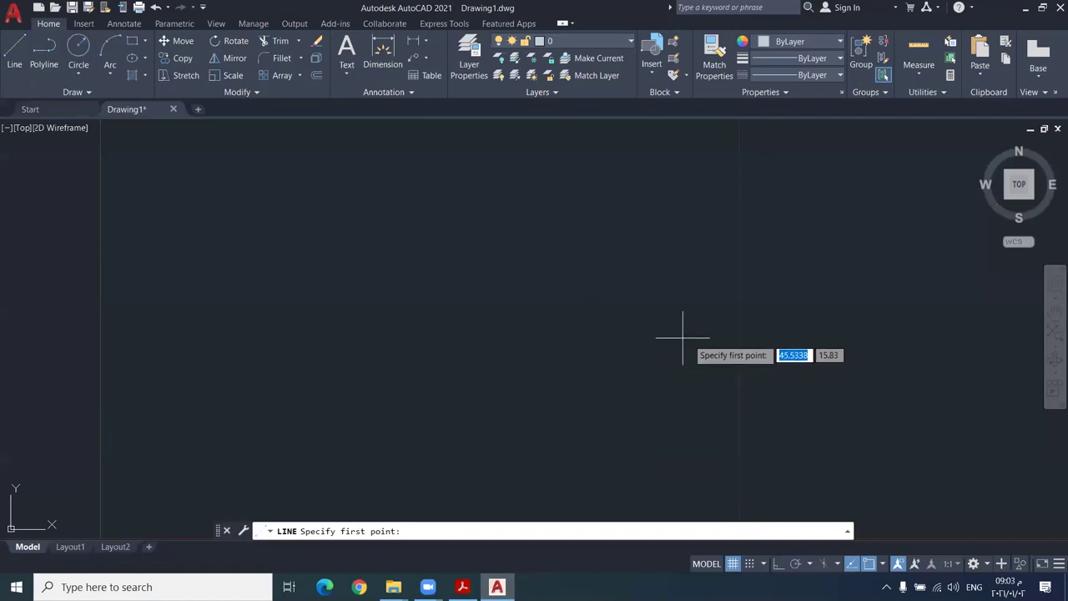
left_click(778, 563)
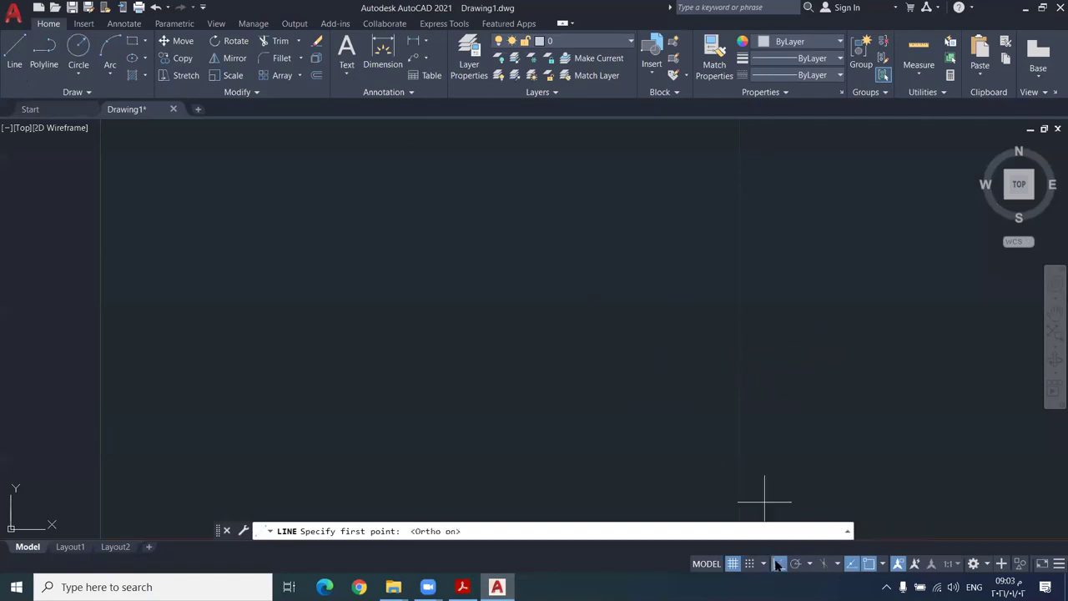
- Draw a horizontal line 40 units long toward the left and erase it again
left_click(754, 353)
type("40")
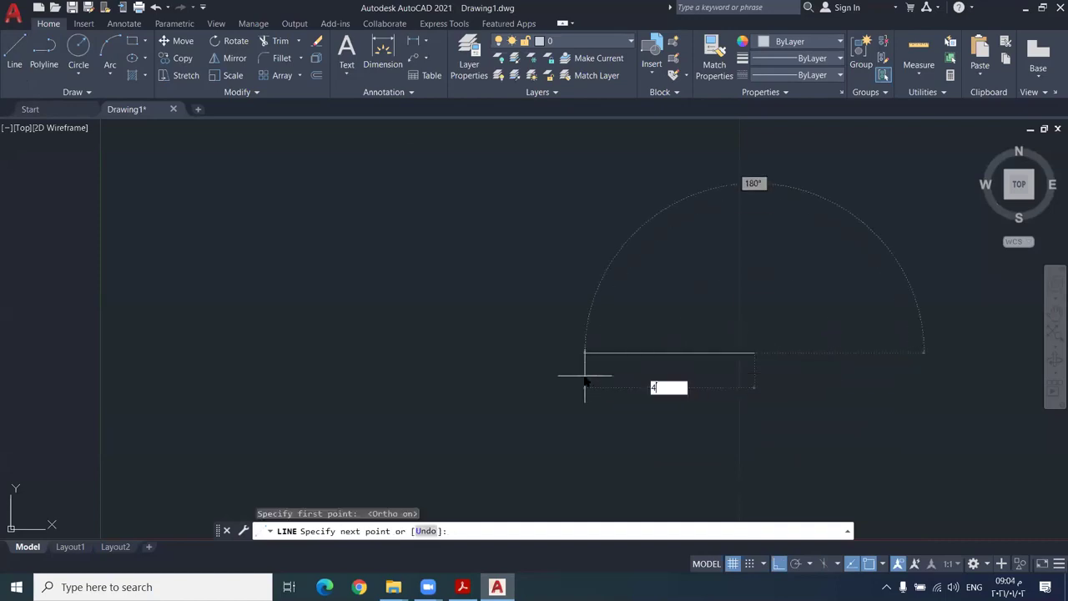
key("Return")
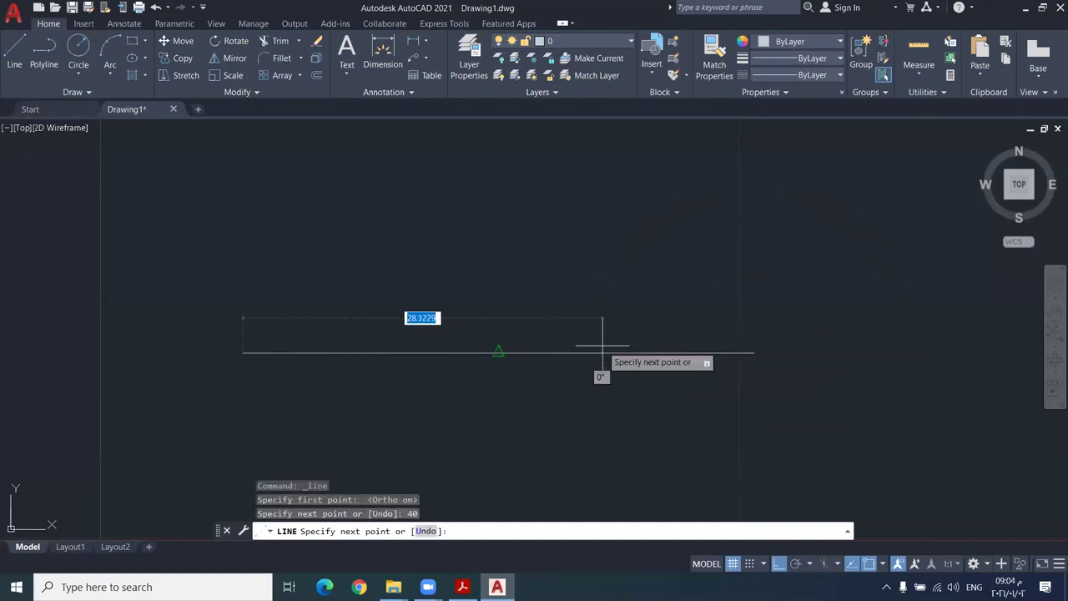
key("Escape")
left_click(518, 336)
left_click(473, 405)
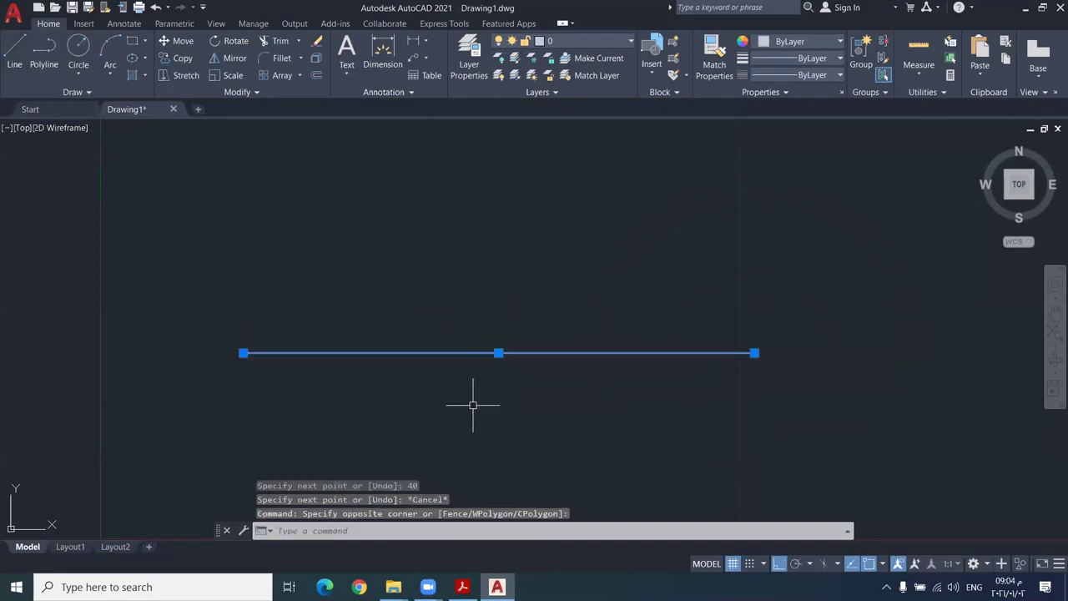
key("Delete")
- Draw a horizontal line 4 units long toward the left as the right foot's bottom edge
left_click(14, 48)
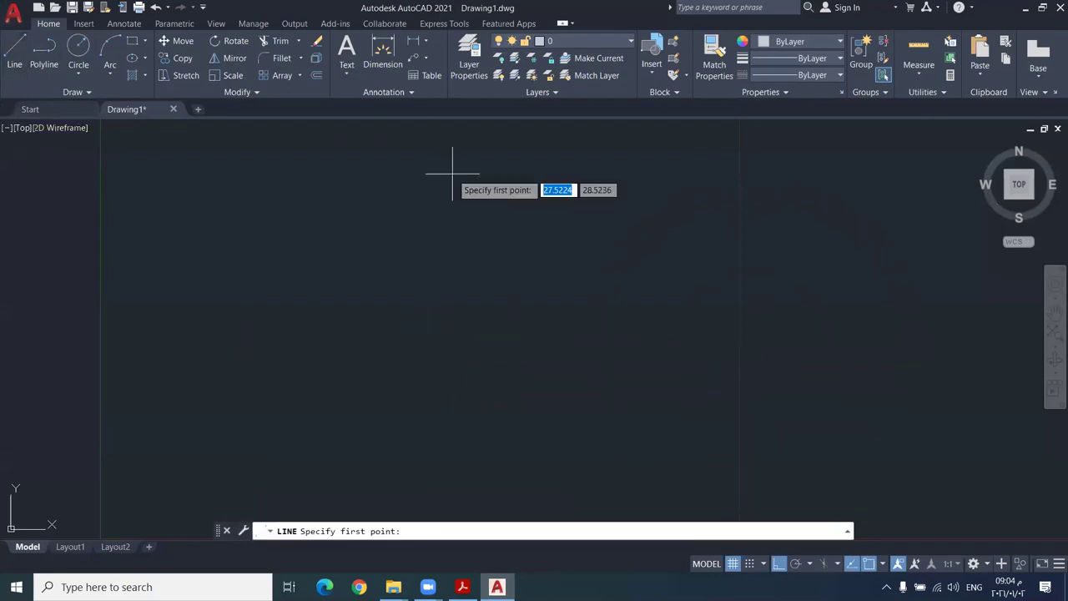
left_click(695, 293)
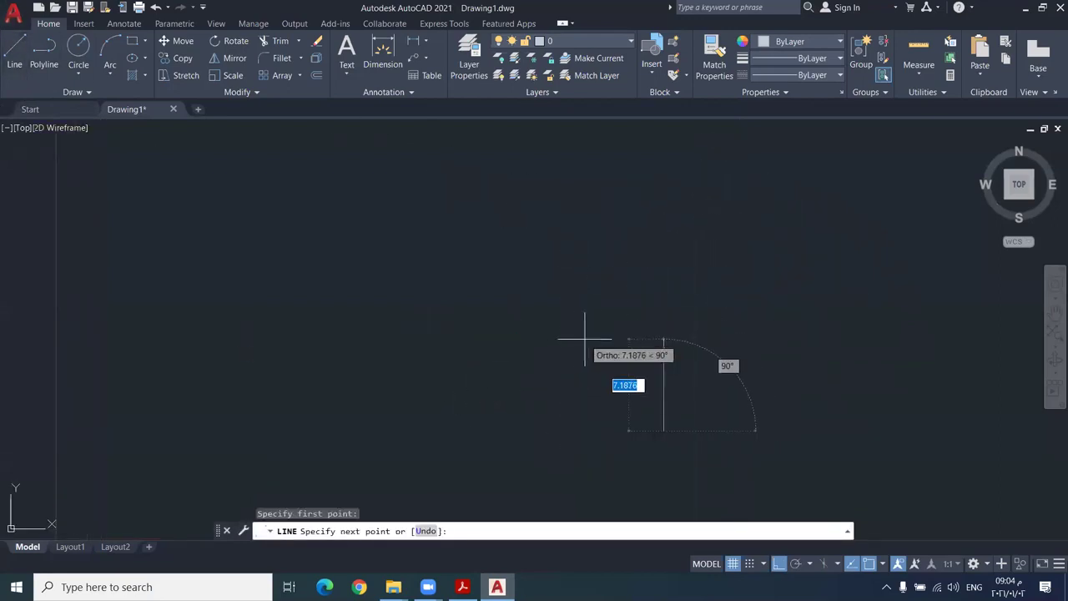
type("4")
key("Return")
scroll(649, 346, "up", 2)
mouse_move(649, 334)
middle_mouse_down()
mouse_move(679, 281)
mouse_move(629, 322)
mouse_move(544, 515)
middle_mouse_up()
scroll(544, 516, "down", 1)
- Switch to the PDF drawing and shrink its window so the AutoCAD drawing area stays visible beside it
left_click(462, 587)
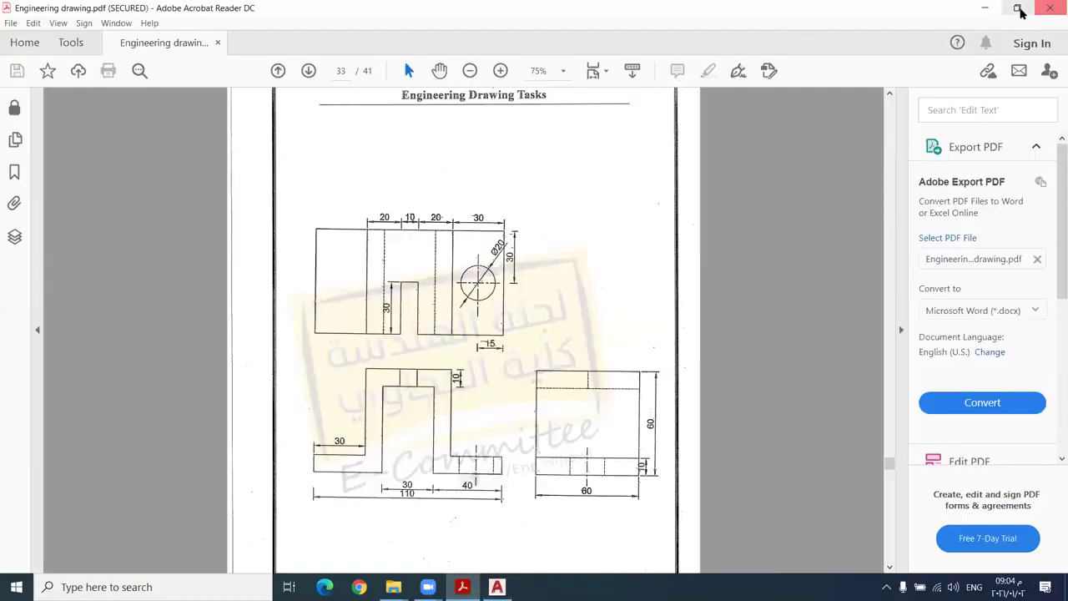
left_click(1017, 7)
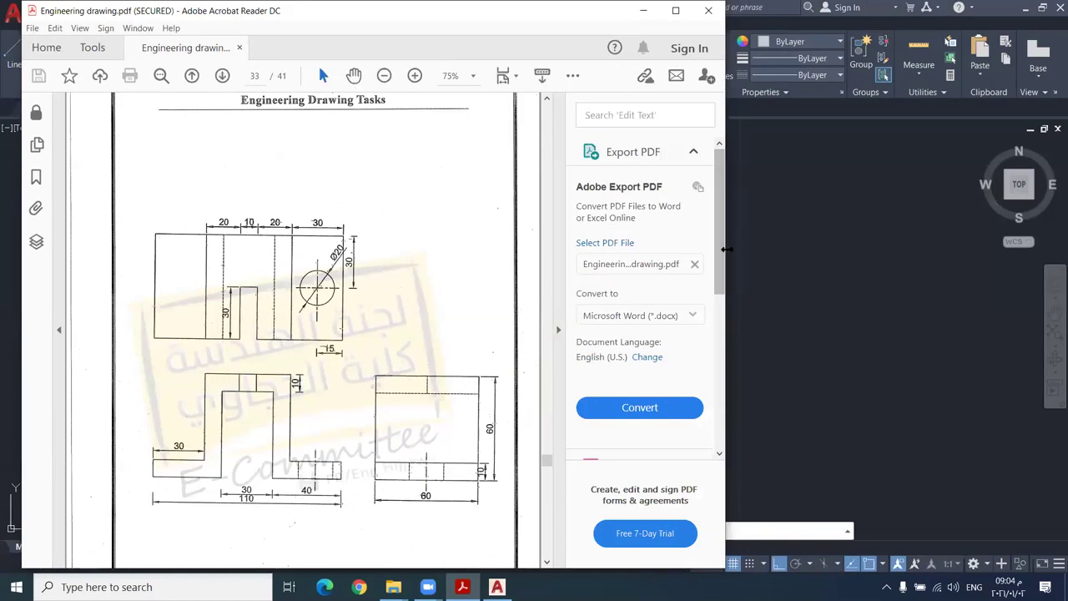
left_click_drag(727, 249, 601, 275)
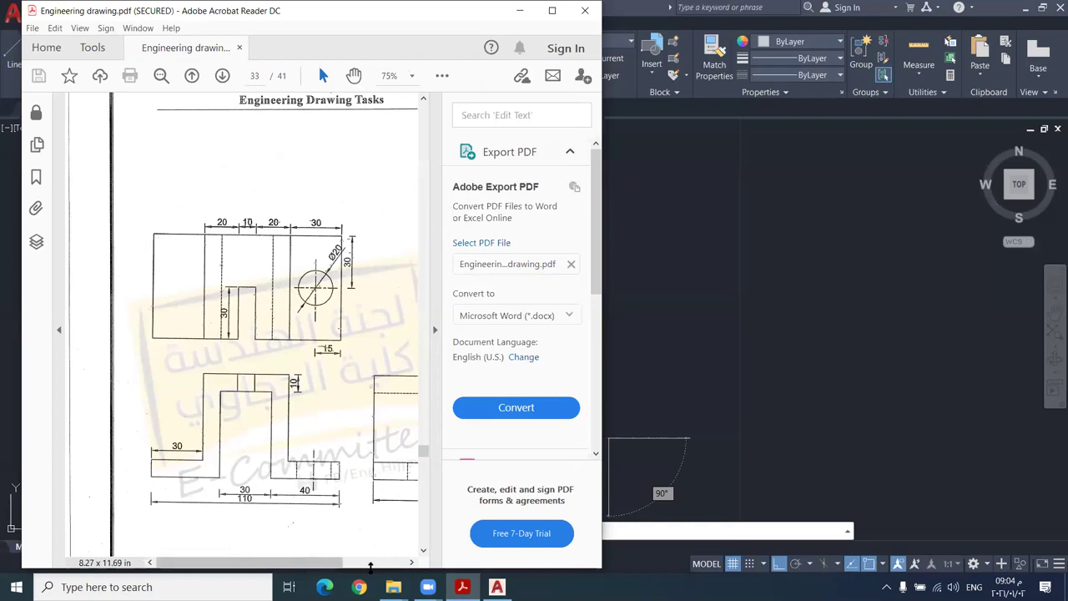
left_click_drag(370, 567, 372, 524)
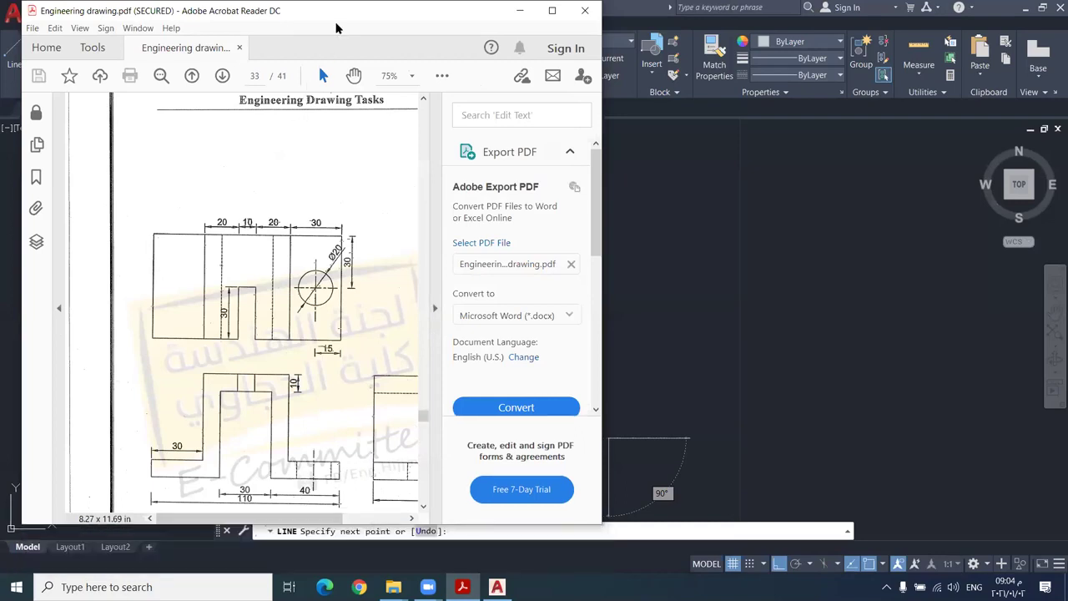
left_click_drag(144, 11, 141, 40)
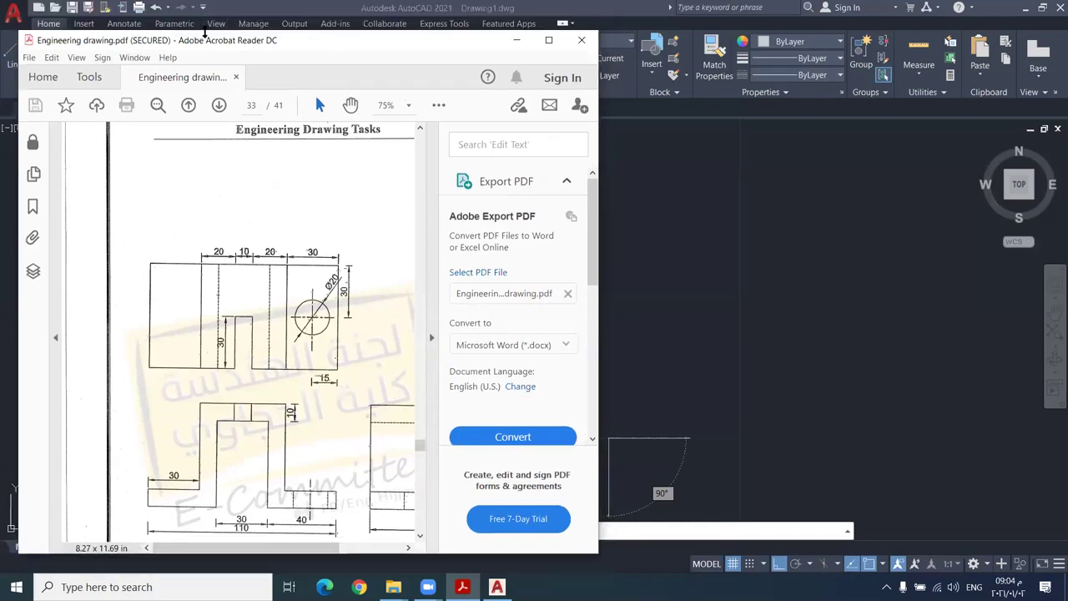
left_click_drag(204, 31, 204, 250)
left_click_drag(273, 260, 254, 90)
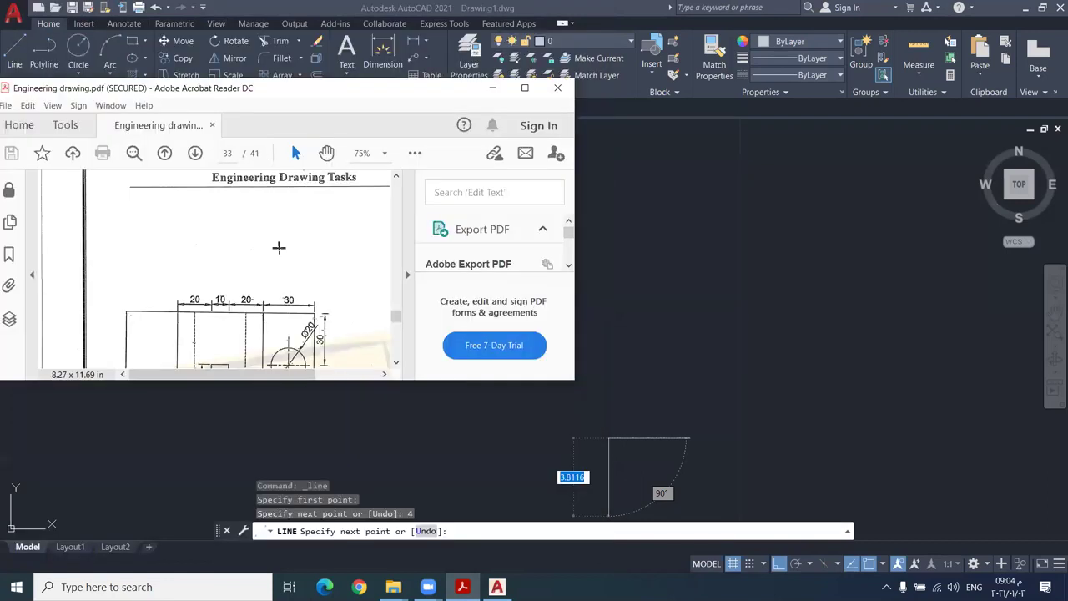
left_click_drag(311, 379, 310, 460)
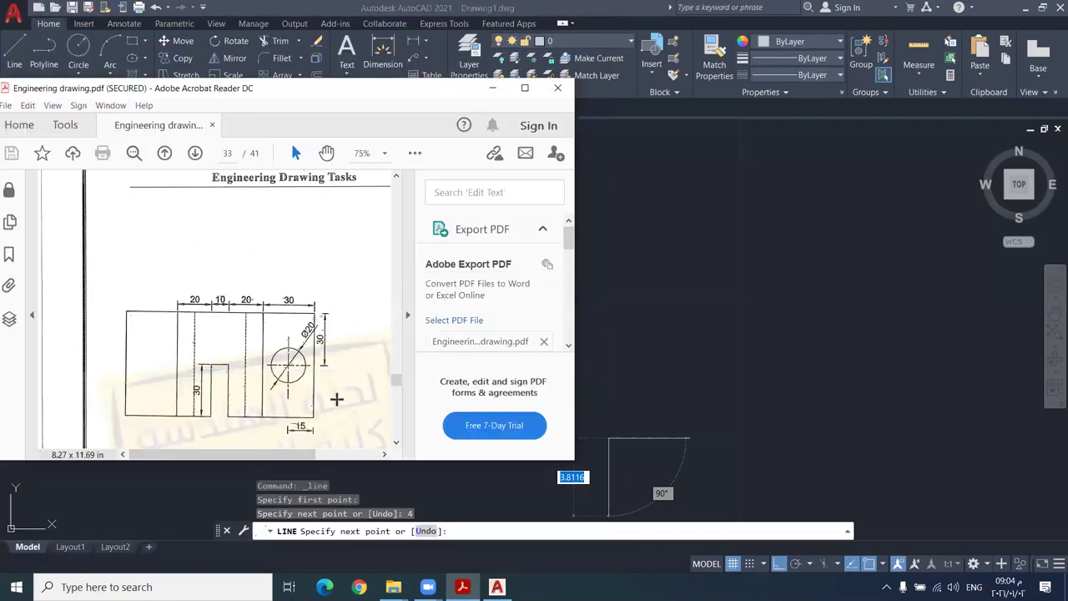
- Examine the front and side view dimensions in the full-size PDF and return to AutoCAD
scroll(336, 312, "down", 3)
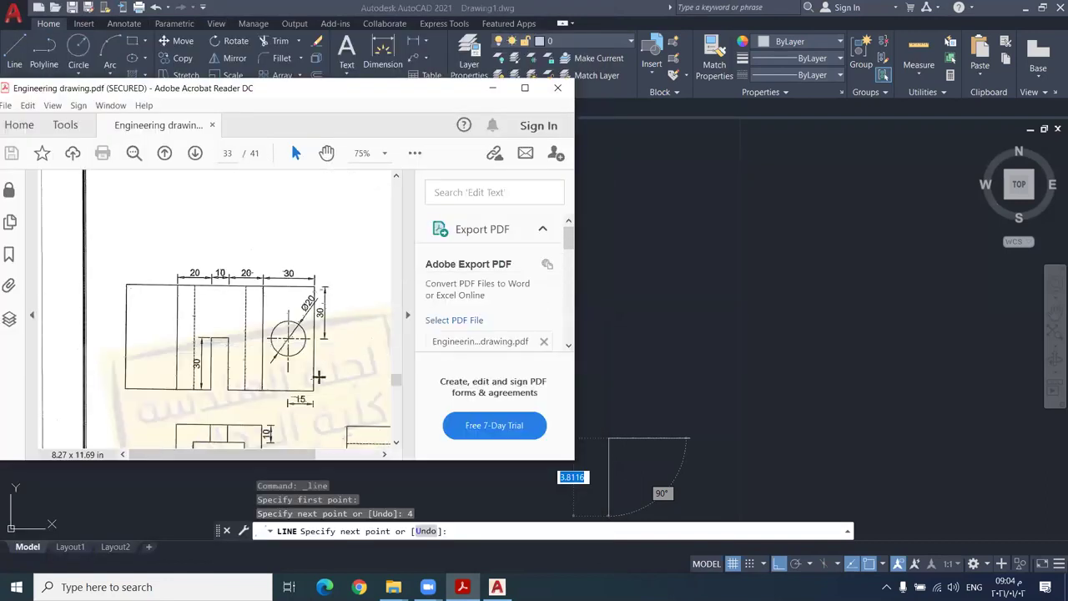
double_click(344, 86)
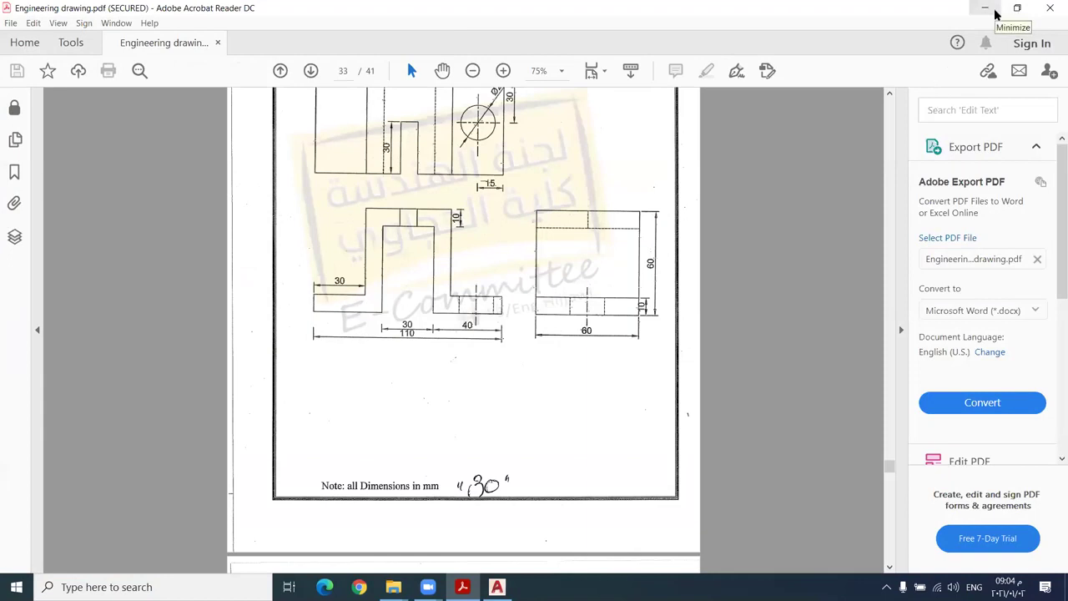
left_click(994, 10)
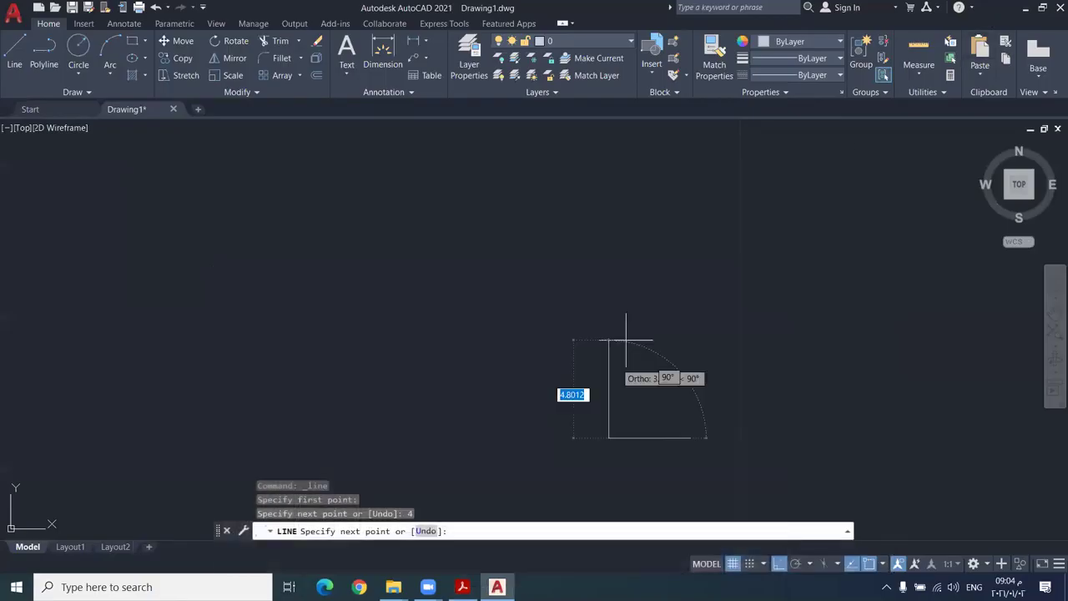
- Draw a vertical line 60 units long up from the base line's left end and erase it again
type("60")
key("Return")
scroll(524, 294, "down", 1)
scroll(538, 334, "down", 1)
key("Escape")
left_click_drag(565, 358, 531, 378)
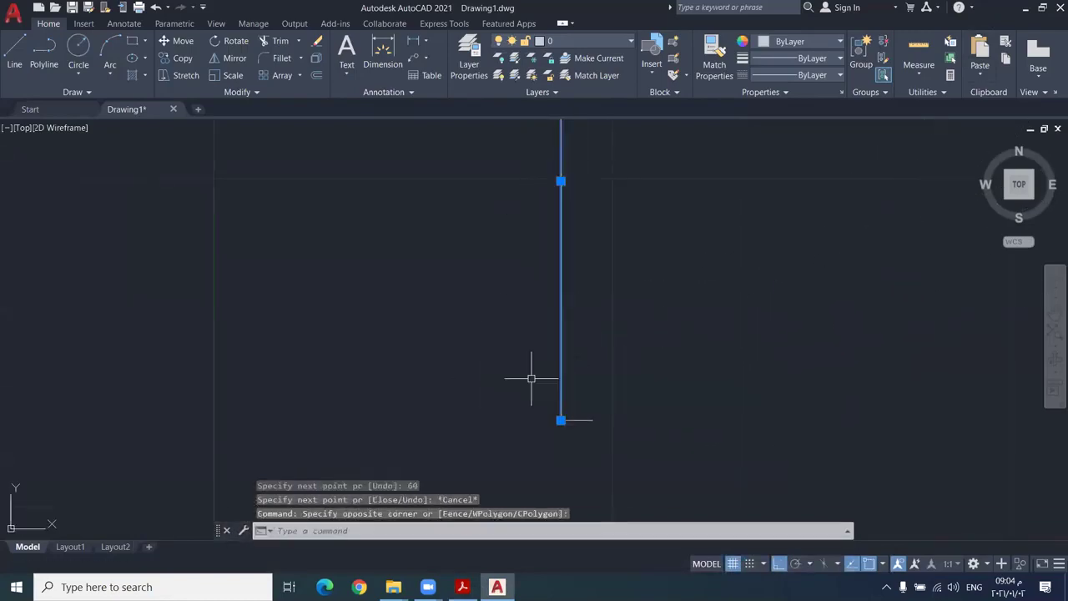
key("Delete")
- Draw a vertical line 6 units long upward from the left end of the 4-unit base line
left_click(15, 51)
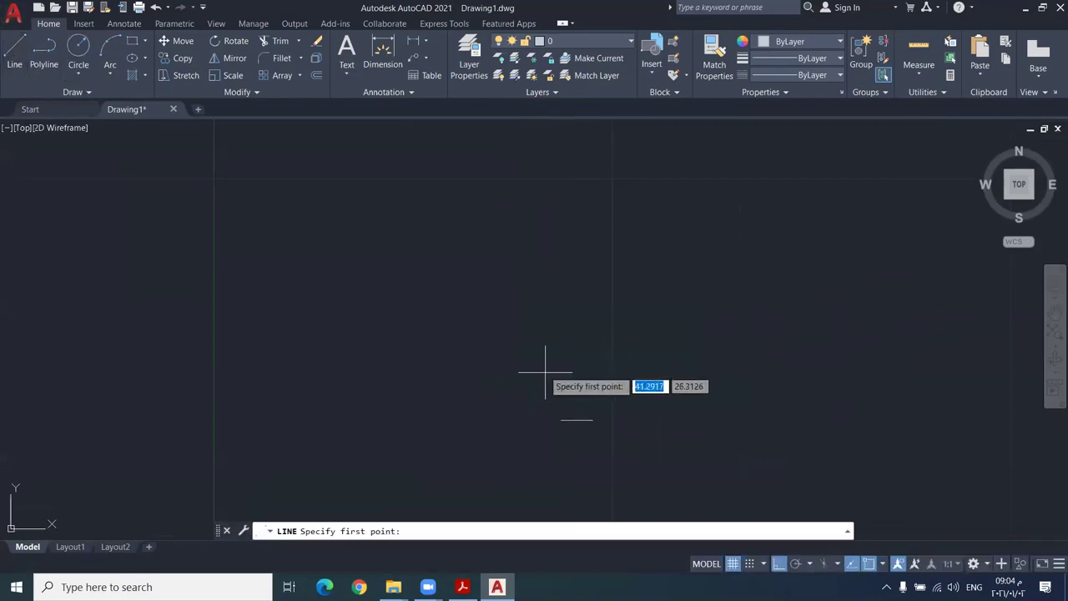
left_click(561, 420)
type("6")
key("Return")
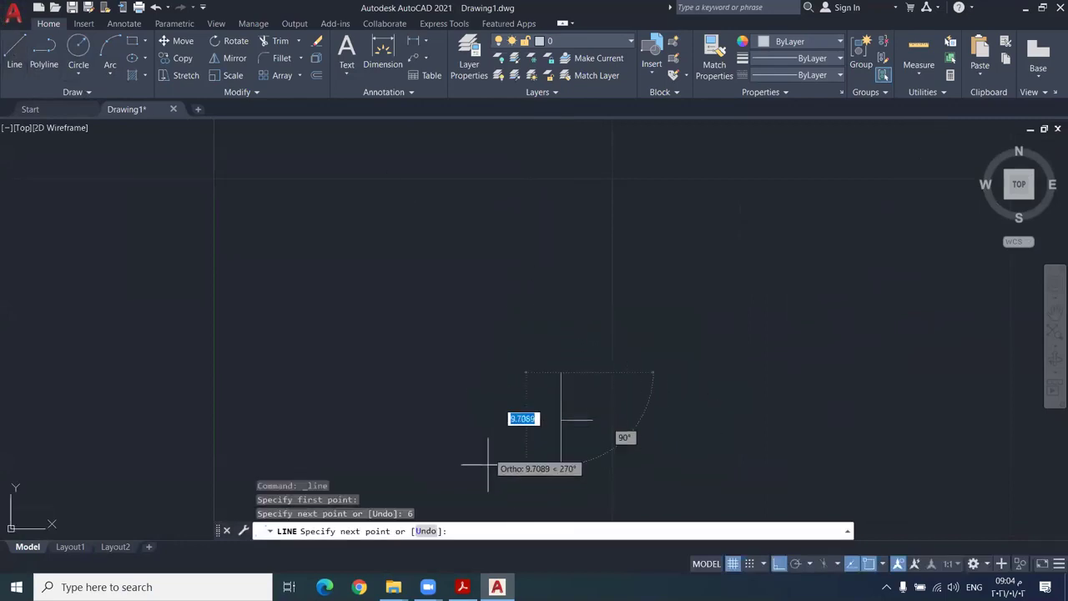
- Bring up the reduced PDF window, check the front view's heights and widths, and return to AutoCAD
left_click(462, 586)
left_click(1025, 6)
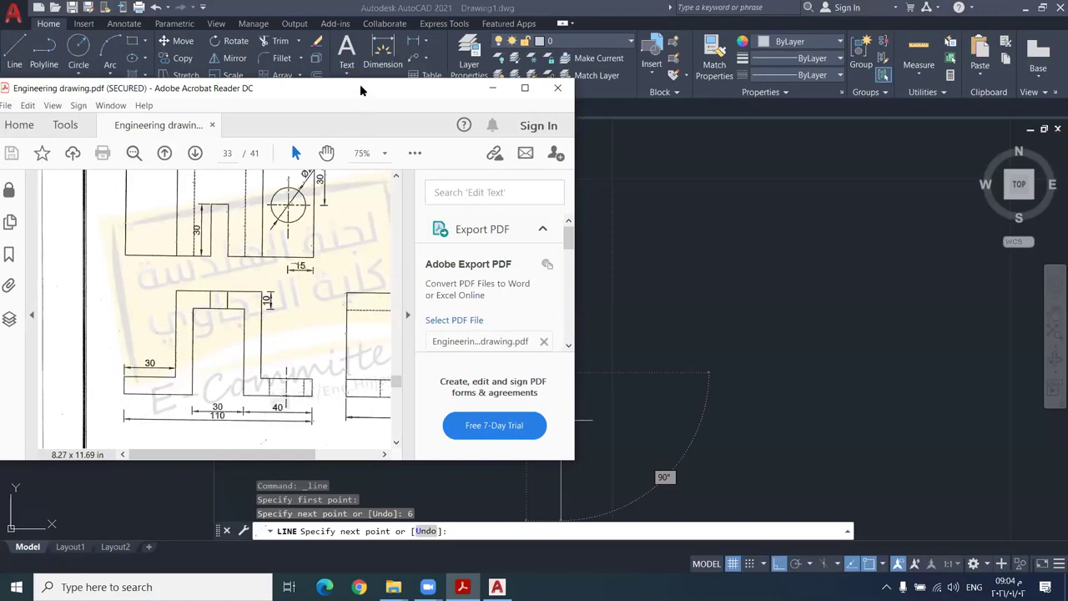
left_click_drag(359, 83, 306, 52)
left_click(573, 242)
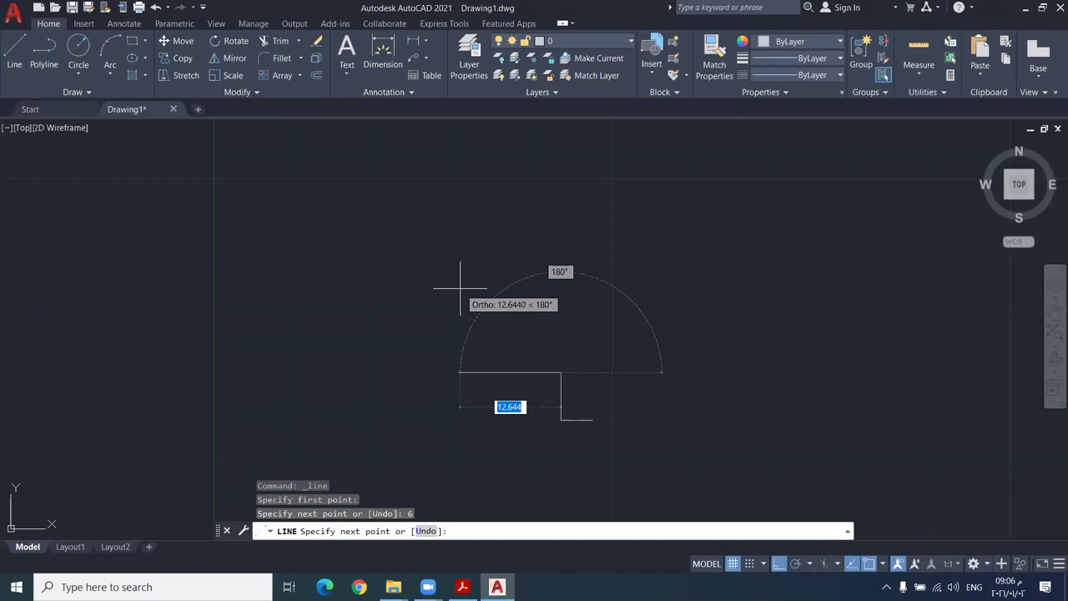
- End the Line command and delete the 6-unit vertical line above the base line
key("Escape")
scroll(579, 380, "up", 2)
left_click(574, 375)
left_click(519, 410)
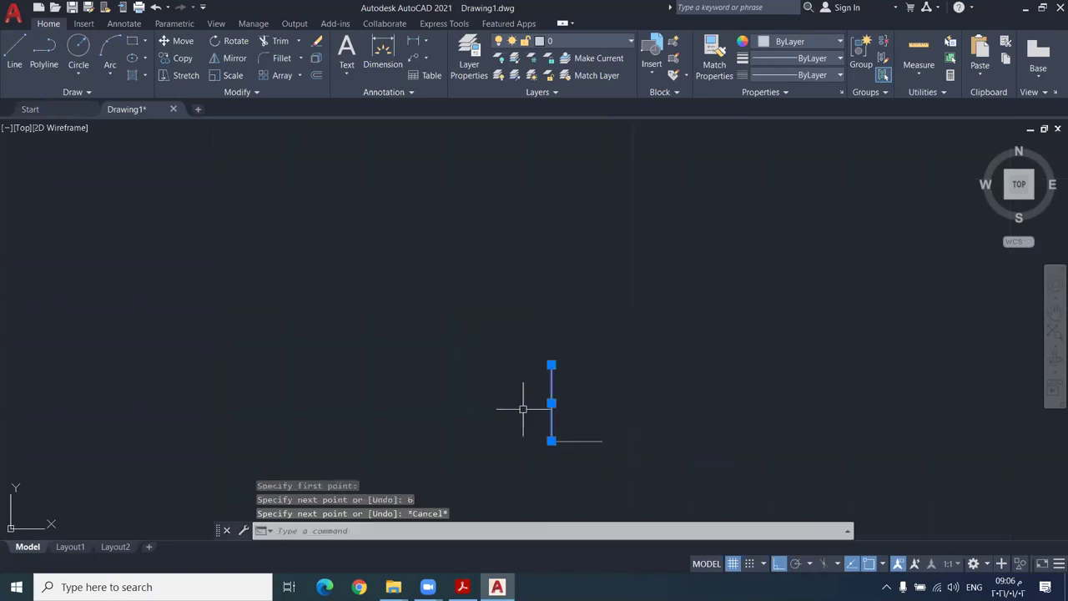
key("Delete")
- Draw a vertical line 5 units long upward from the left end of the base line
type("l")
key("Return")
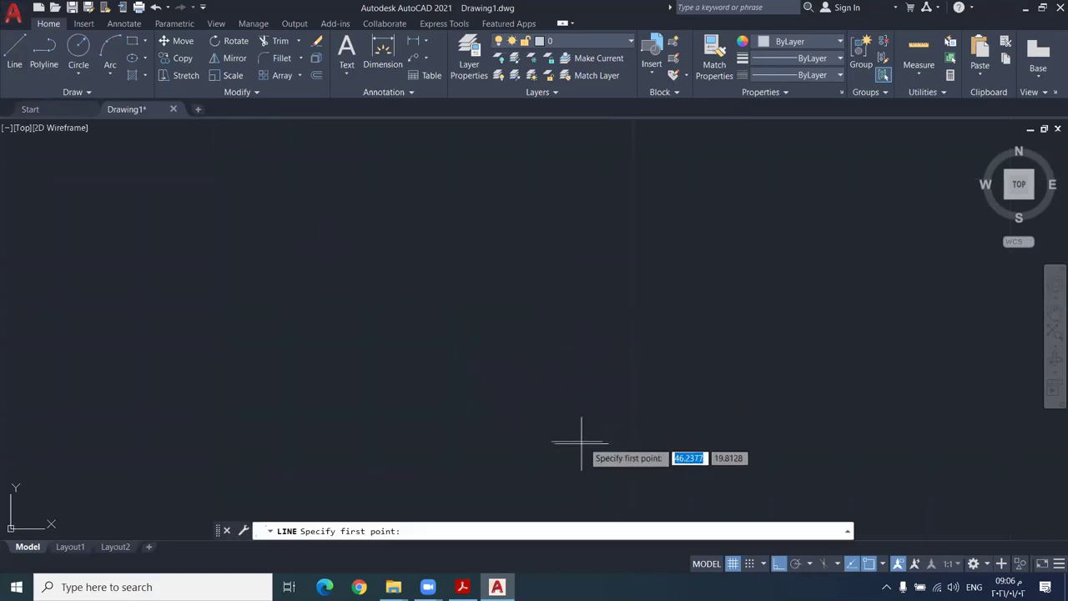
left_click(551, 440)
type("5")
key("Return")
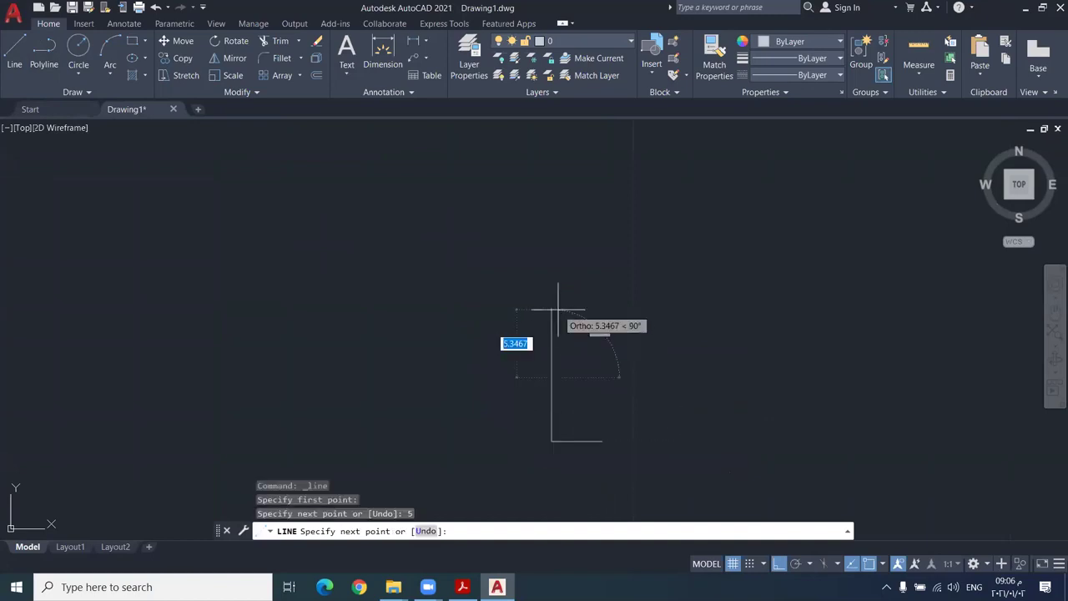
- Draw a horizontal line 30 units long left from the vertical's upper end and erase it again
type("30")
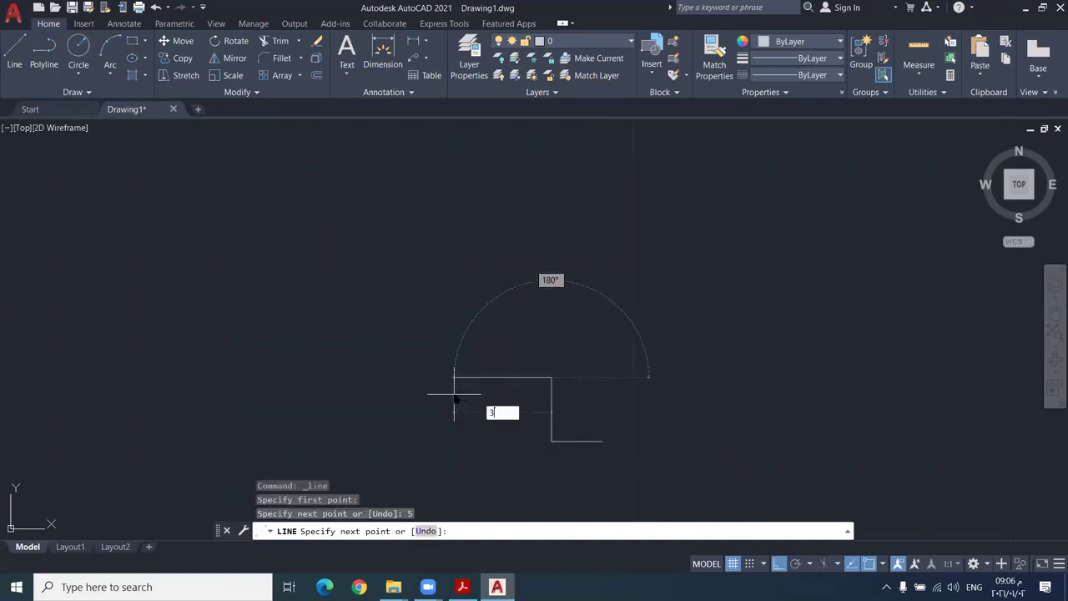
key("Return")
key("Escape")
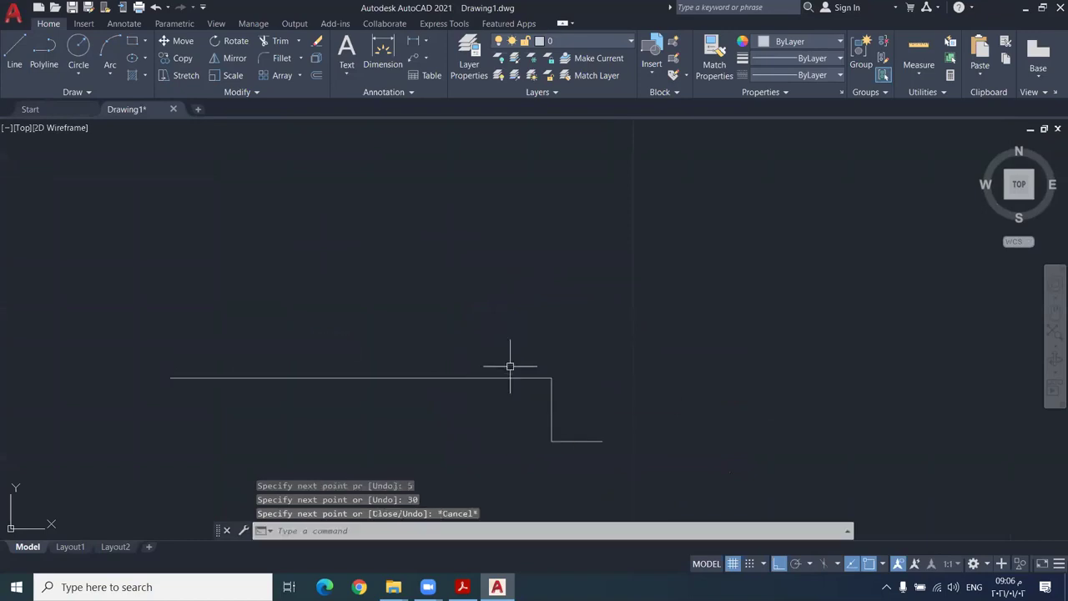
left_click(503, 377)
left_click(491, 400)
key("Delete")
- Draw a 3-unit horizontal line left from the vertical's upper end, and a vertical line down from it level with the base line
left_click(14, 52)
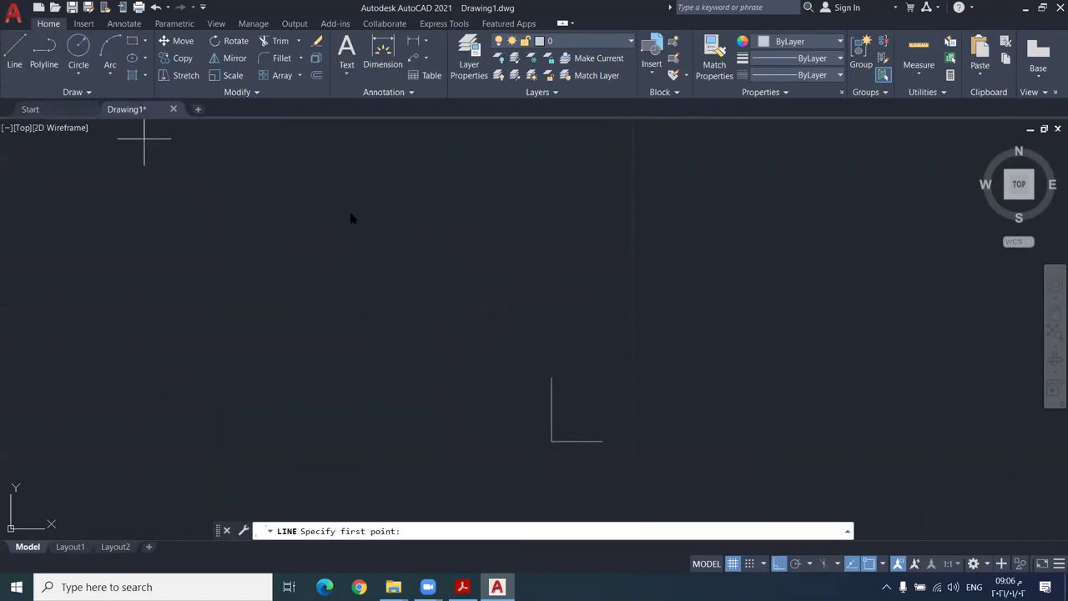
left_click(550, 377)
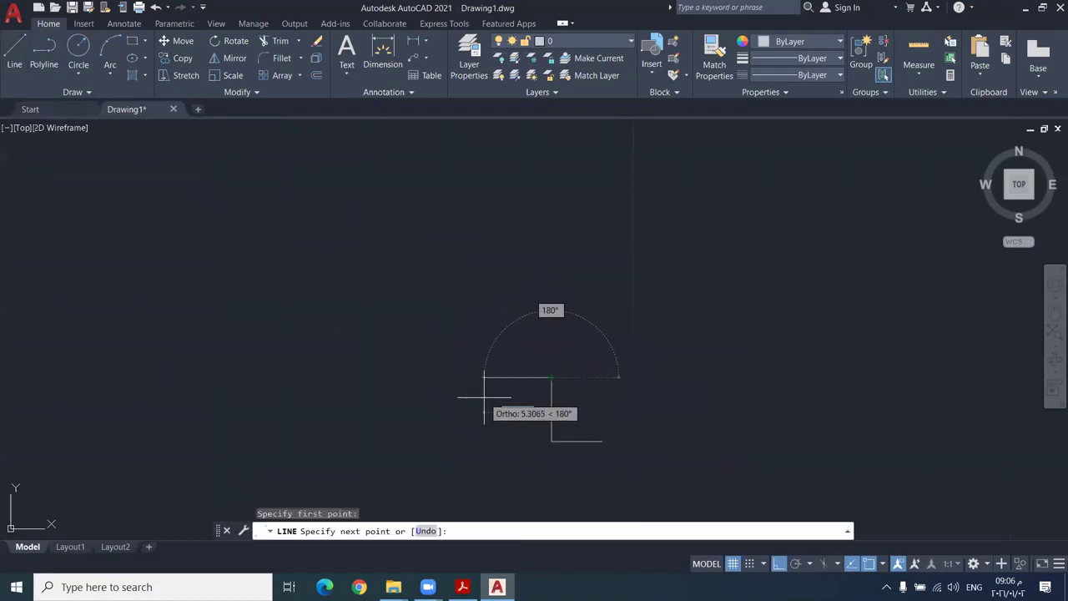
type("3")
key("Return")
scroll(543, 417, "up", 3)
scroll(565, 387, "down", 2)
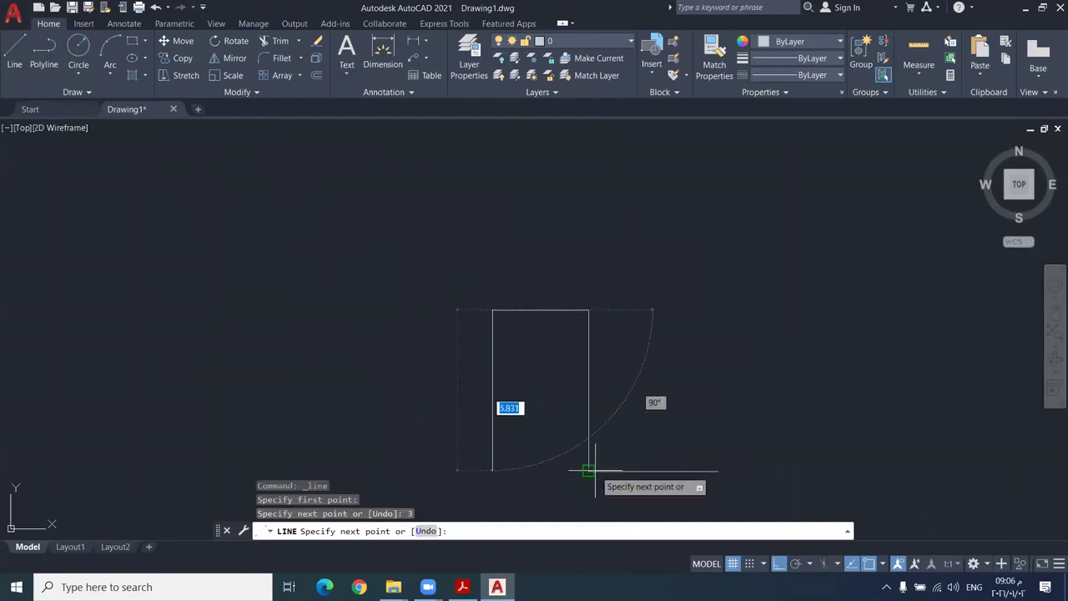
left_click(493, 470)
- Draw a horizontal line 40 units long to the left from the foot of the left vertical line
middle_click_drag(535, 454, 507, 380)
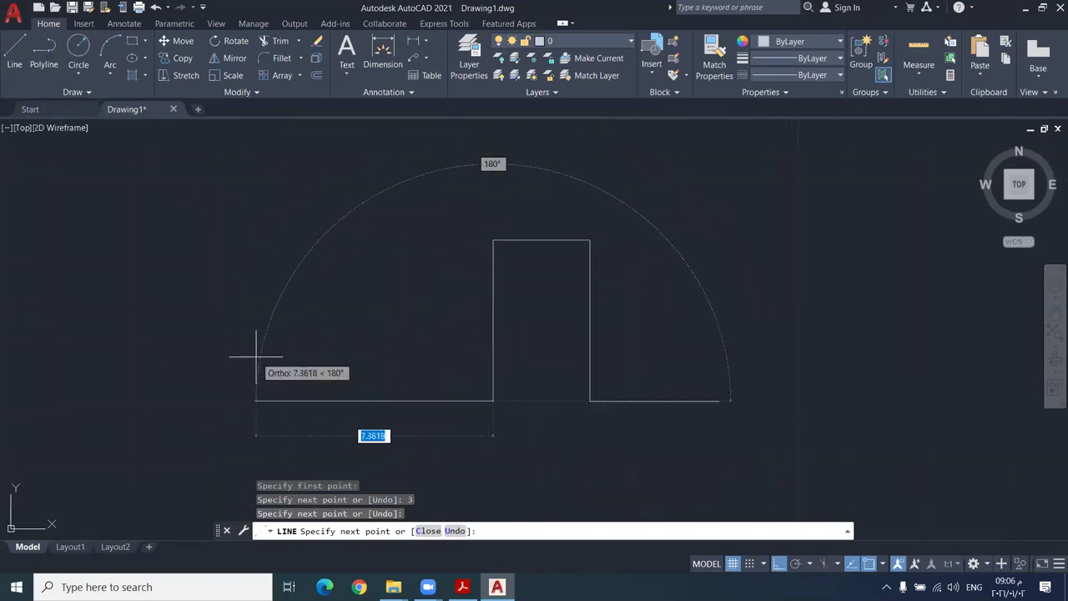
type("40")
key("Return")
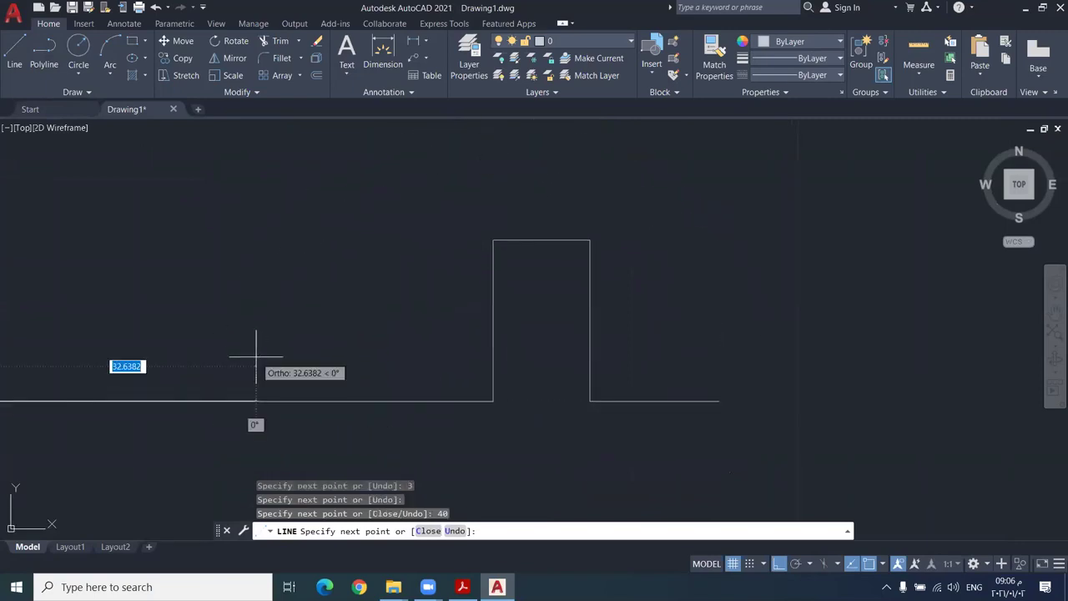
- End the line command and erase the 40-unit line running left from the foot of the left vertical
key("Escape")
left_click(389, 362)
left_click(357, 432)
key("Delete")
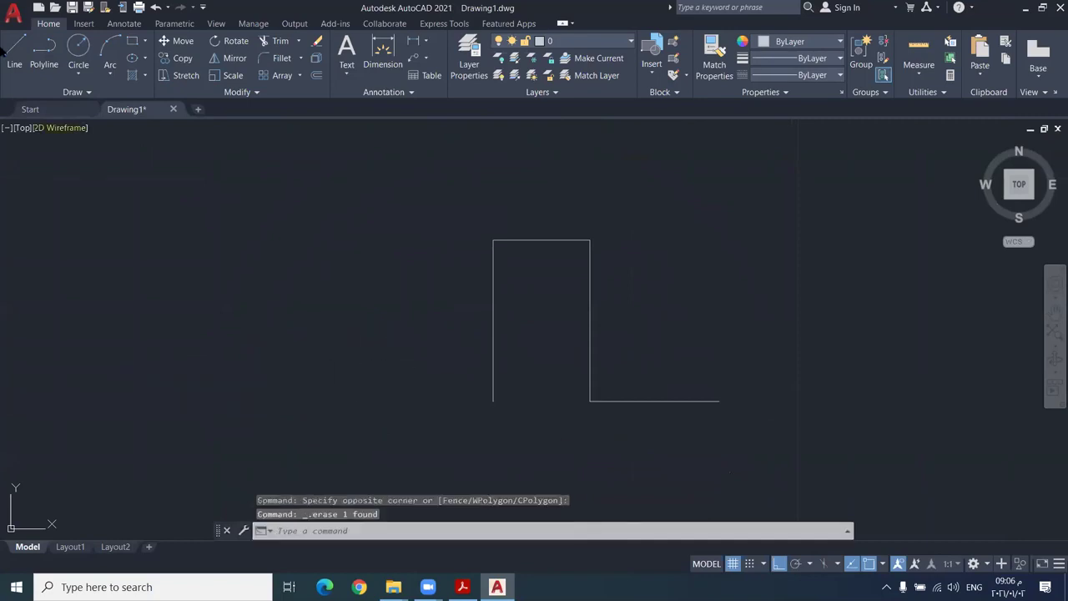
- From the foot of the left vertical, draw connected lines 4 units left, 1 unit up and 3 units right
left_click(14, 55)
left_click(493, 400)
type("4")
key("Return")
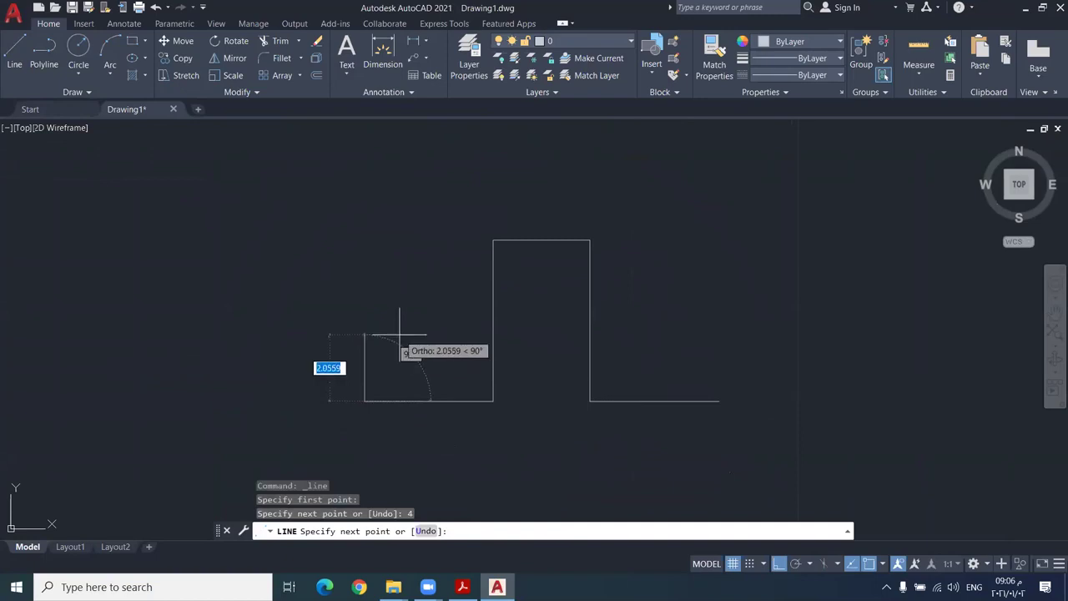
type("1")
key("Return")
type("3")
key("Return")
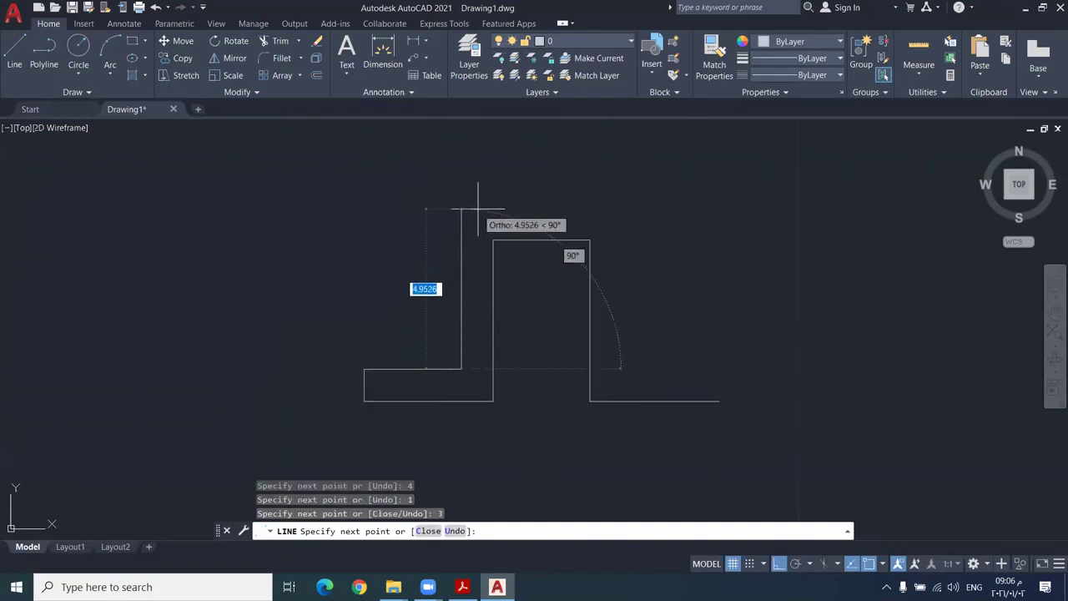
- Continue the outer outline with a line 5 units up and a line 5 units right above the inner profile
type("5")
key("Return")
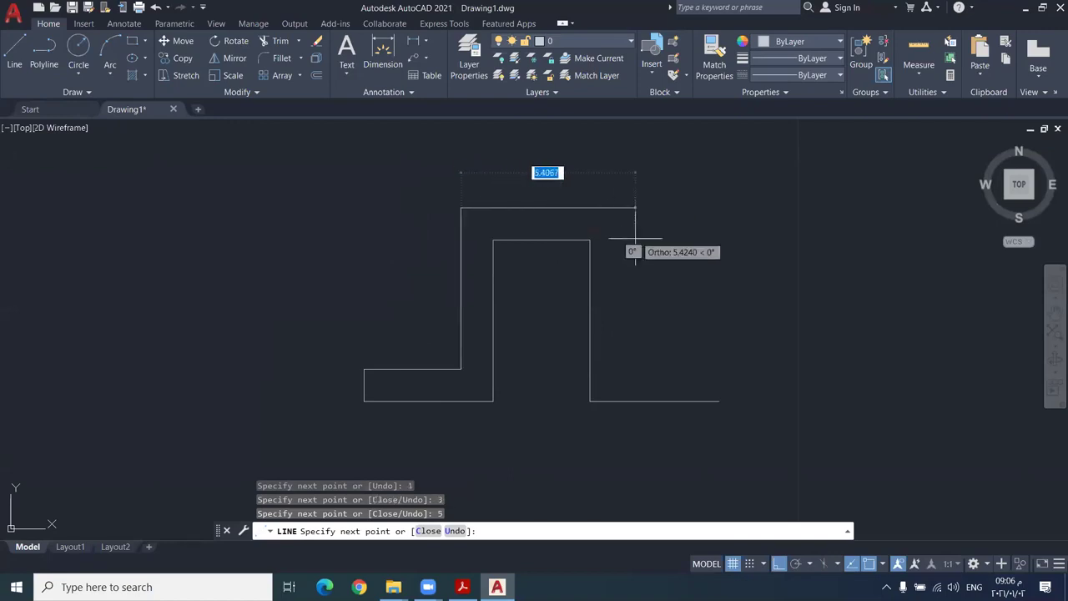
type("5")
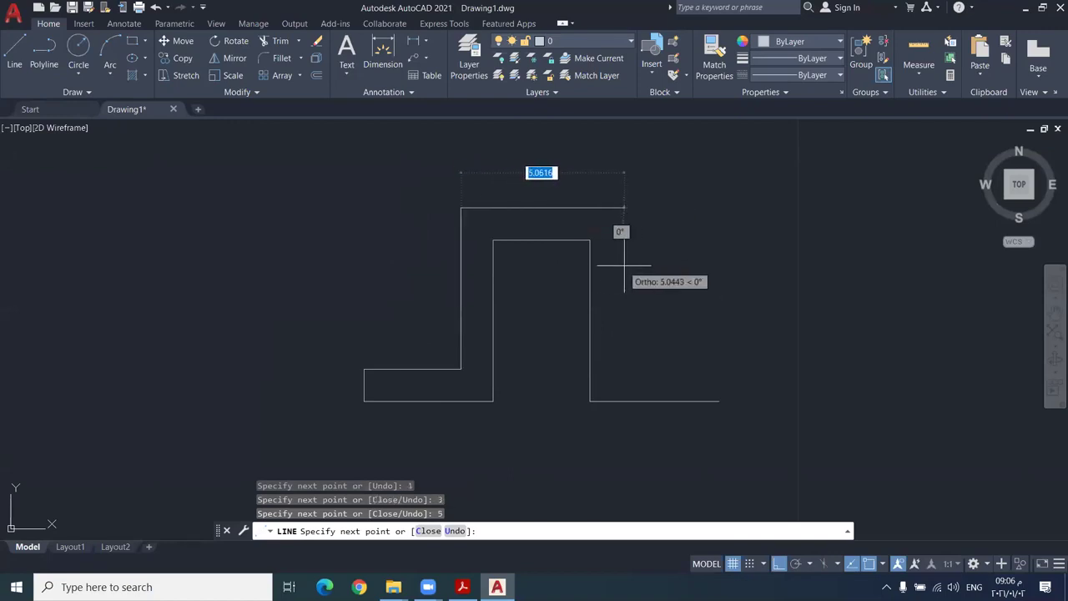
key("Return")
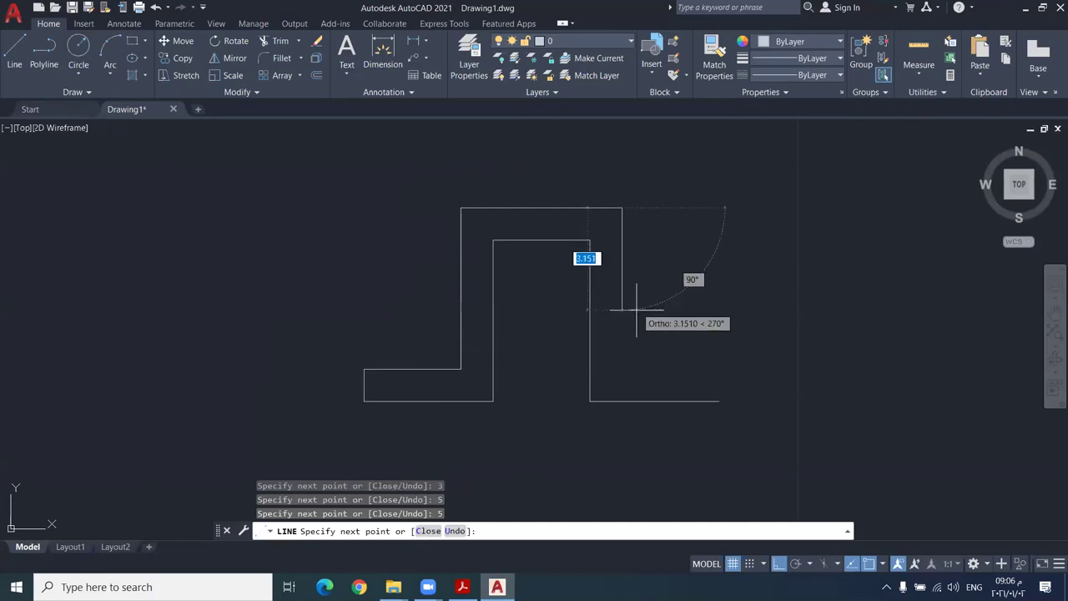
- Continue the outline 5 units down, right to above the base line's right end, and close it down to that endpoint
type("5")
key("Return")
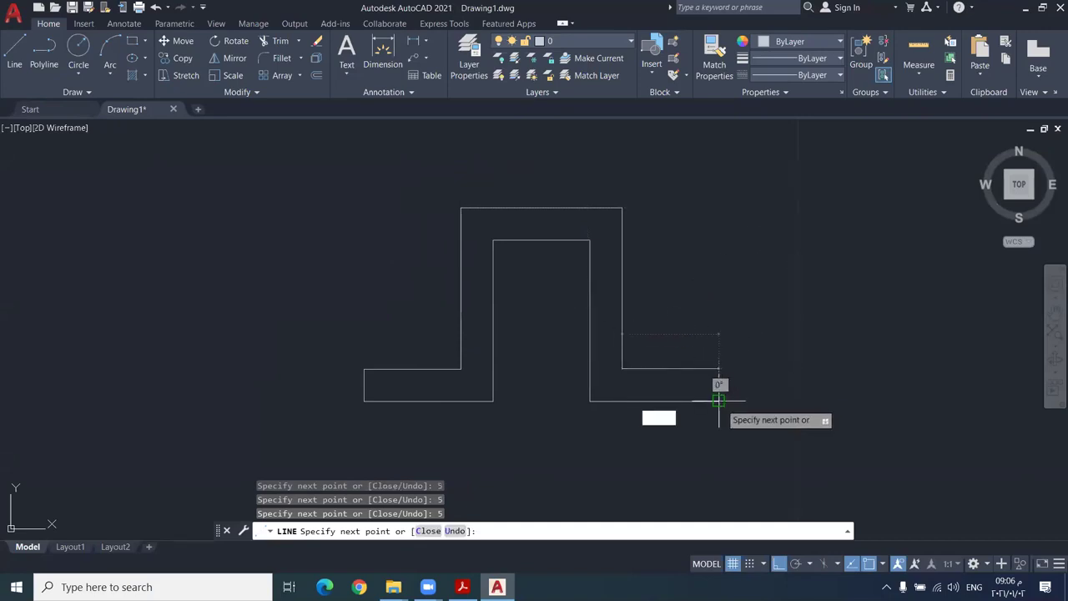
left_click(719, 387)
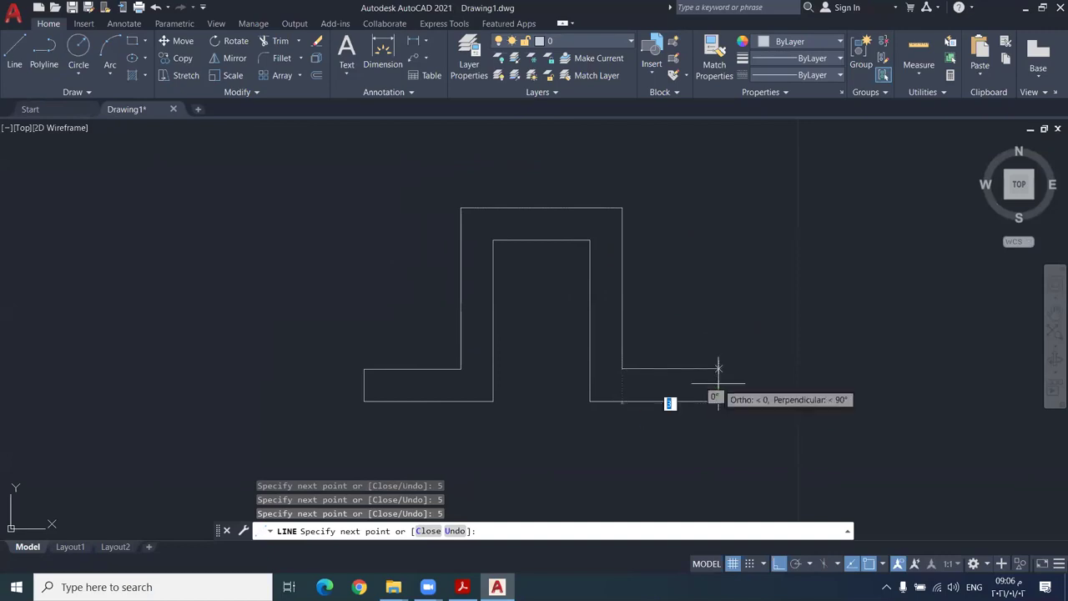
left_click(719, 401)
key("Escape")
- Draw a vertical line from the midpoint of the outer top edge down to the inner top edge
scroll(572, 367, "down", 2)
scroll(553, 362, "up", 4)
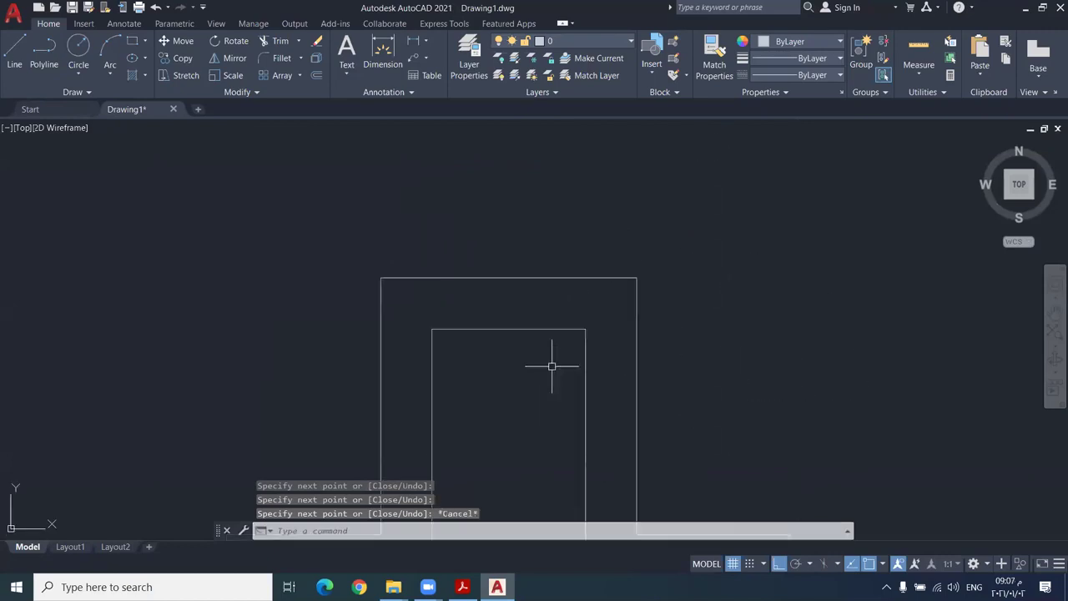
left_click(14, 52)
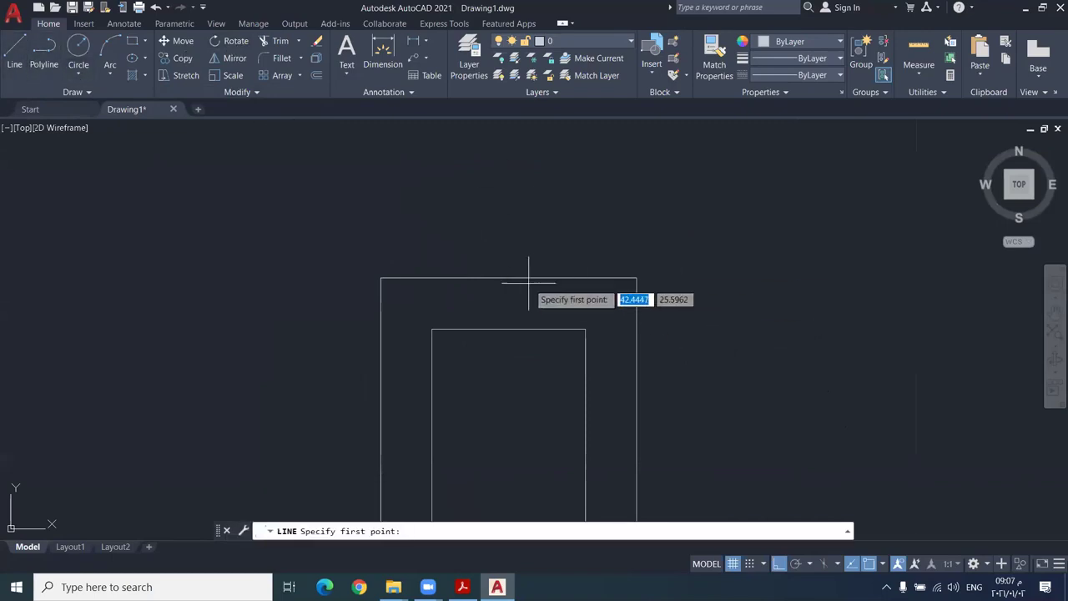
left_click(508, 278)
left_click(509, 330)
key("Escape")
left_click(316, 58)
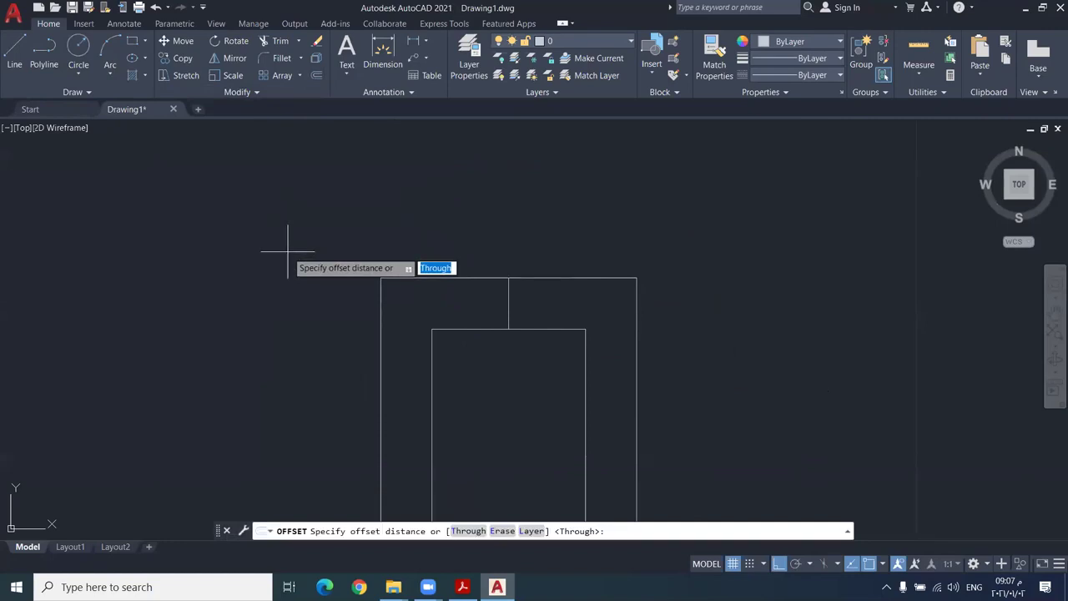
type("5")
key("Return")
key("Escape")
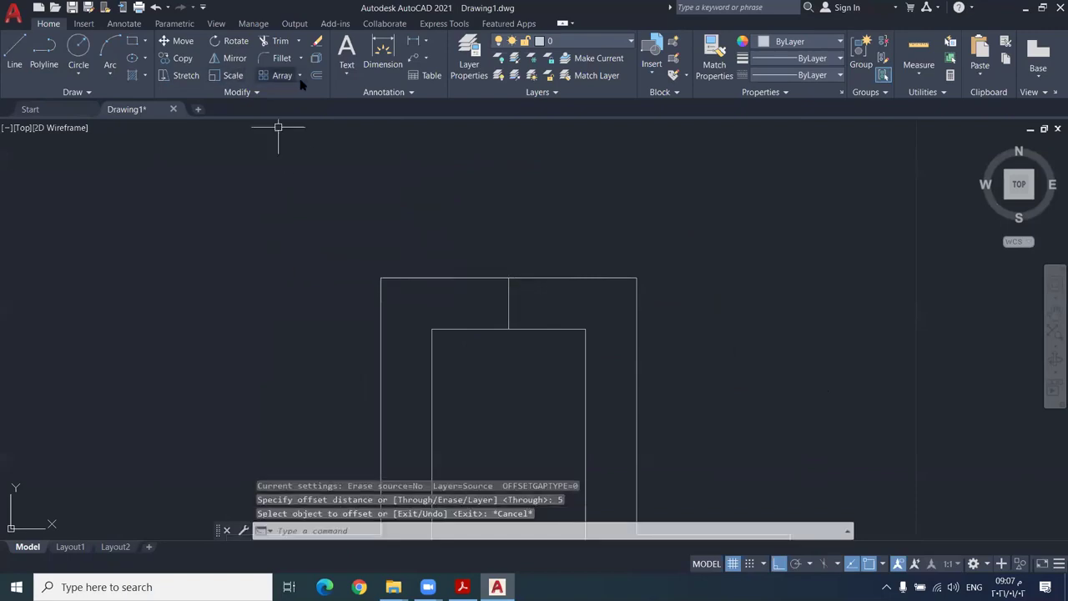
- Offset the short vertical centre line 0.5 units to both sides and erase the original centre line
left_click(316, 76)
type("0.5")
key("Return")
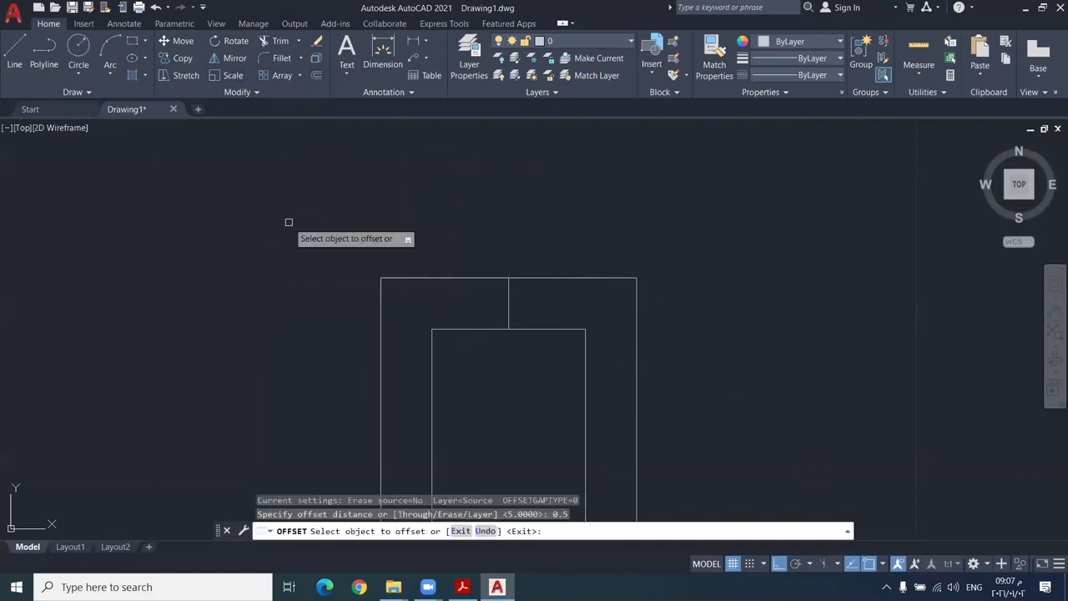
left_click(509, 306)
left_click(519, 302)
left_click(505, 308)
left_click(487, 305)
key("Escape")
left_click(508, 305)
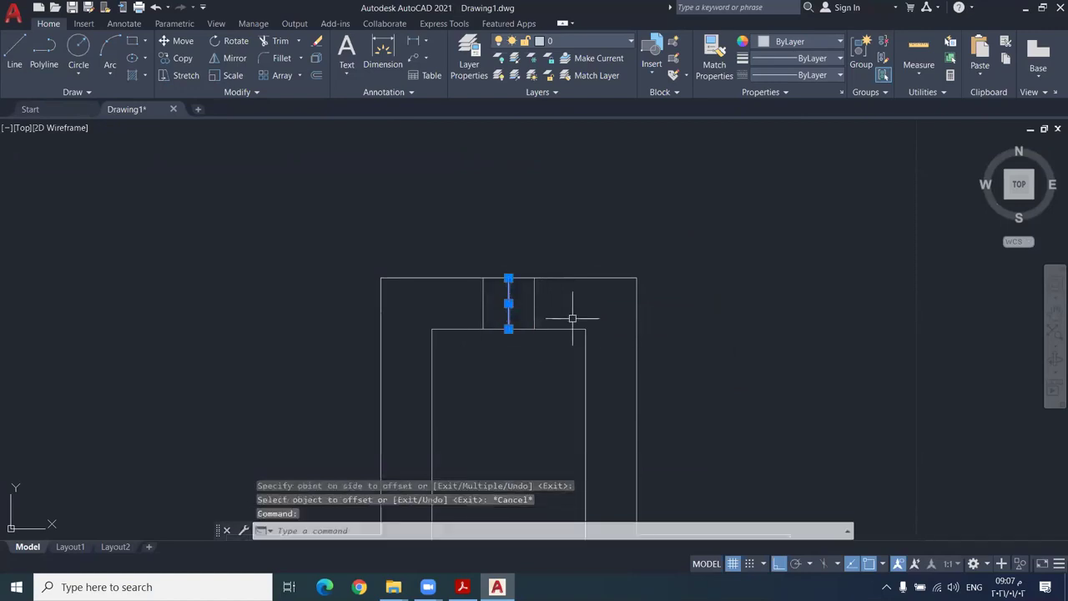
key("Delete")
- Tilt the view slightly with Free Orbit and switch to the 3D Modeling workspace
scroll(608, 337, "down", 3)
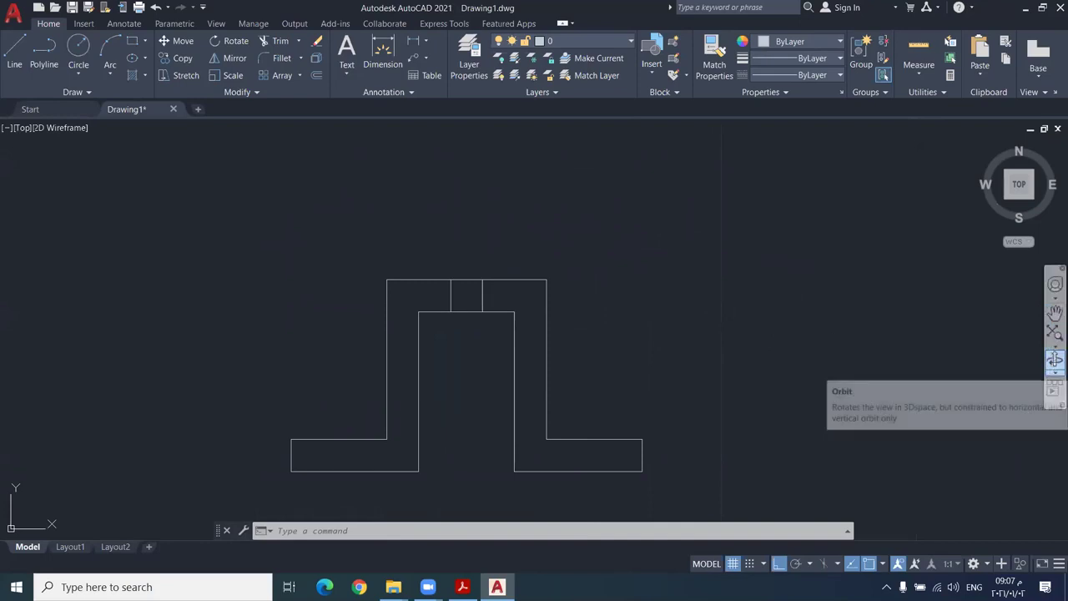
left_click(1053, 373)
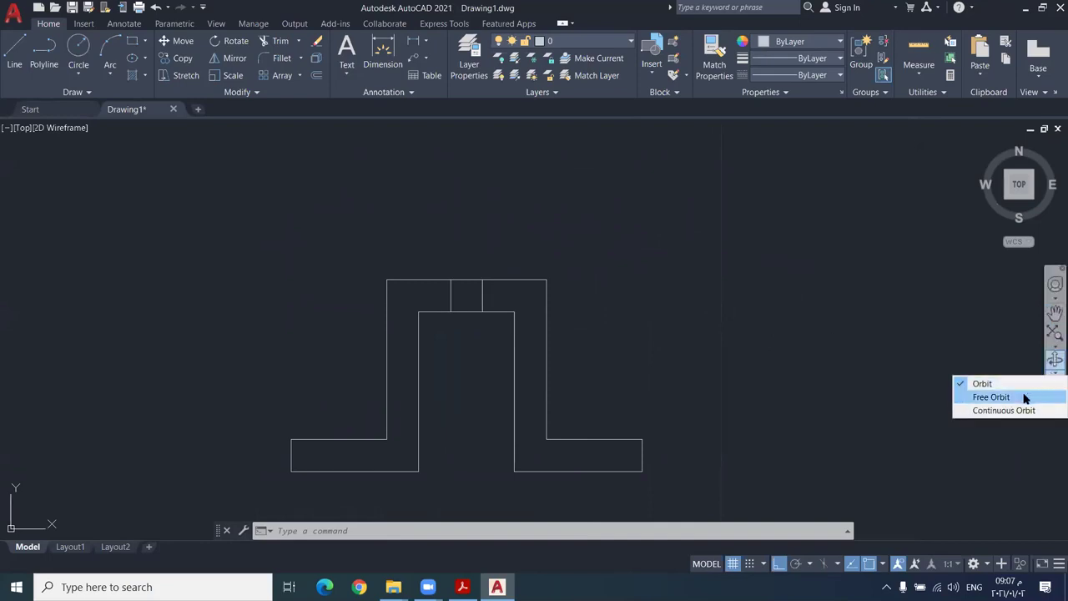
left_click(991, 397)
mouse_move(615, 336)
left_mouse_down()
mouse_move(511, 340)
mouse_move(639, 289)
mouse_move(629, 303)
mouse_move(539, 301)
mouse_move(509, 317)
mouse_move(522, 345)
mouse_move(575, 354)
left_mouse_up()
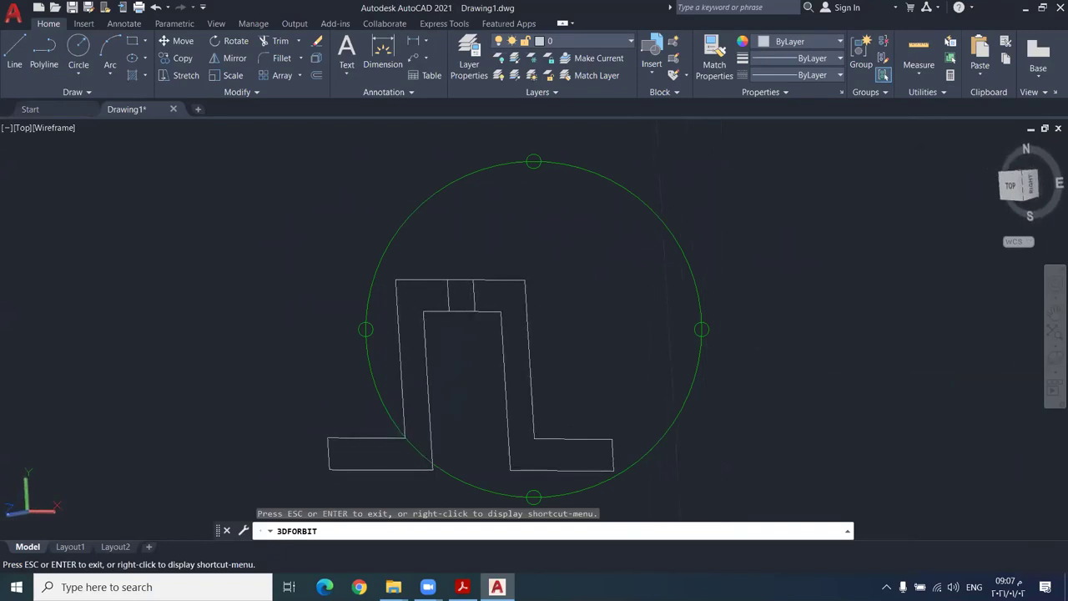
key("Escape")
left_click(987, 567)
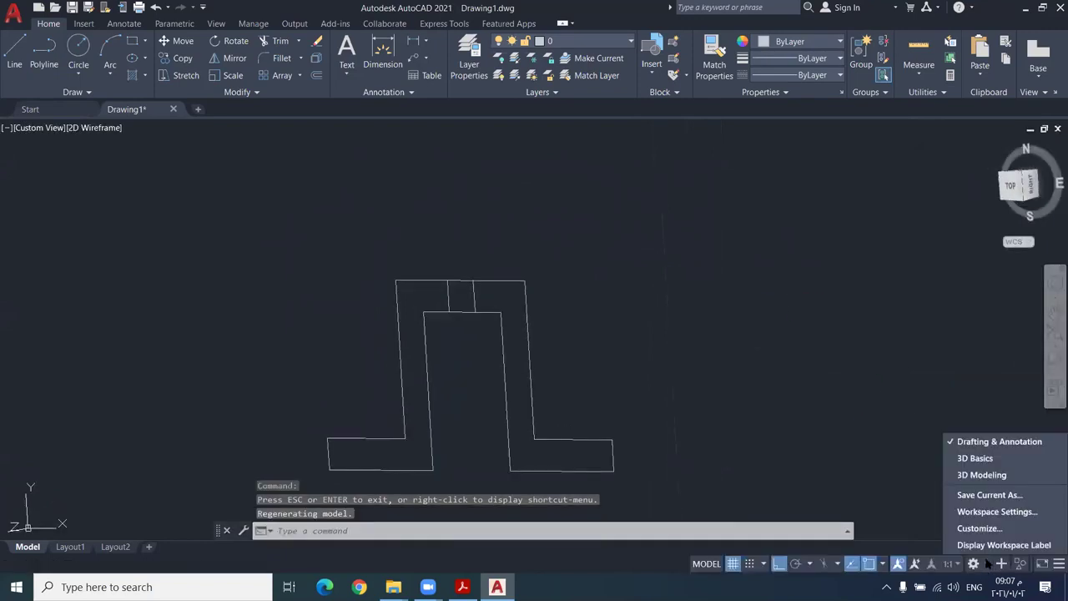
left_click(972, 484)
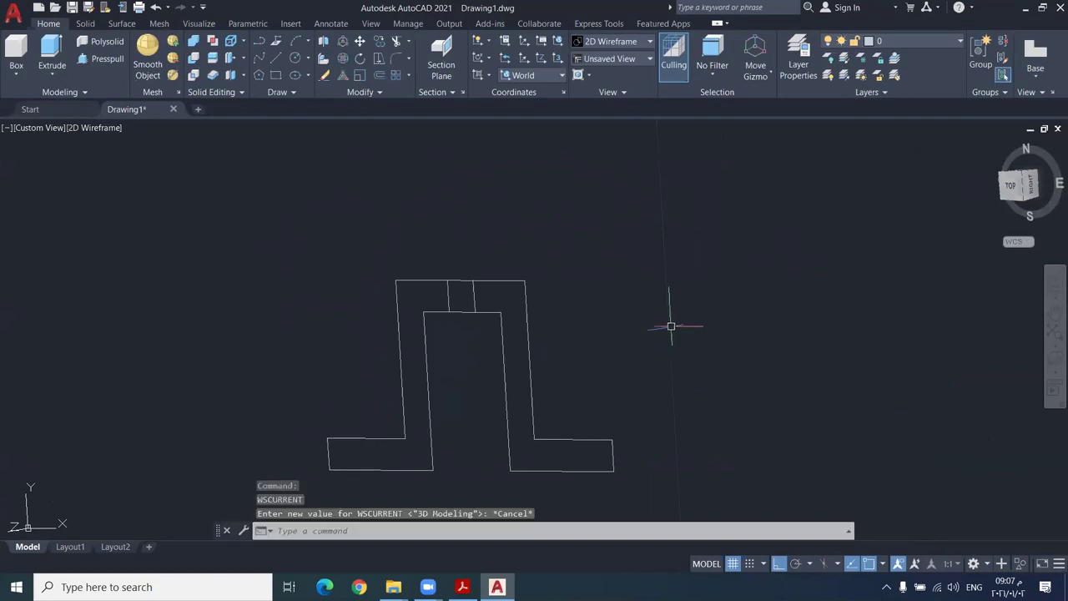
- Extrude the right-hand closed area of the bracket profile 6 units with Presspull
type("PRE")
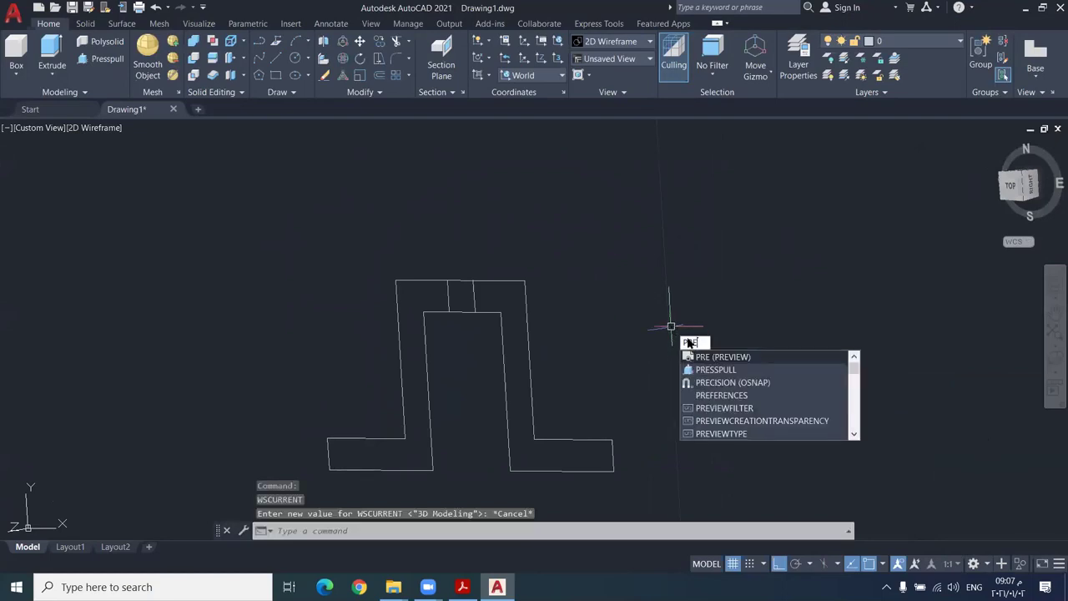
left_click(709, 370)
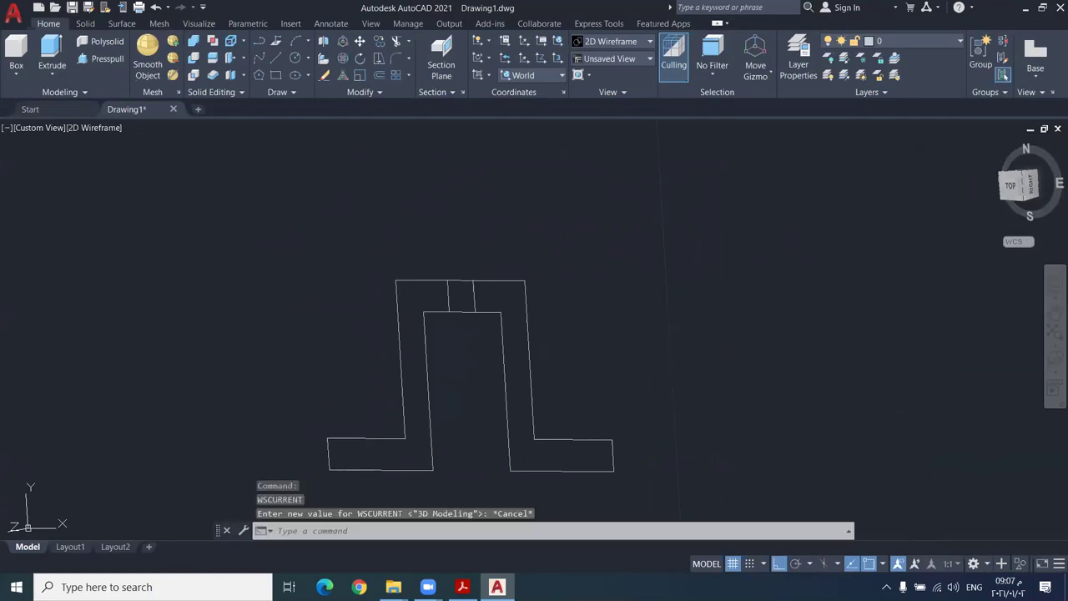
left_click(520, 423)
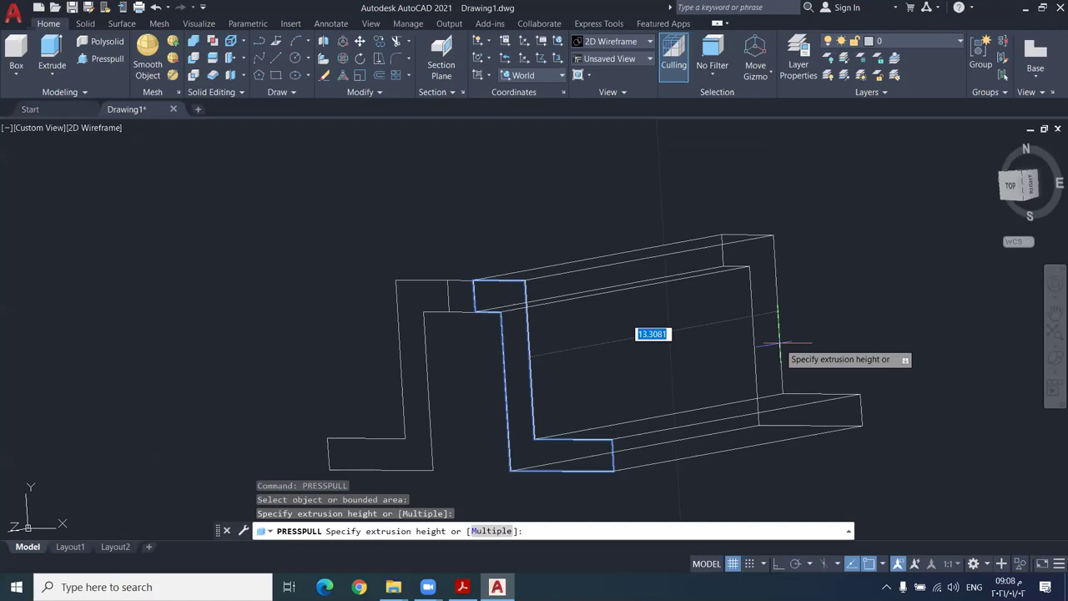
type("6")
key("Return")
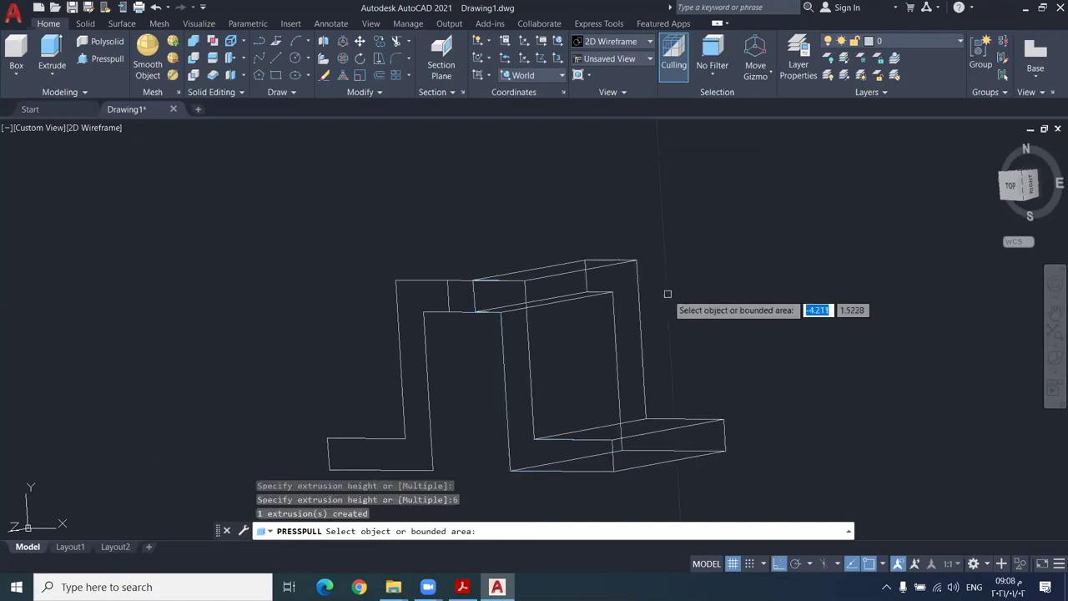
- Extrude the left-hand closed area of the bracket profile 6 units with Presspull
middle_click_drag(668, 292, 838, 288, "shift")
middle_click_drag(736, 255, 564, 367, "shift")
scroll(564, 367, "up", 2)
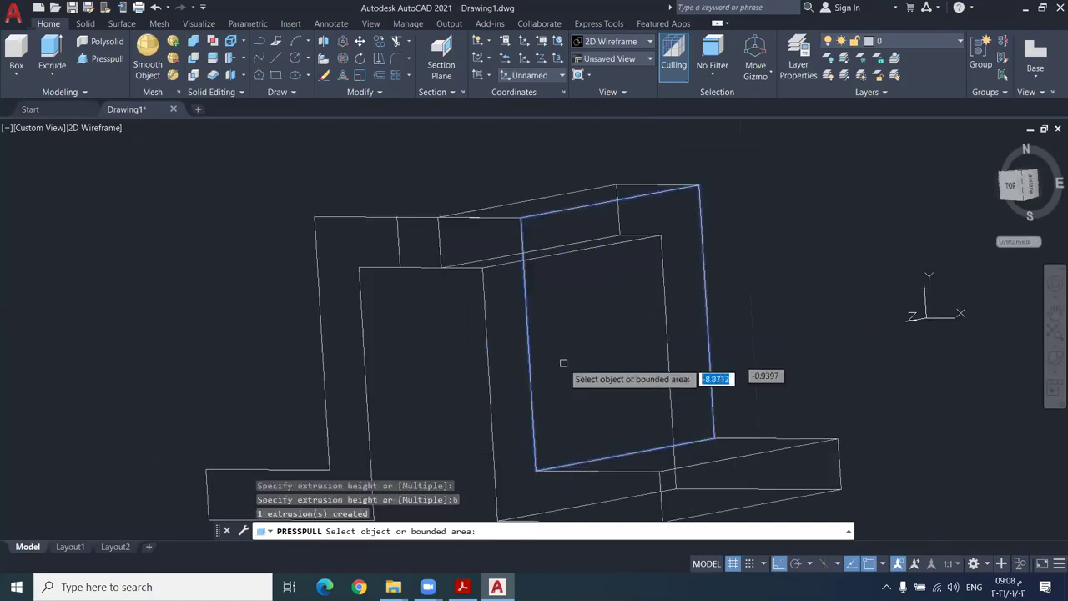
left_click(360, 404)
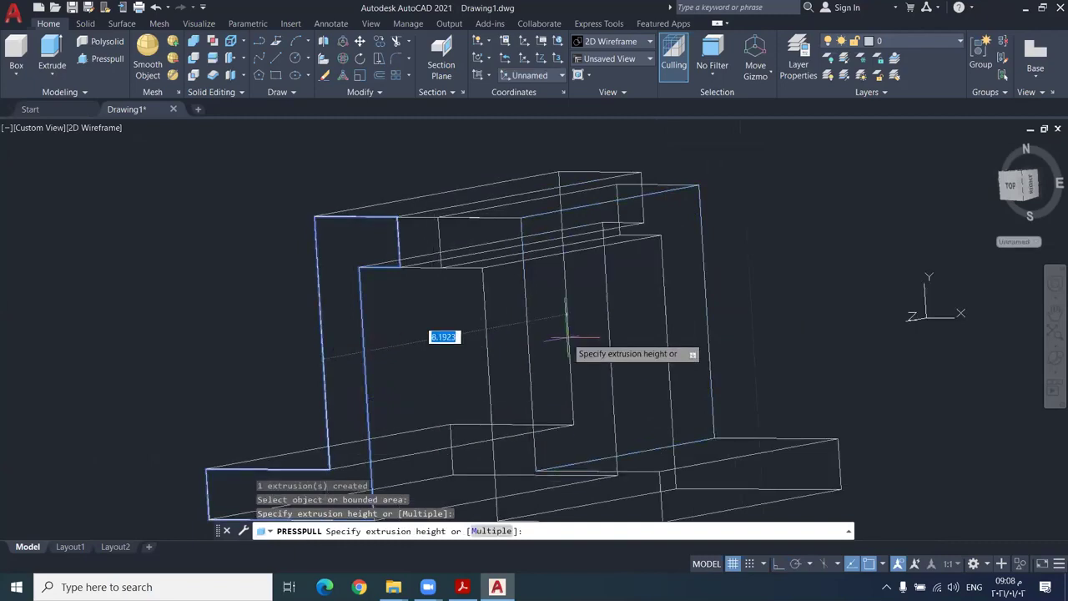
type("6")
key("Return")
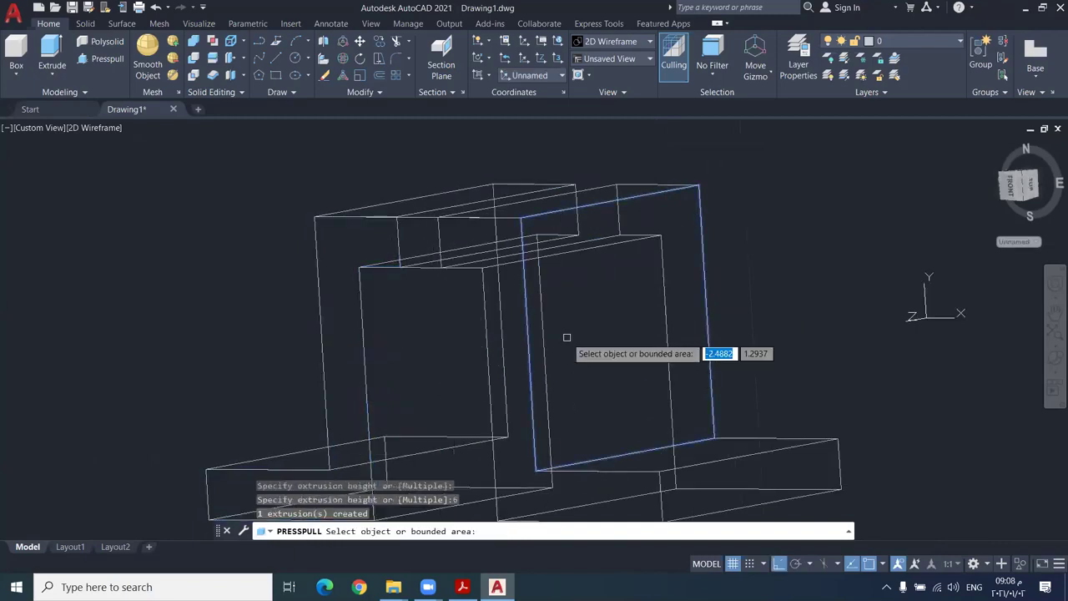
scroll(576, 342, "down", 2)
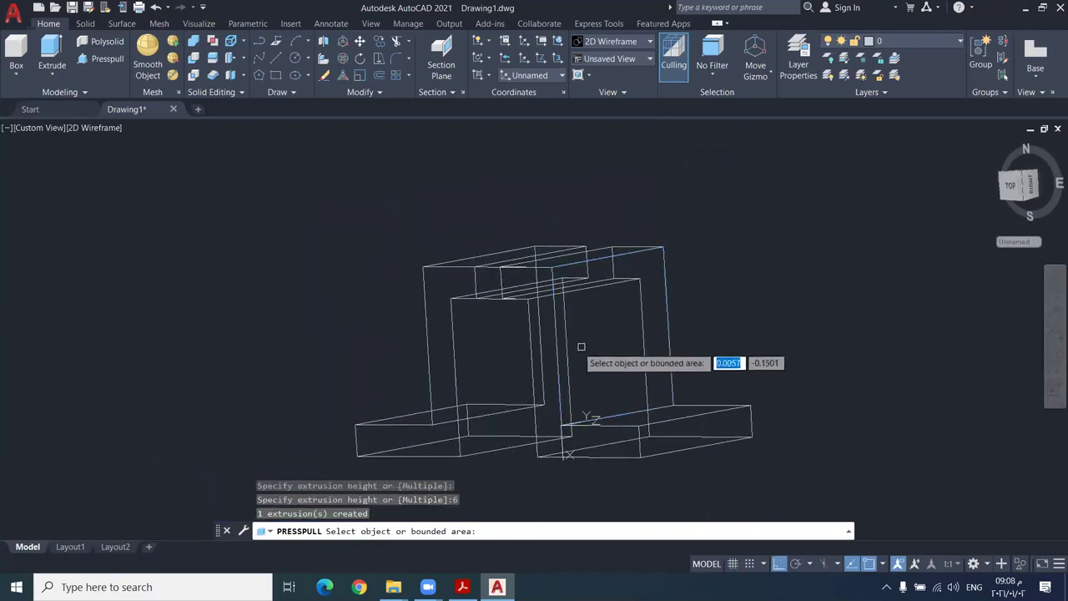
scroll(581, 346, "up", 3)
middle_click_drag(612, 419, 632, 393, "shift")
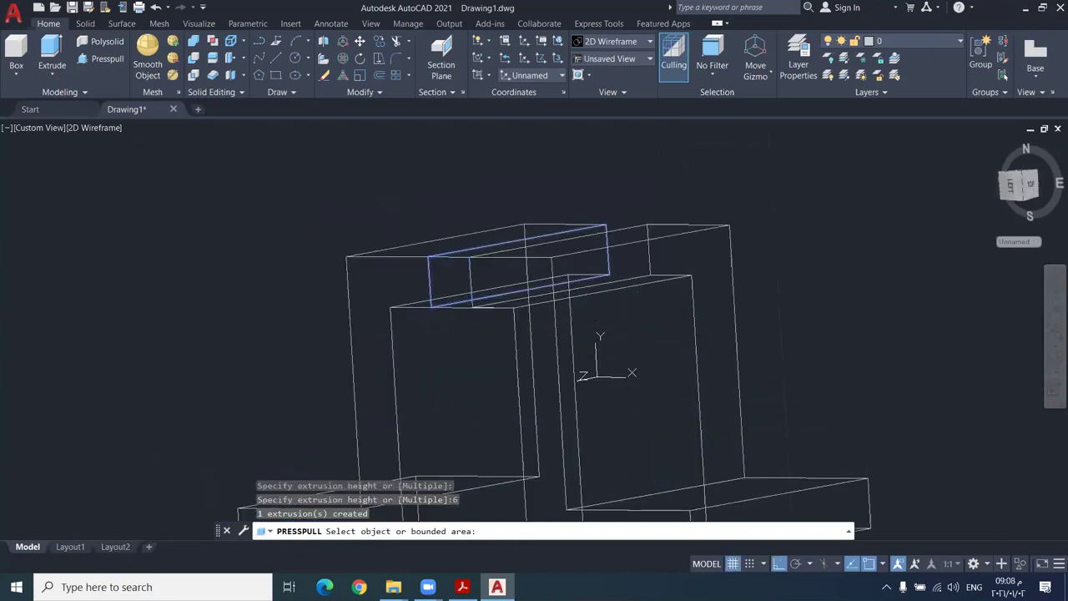
left_click(517, 265)
key("Escape")
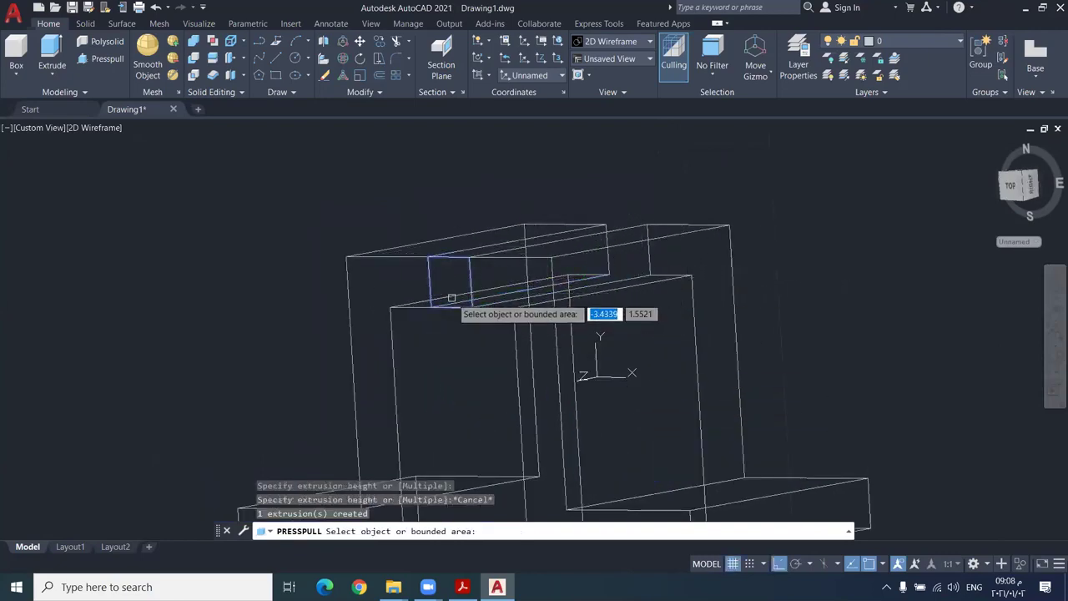
left_click(473, 292)
key("Escape")
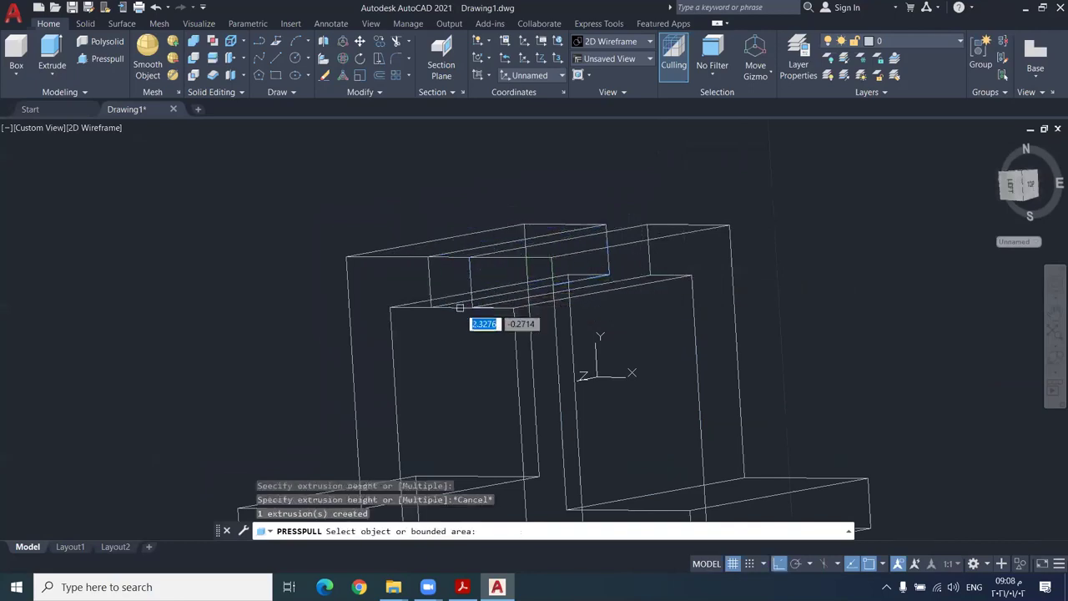
- Extrude the small middle rectangle at the bracket's top 6 units with Presspull and end the command
left_click(1053, 373)
left_click_drag(669, 310, 548, 312)
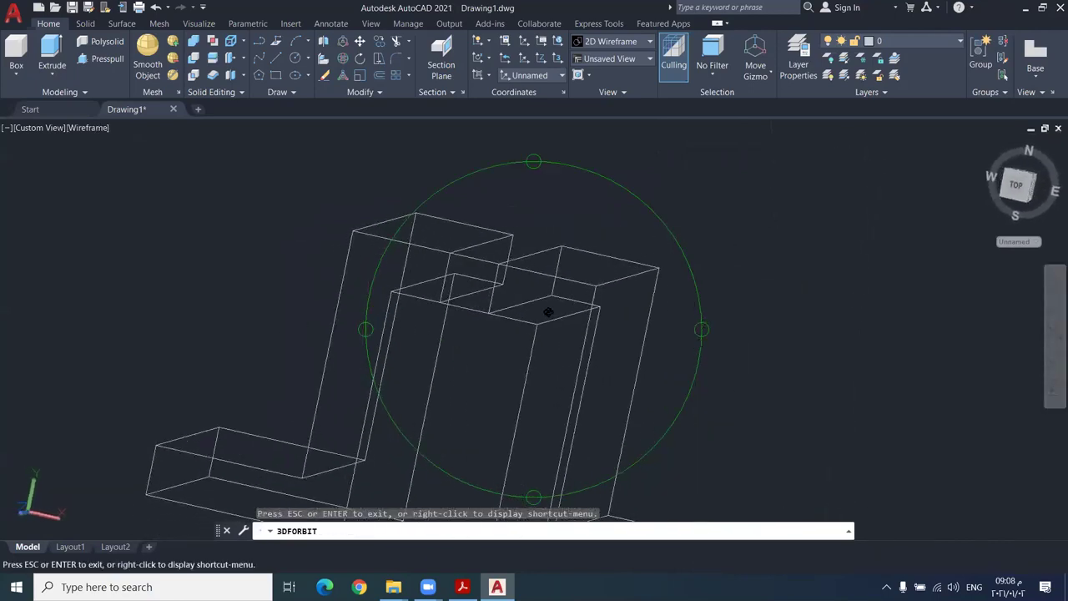
key("Escape")
left_click(472, 282)
type("6")
key("Return")
scroll(617, 250, "down", 3)
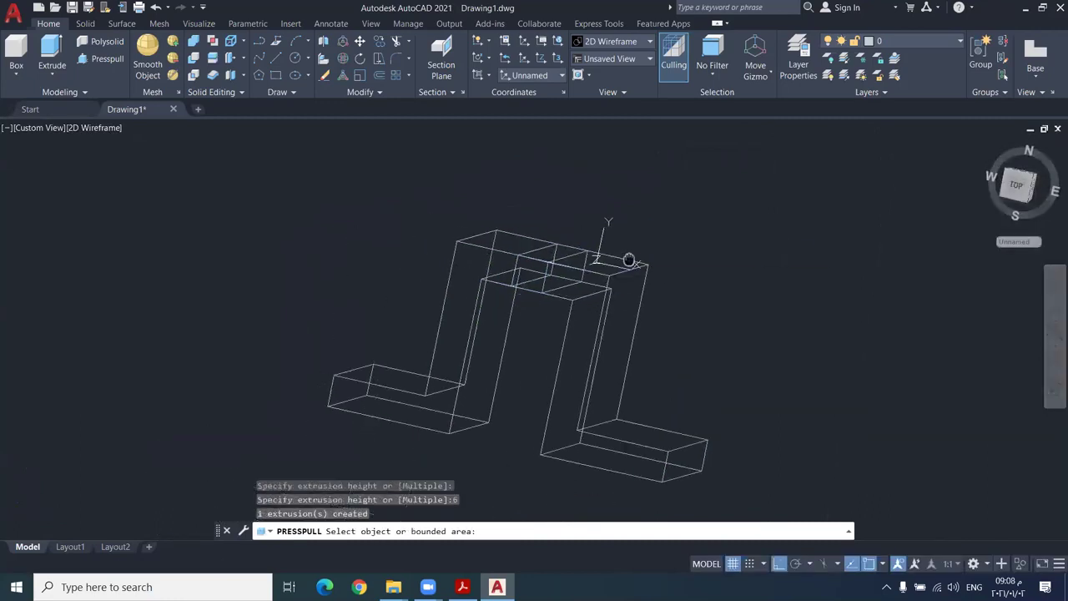
key("Return")
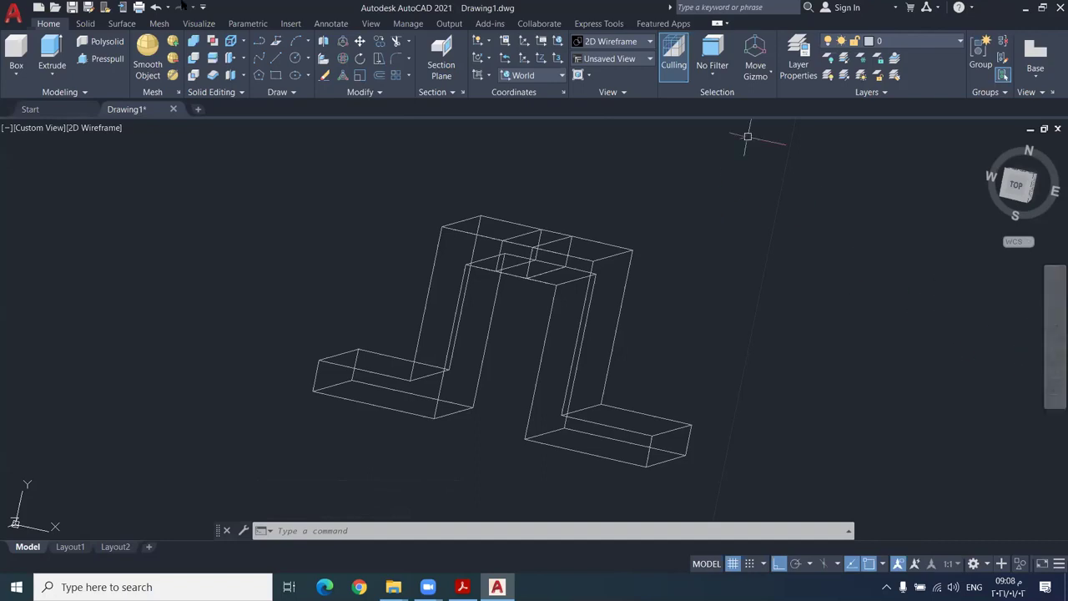
- Undo the three Presspull extrusions of the bracket profile
left_click(156, 8)
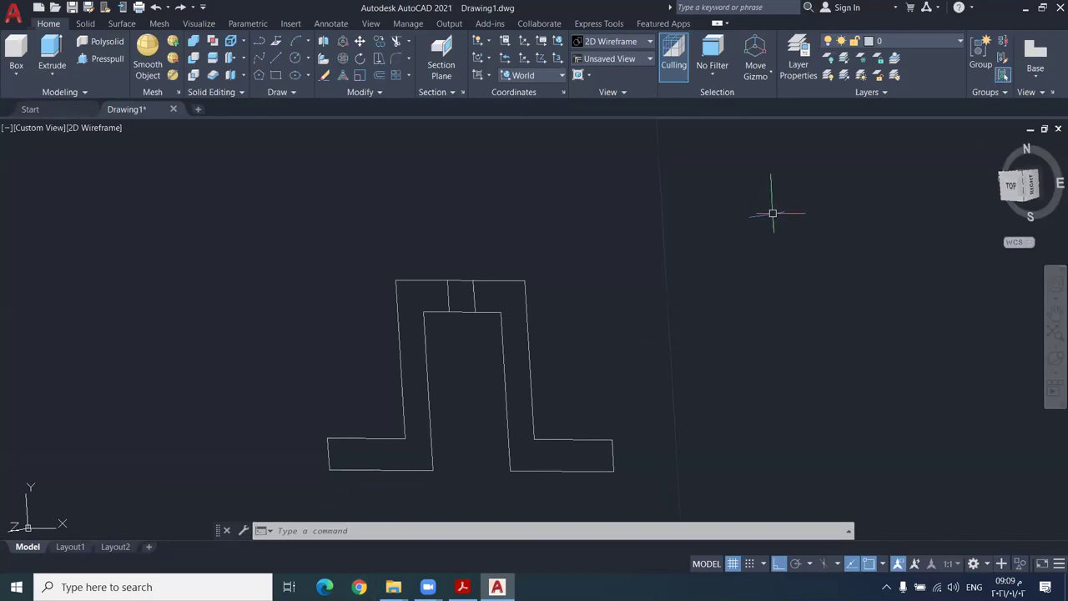
scroll(550, 325, "up", 2)
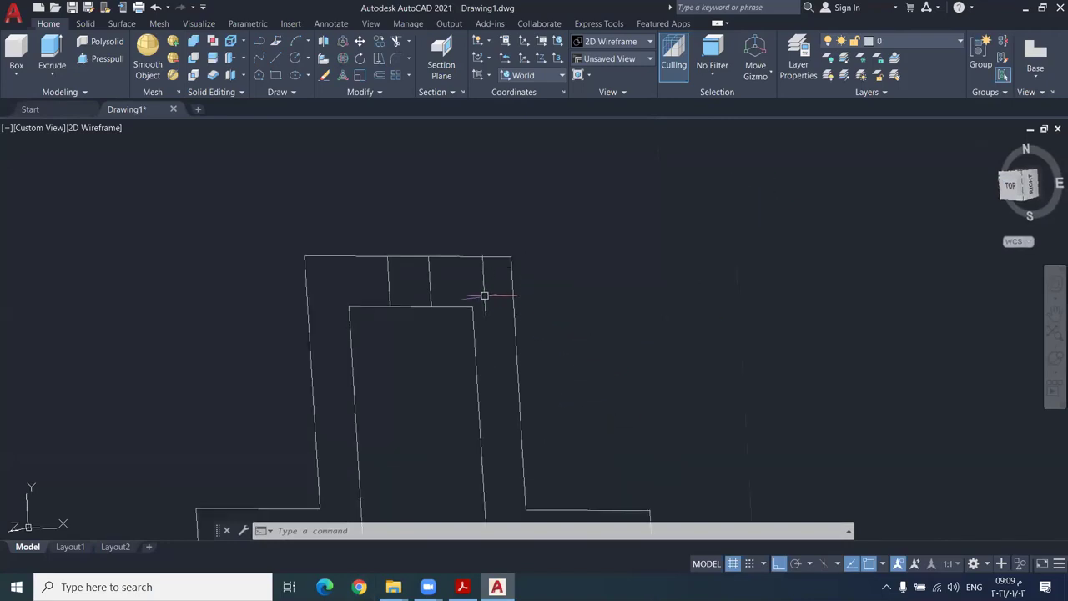
- Delete the two short vertical divider lines at the top of the bracket profile
left_click(464, 275)
left_click(366, 290)
key("Delete")
scroll(439, 315, "down", 2)
type("pre")
key("Return")
left_click(482, 389)
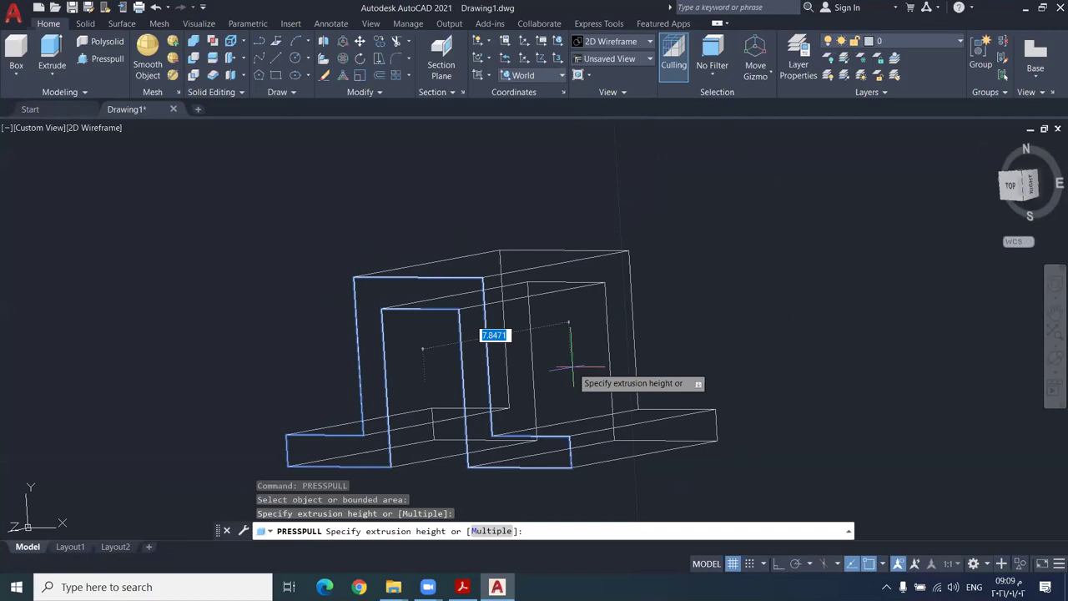
key("Escape")
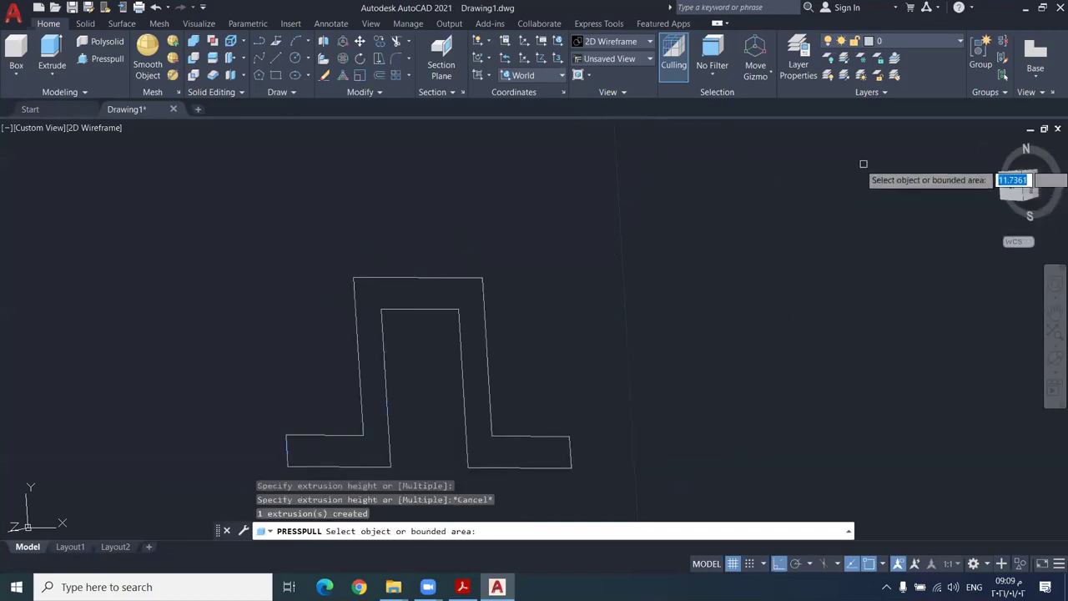
key("Escape")
- In the top view, draw a vertical line between the midpoints of the bracket's upper outer edge and upper inner edge
left_click_drag(1019, 205, 1028, 200)
left_click(1055, 363)
left_click_drag(374, 334, 1026, 186)
left_click(1023, 186)
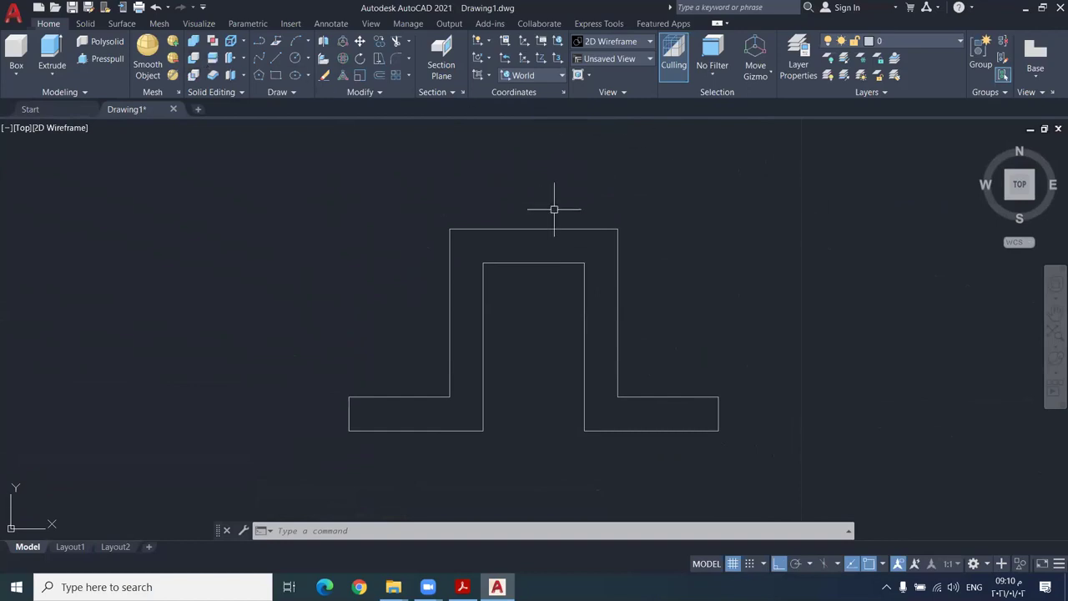
type("l")
key("Return")
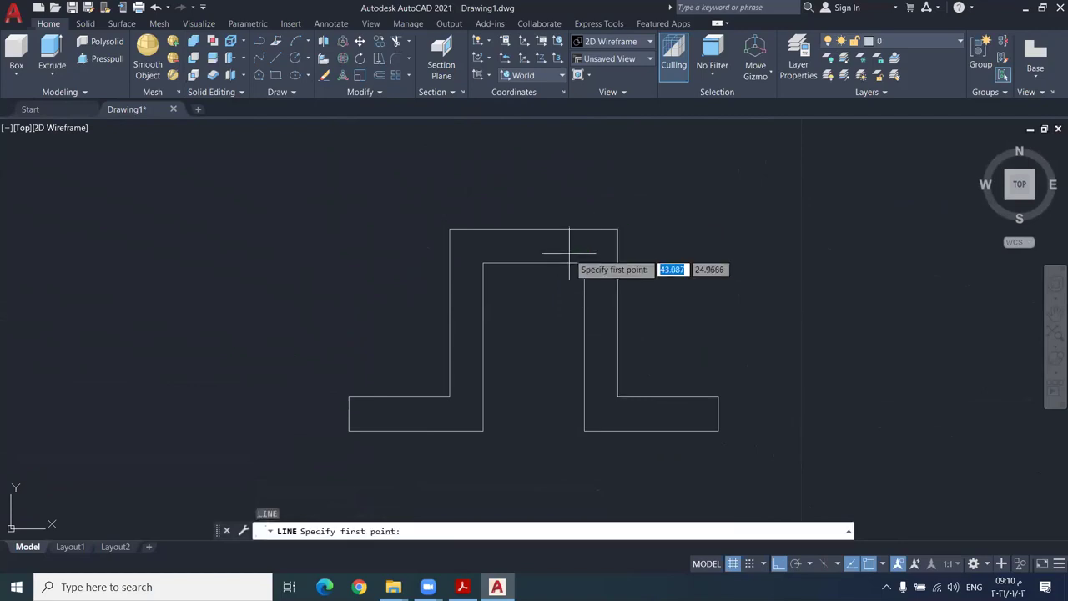
scroll(538, 227, "up", 2)
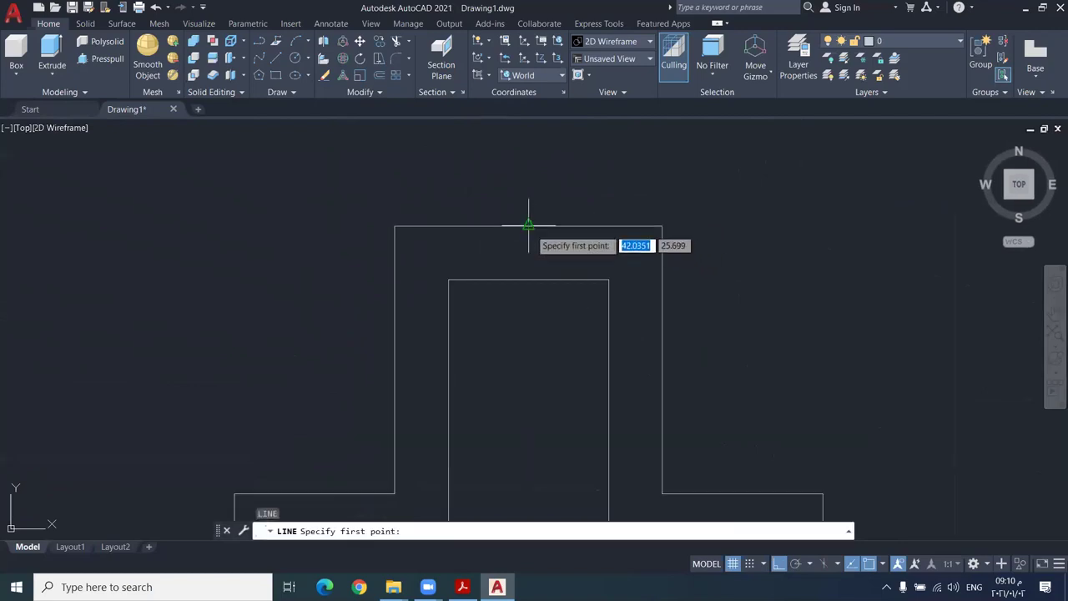
left_click(528, 226)
left_click(528, 279)
key("Escape")
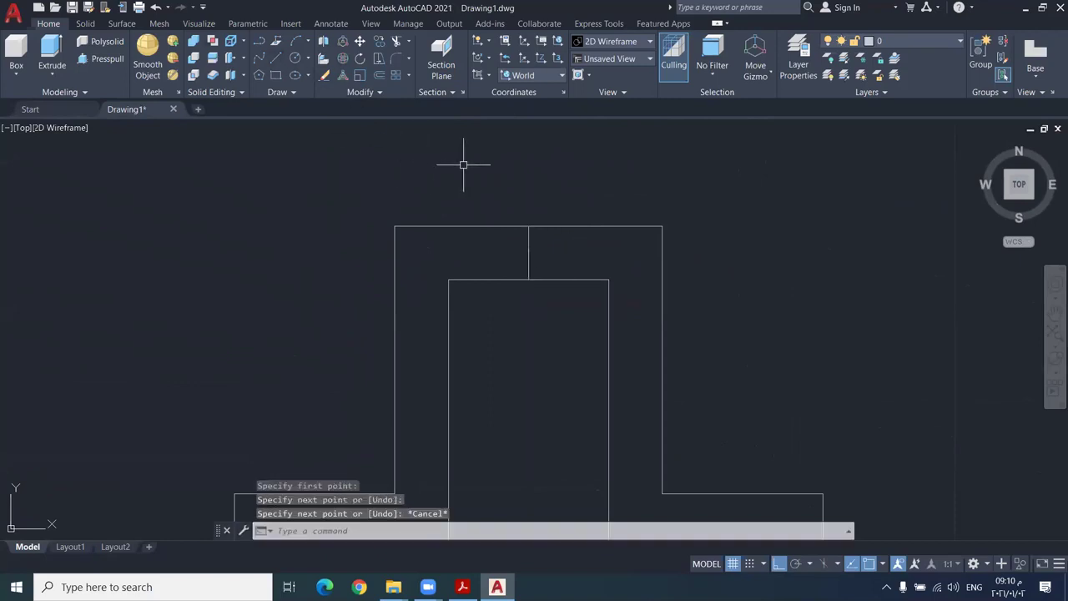
- Offset the short vertical centre line 0.5 to both sides and delete the original centre line
type("off")
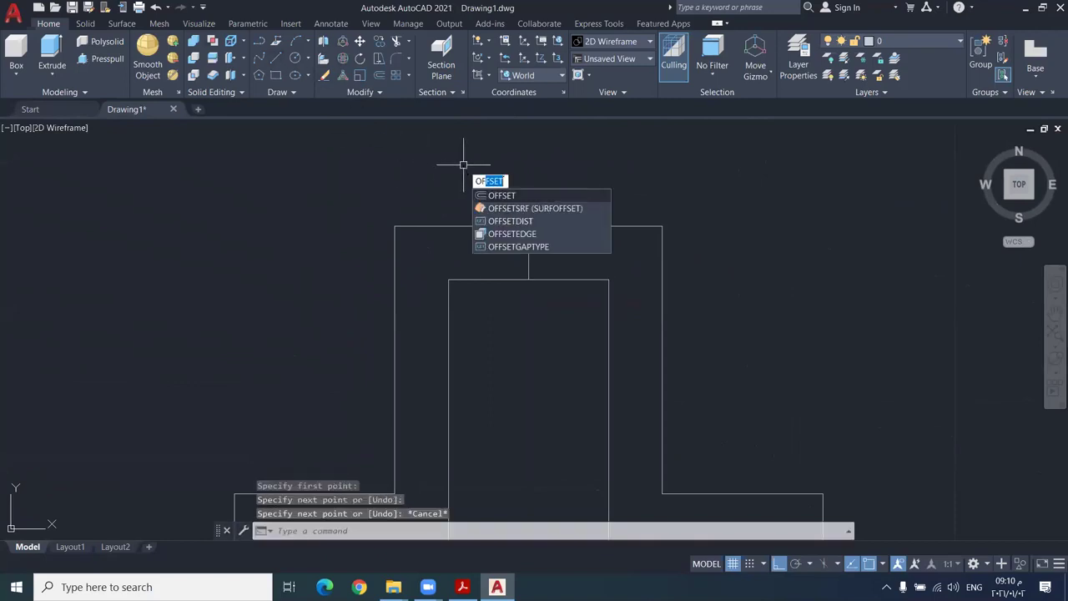
key("Return")
key("Return")
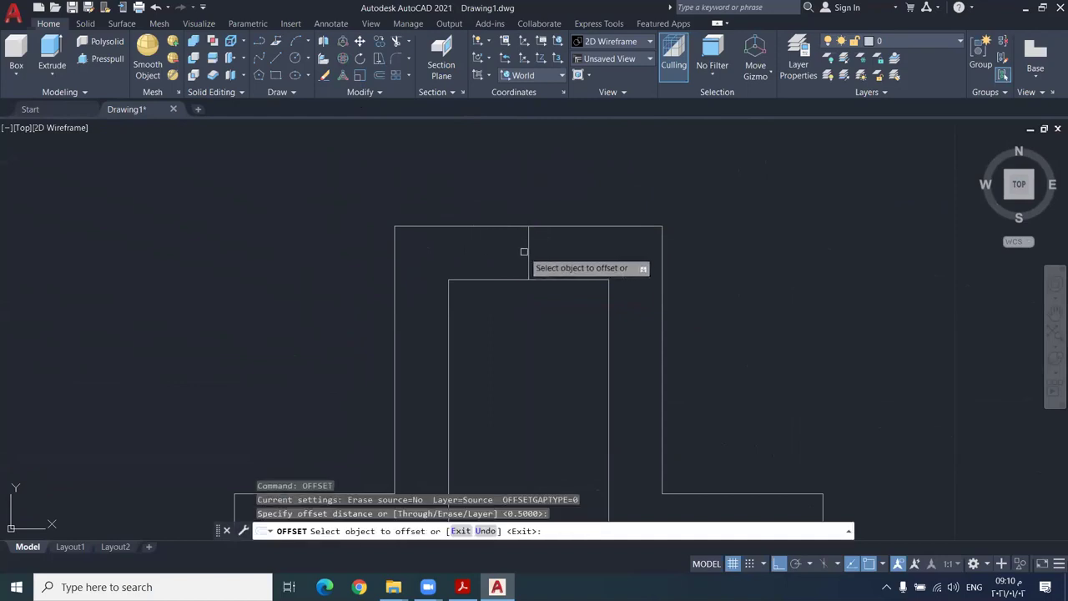
left_click(529, 253)
left_click(599, 250)
left_click(528, 258)
left_click(512, 256)
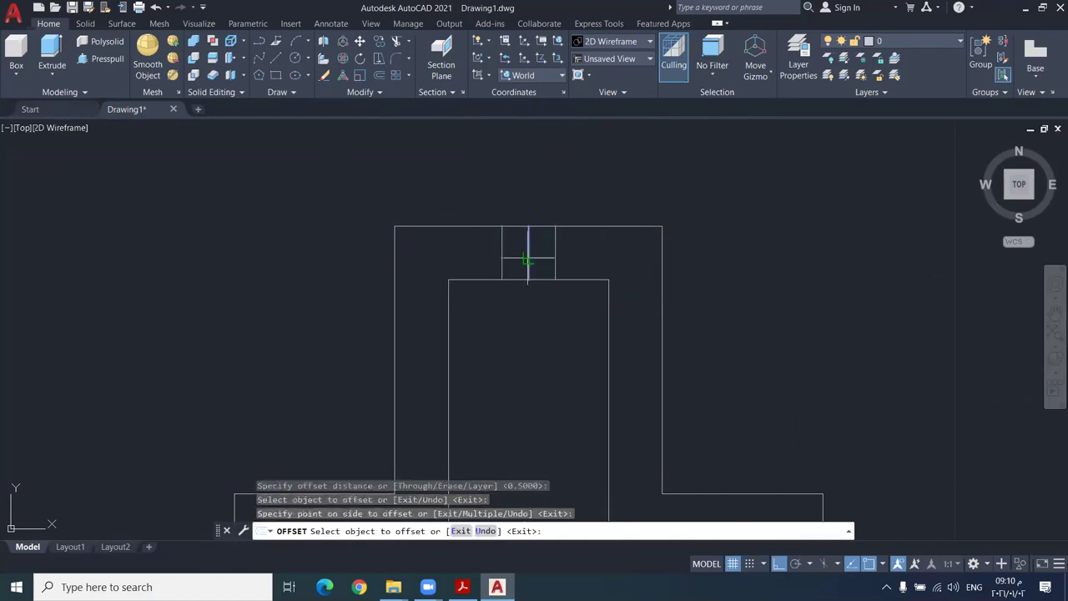
key("Return")
left_click(528, 257)
key("Delete")
- In a free-orbited 3D view, extrude the right-hand closed area of the bracket profile 6 units with Presspull
scroll(584, 409, "down", 4)
scroll(606, 362, "up", 3)
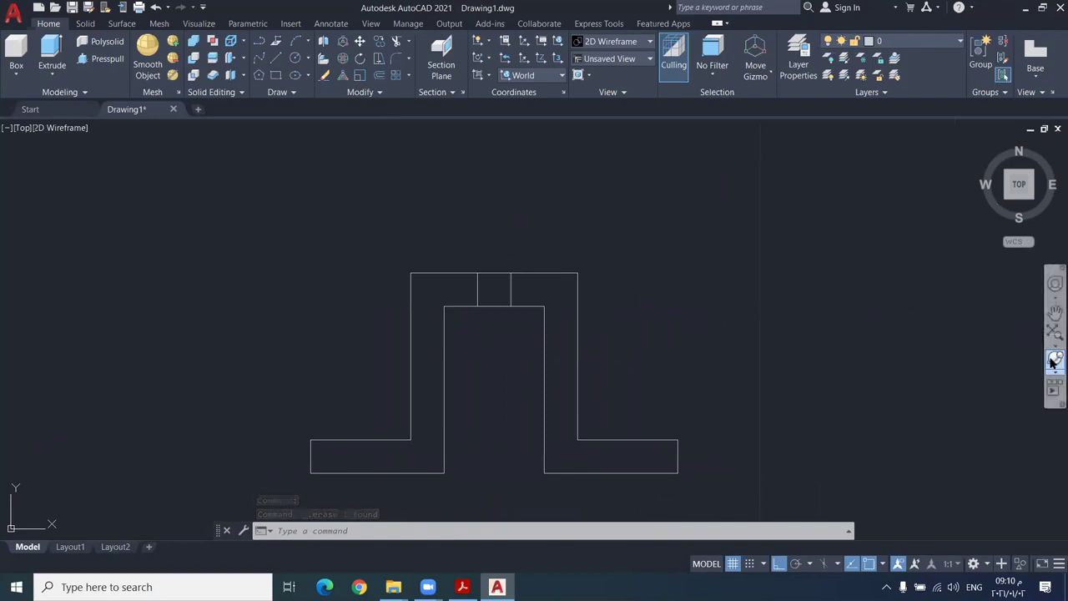
left_click(1053, 361)
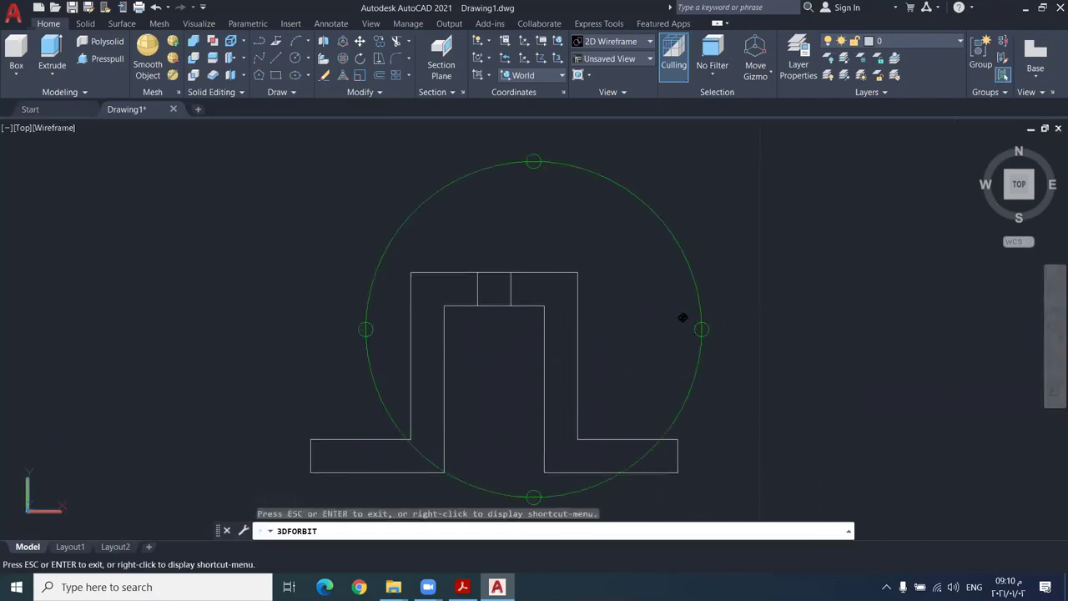
mouse_move(702, 329)
left_mouse_down()
mouse_move(641, 353)
mouse_move(666, 350)
left_mouse_up()
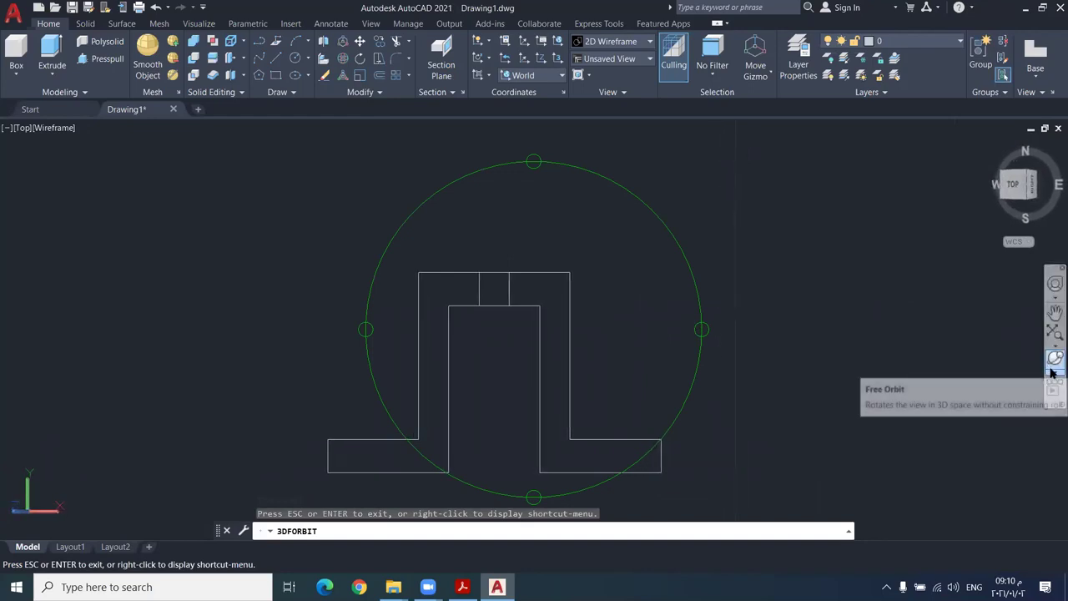
left_click(1051, 375)
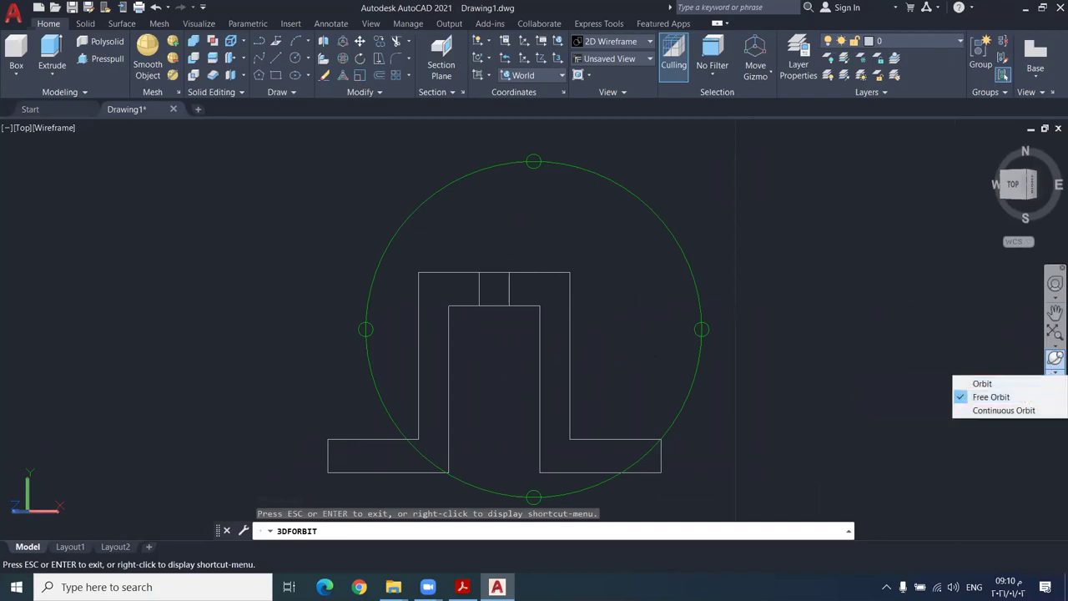
left_click(968, 396)
mouse_move(632, 250)
left_mouse_down()
mouse_move(587, 283)
mouse_move(584, 339)
mouse_move(649, 286)
mouse_move(595, 286)
mouse_move(584, 305)
left_mouse_up()
middle_click_drag(585, 306, 591, 282)
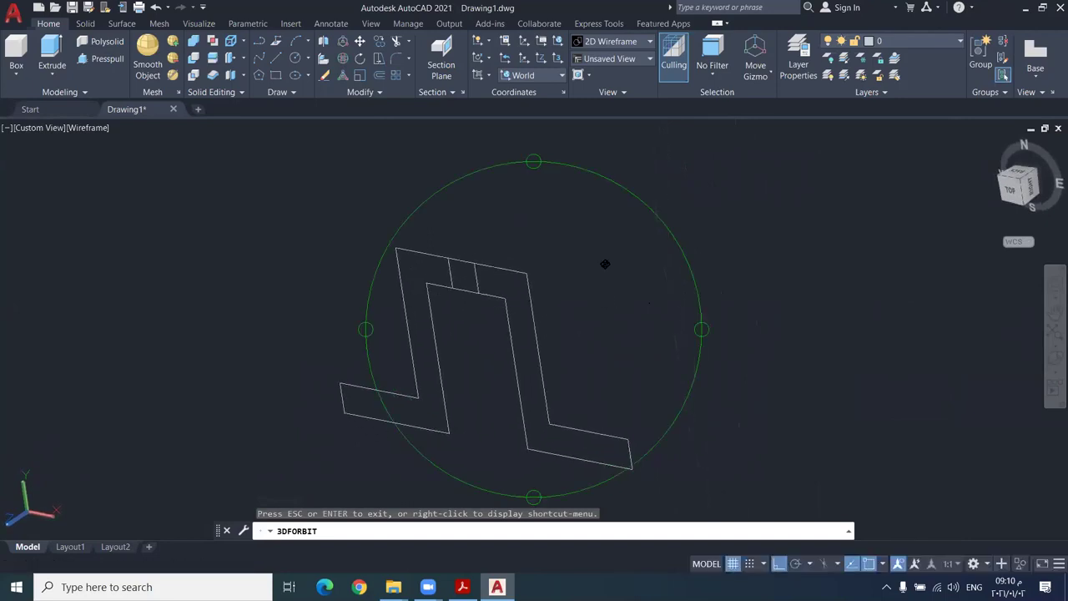
key("Escape")
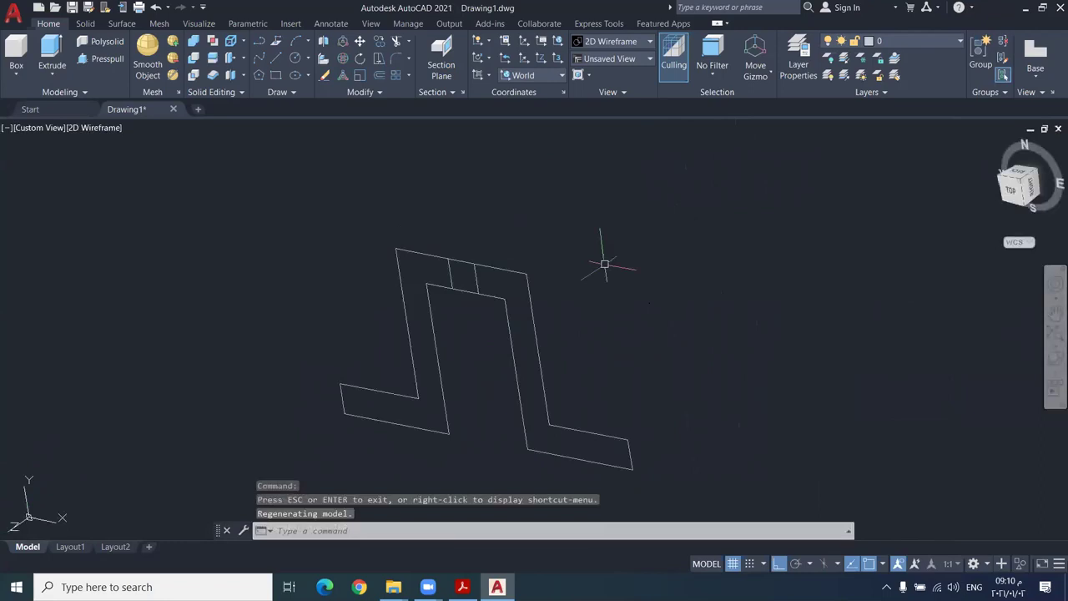
type("PRE")
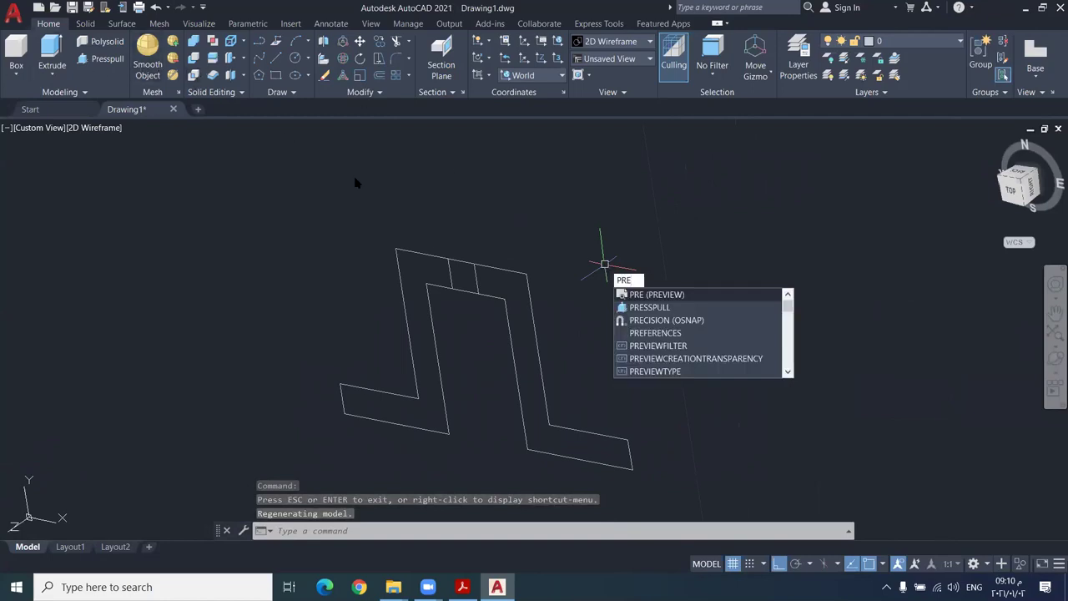
left_click(668, 308)
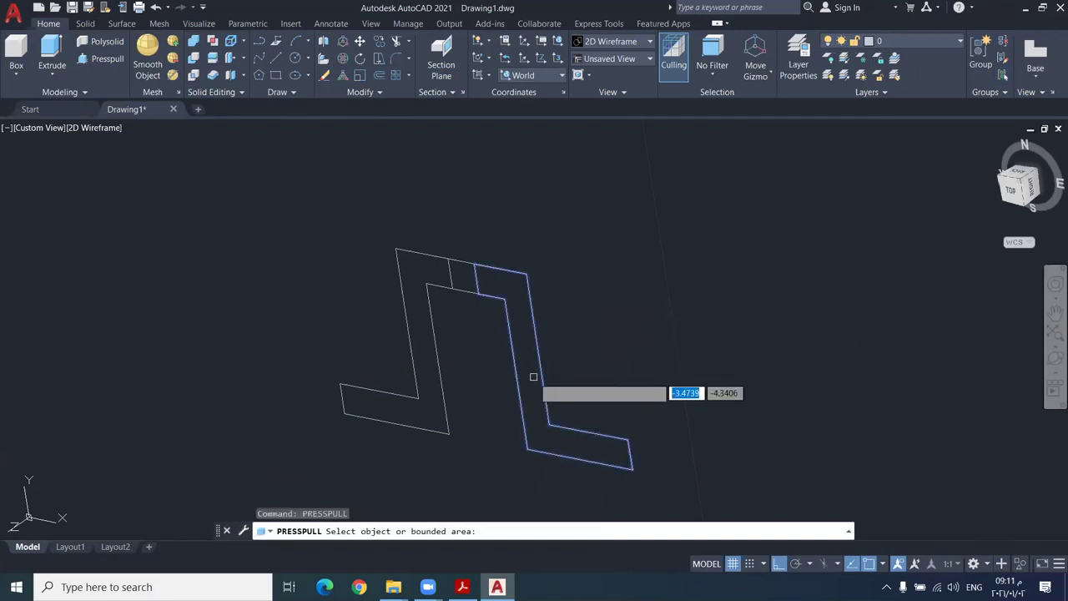
left_click(533, 377)
type("6")
key("Return")
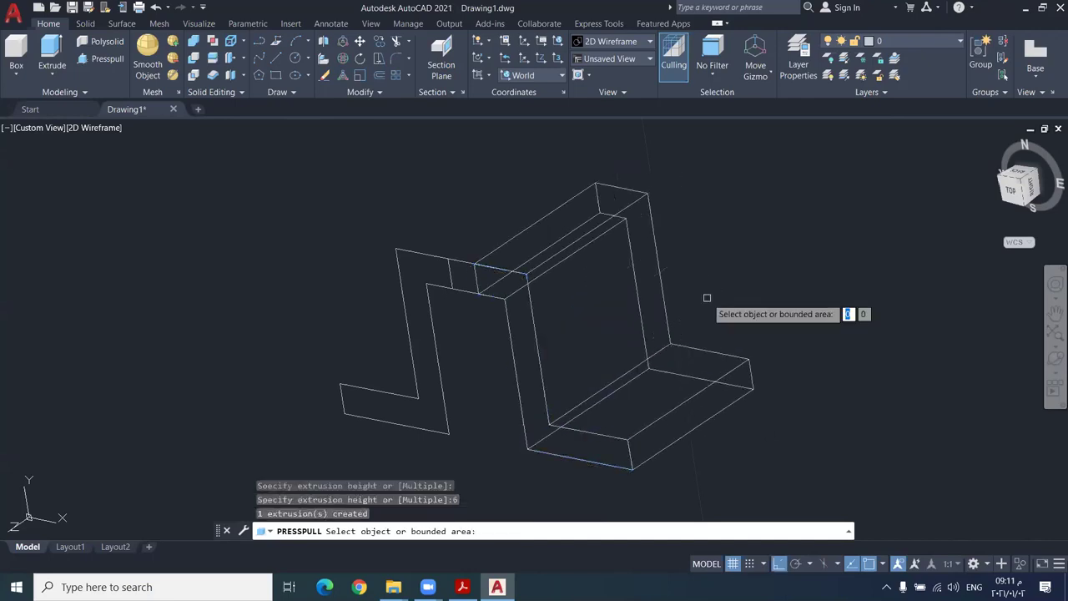
- Extrude the left-hand closed area and the small middle rectangle at the bracket's top 6 units each with Presspull
left_click(427, 358)
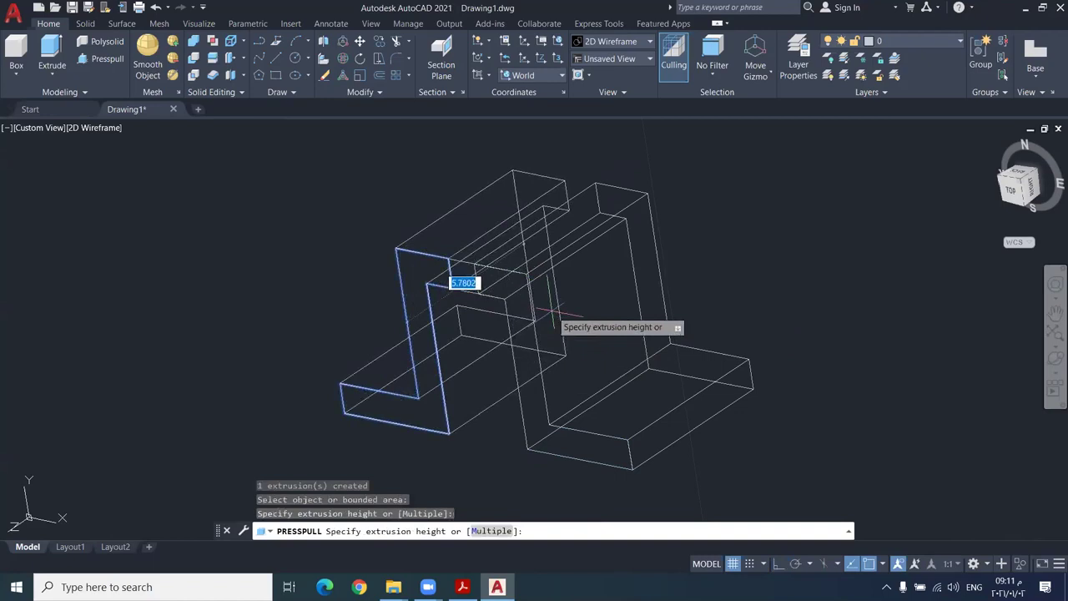
type("6")
key("Return")
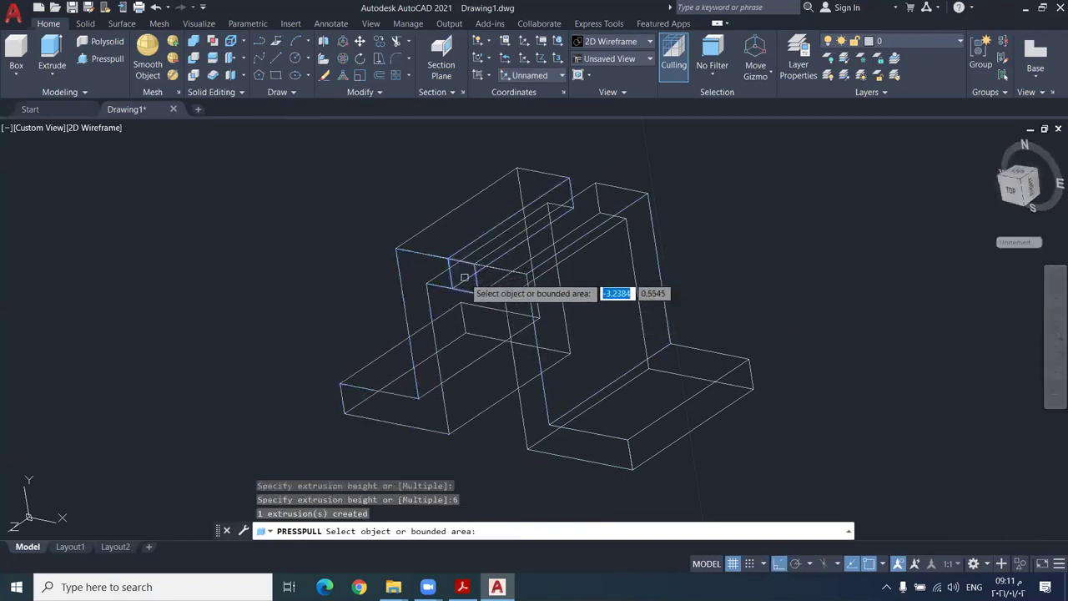
left_click(464, 279)
type("6")
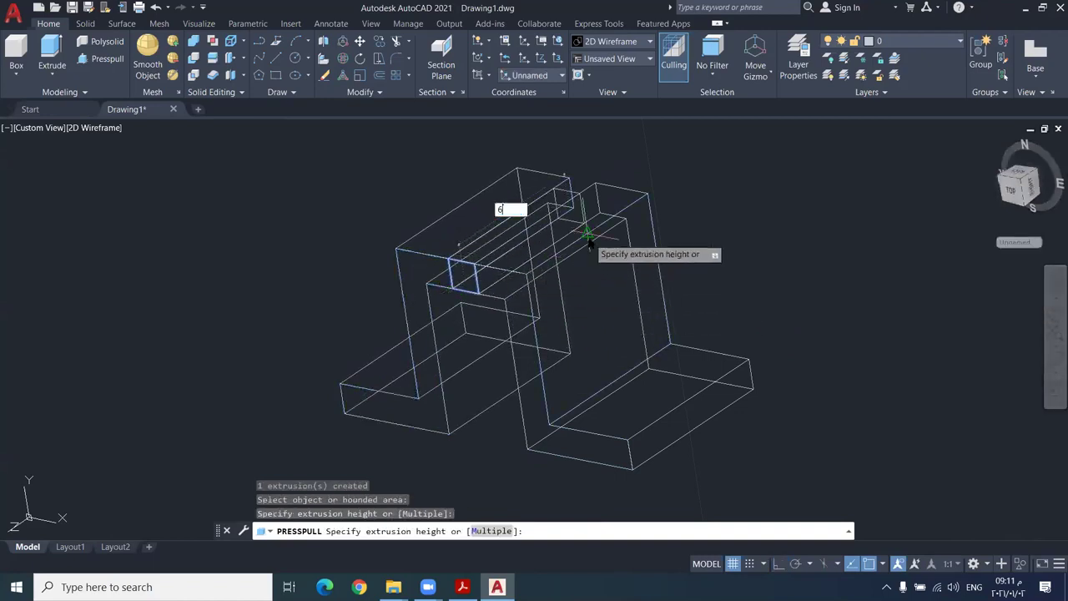
key("Return")
key("Return")
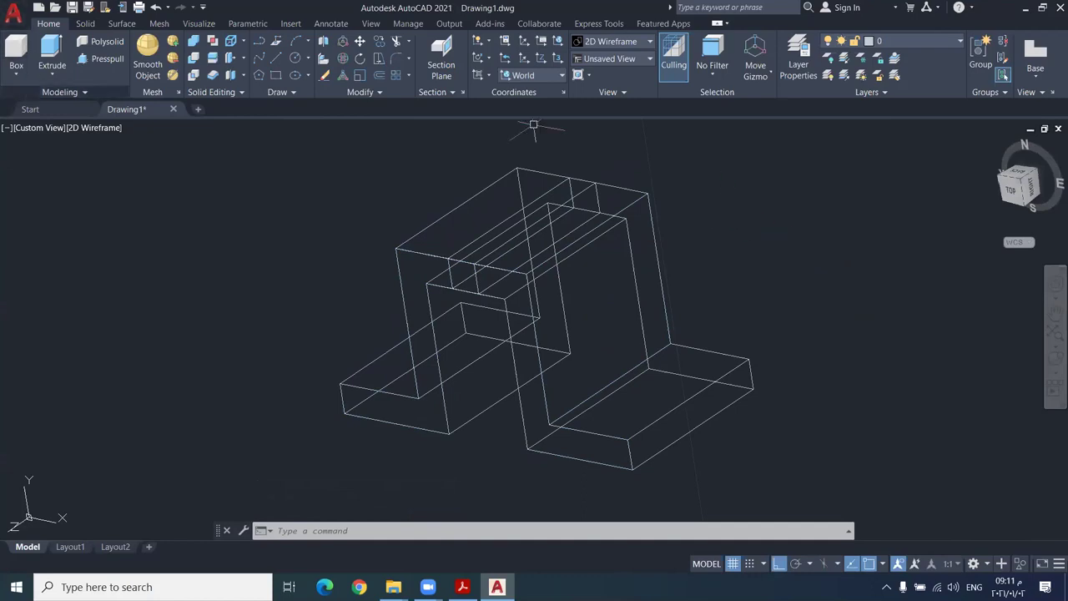
- Set the model's visual style to Conceptual
left_click(86, 128)
left_click(145, 174)
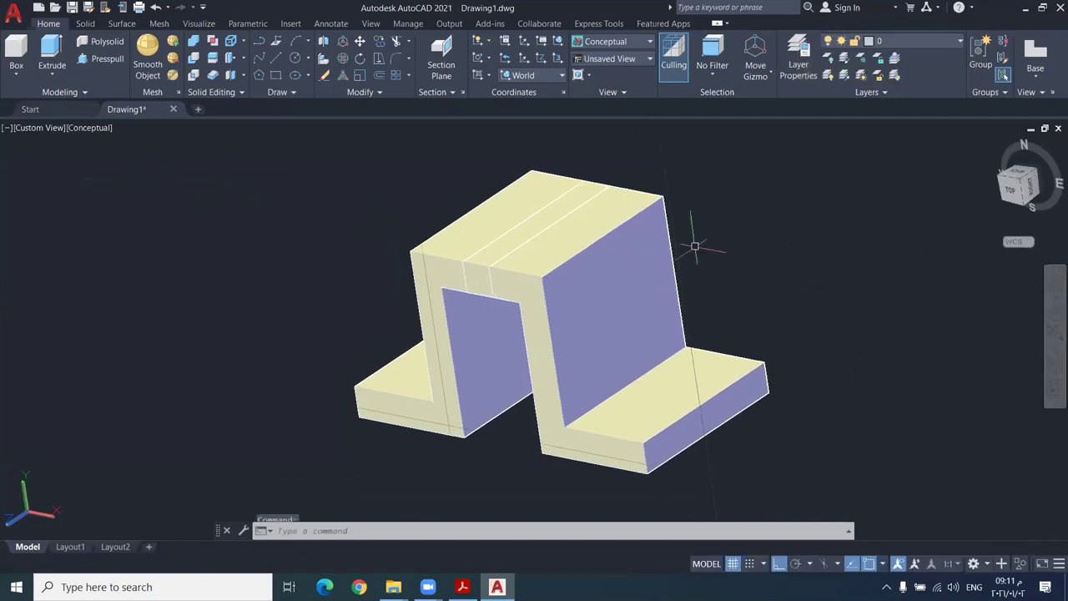
scroll(693, 245, "up", 2)
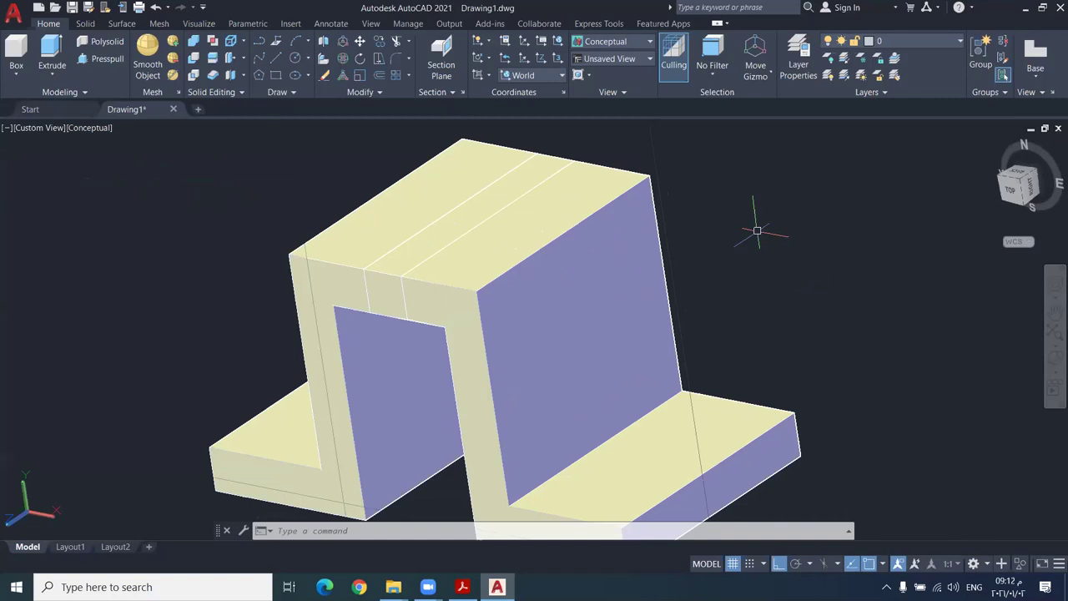
- Presspull the front face of the small middle block 3 units into the bracket to cut a slot in its top
type("PRE")
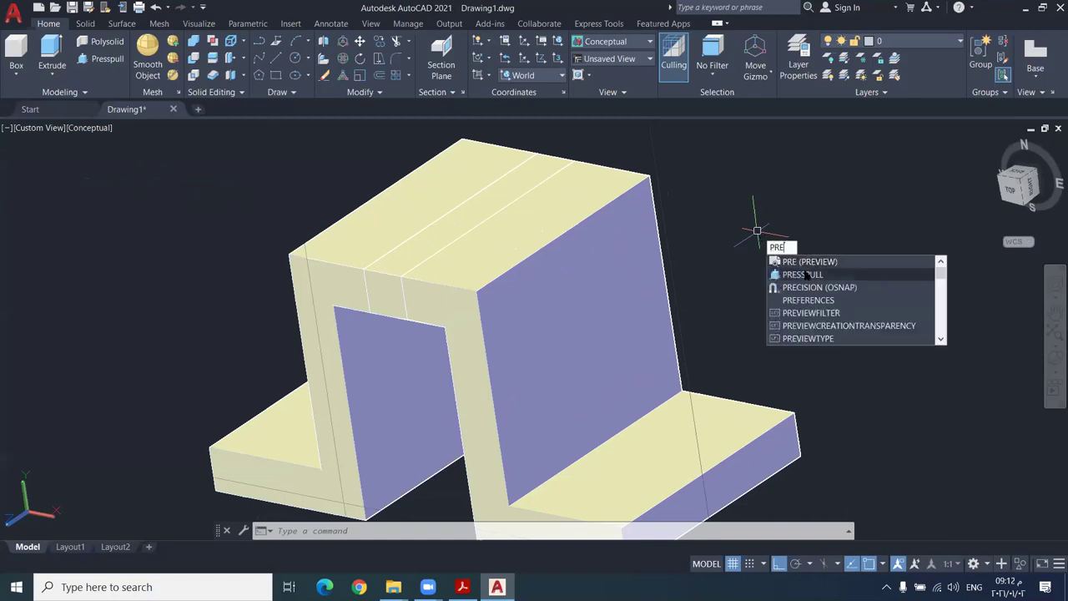
left_click(803, 274)
left_click(386, 303)
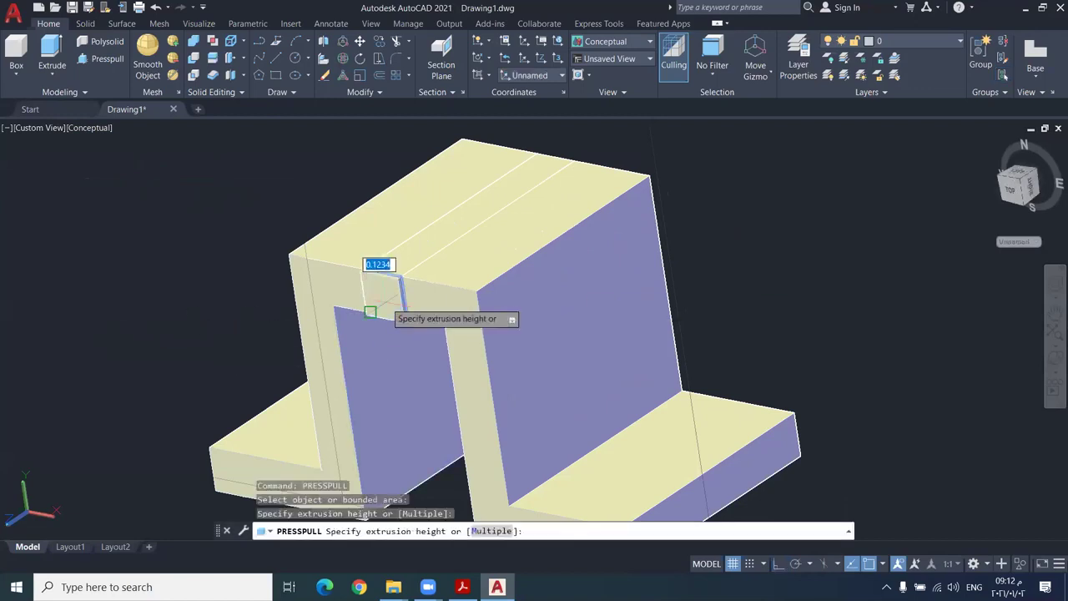
type("3")
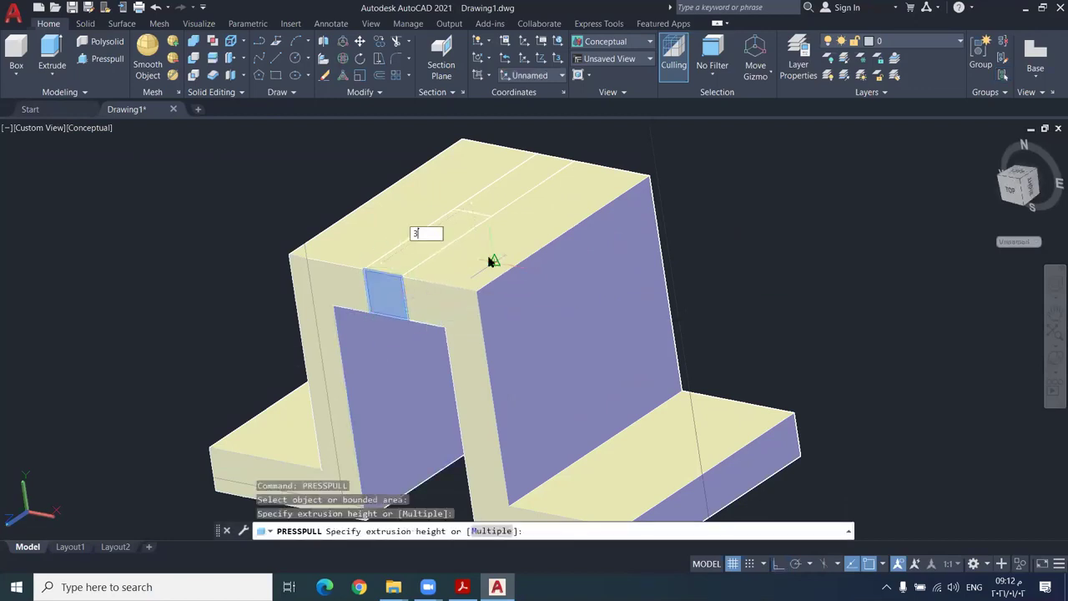
key("Return")
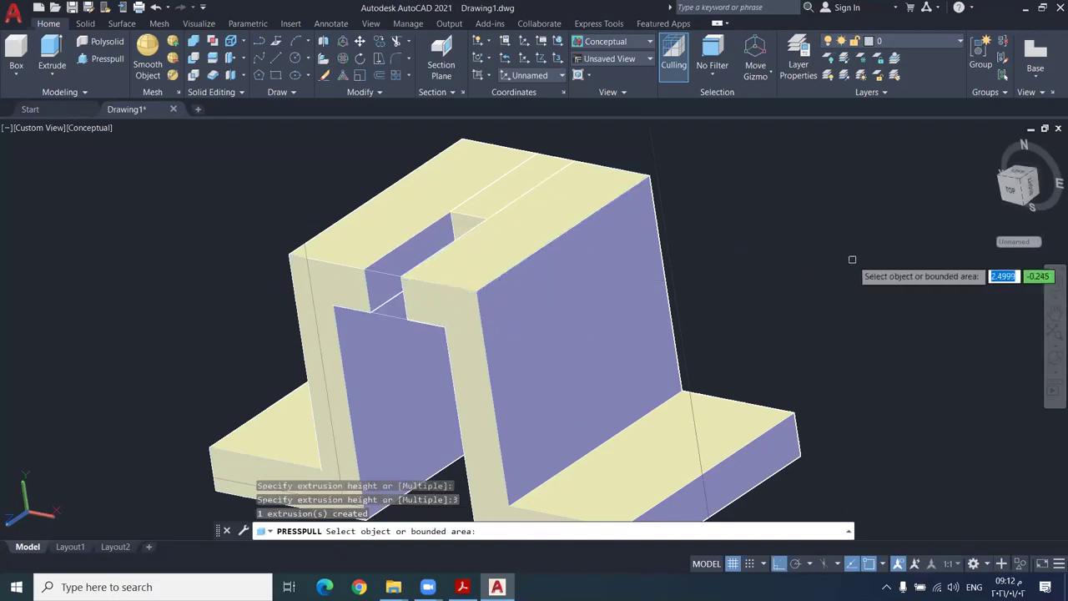
key("Return")
- Draw a line across the slot's open front end, from the midpoint of its upper edge line to the midpoint of its lower edge line
left_click(1054, 359)
left_click_drag(570, 222, 598, 303)
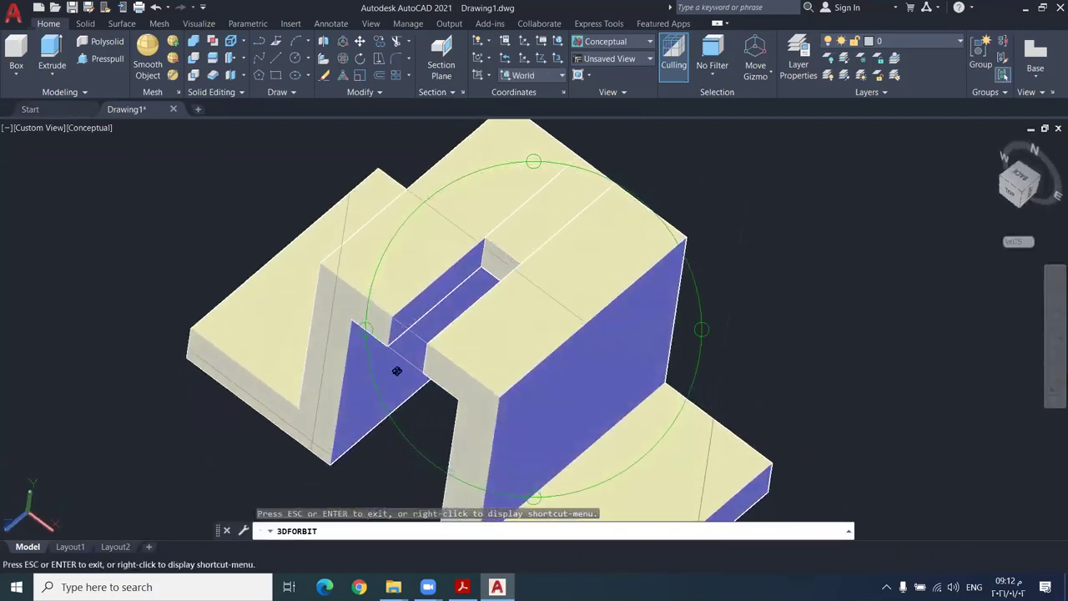
key("Escape")
left_click(415, 334, "ctrl")
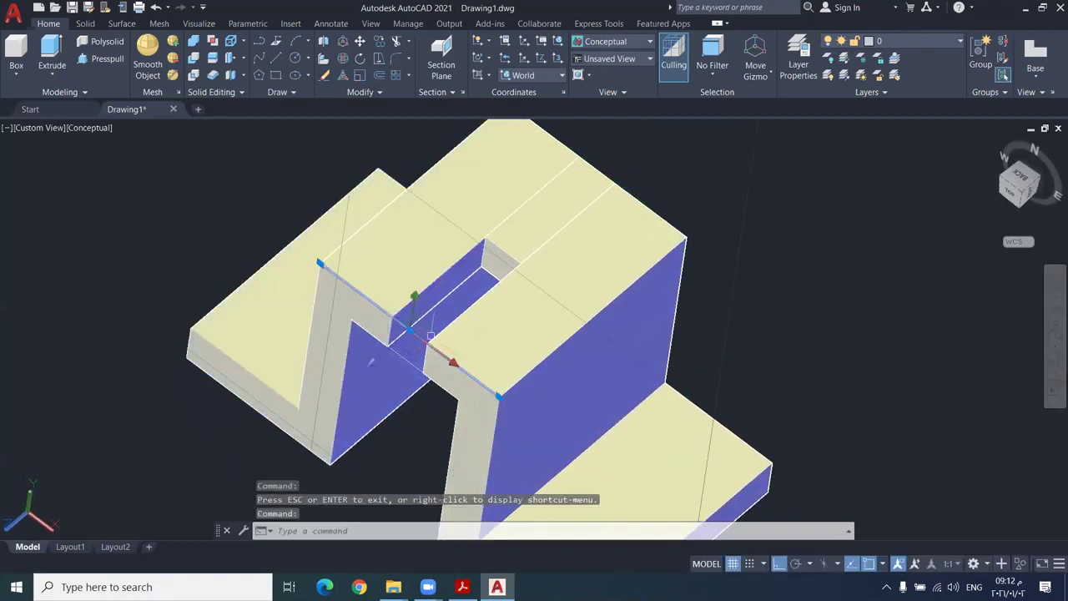
key("Escape")
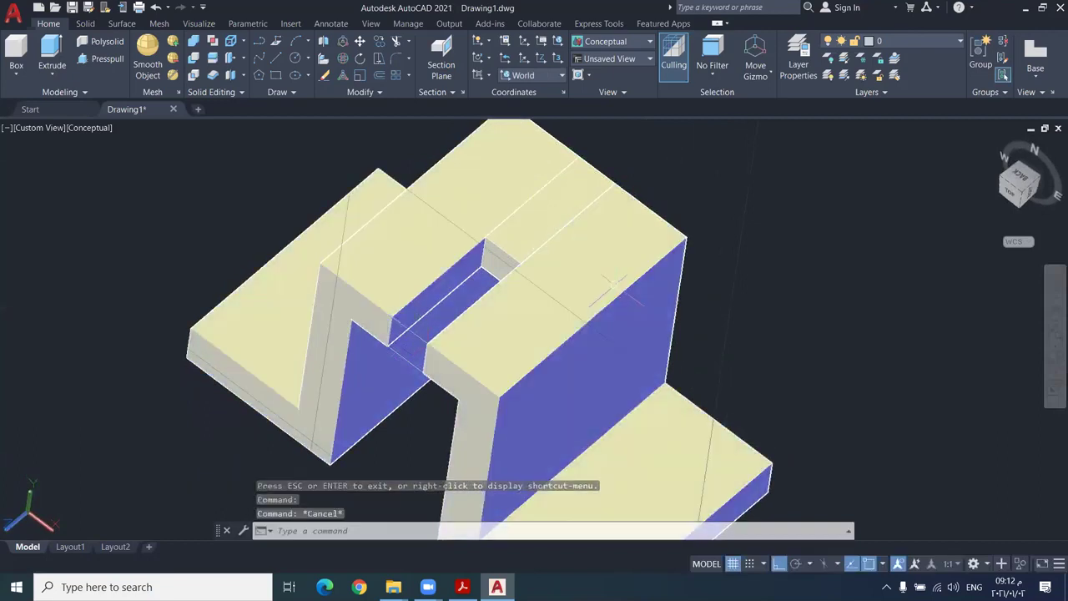
scroll(613, 284, "up", 5)
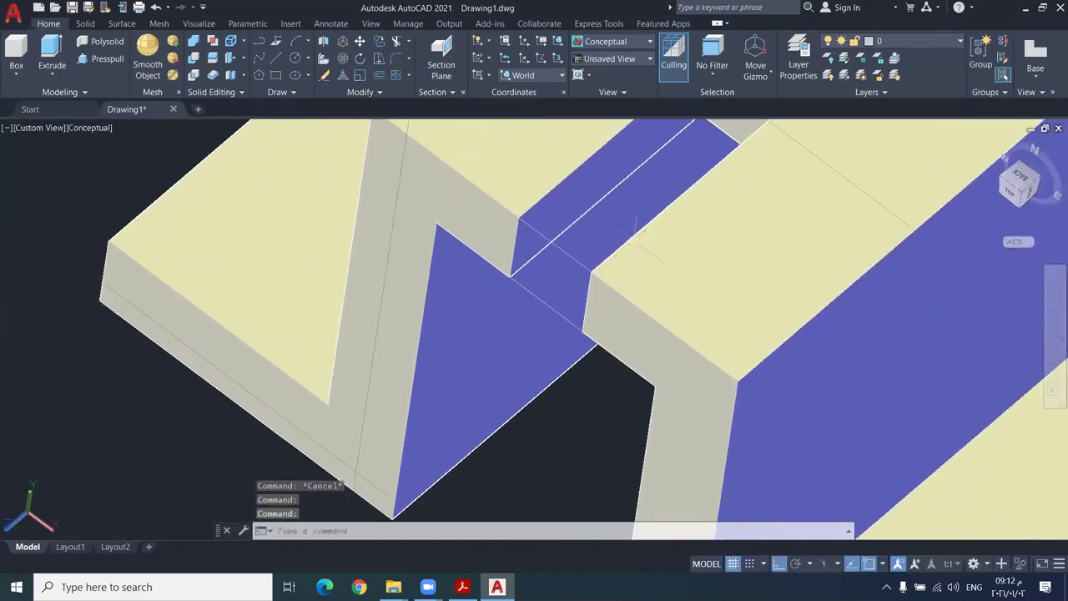
scroll(543, 274, "down", 2)
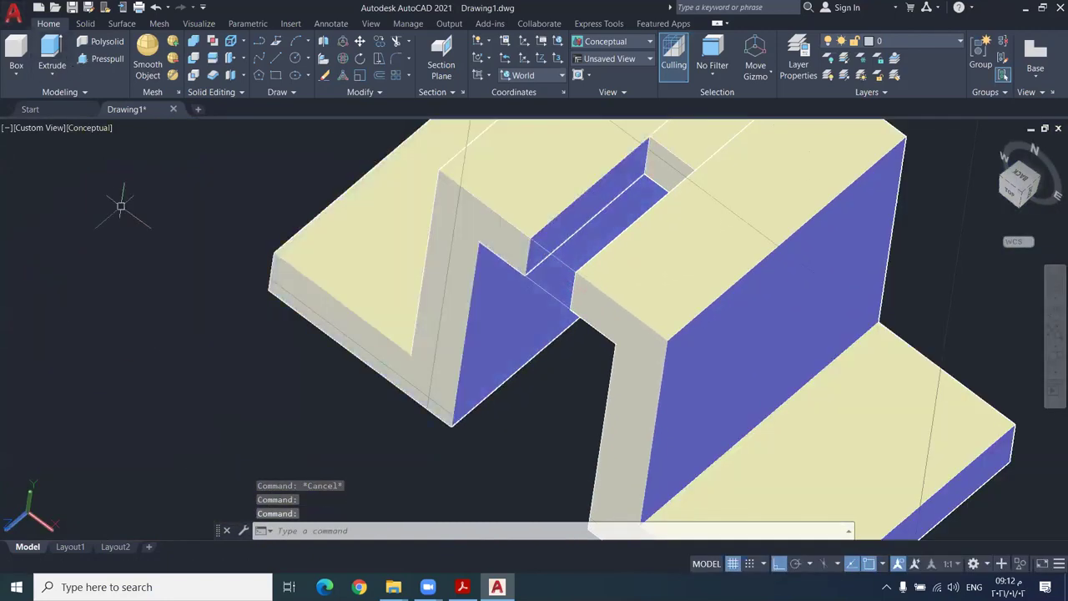
type("l")
key("Return")
left_click(553, 254)
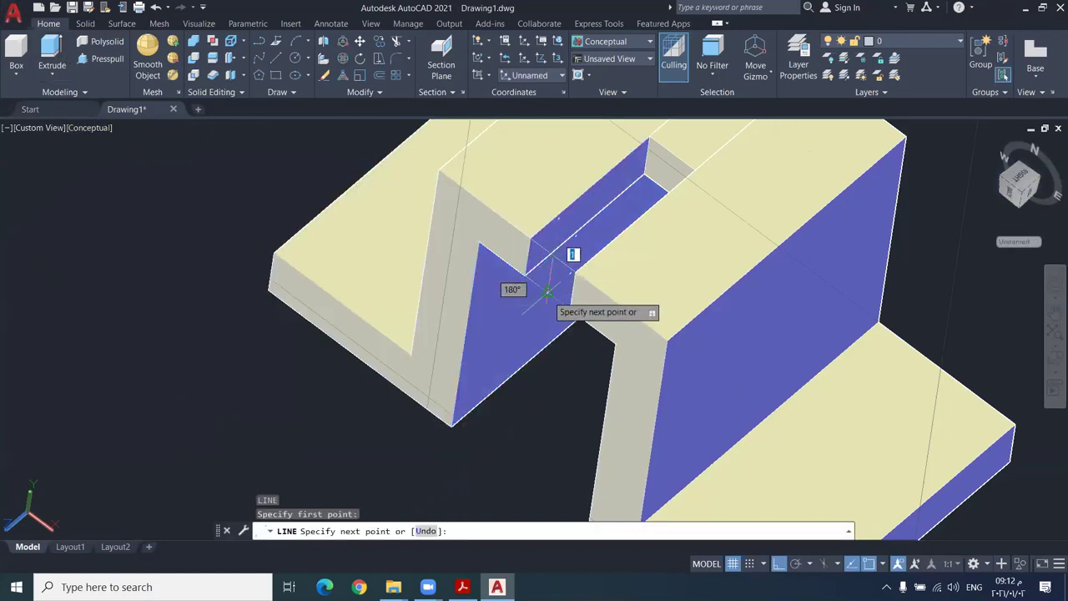
scroll(559, 276, "up", 3)
key("Escape")
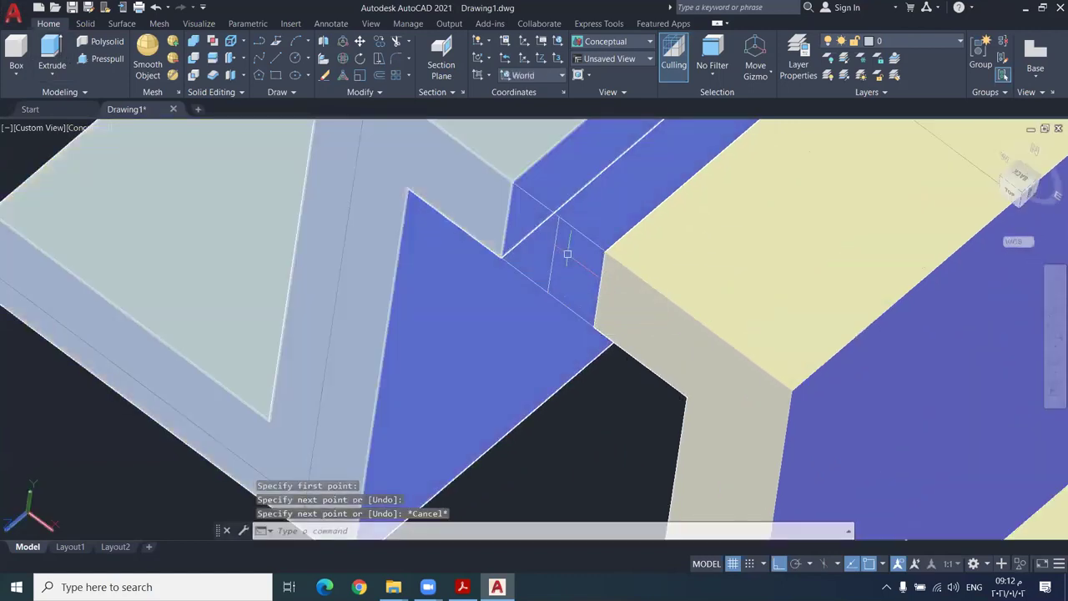
- Undo the line across the slot's front and the preceding edits back to before the slot was cut with Presspull
scroll(568, 250, "down", 2)
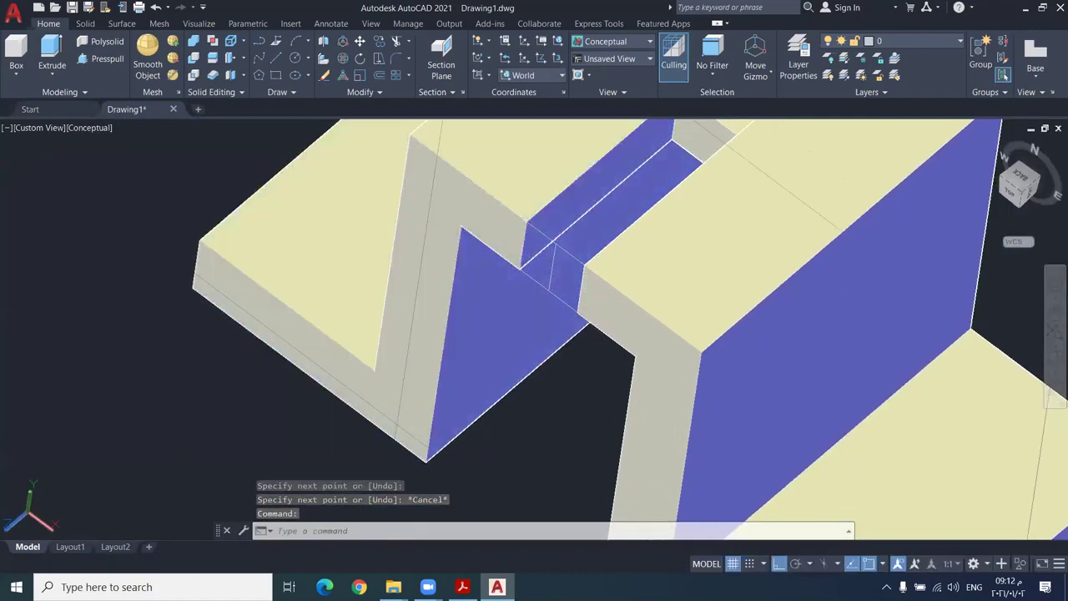
middle_click_drag(585, 295, 547, 348)
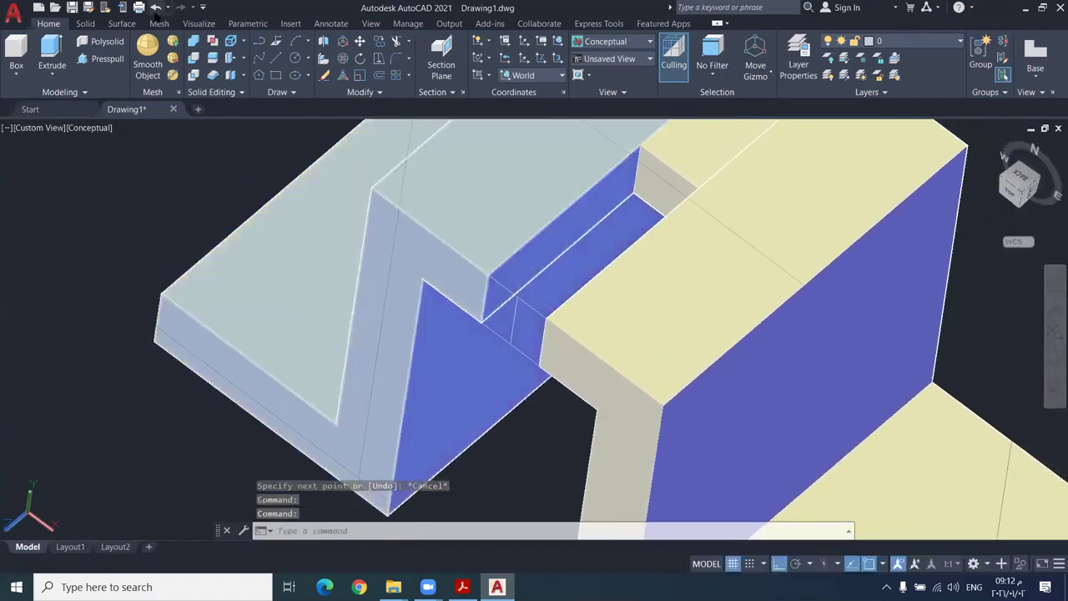
left_click(155, 7)
left_click(155, 7)
left_click(155, 7)
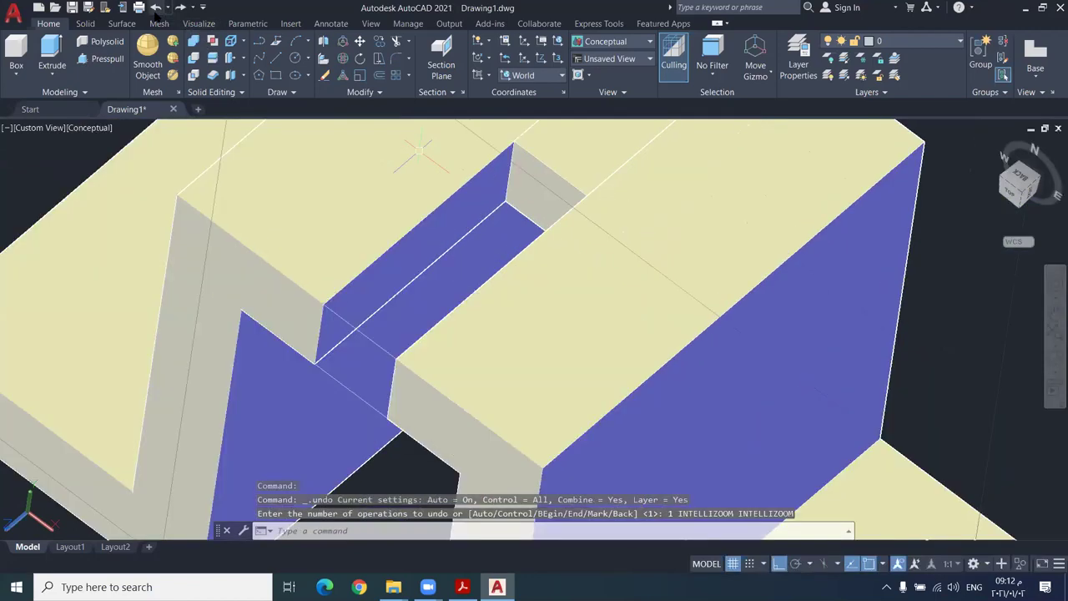
left_click(155, 6)
left_click(155, 6)
left_click(155, 6)
left_click(155, 6)
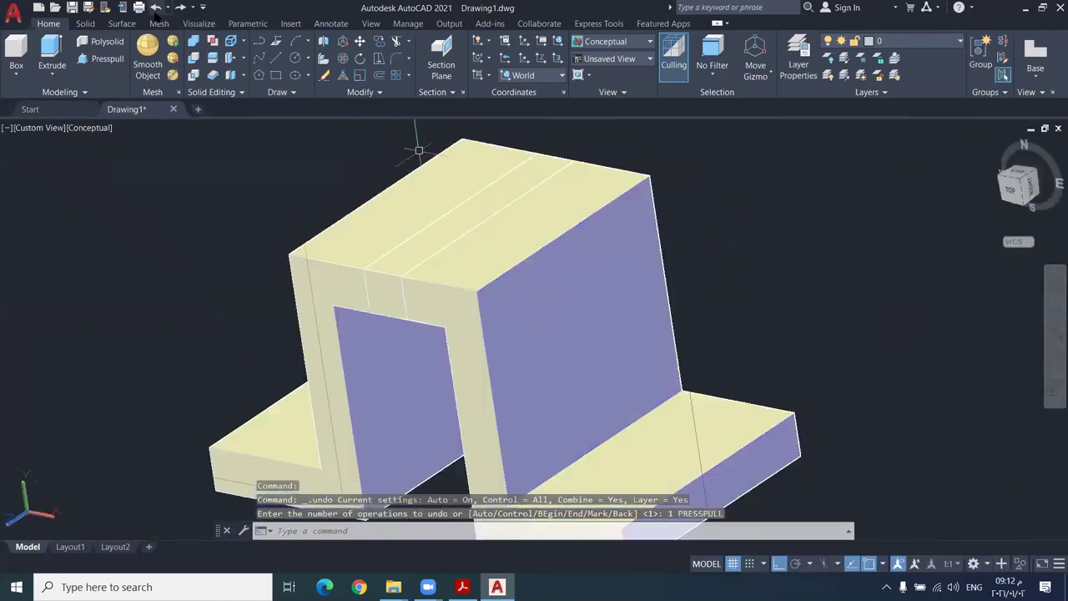
- Presspull the middle block's front face 3 units into the bracket and erase the leftover line across the slot's open front
scroll(389, 198, "up", 5)
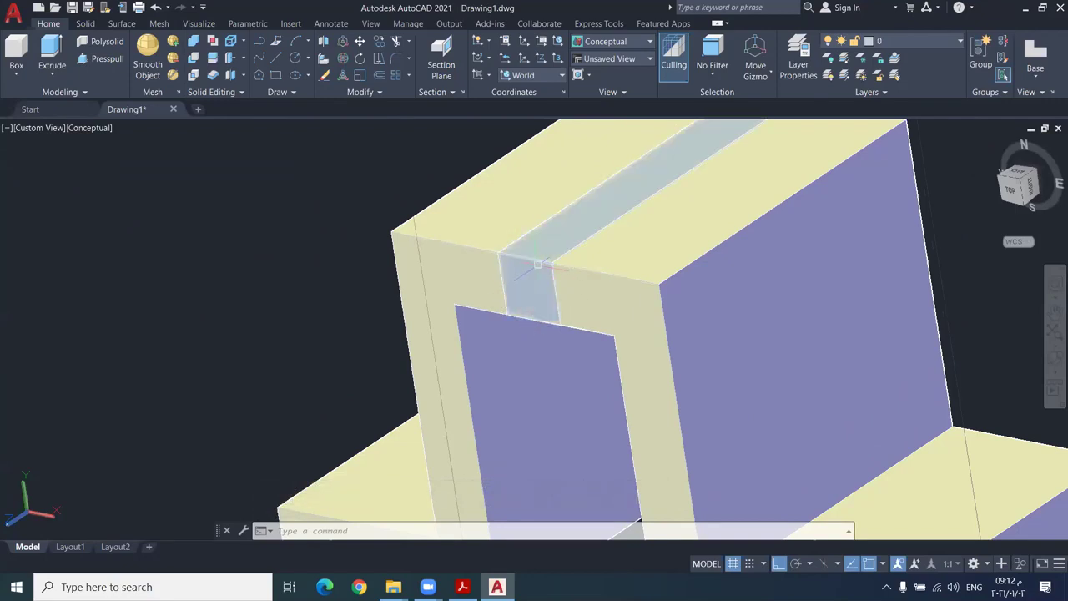
scroll(544, 342, "down", 4)
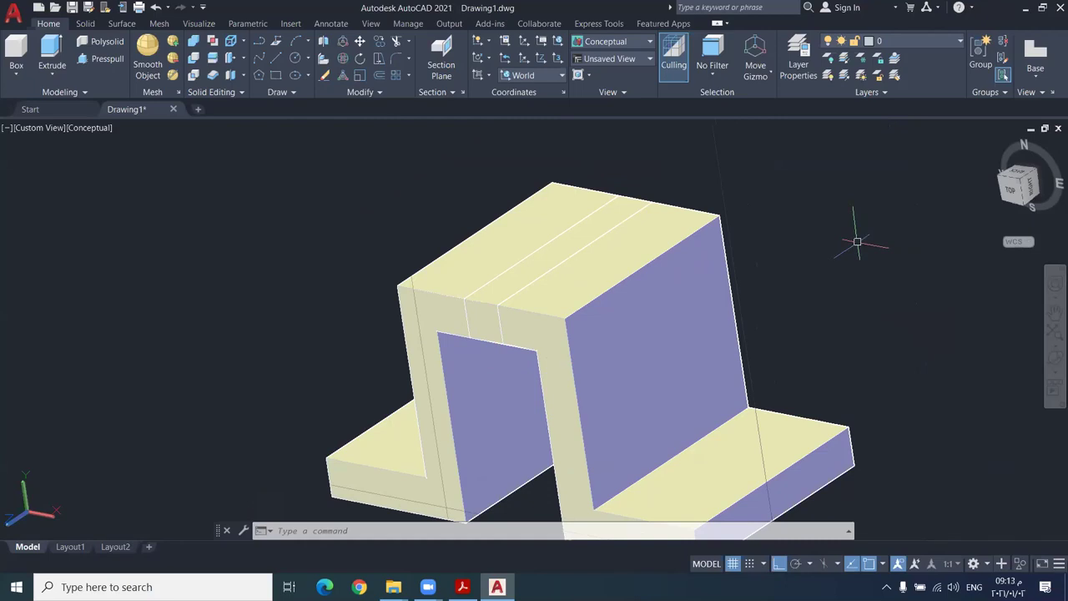
type("pre")
key("Down")
key("Return")
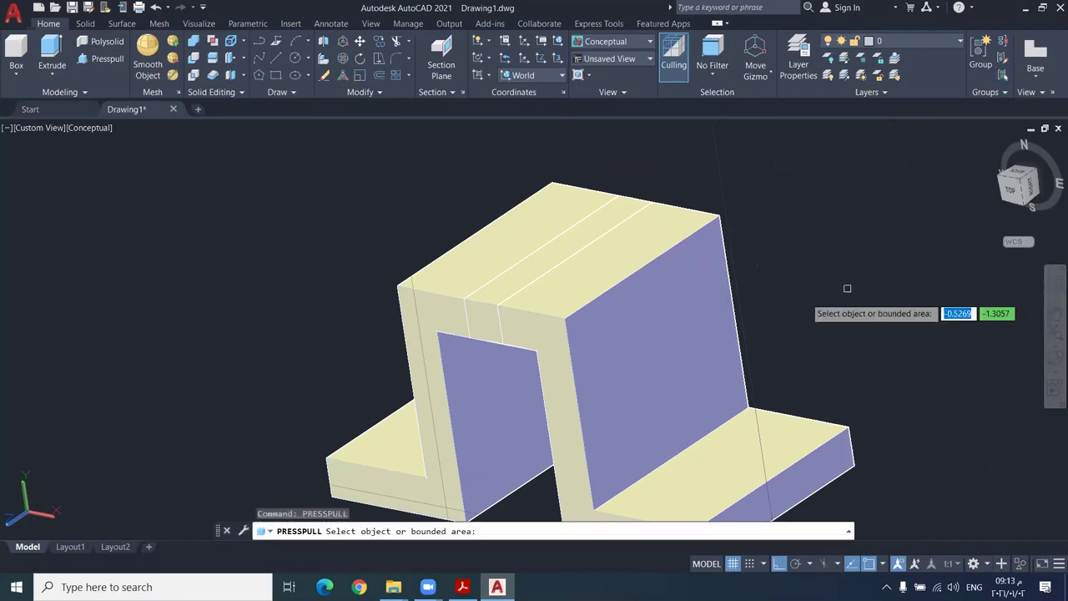
left_click(484, 319)
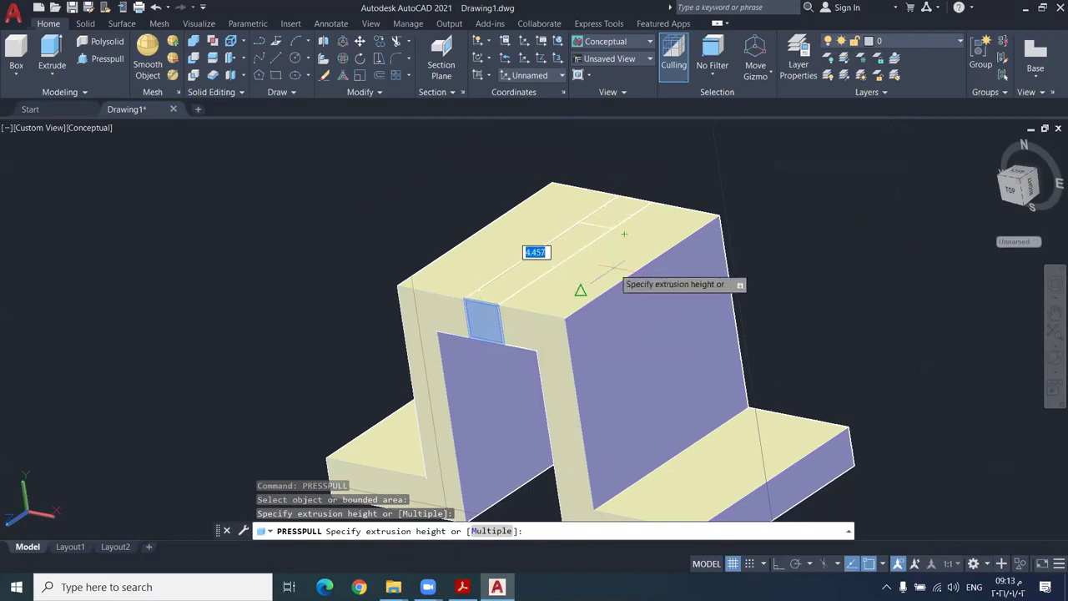
type("3")
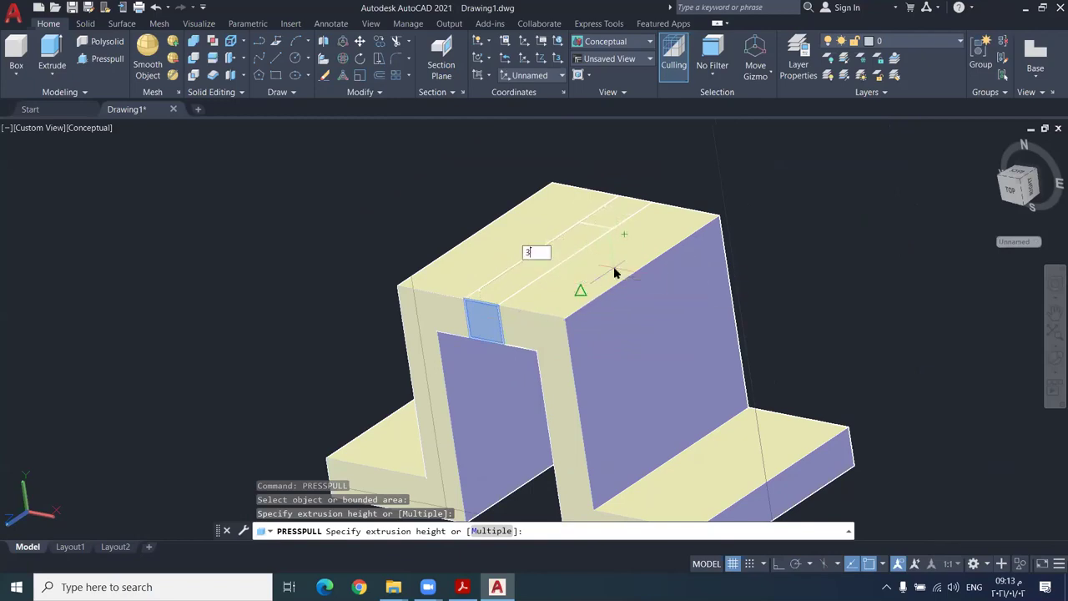
key("Return")
key("Return")
left_click(501, 306, "ctrl")
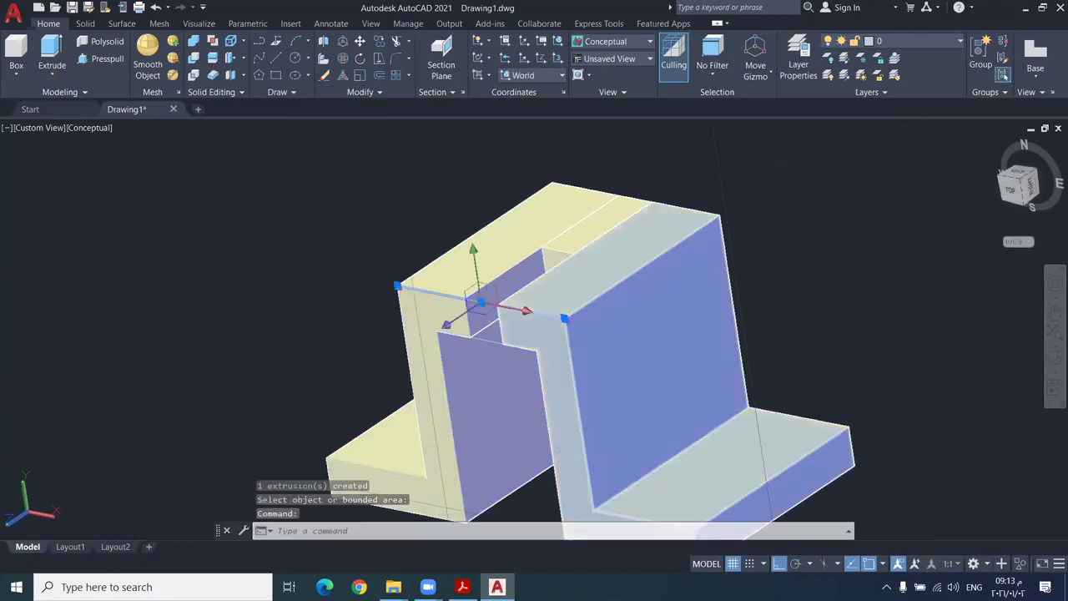
key("Delete")
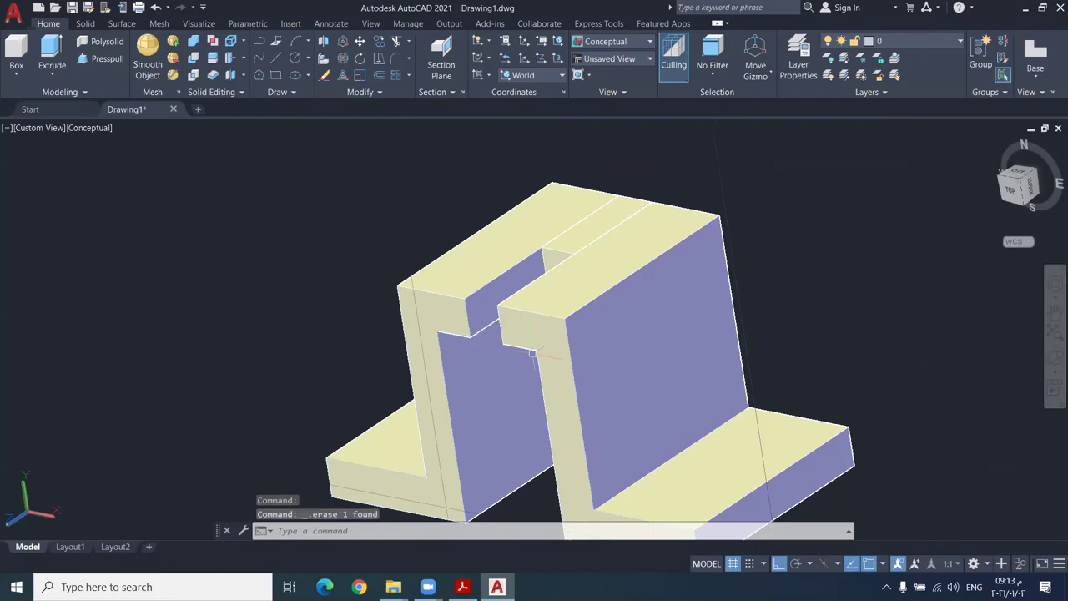
- Align the UCS to the upper face of the bracket's right-hand foot with the Face option, accepting the proposed orientation
left_click(1055, 363)
left_click_drag(564, 296, 577, 331)
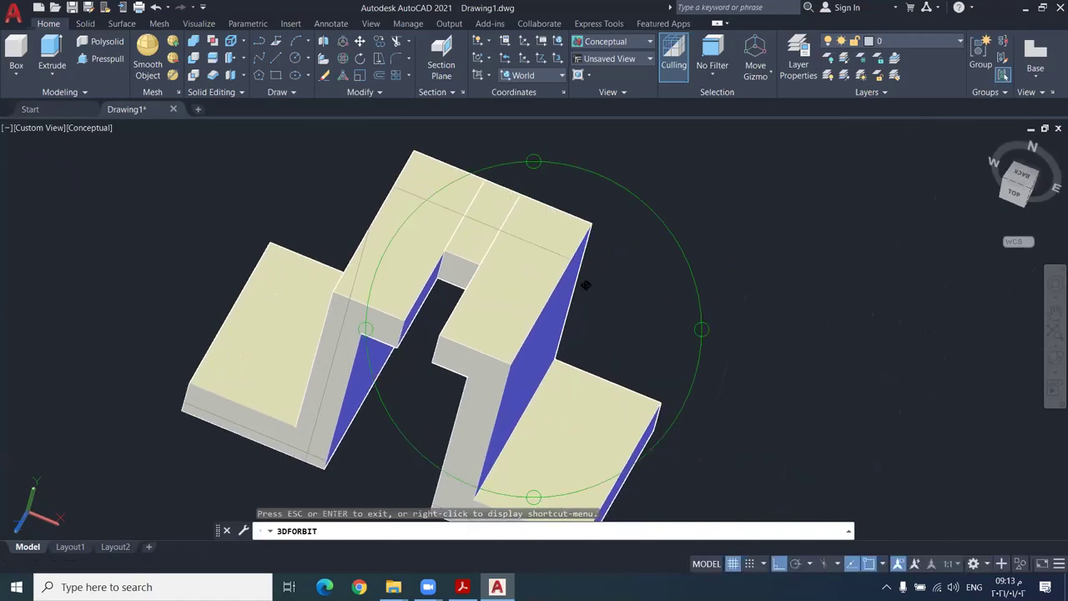
left_click_drag(633, 429, 618, 258)
key("Escape")
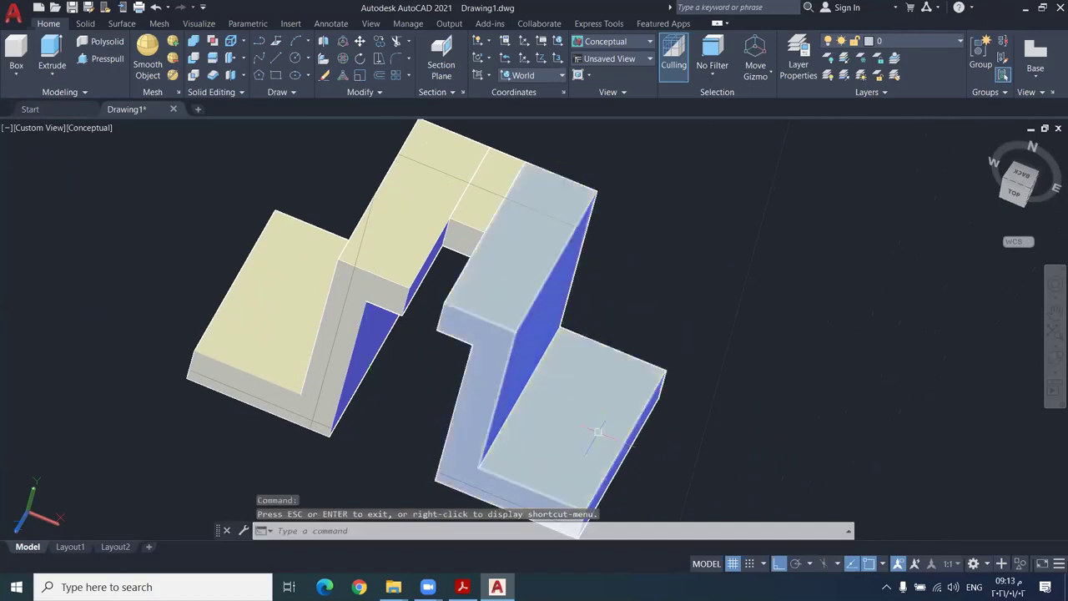
scroll(606, 392, "up", 2)
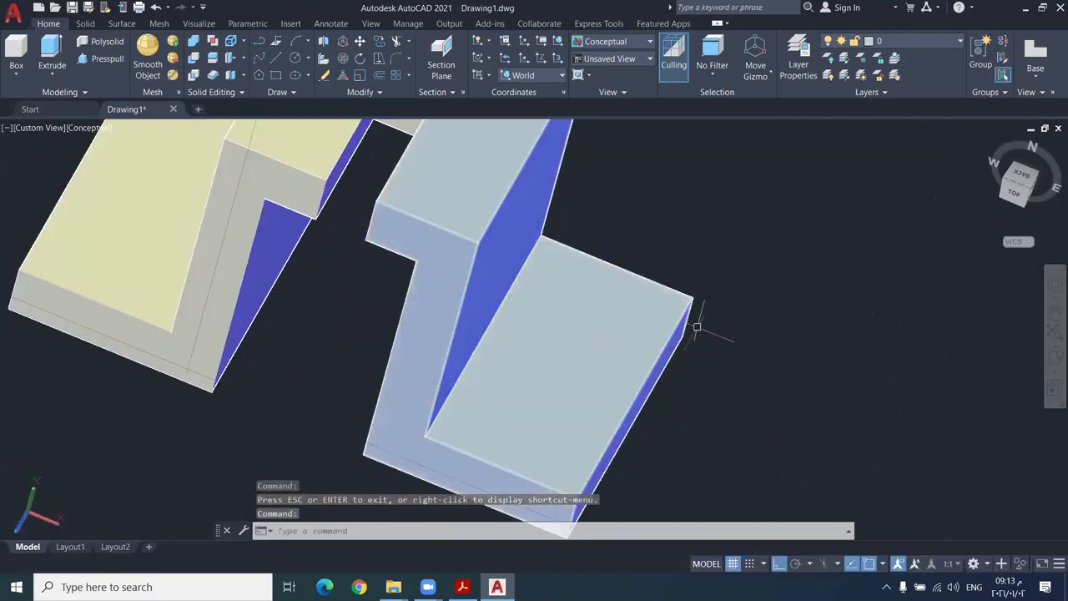
scroll(697, 327, "down", 2)
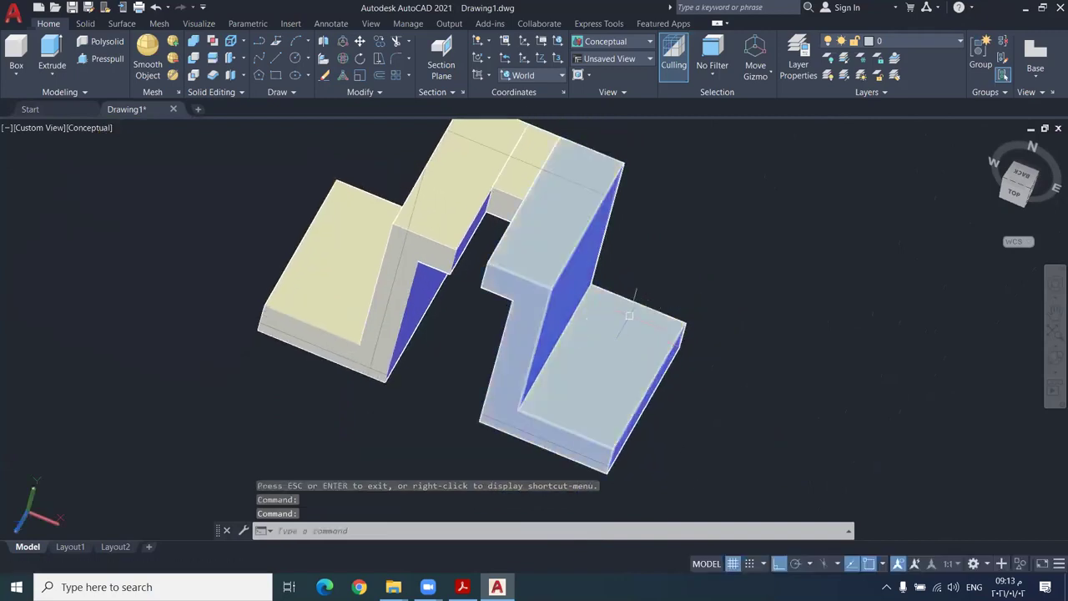
middle_click_drag(577, 348, 573, 341)
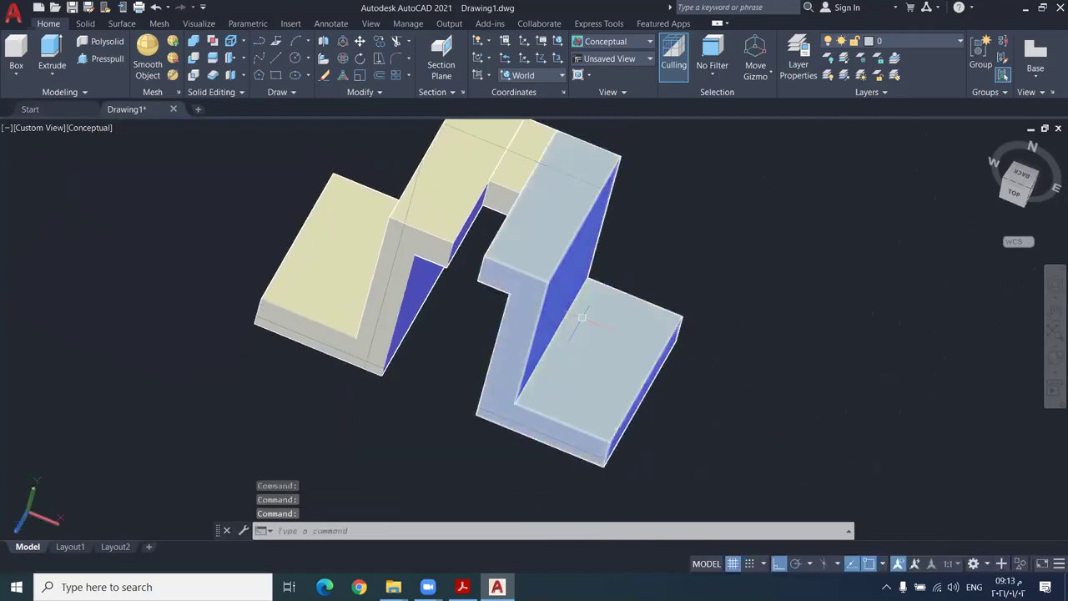
left_click(33, 508)
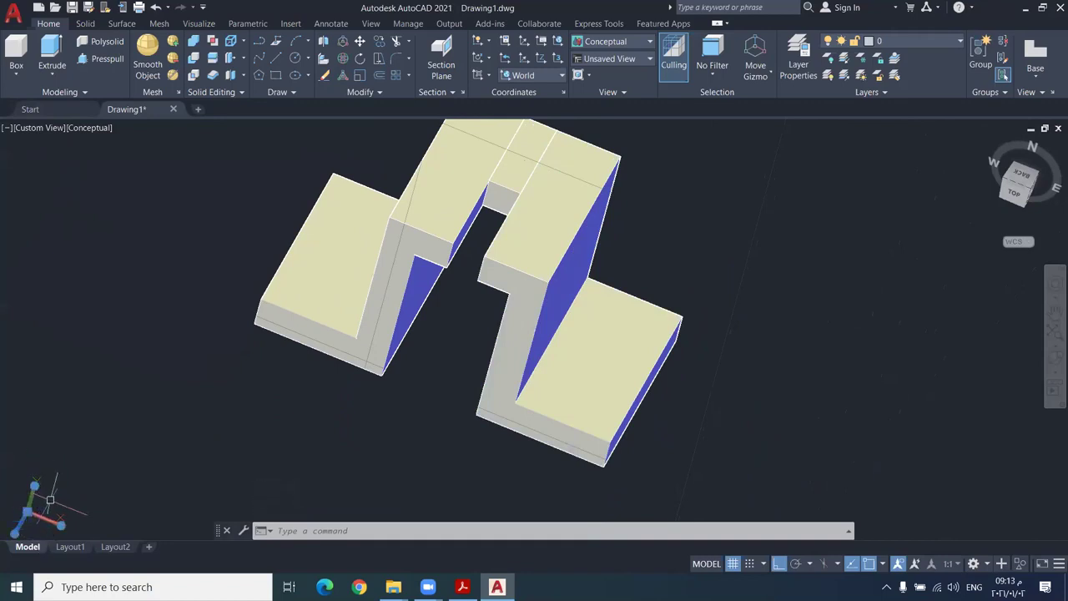
right_click(59, 494)
key("Escape")
right_click(28, 517)
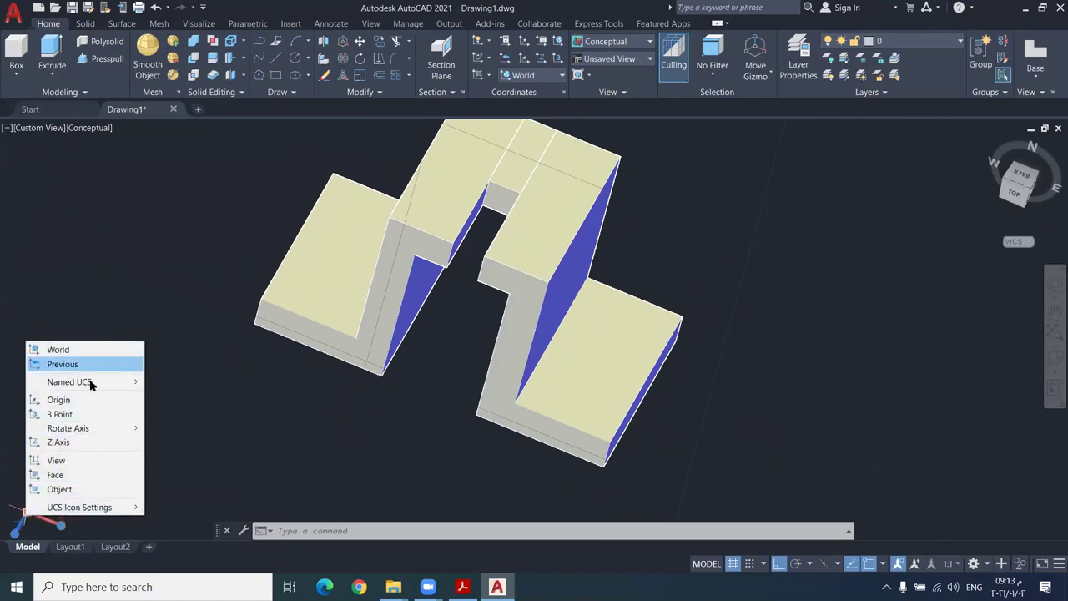
left_click(90, 475)
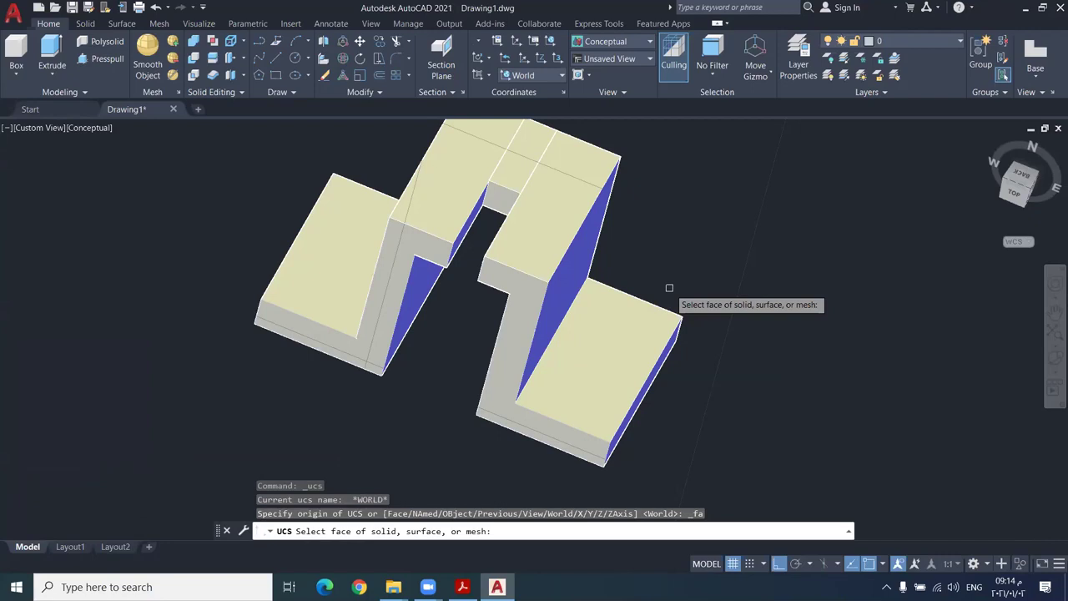
left_click(604, 310)
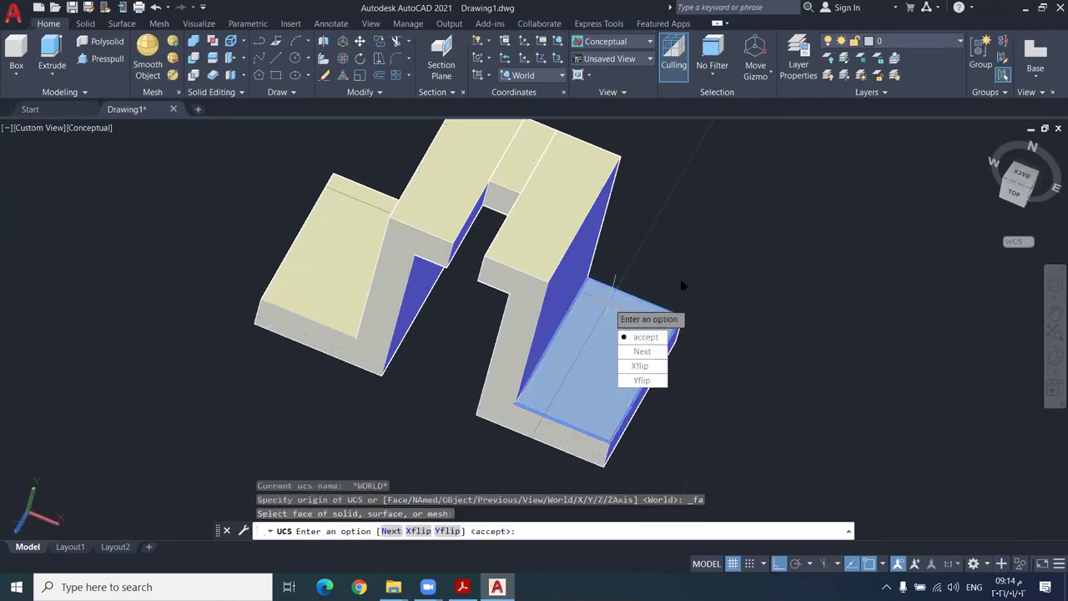
left_click(649, 337)
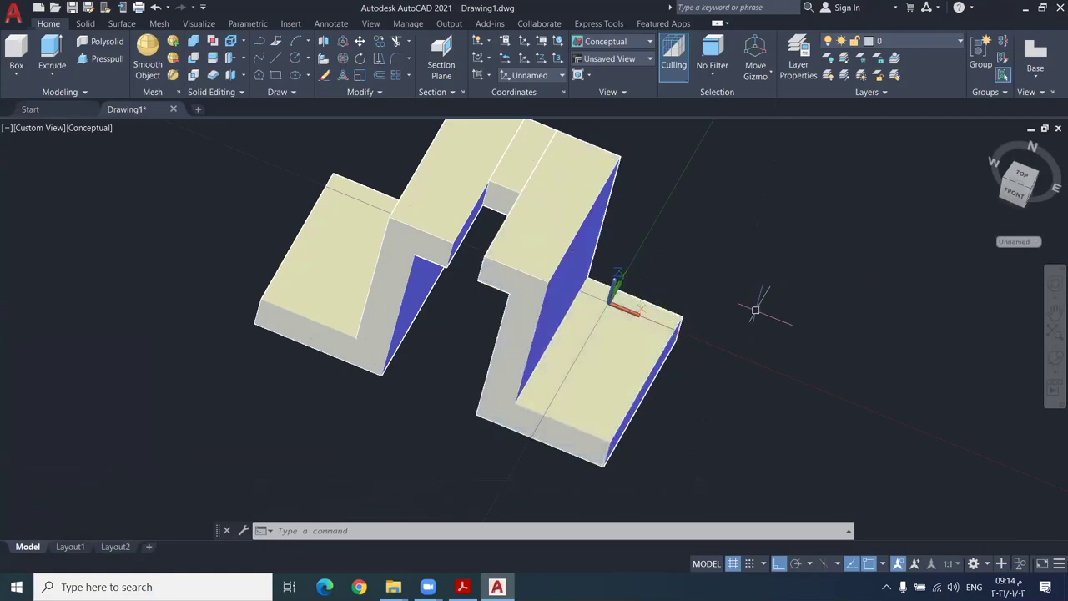
- Draw a 1.5-unit line on the right-hand foot's upper face, inward from the midpoint of its long outer edge
scroll(624, 384, "up", 2)
scroll(706, 364, "up", 2)
scroll(706, 370, "down", 2)
scroll(710, 365, "up", 1)
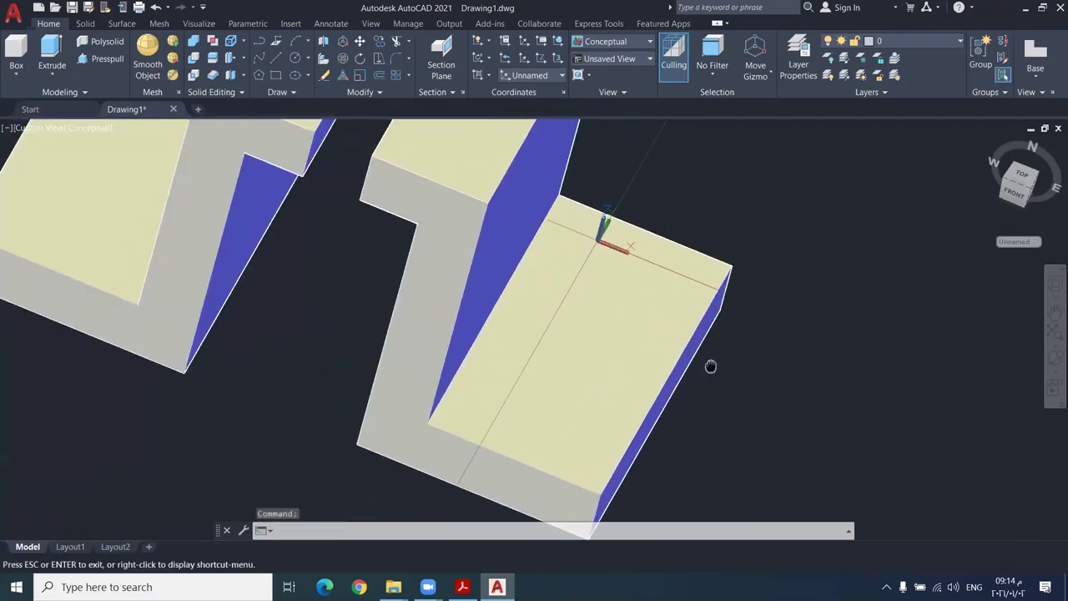
scroll(709, 355, "up", 1)
scroll(708, 354, "down", 2)
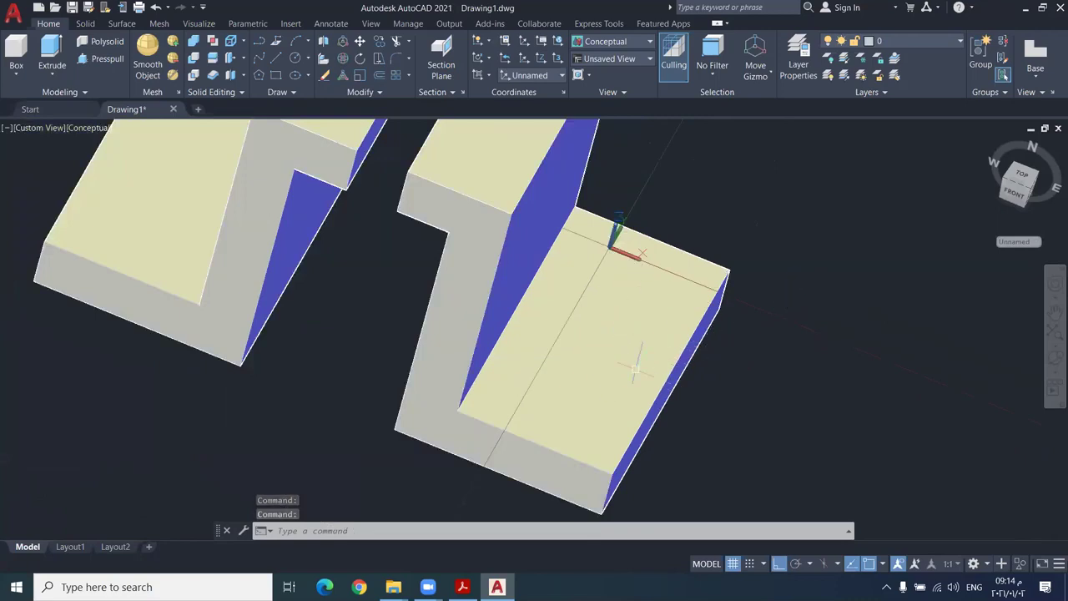
left_click(654, 312)
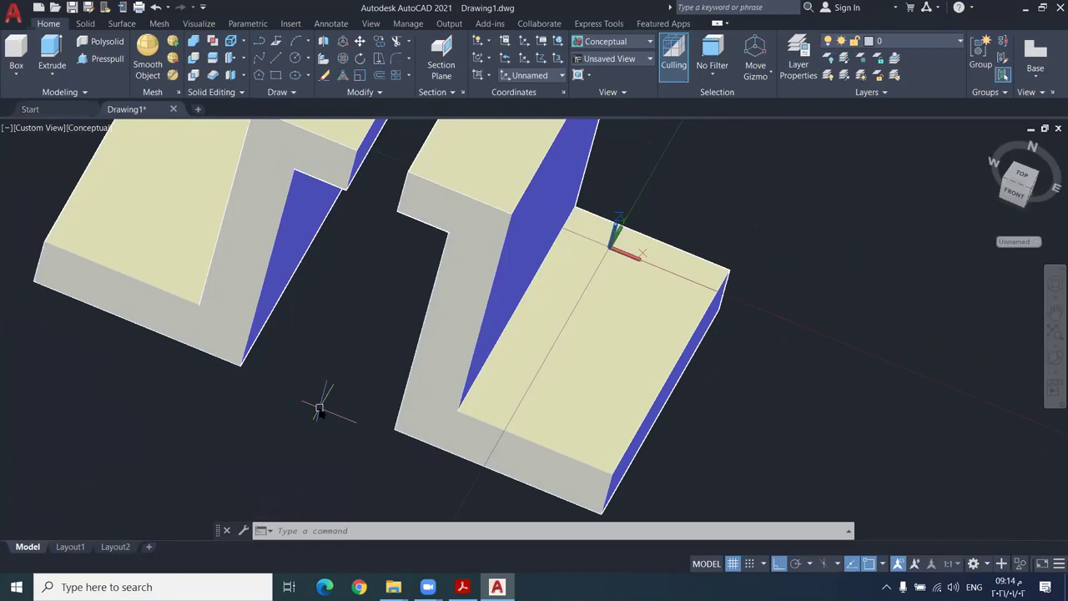
type("LINE")
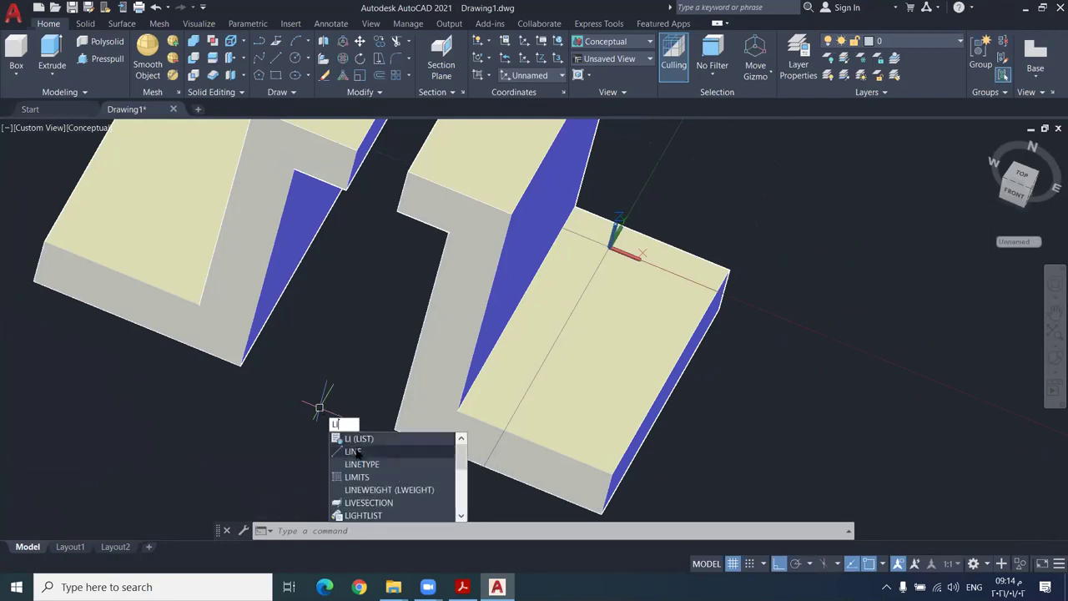
key("Return")
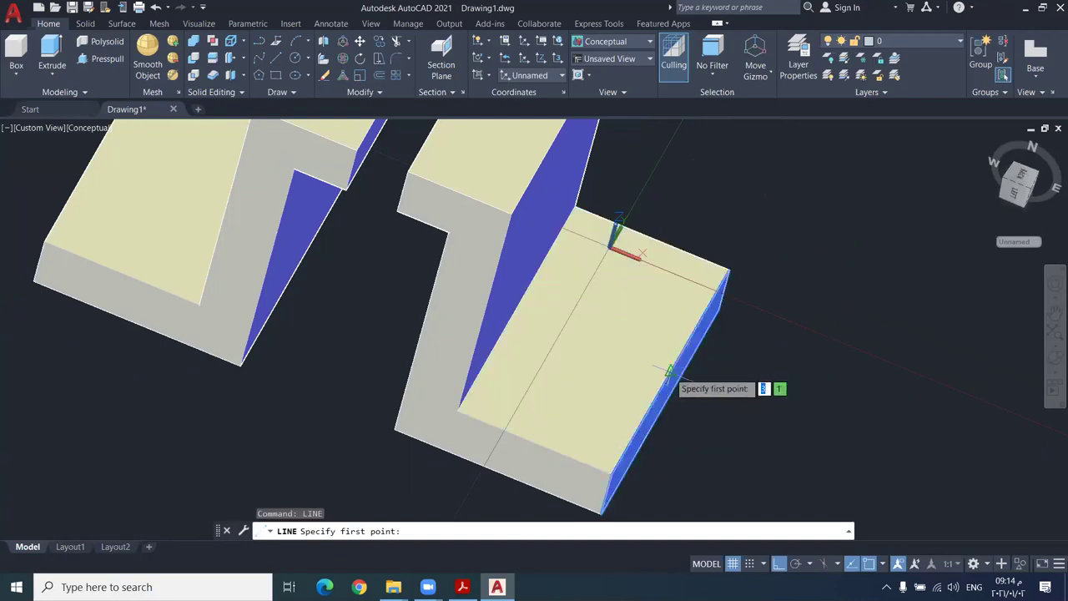
left_click(669, 369)
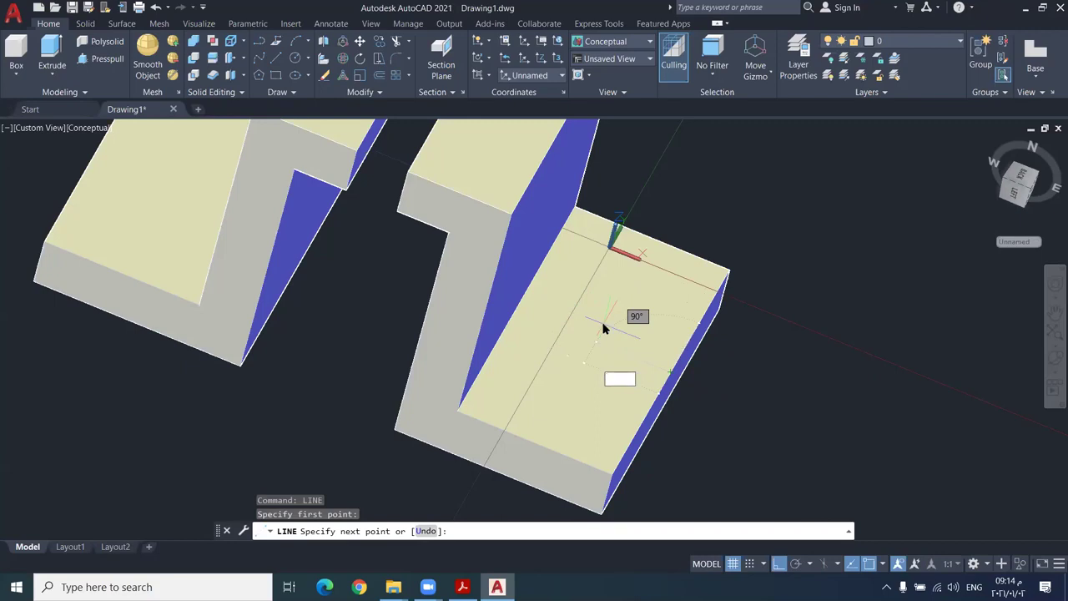
type(".5")
key("Return")
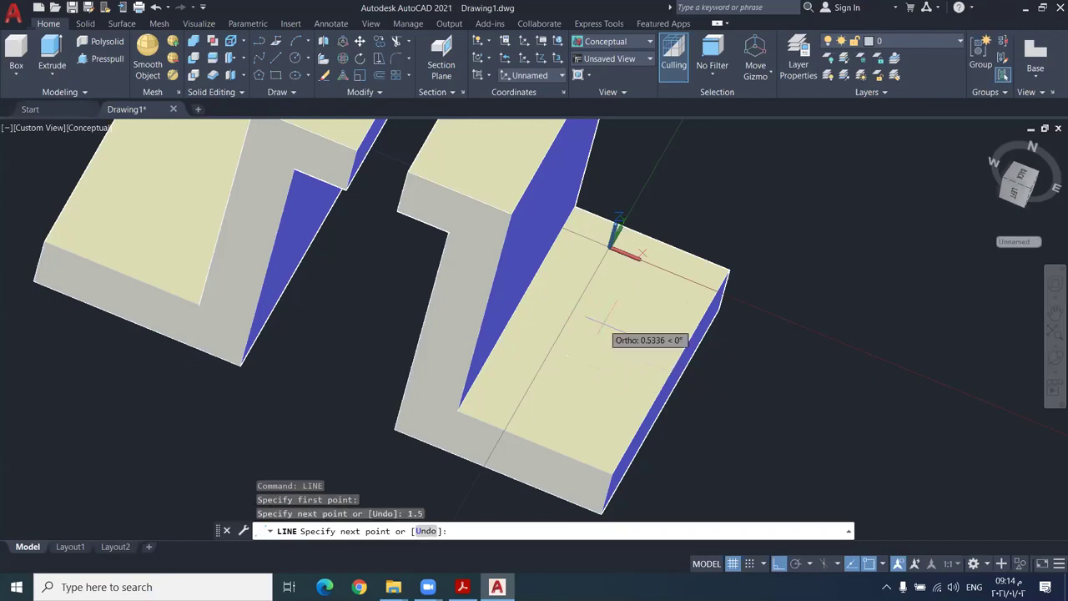
key("Escape")
- Draw a circle of radius 1 on the right-hand foot's upper face, centred on the inner end of the 1.5-unit line
scroll(620, 353, "up", 3)
scroll(619, 353, "up", 1)
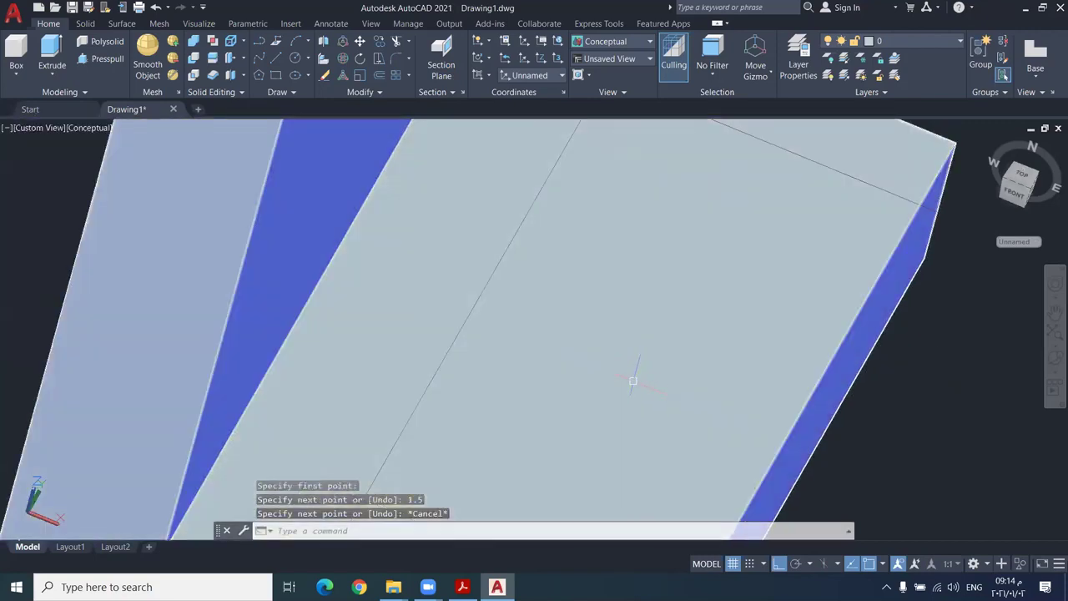
left_click(634, 377)
scroll(666, 366, "down", 3)
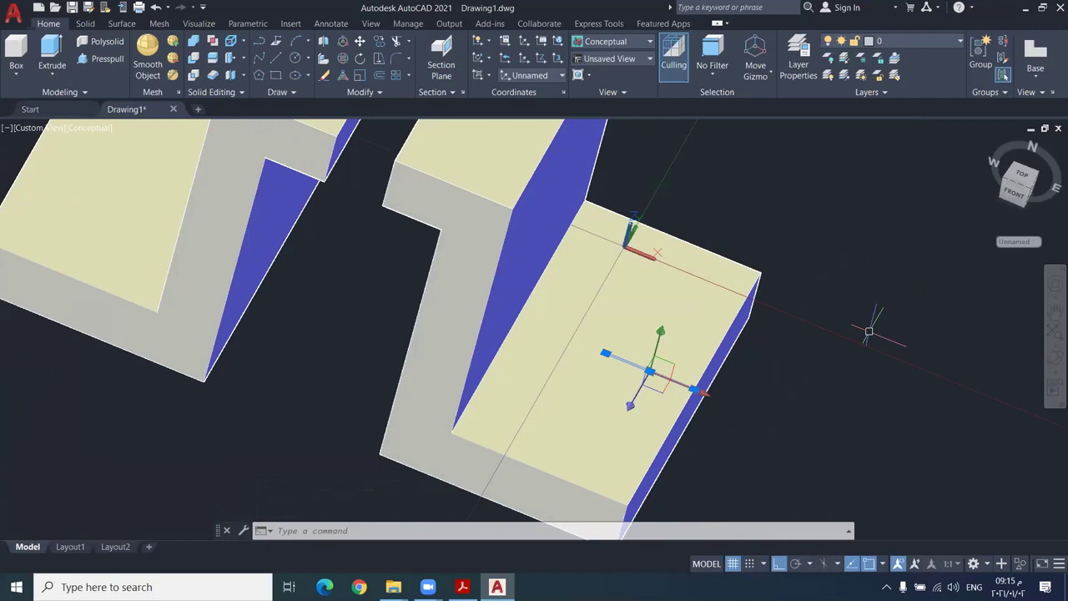
key("Escape")
scroll(649, 370, "up", 3)
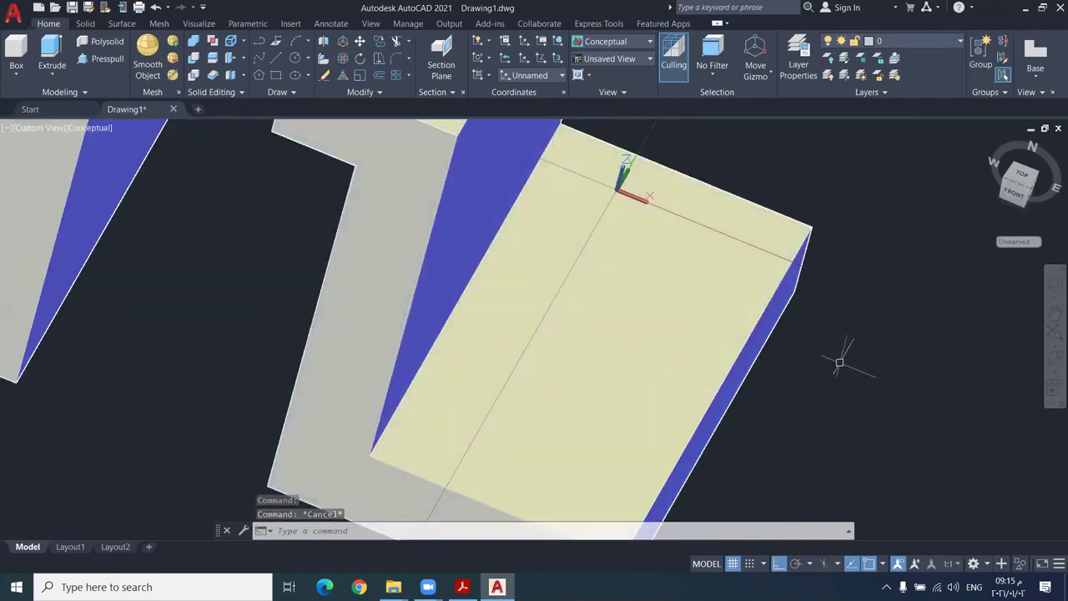
type("c")
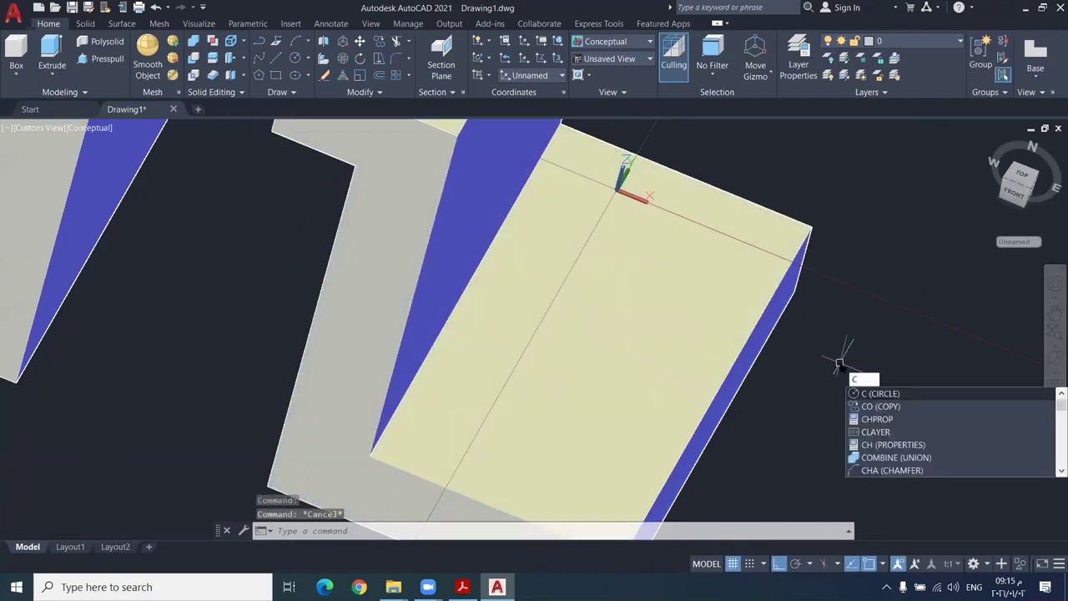
key("Return")
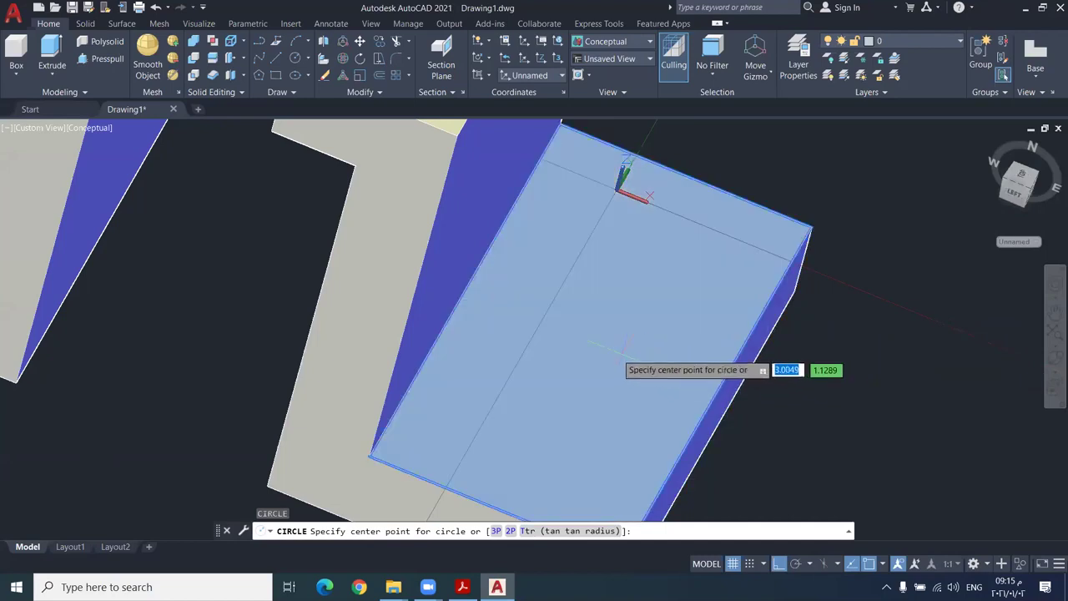
left_click(590, 342)
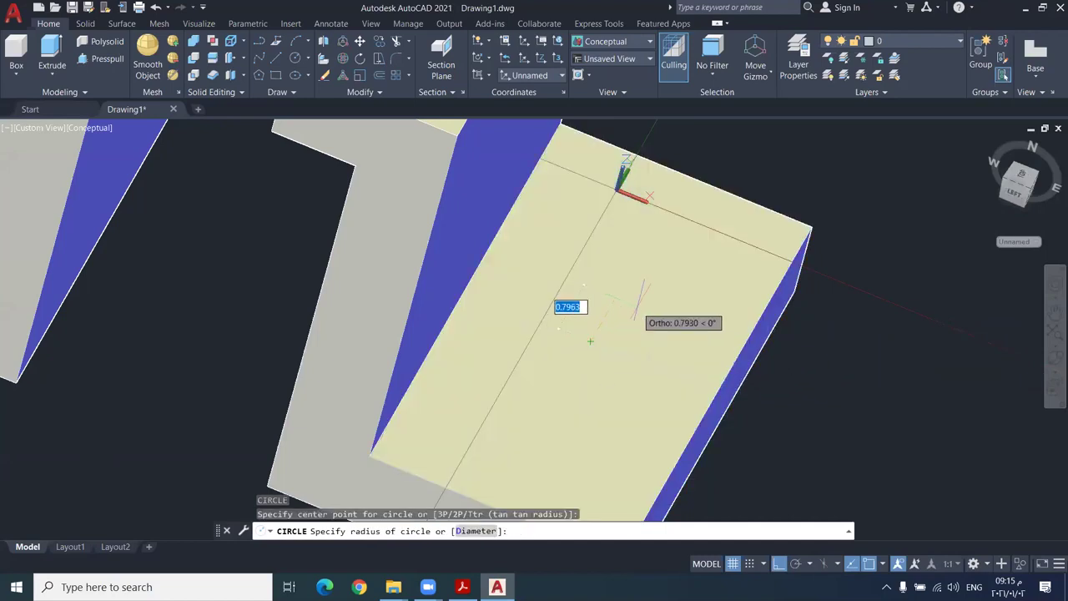
scroll(639, 305, "up", 3)
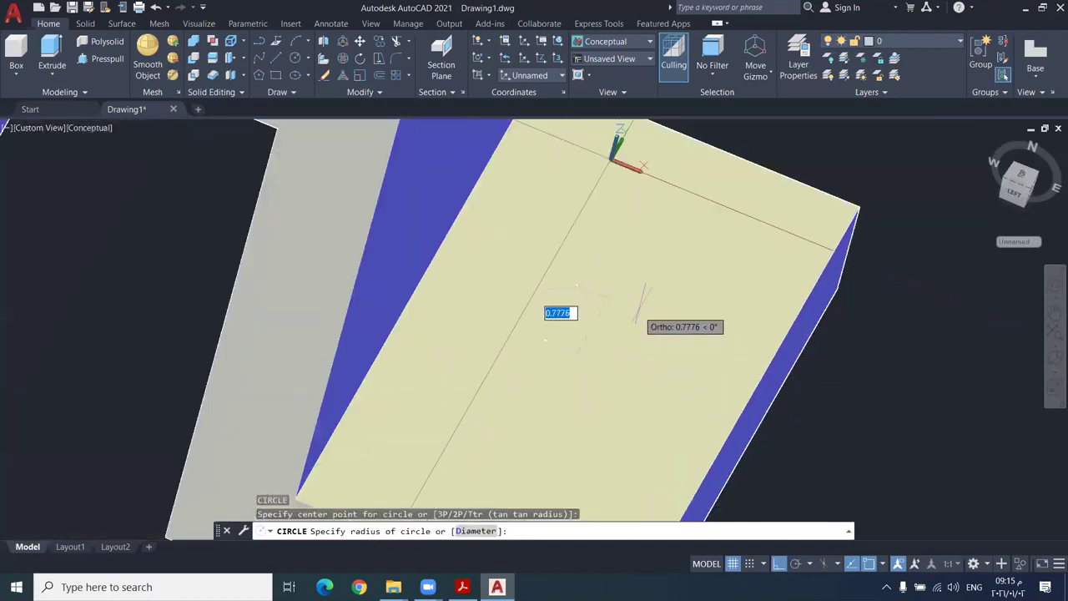
scroll(641, 302, "down", 3)
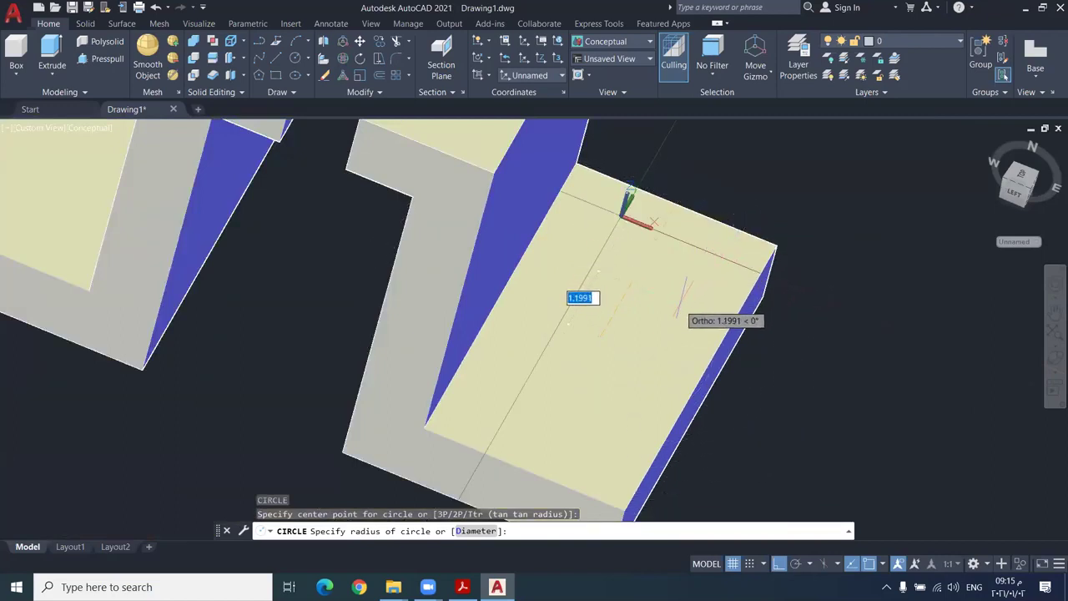
type("1")
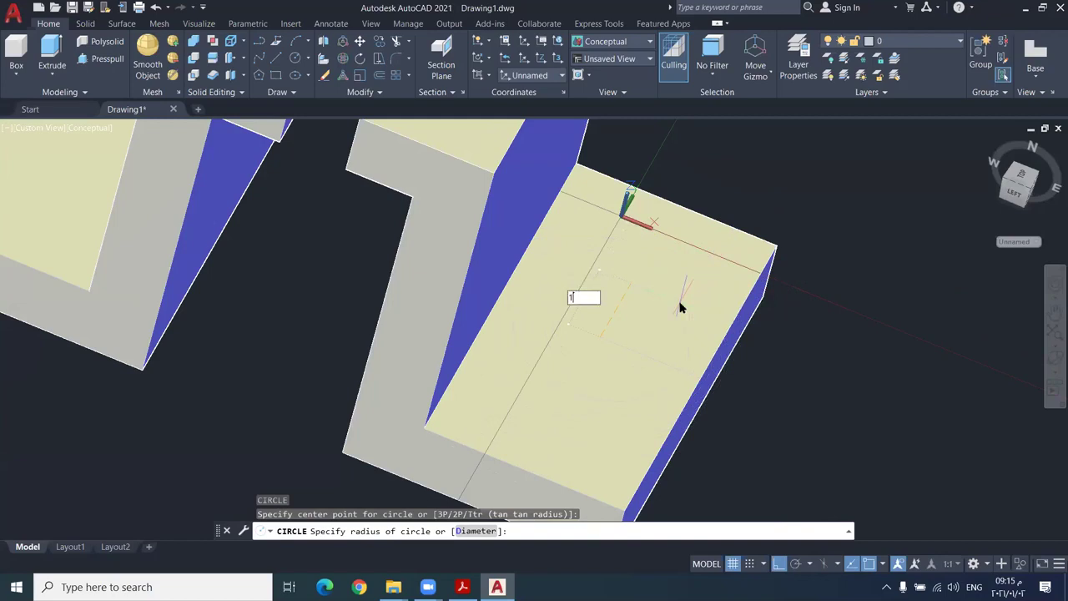
key("Return")
- Erase the construction line that runs from the foot's long outer edge to the circle's centre
scroll(659, 321, "up", 2)
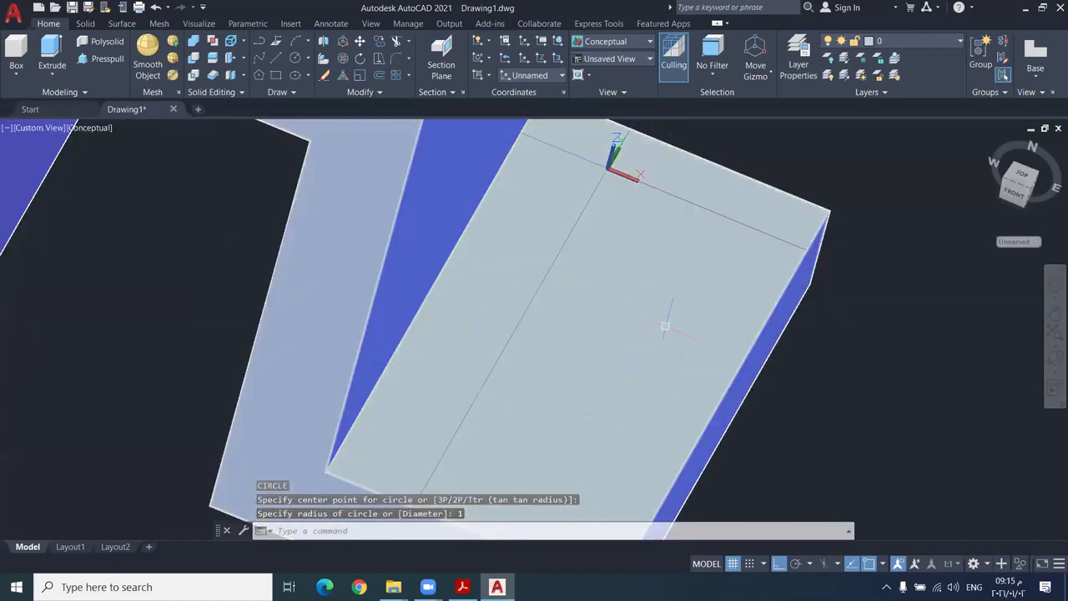
left_click(672, 321)
scroll(761, 367, "down", 3)
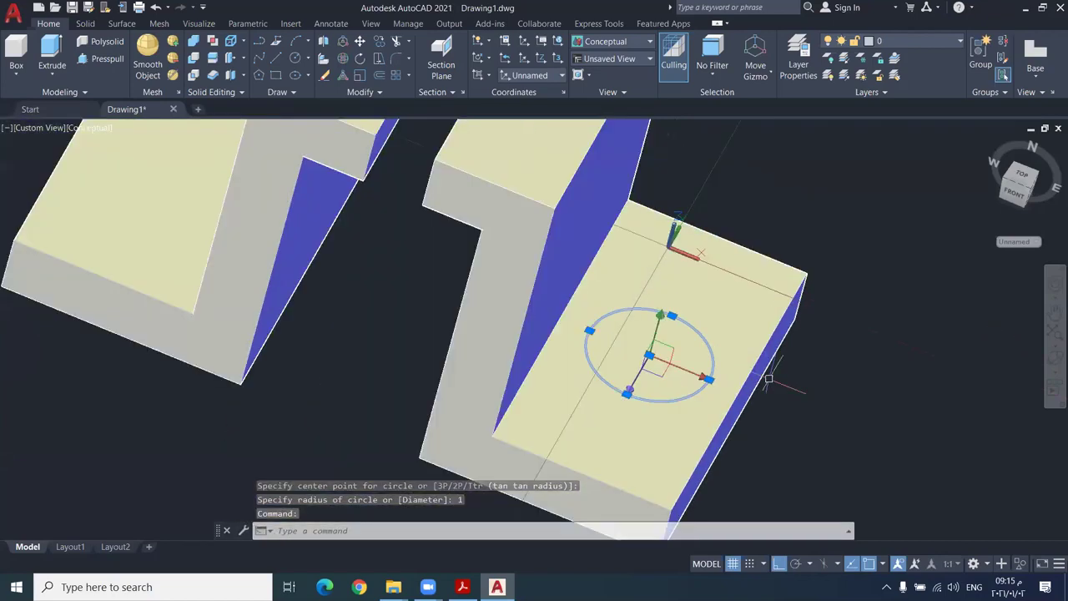
key("Escape")
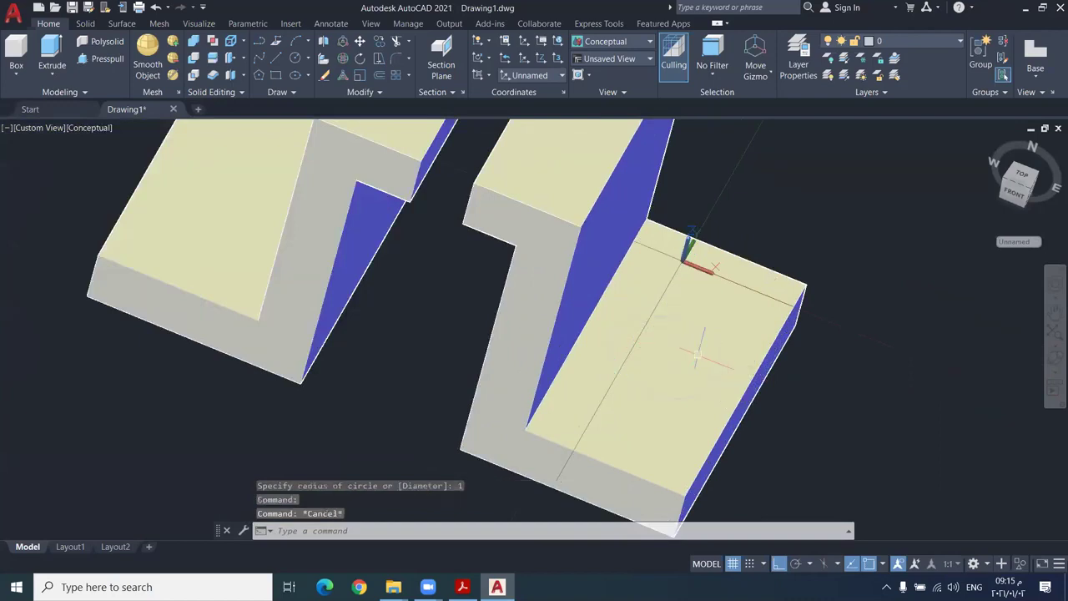
scroll(801, 373, "up", 2)
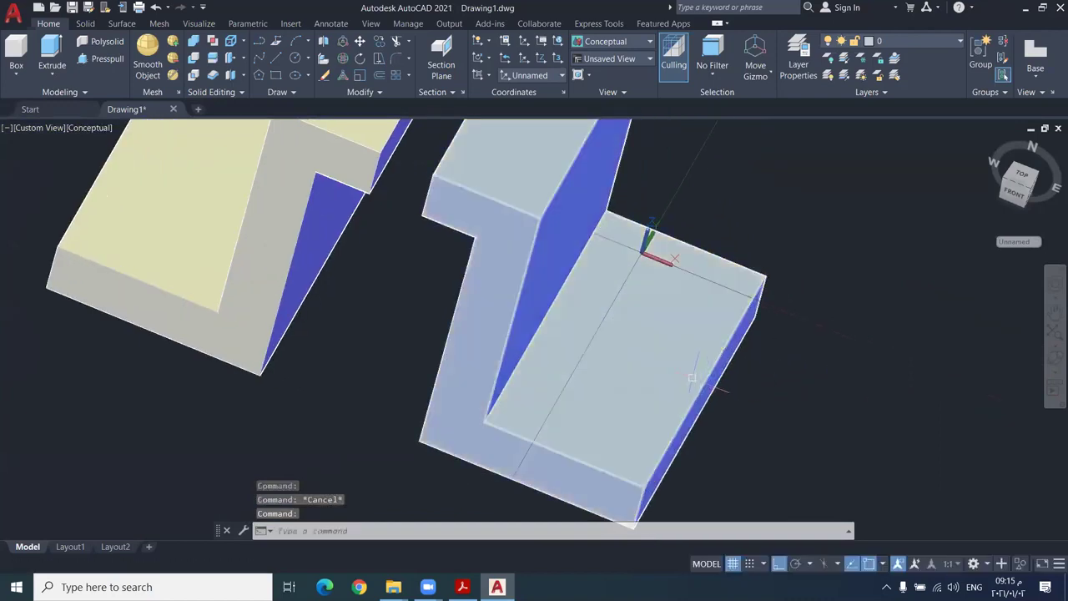
left_click(692, 377)
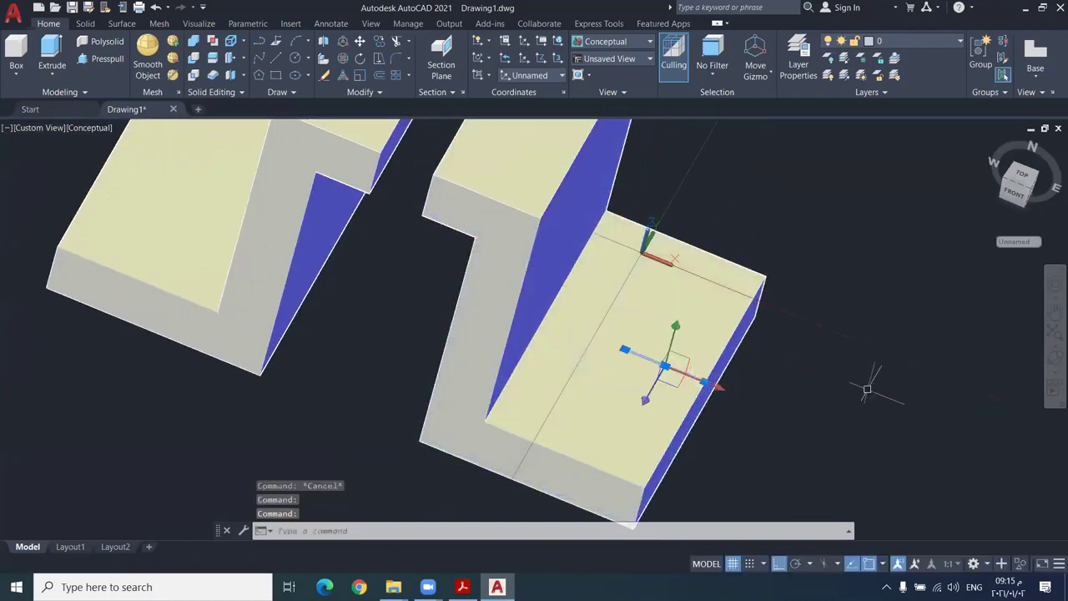
key("Delete")
- Presspull the circular area down through the right-hand foot to cut a round through hole
type("P")
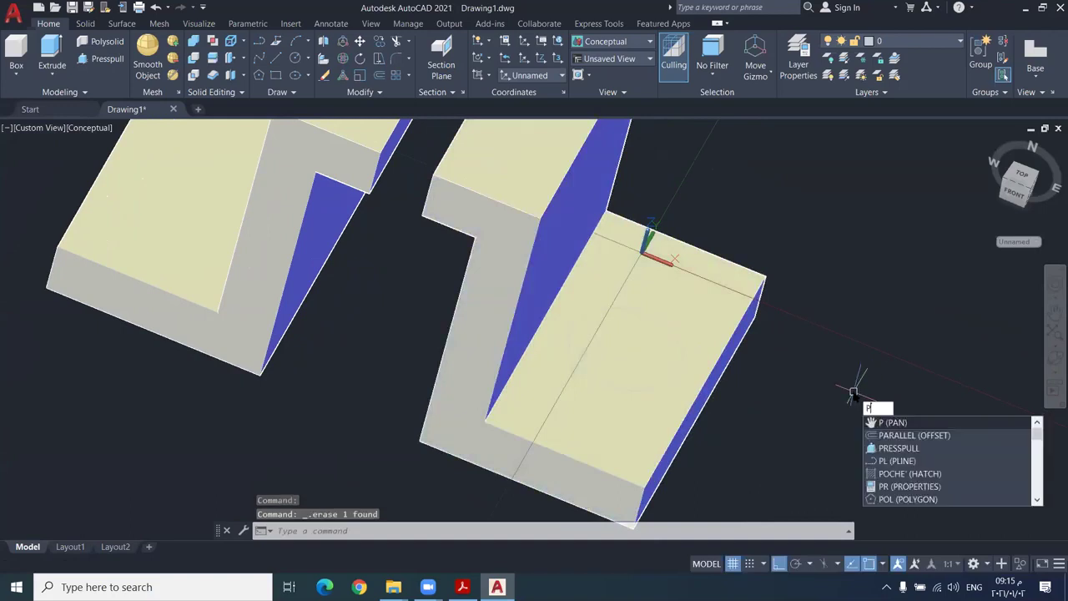
key("Down")
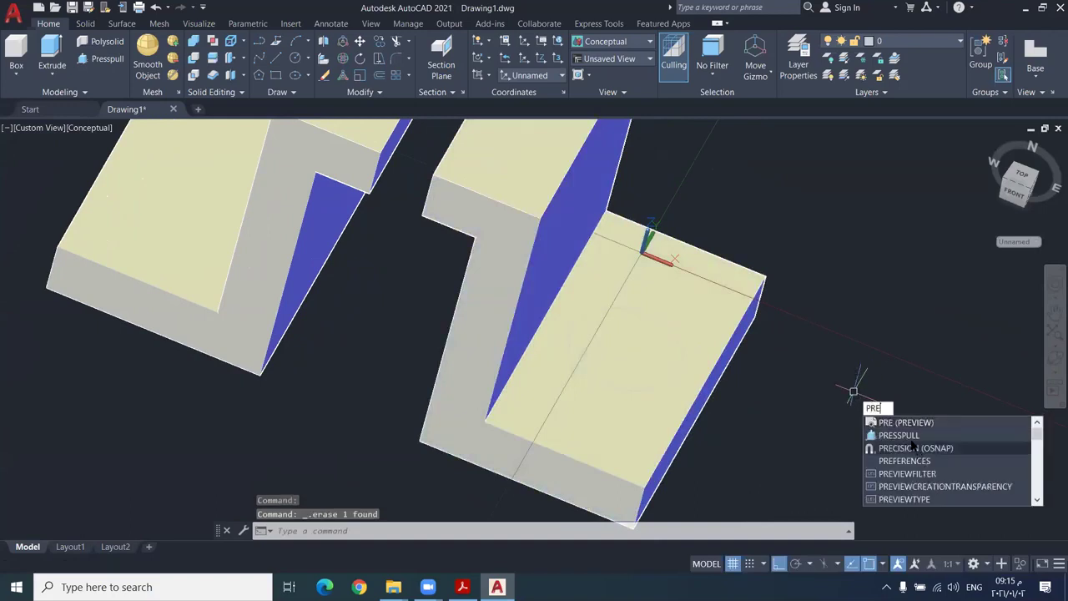
key("Return")
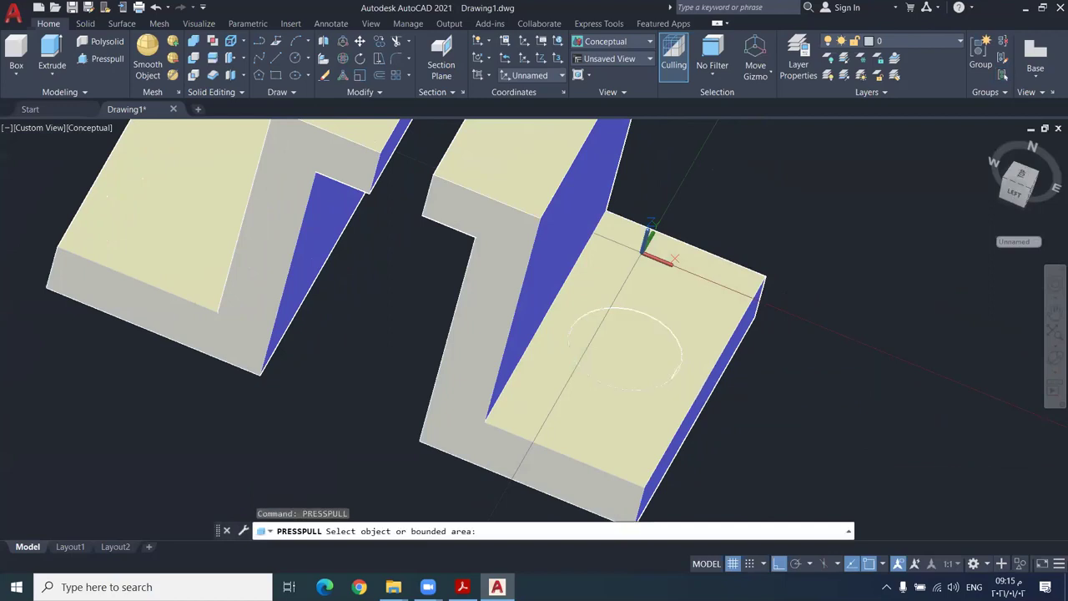
left_click(655, 368)
middle_click_drag(655, 368, 672, 266, "shift")
middle_click_drag(584, 350, 625, 295, "shift")
left_click(627, 299)
mouse_move(716, 282)
middle_mouse_down("shift")
mouse_move(692, 410)
mouse_move(726, 263)
middle_mouse_up("shift")
key("Escape")
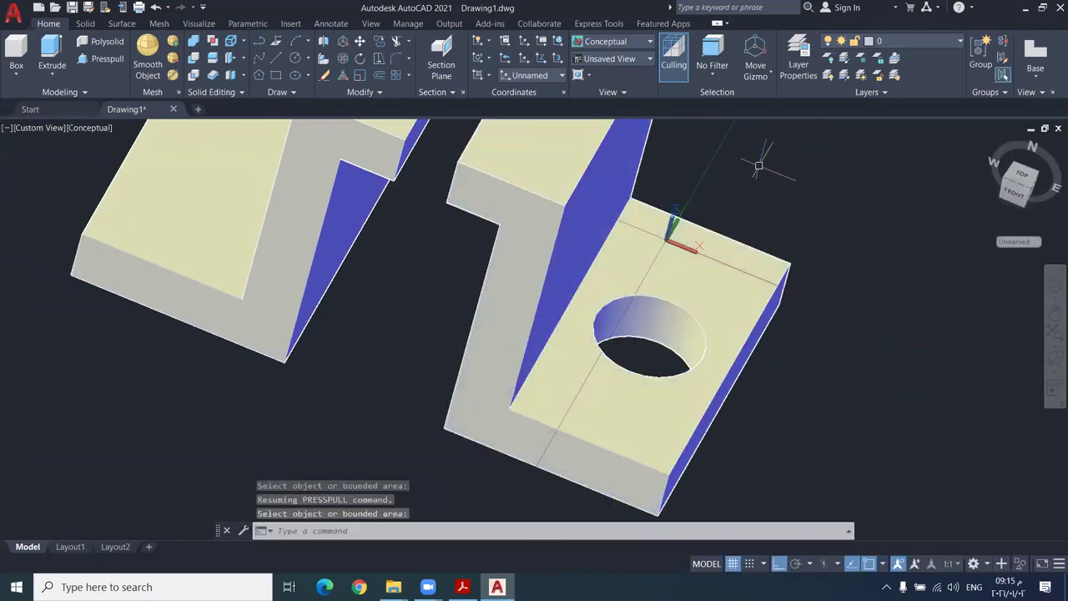
- Undo the hole cut through the right-hand foot, back to the plain circle on its upper face
scroll(758, 167, "down", 2)
middle_click_drag(758, 167, 738, 270, "shift")
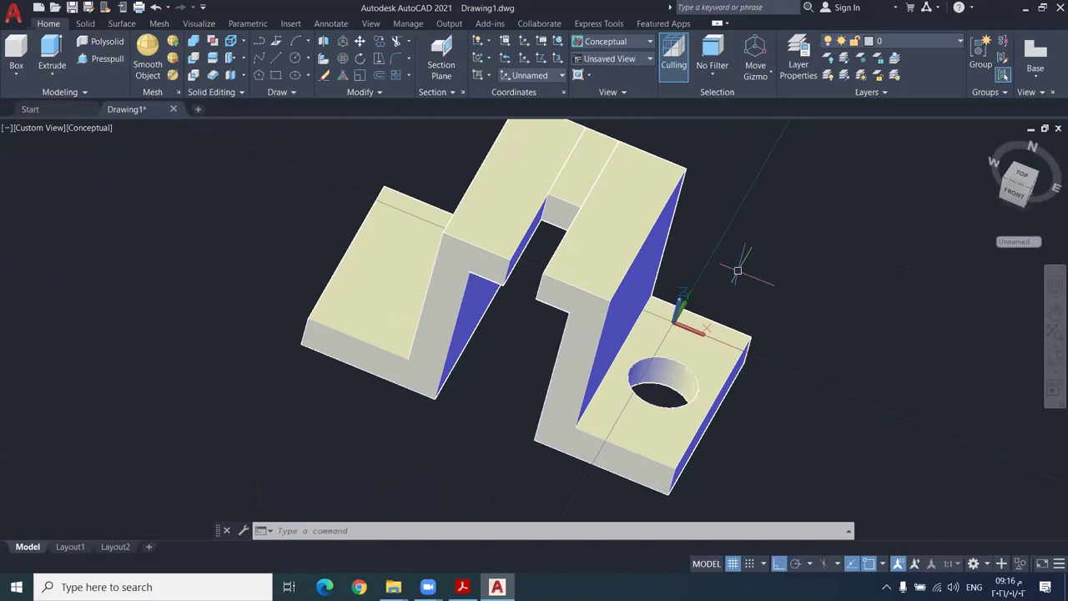
scroll(739, 317, "up", 2)
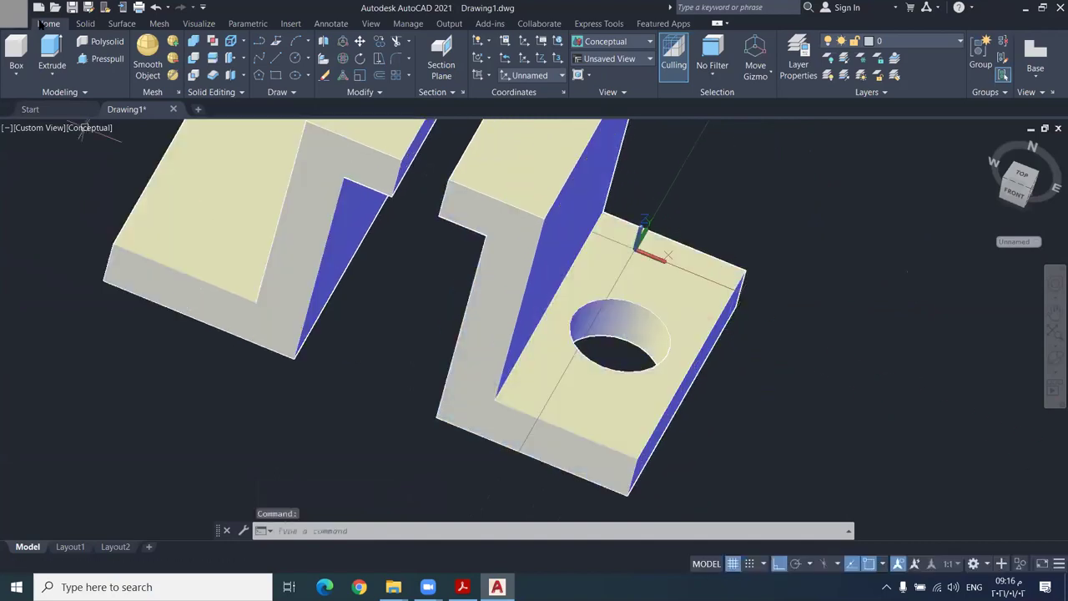
left_click(155, 7)
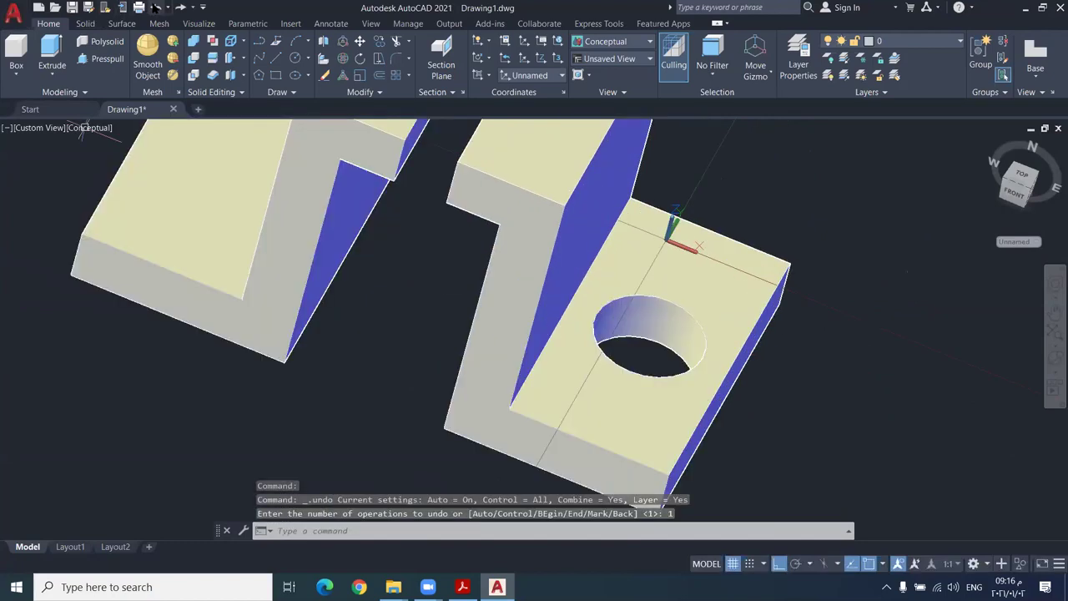
left_click(154, 8)
scroll(595, 334, "up", 2)
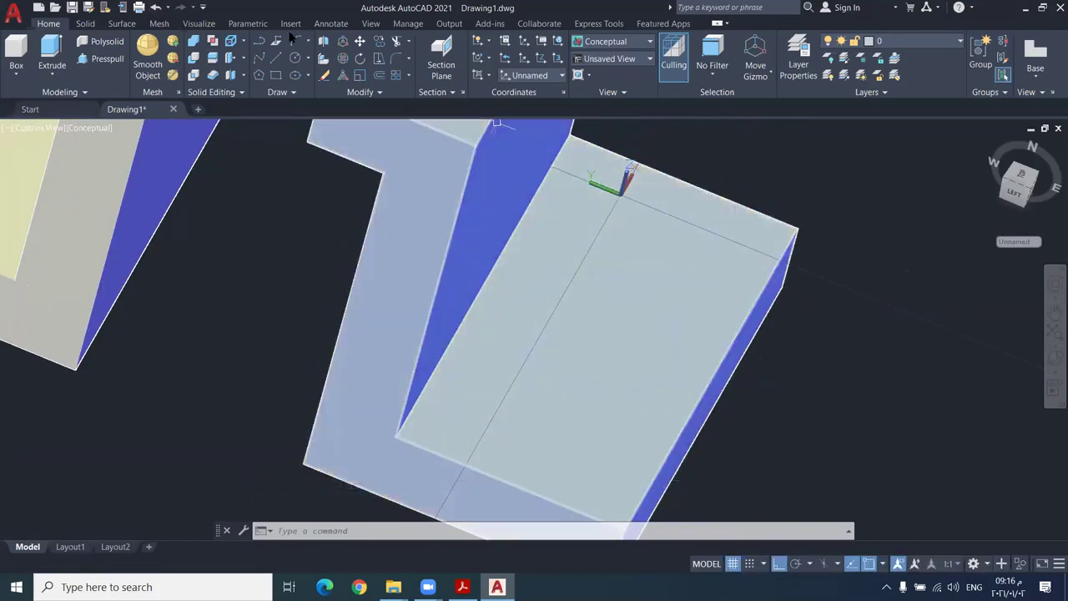
- Draw a 1.5-unit line again from the midpoint of the foot's long outer edge inward to the circle's centre
type("l")
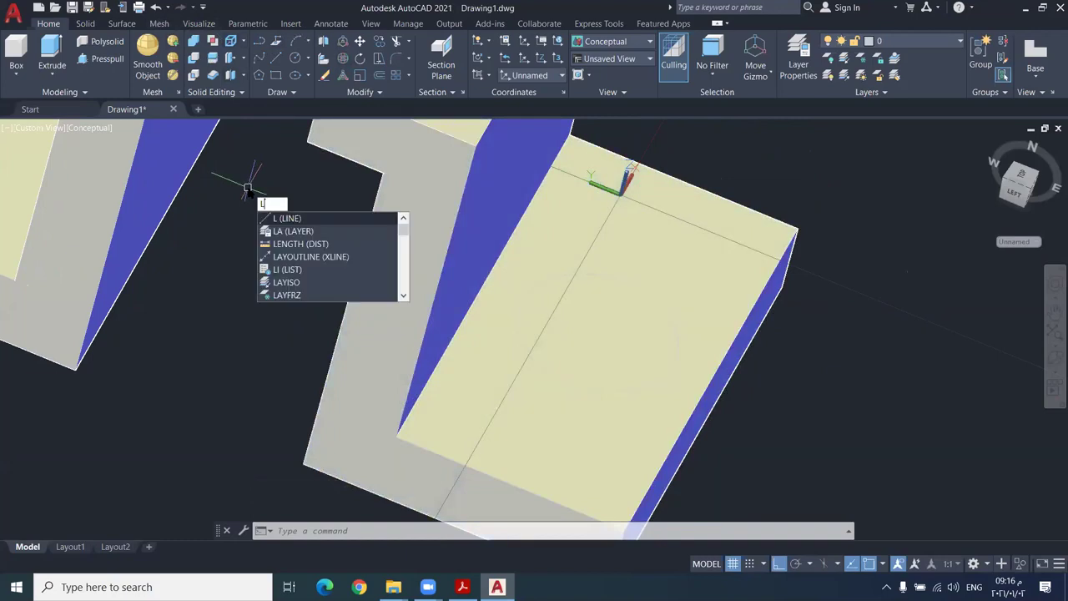
key("Return")
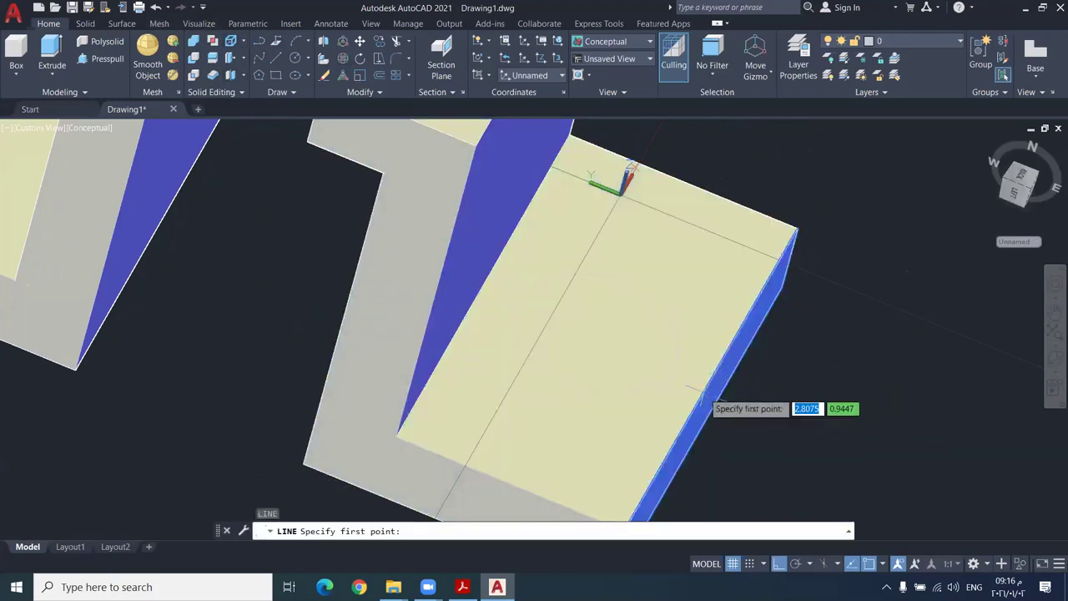
left_click(710, 379)
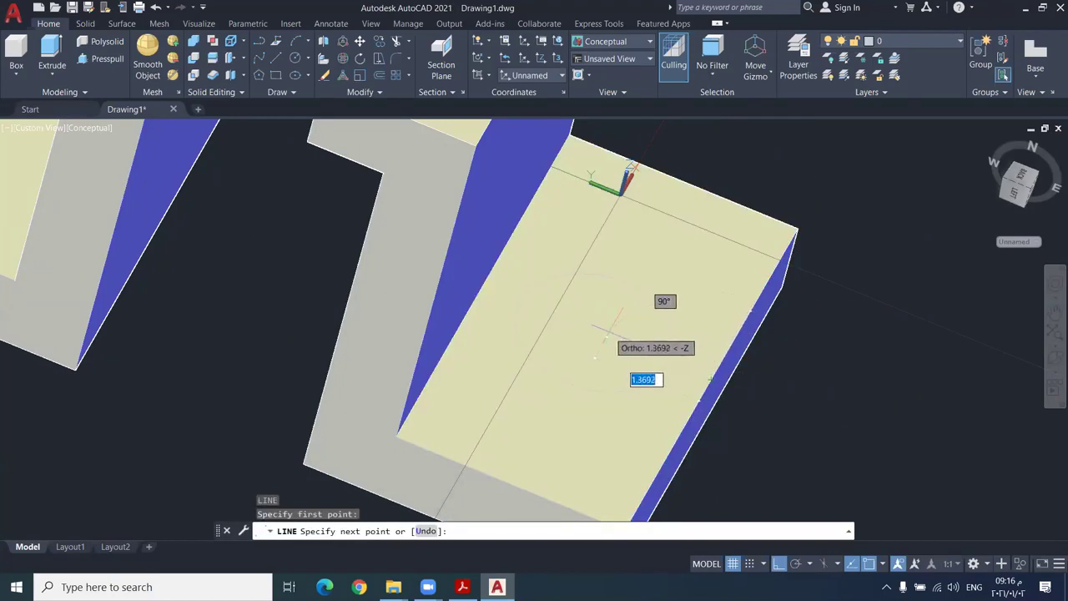
type("1.5")
key("Return")
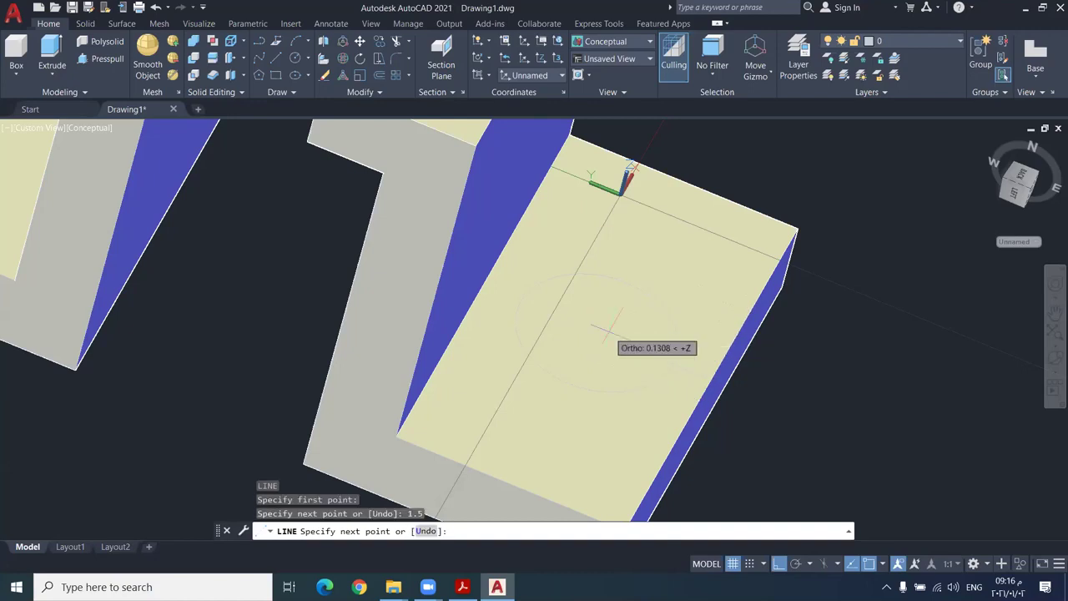
key("Escape")
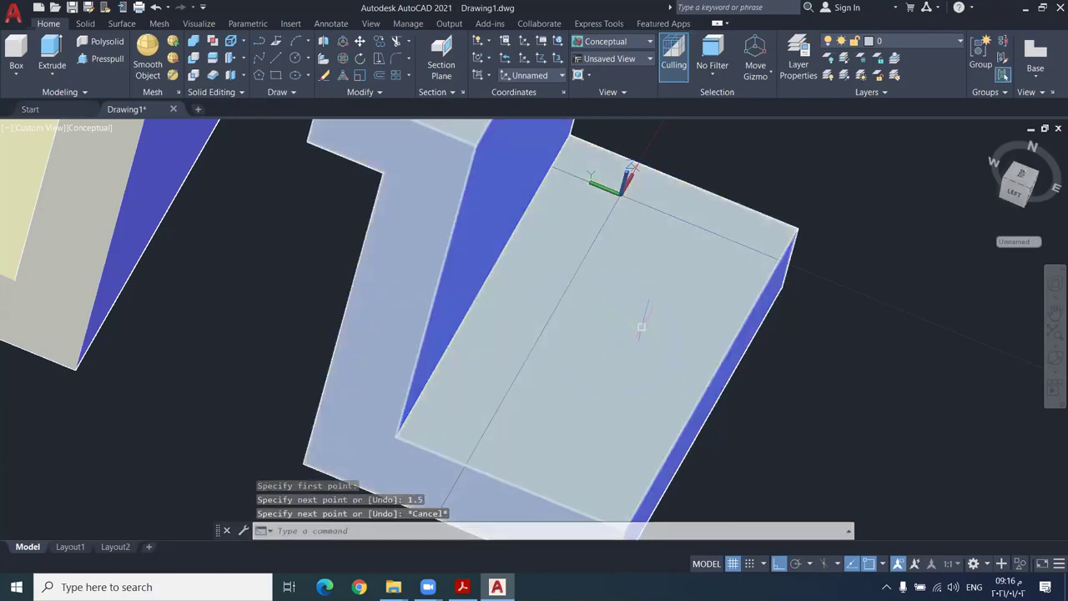
- Presspull the circular area on the right-hand foot upward by 1 unit into a cylinder
mouse_move(641, 326)
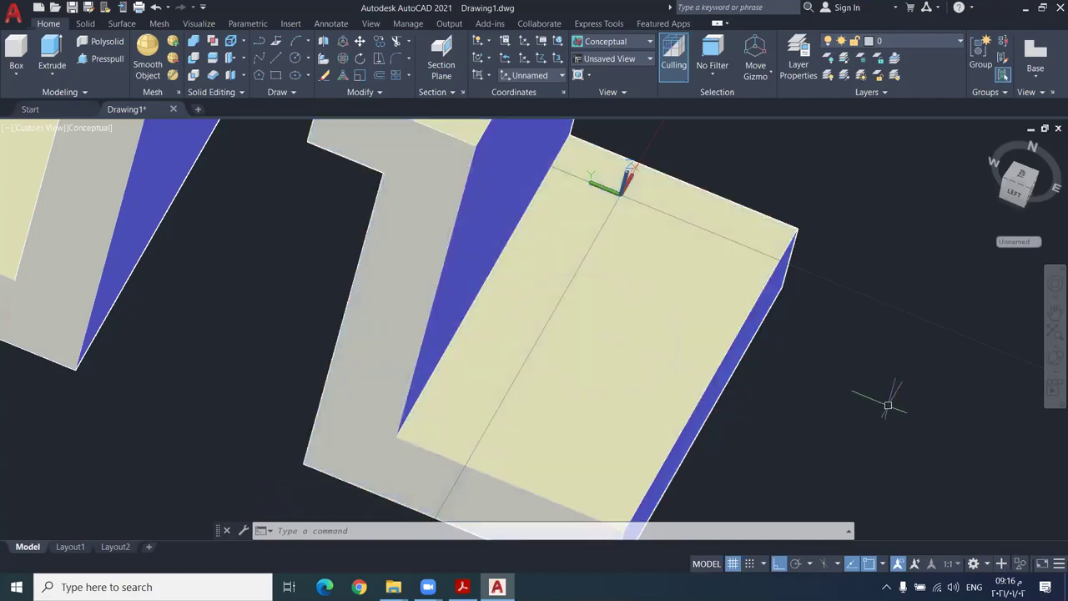
type("PRE")
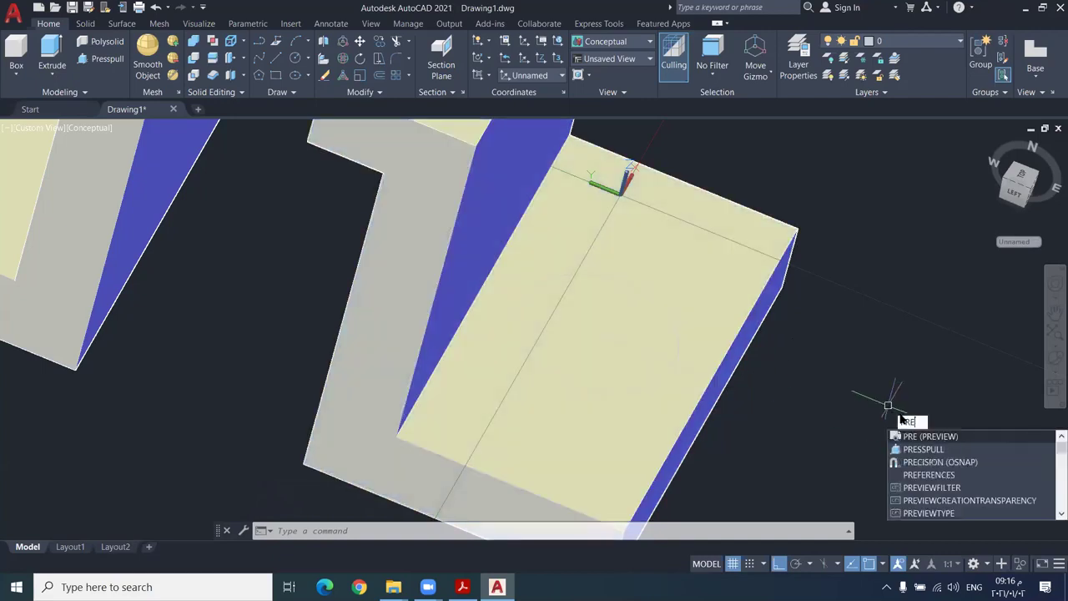
left_click(922, 449)
middle_click_drag(851, 445, 801, 400)
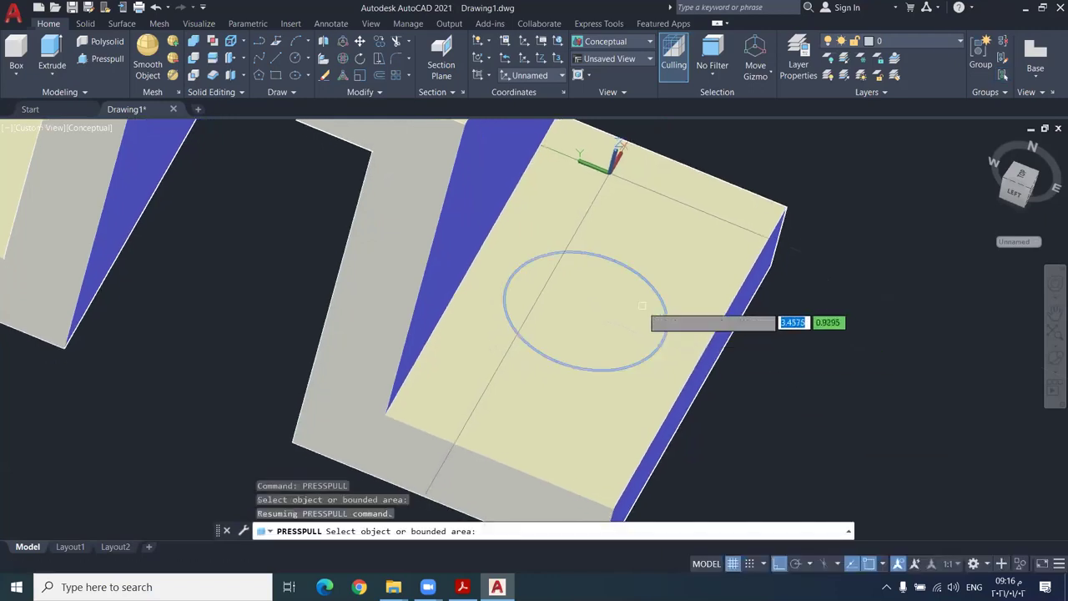
left_click(634, 304)
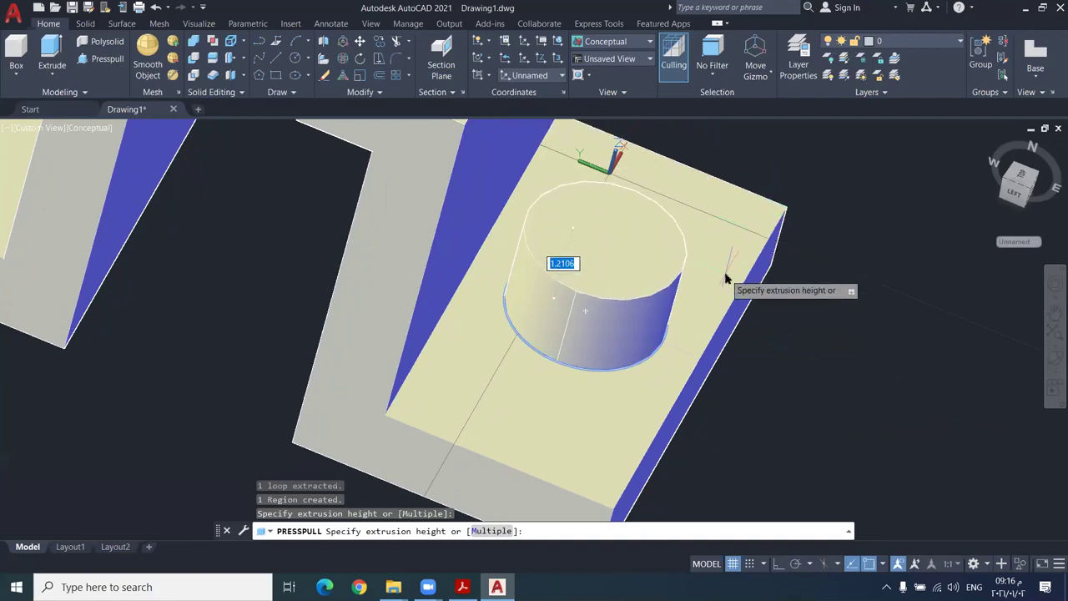
type("1")
key("Return")
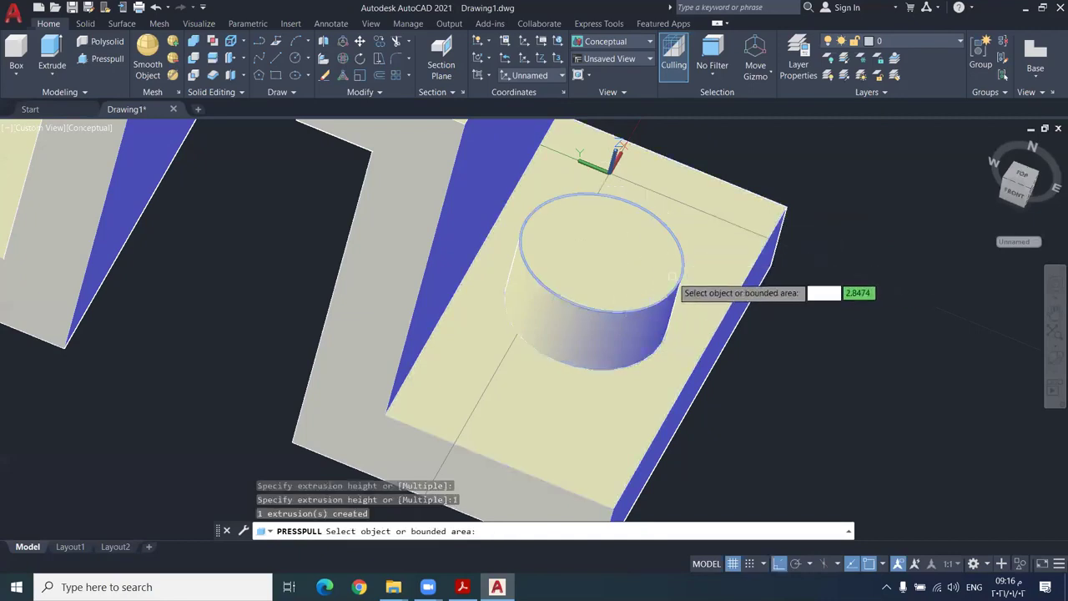
- Presspull the cylinder's top face down through the whole foot so that it cuts a round through hole
left_click(627, 256)
middle_click_drag(594, 358, 610, 283)
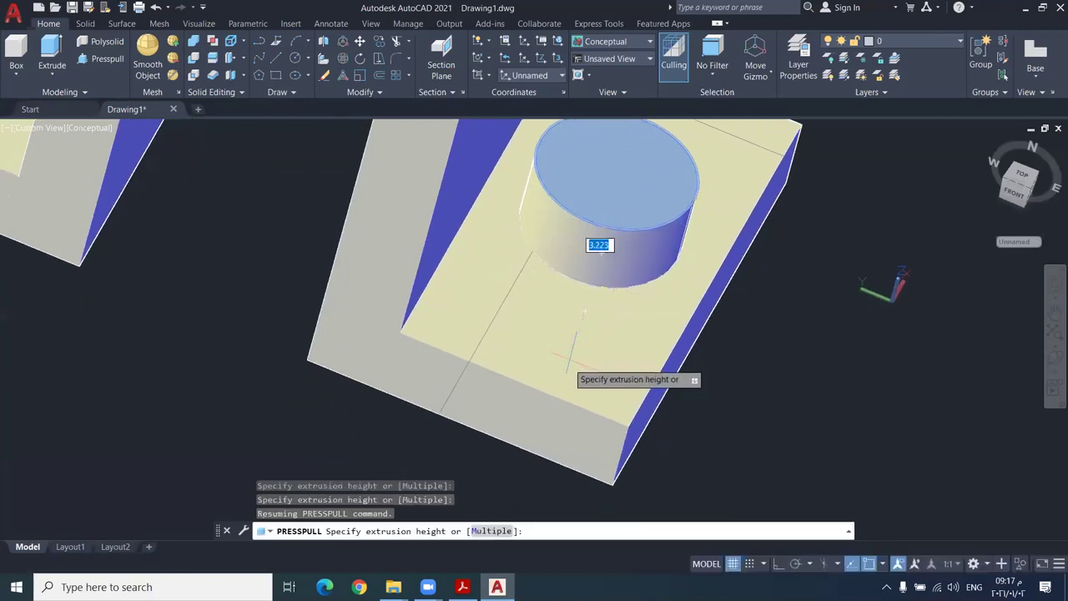
left_click(505, 472)
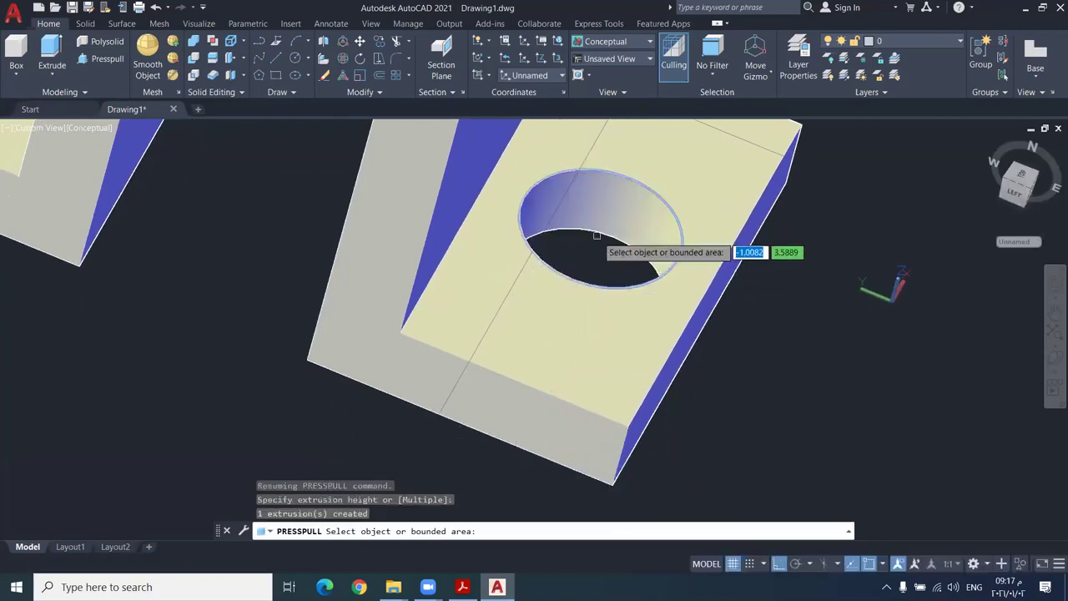
middle_click_drag(790, 292, 790, 346)
key("Return")
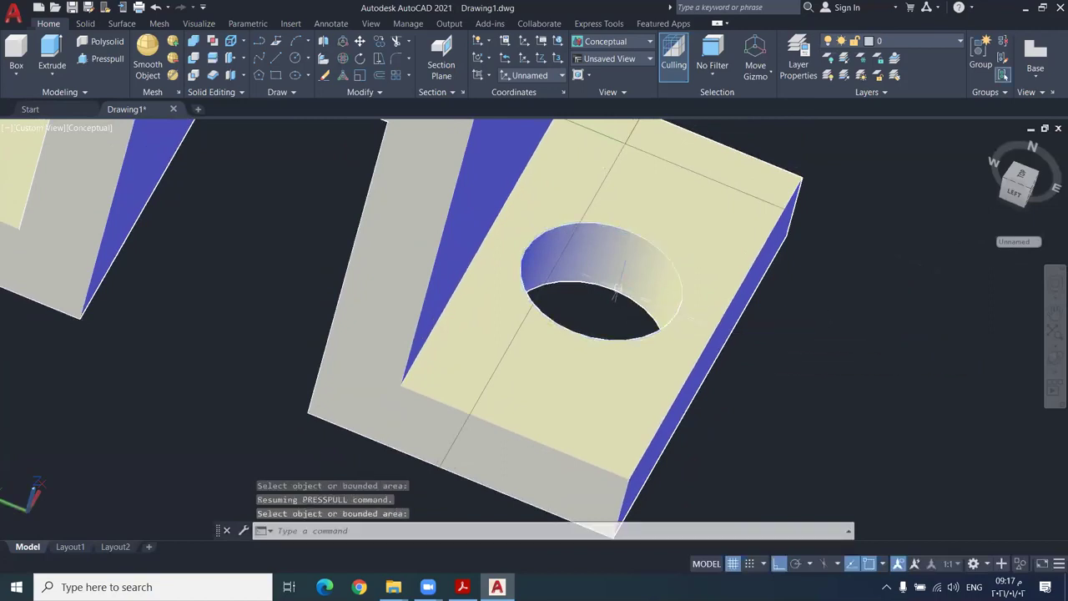
- Erase the leftover construction line that ends at the centre of the right-hand foot's round hole
left_click(616, 288)
key("Delete")
scroll(847, 370, "down", 2)
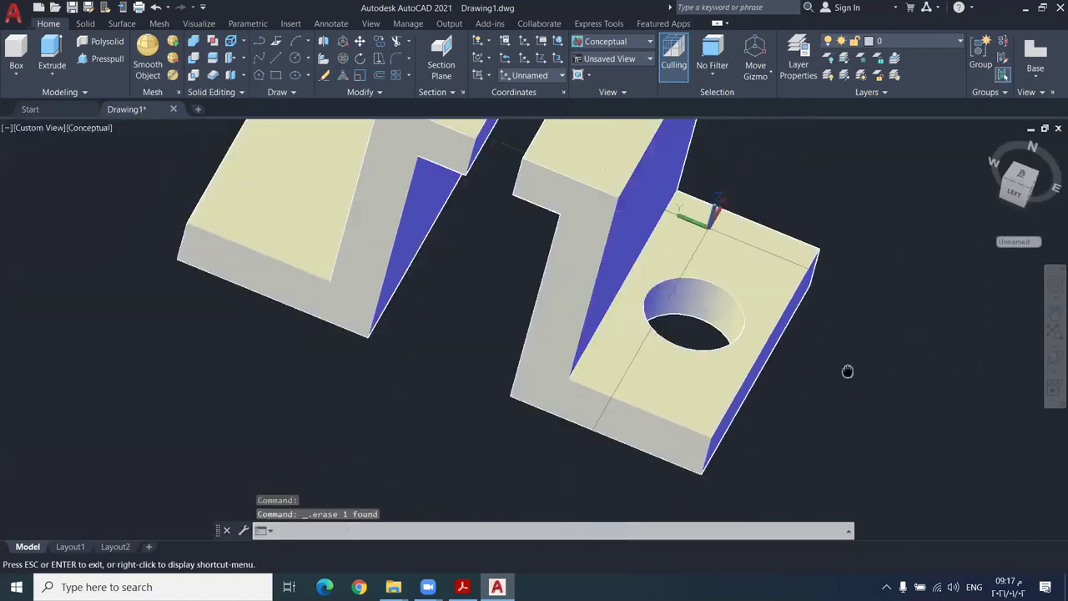
scroll(845, 367, "down", 2)
middle_click_drag(839, 362, 749, 383)
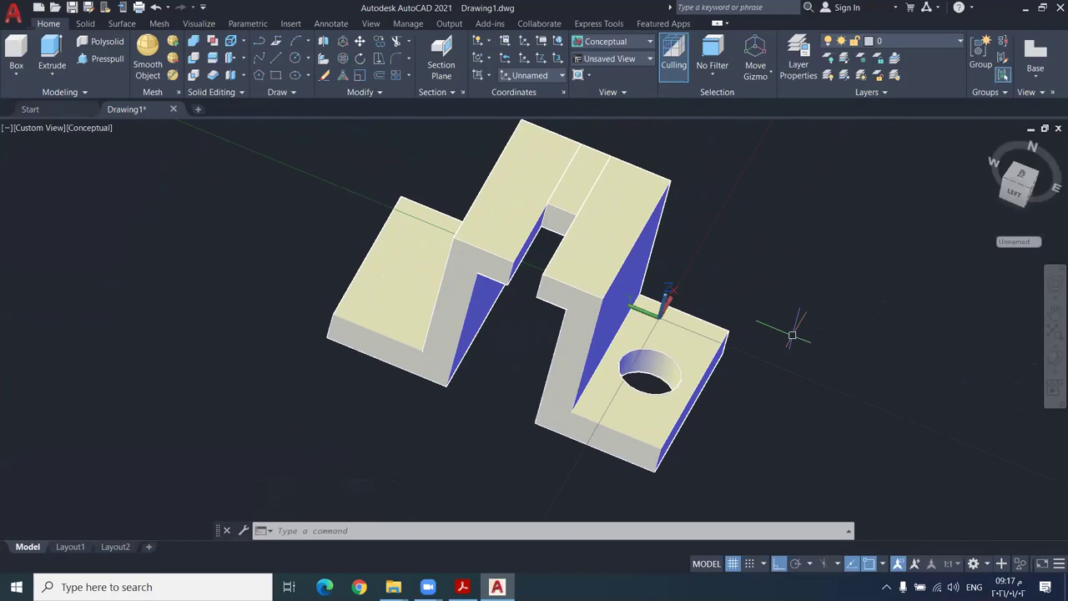
middle_click_drag(787, 327, 749, 352)
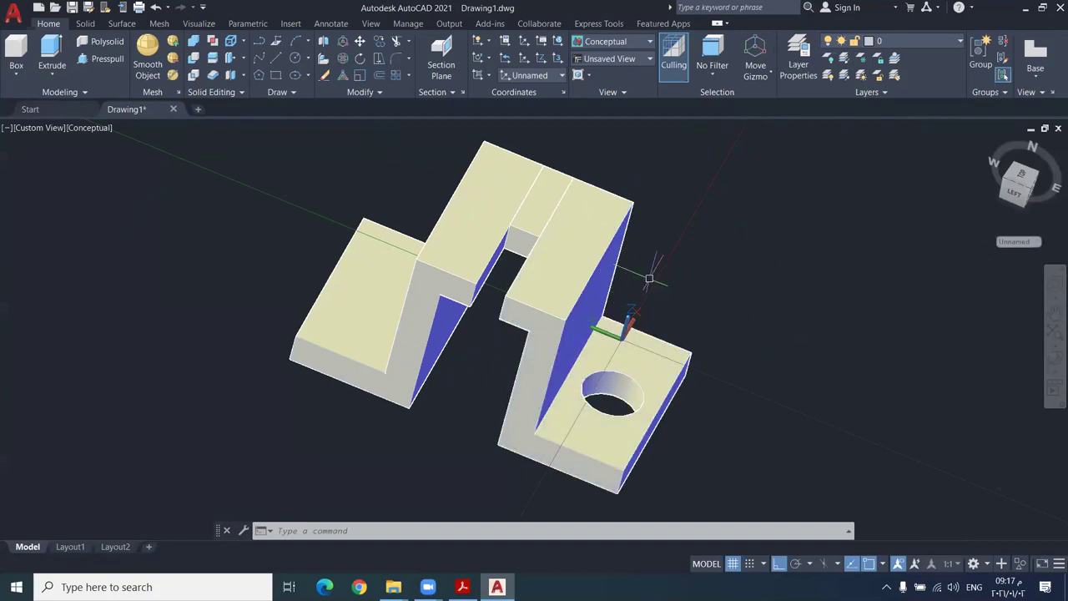
scroll(684, 249, "up", 2)
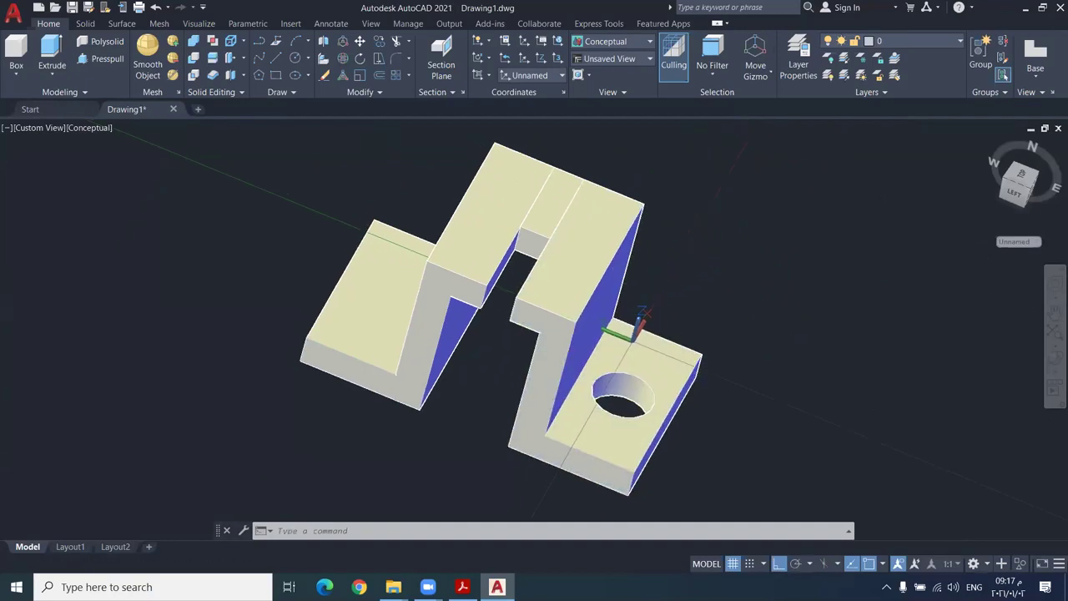
scroll(659, 309, "down", 2)
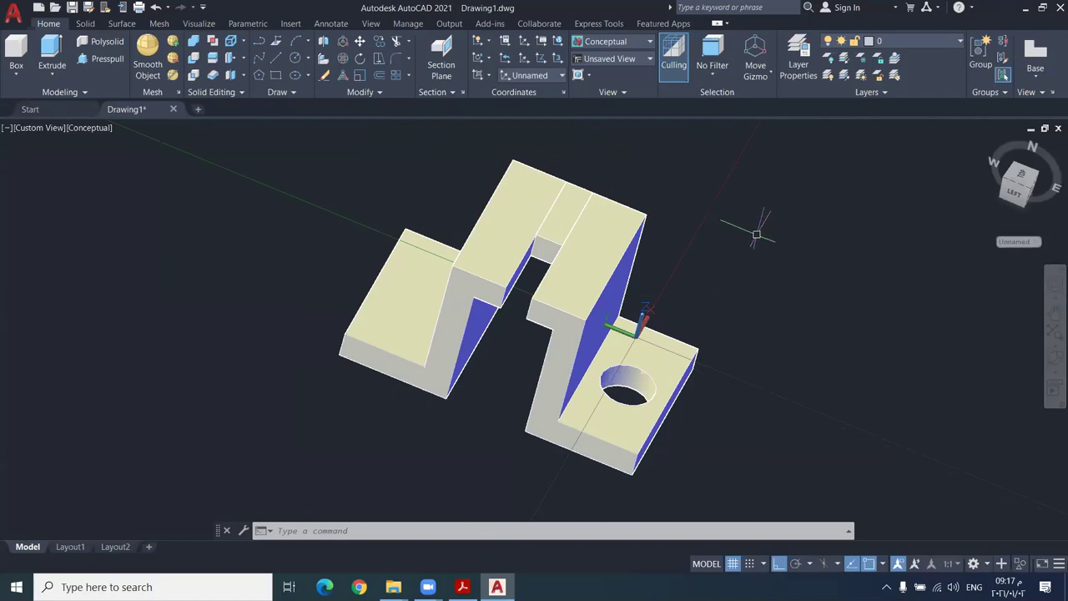
scroll(818, 302, "down", 3)
scroll(798, 279, "up", 3)
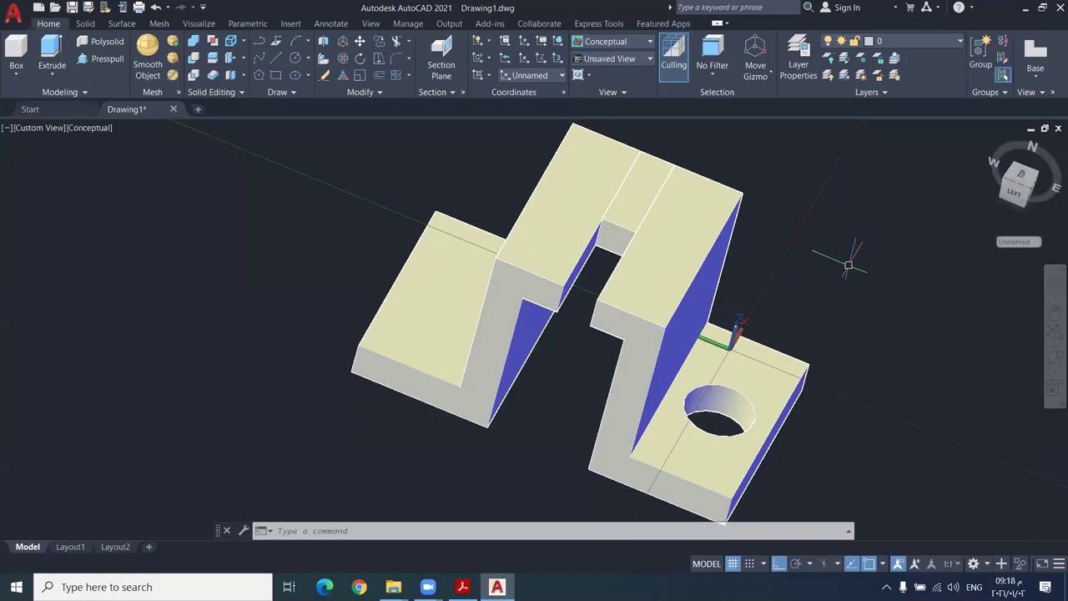
scroll(848, 265, "down", 3)
middle_click_drag(834, 256, 715, 250)
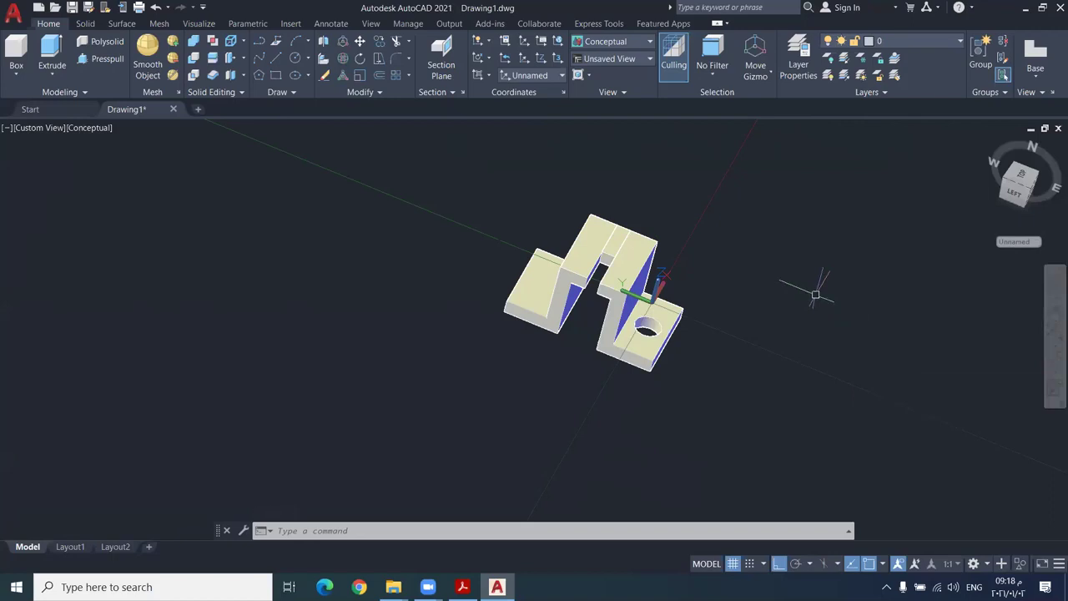
- Reset the user coordinate system to World
left_click(1020, 192)
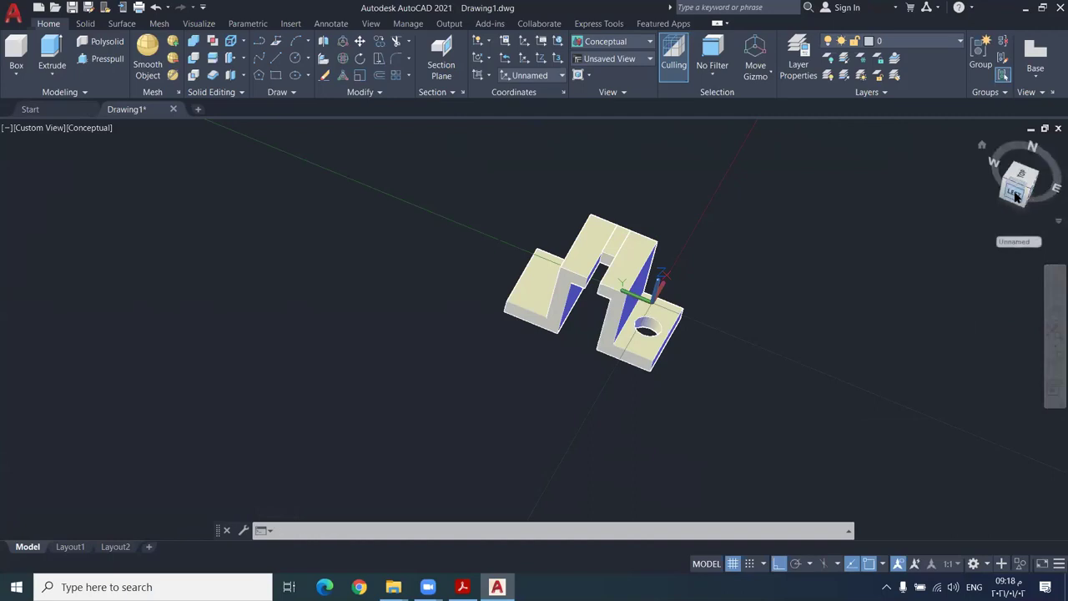
left_click(635, 265)
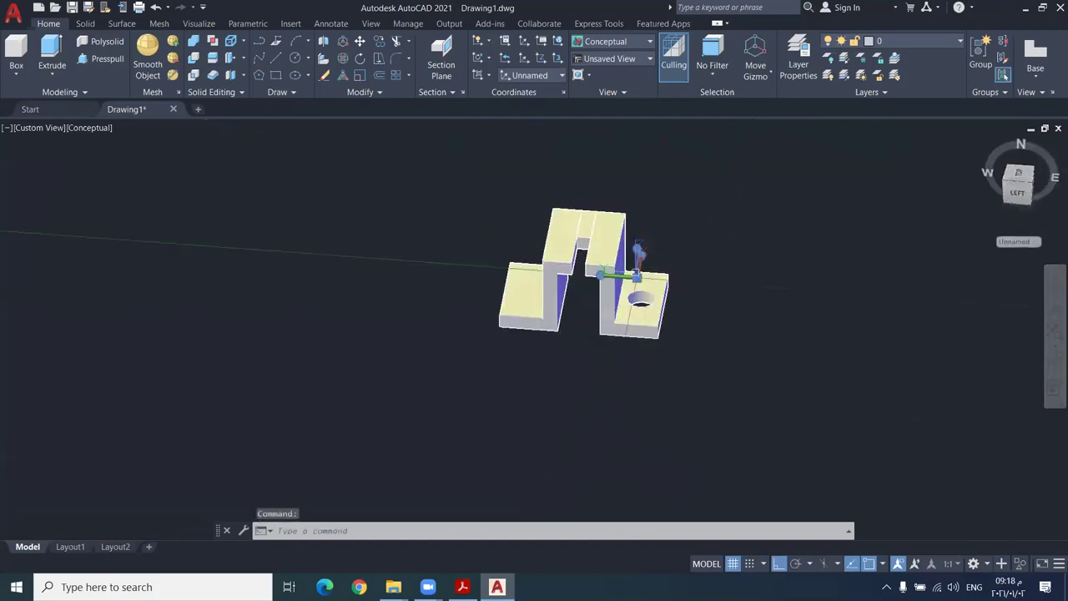
left_click(638, 280)
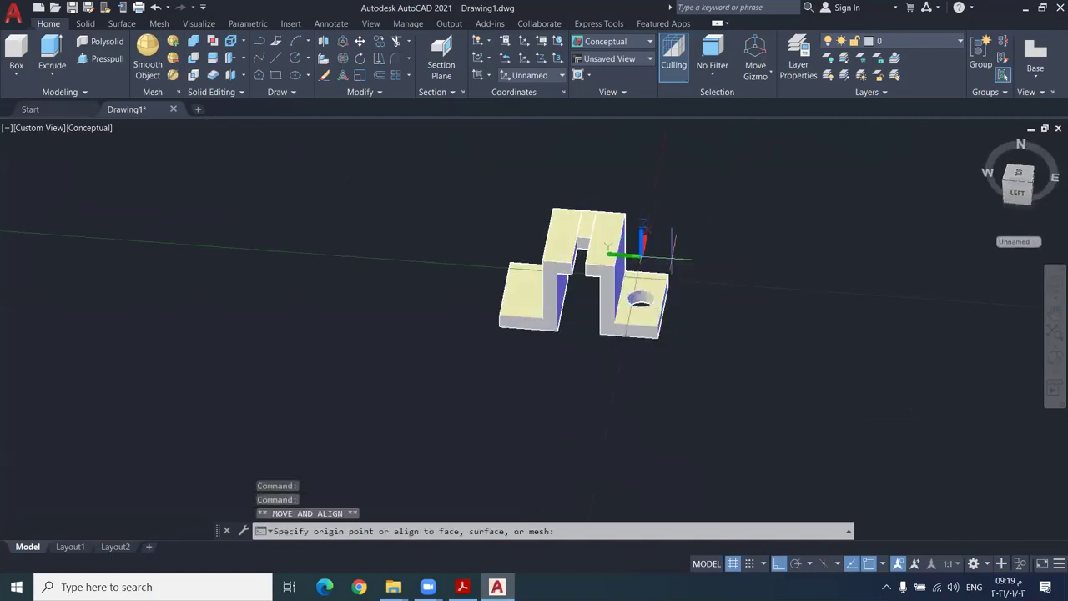
key("Escape")
right_click(639, 280)
left_click(677, 279)
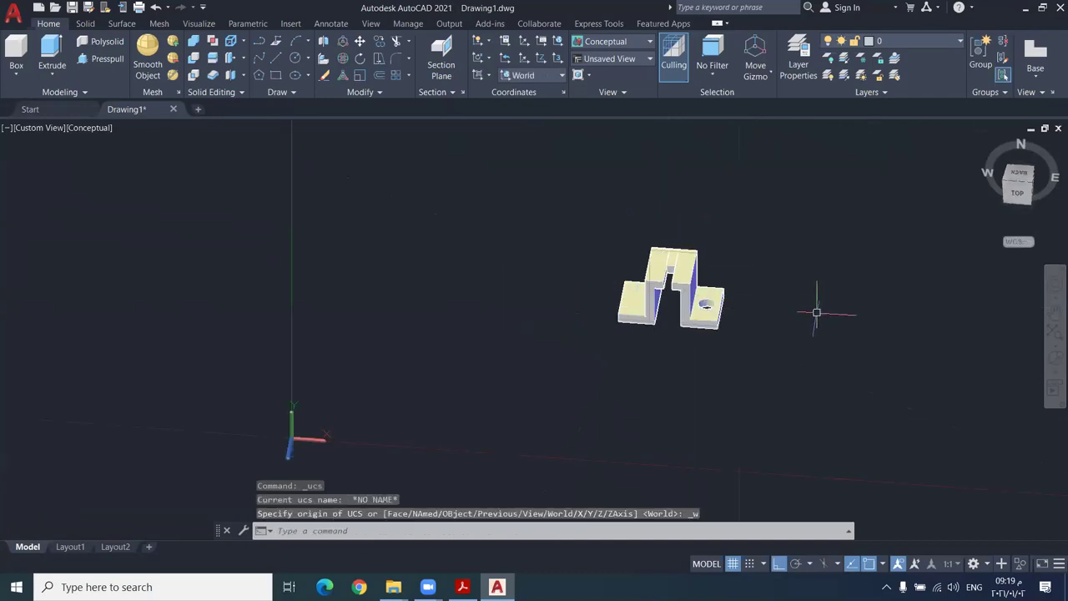
- Switch the model to the Top view and show an empty area beside the bracket
scroll(802, 301, "down", 2)
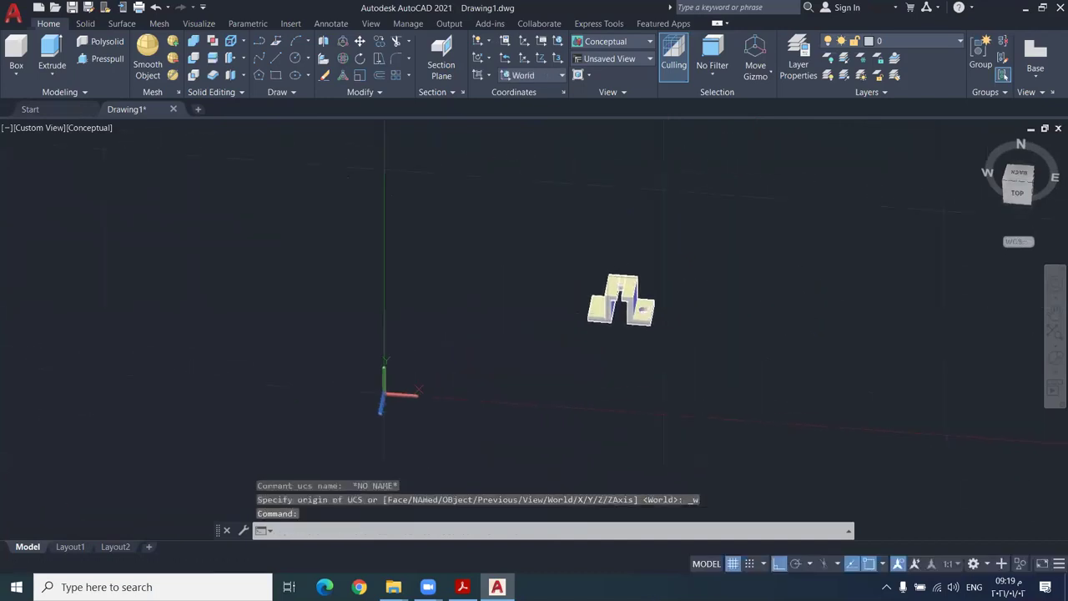
middle_click_drag(621, 297, 614, 291, "shift")
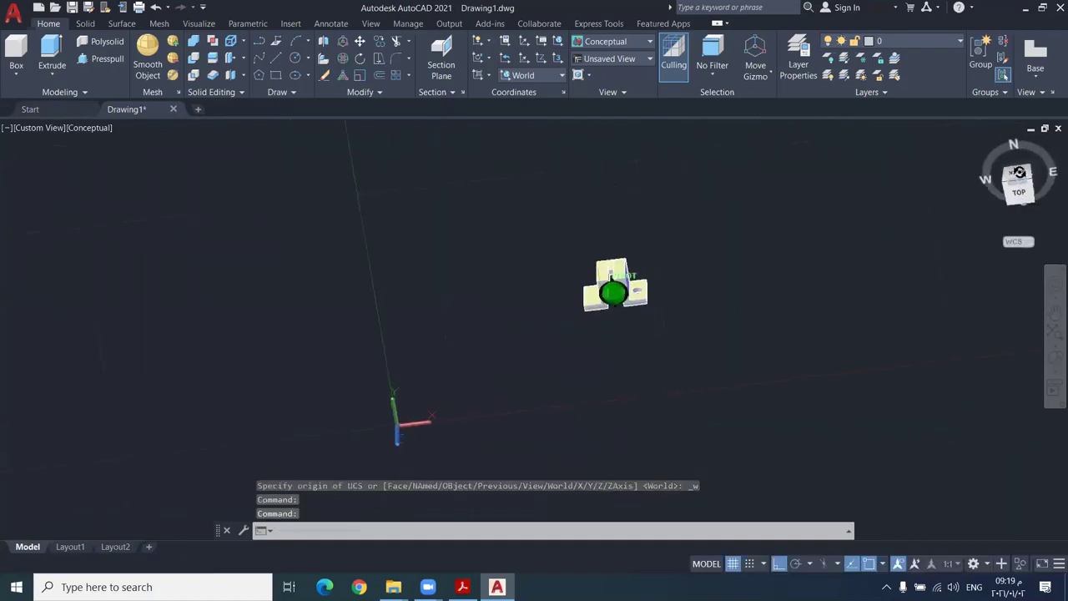
left_click(1019, 185)
scroll(825, 238, "down", 2)
middle_click_drag(825, 239, 552, 289)
scroll(568, 305, "down", 5)
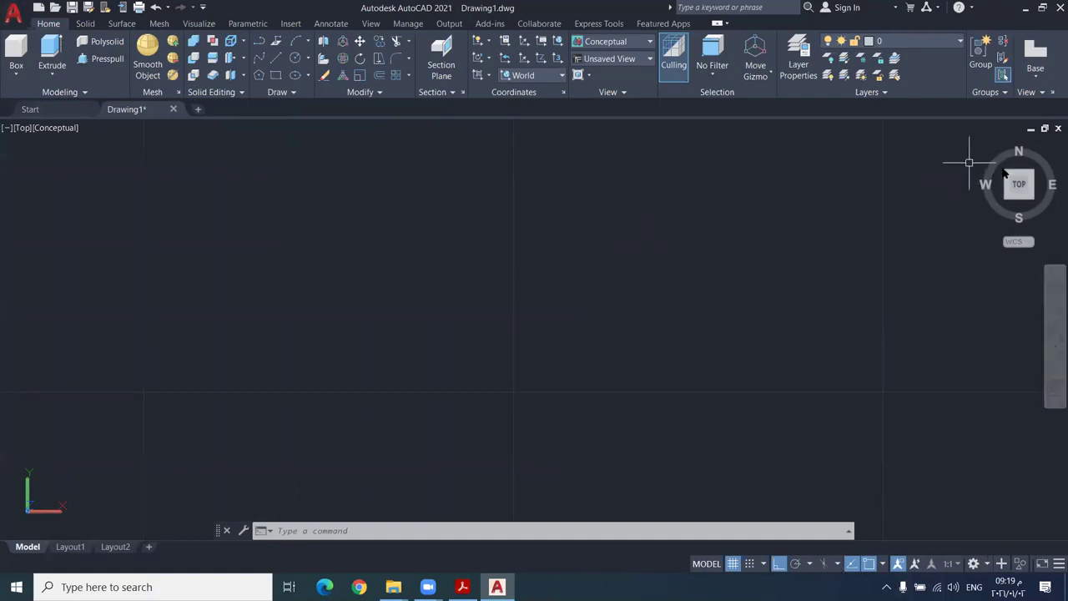
- Change the workspace from 3D Modeling to Drafting & Annotation
left_click(973, 564)
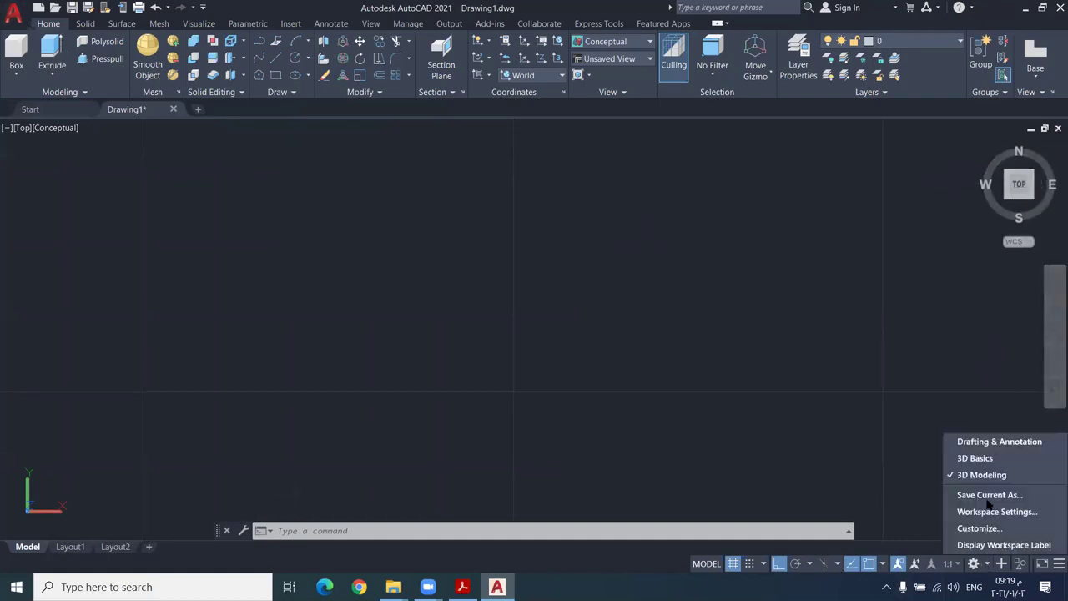
left_click(984, 436)
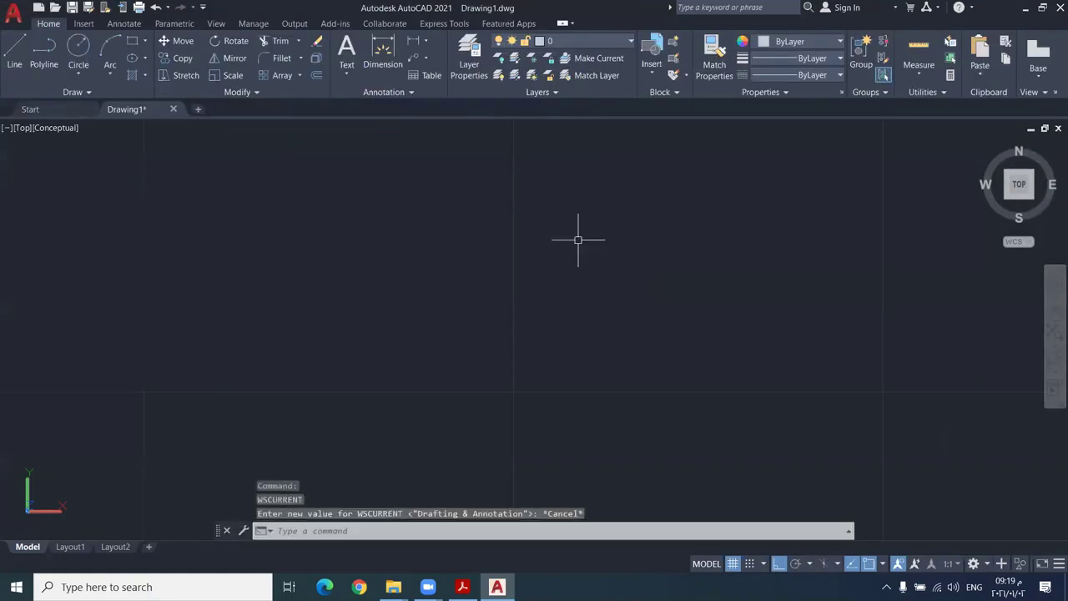
middle_click_drag(579, 239, 473, 356)
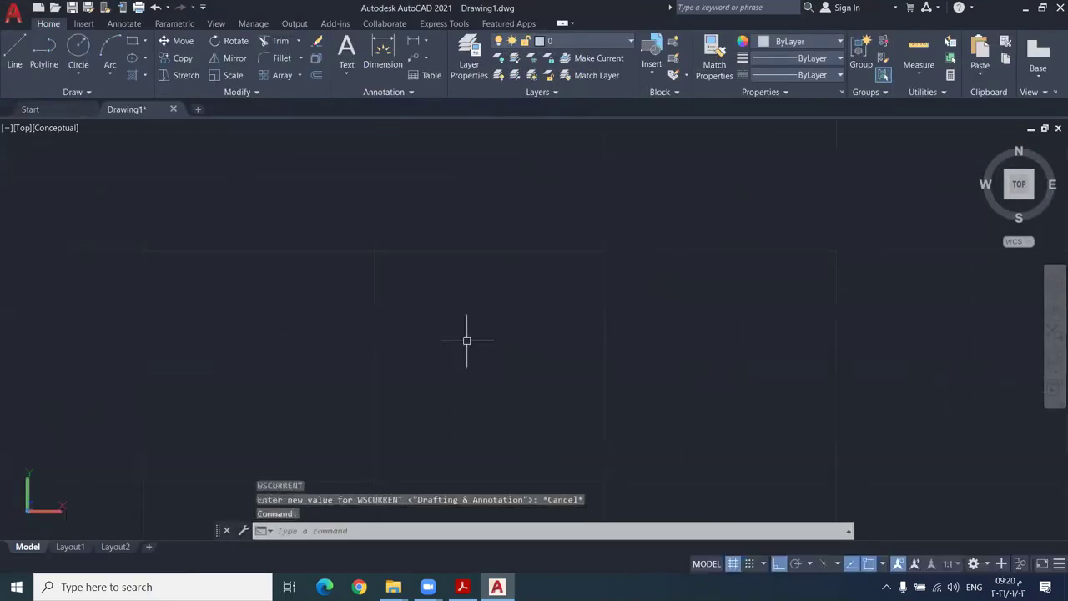
- Draw a 12-unit vertical line straight down from a free point in the empty drawing area
left_click(10, 51)
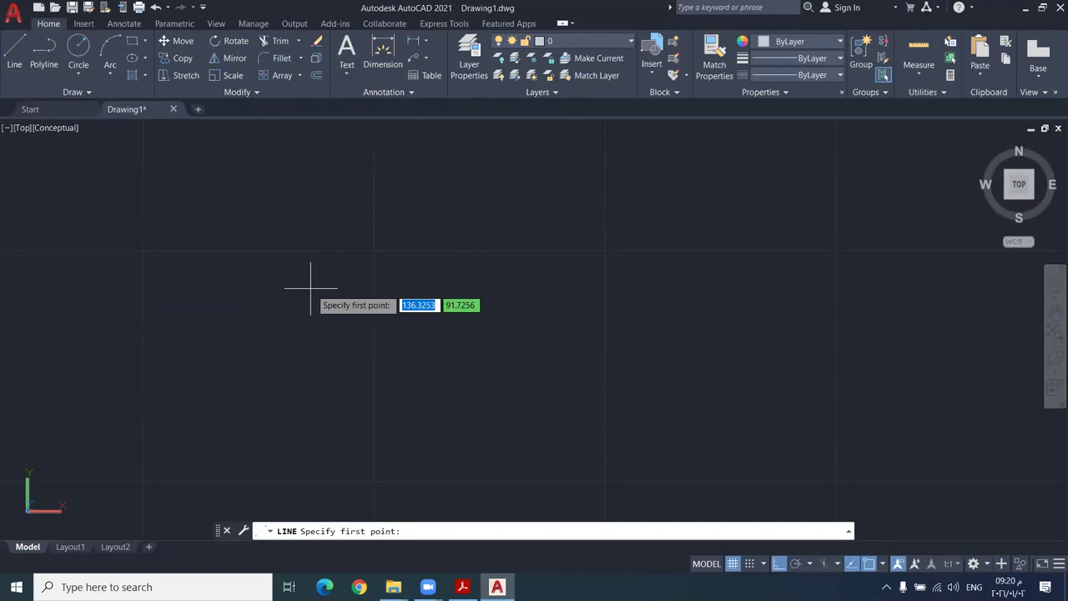
left_click(351, 242)
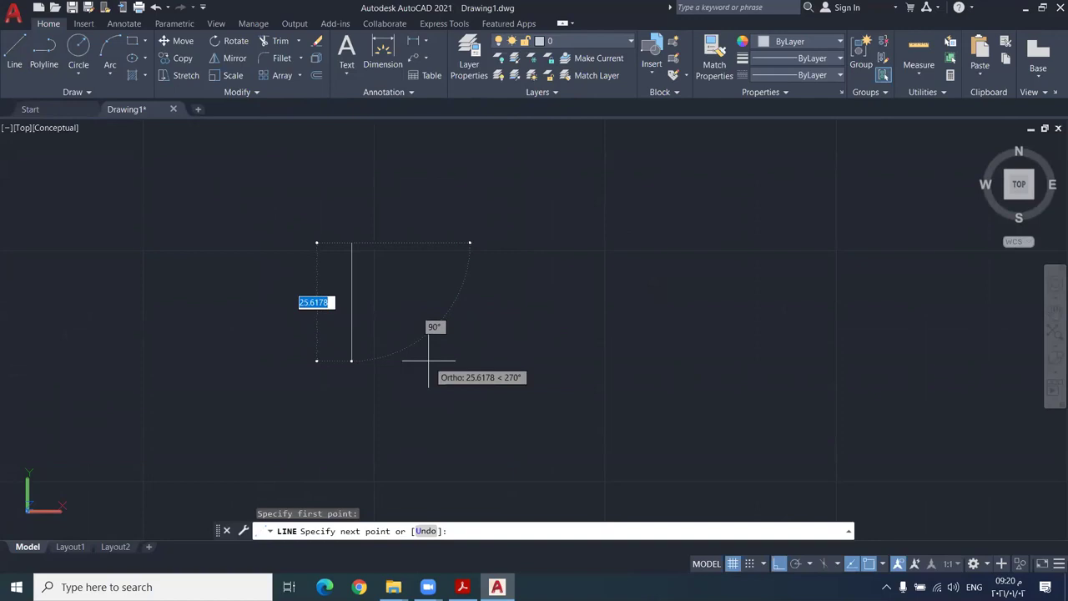
type("12")
key("Return")
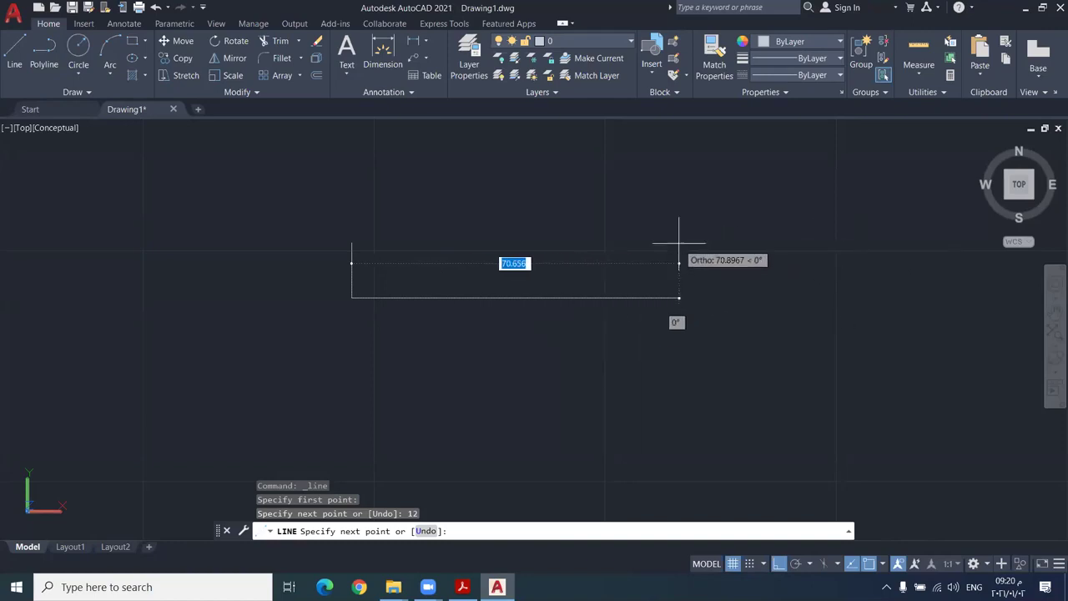
key("Escape")
- Draw a 165-unit horizontal line to the right from the upper end of the 12-unit vertical line
key("Return")
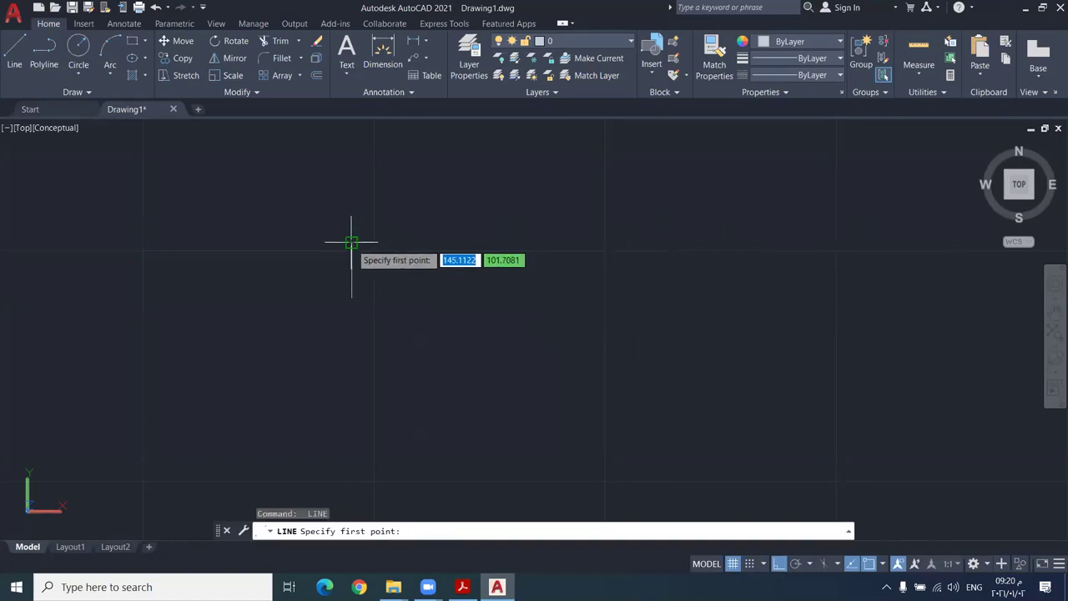
left_click(351, 243)
type("165")
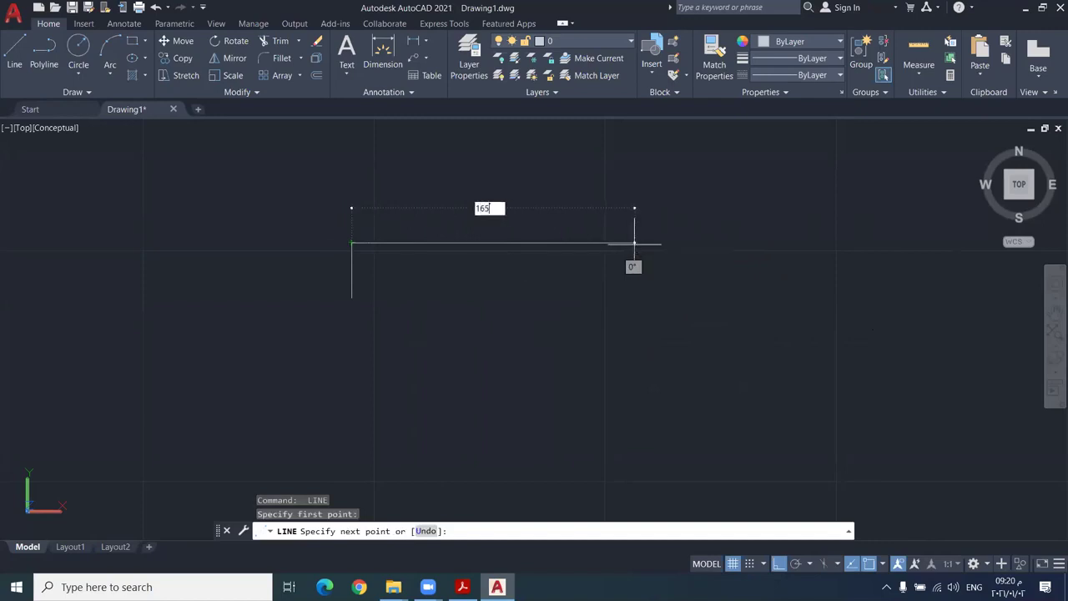
key("Return")
scroll(637, 245, "down", 2)
middle_click_drag(662, 270, 644, 265)
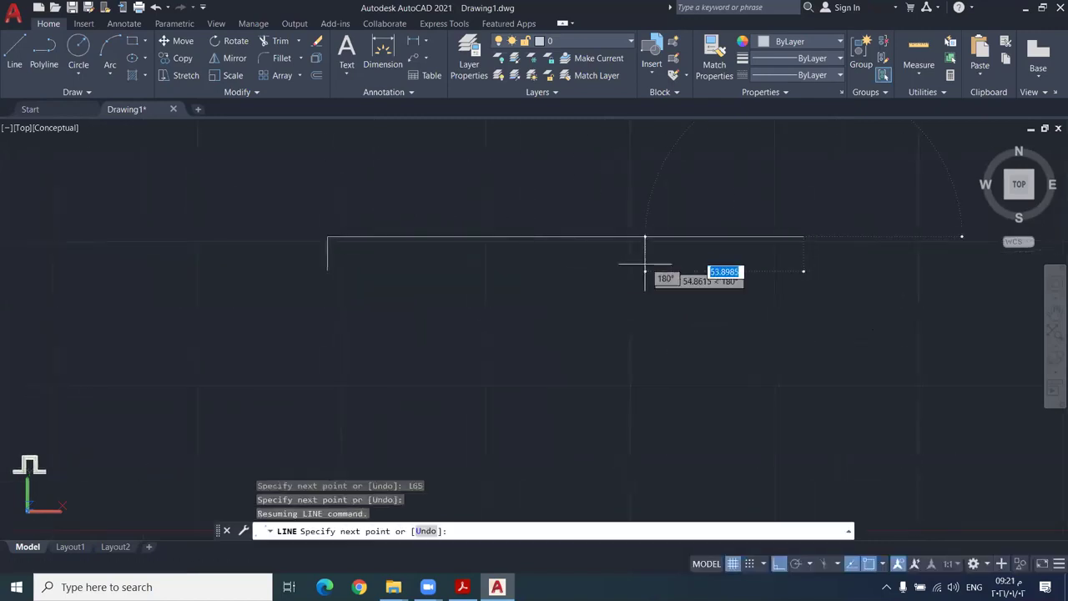
- Continue the outline with a 12-unit vertical line down from the right end of the horizontal line
scroll(755, 277, "up", 1)
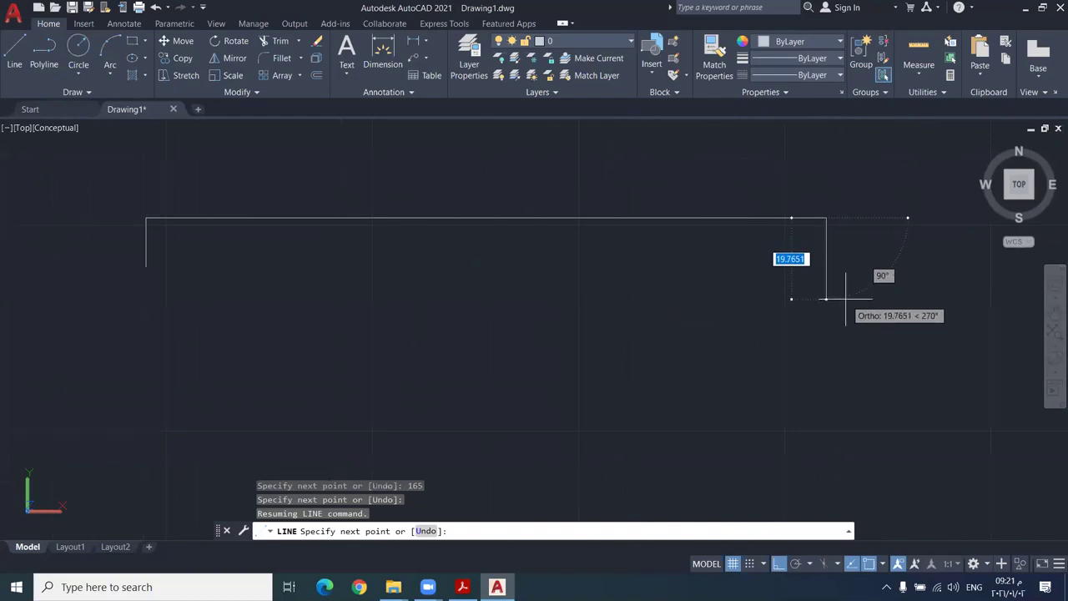
type("12")
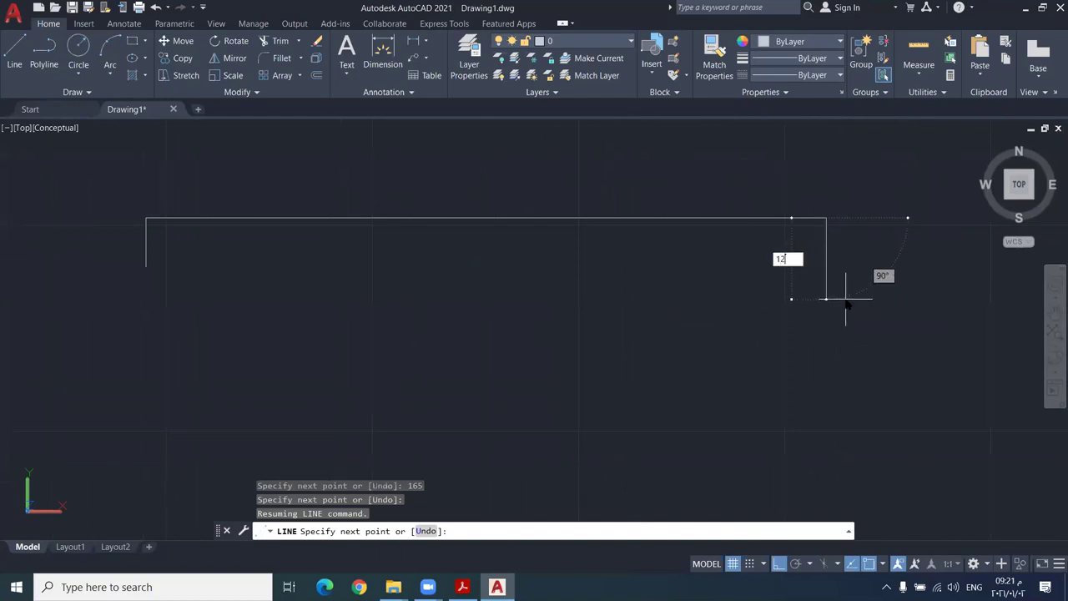
key("Return")
key("Escape")
scroll(842, 306, "down", 1)
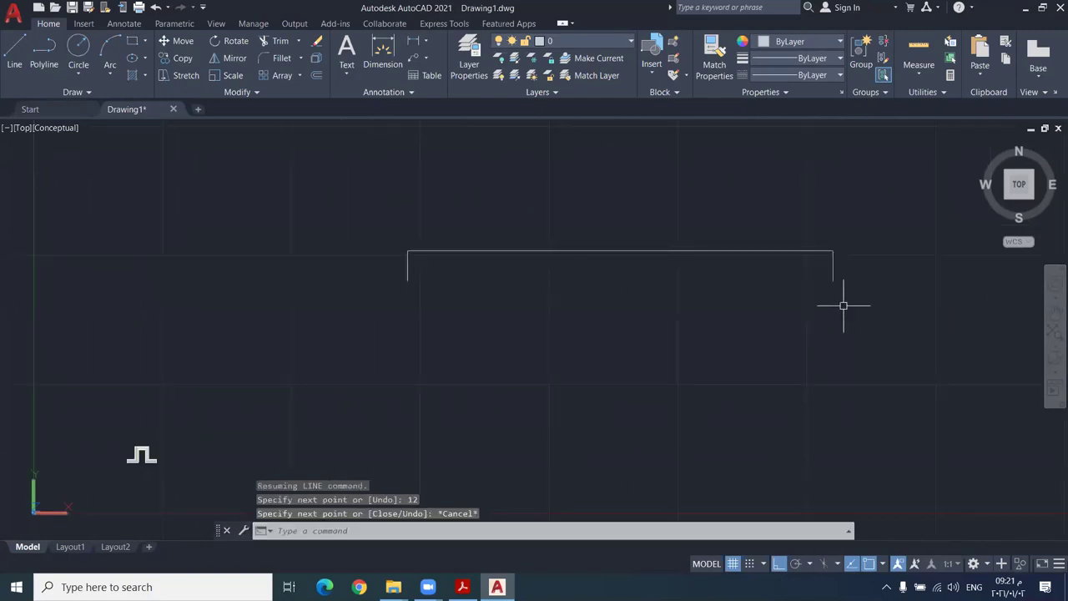
- Draw a 42-unit line straight down from the horizontal line, starting 42 units left of its right end
left_click(12, 50)
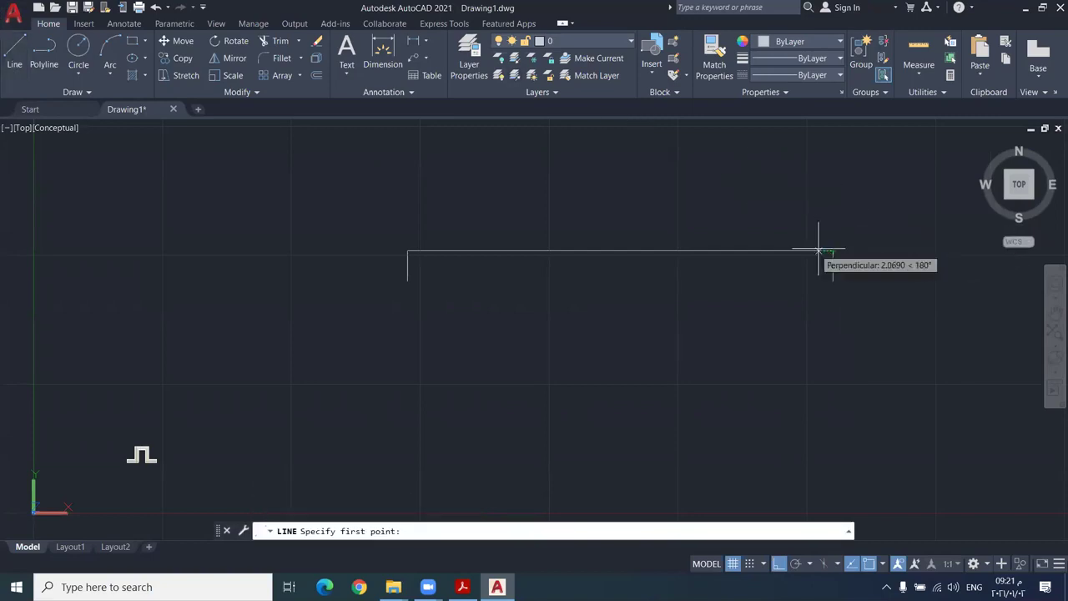
scroll(757, 250, "up", 3)
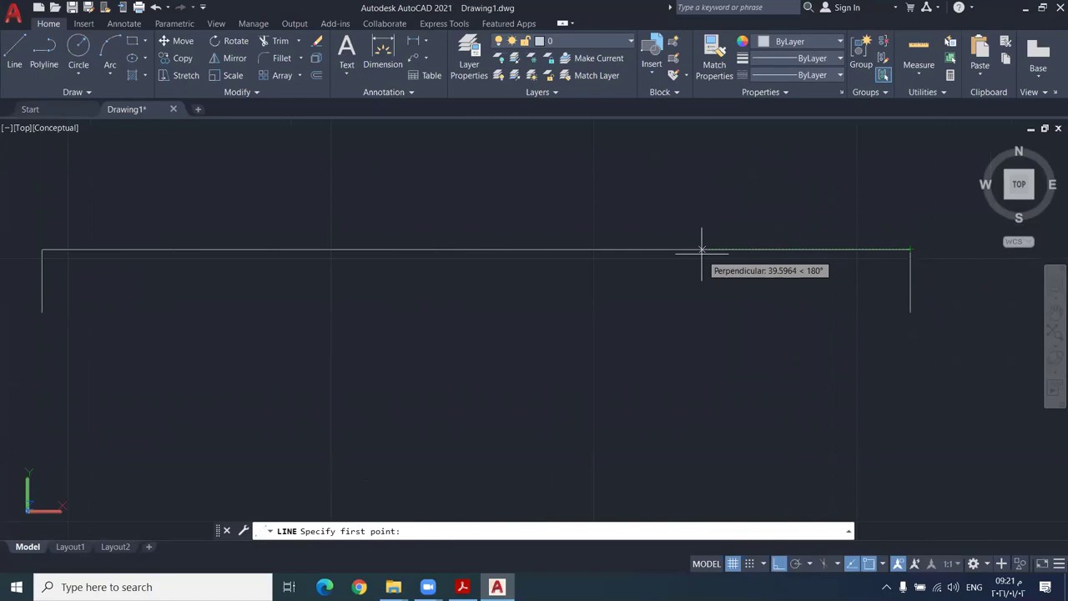
type("42")
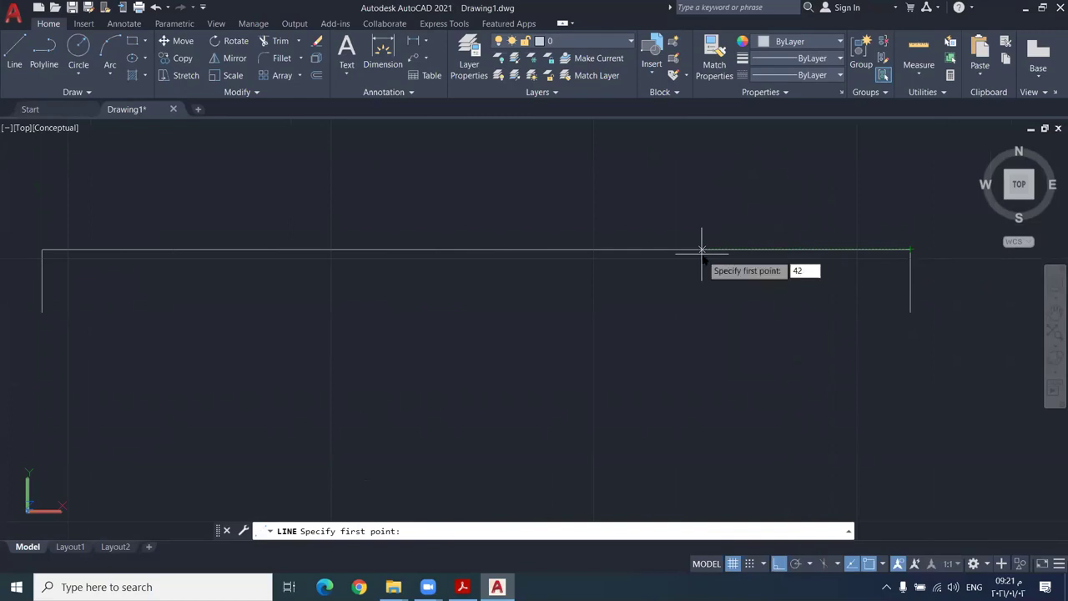
key("Return")
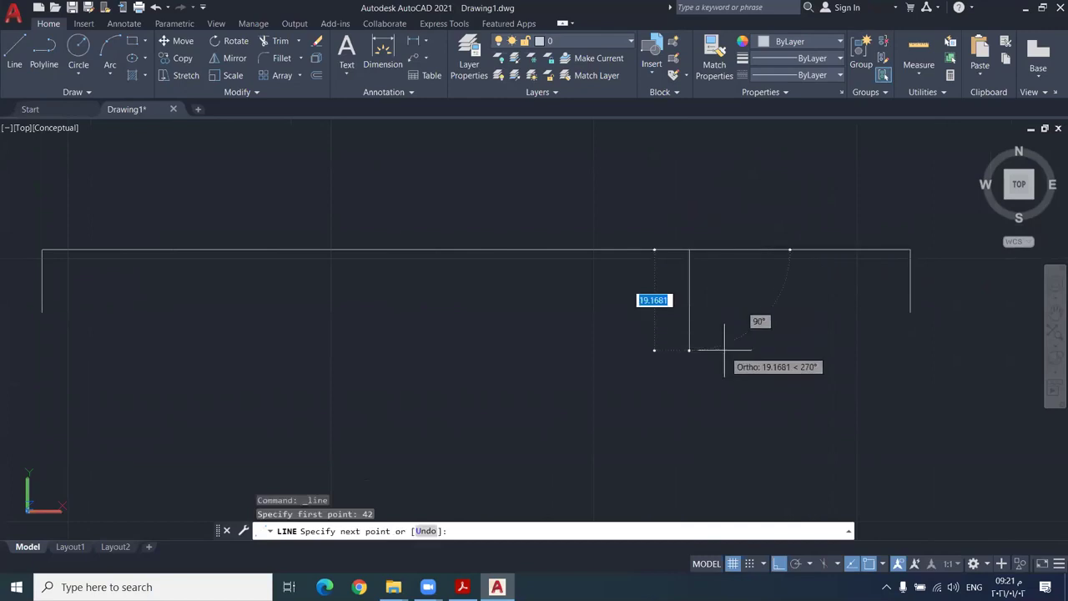
type("42")
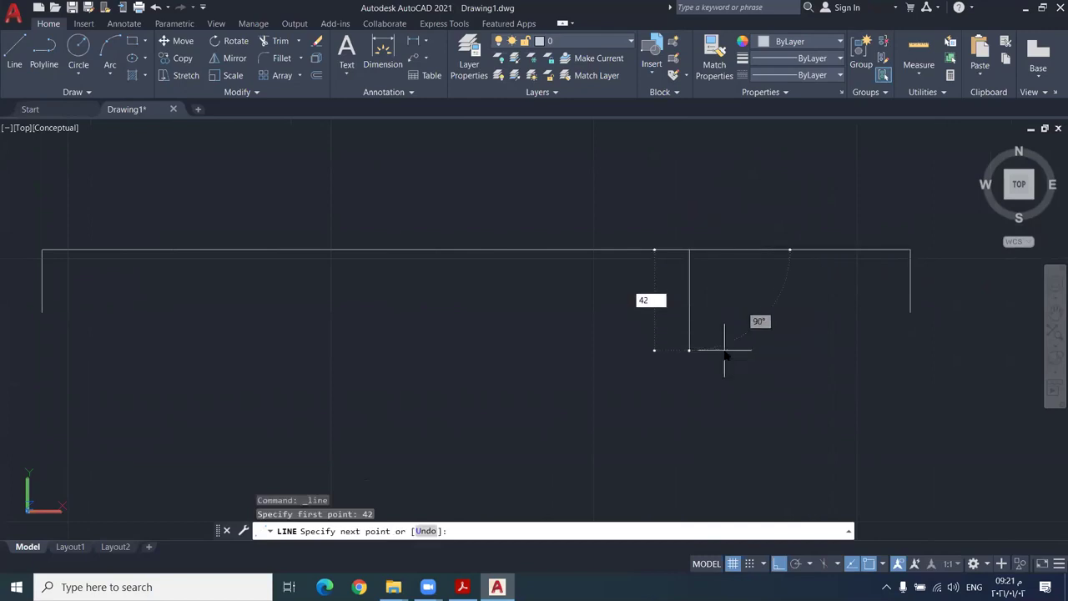
key("Return")
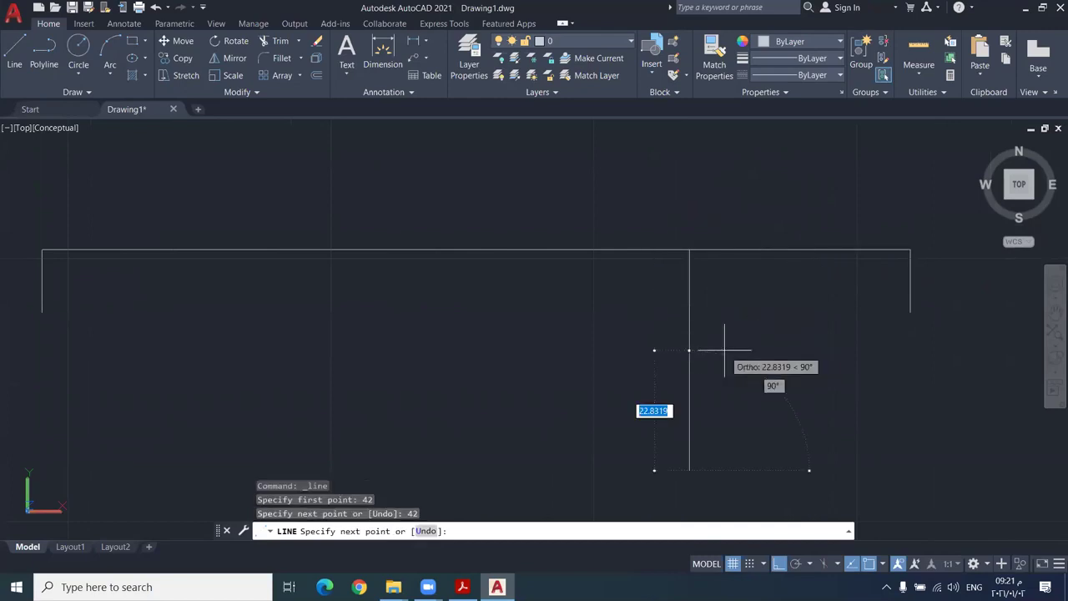
key("Escape")
scroll(706, 334, "down", 2)
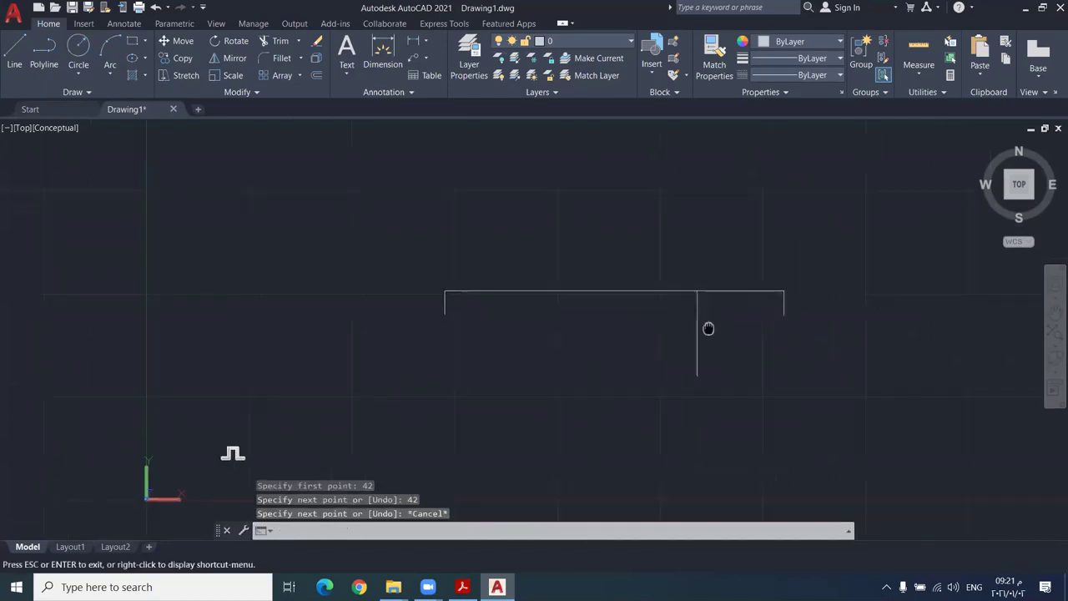
- Draw a circle of diameter 34 centred on the lower end of the 42-unit vertical line
left_click(79, 74)
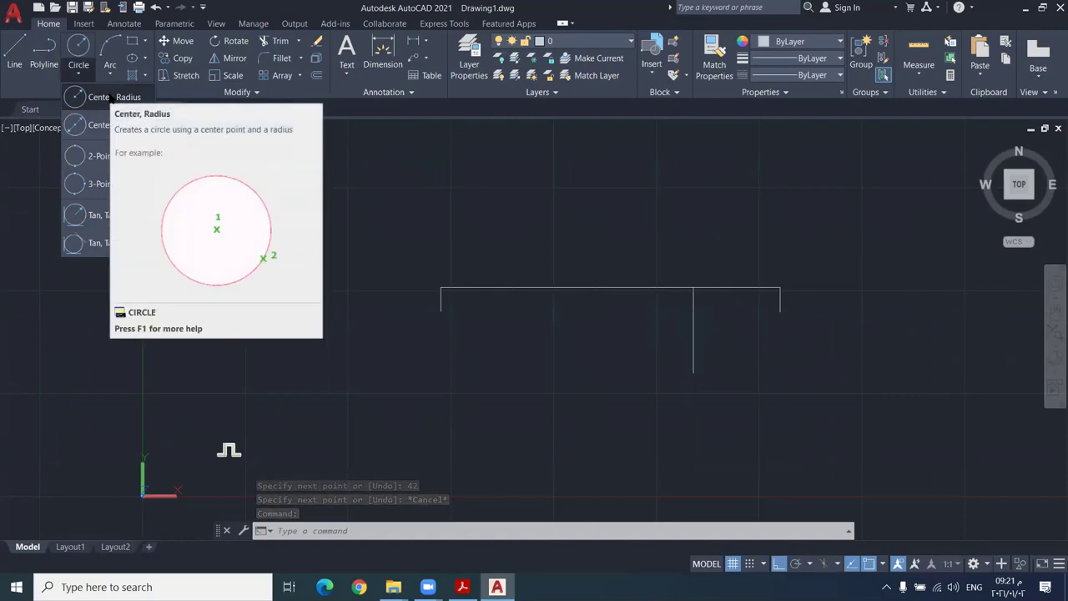
left_click(111, 98)
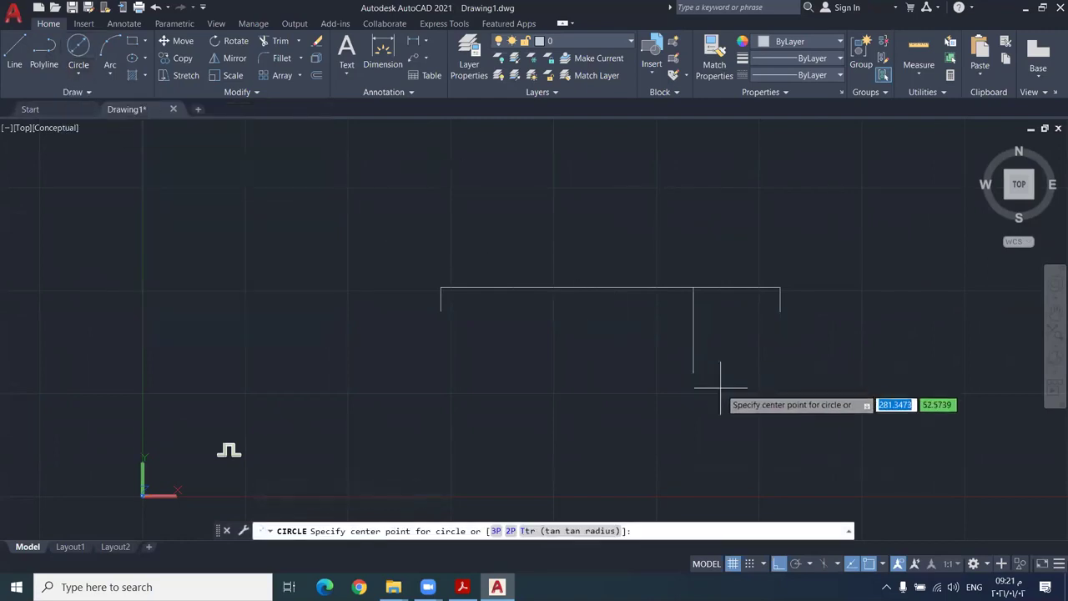
left_click(693, 372)
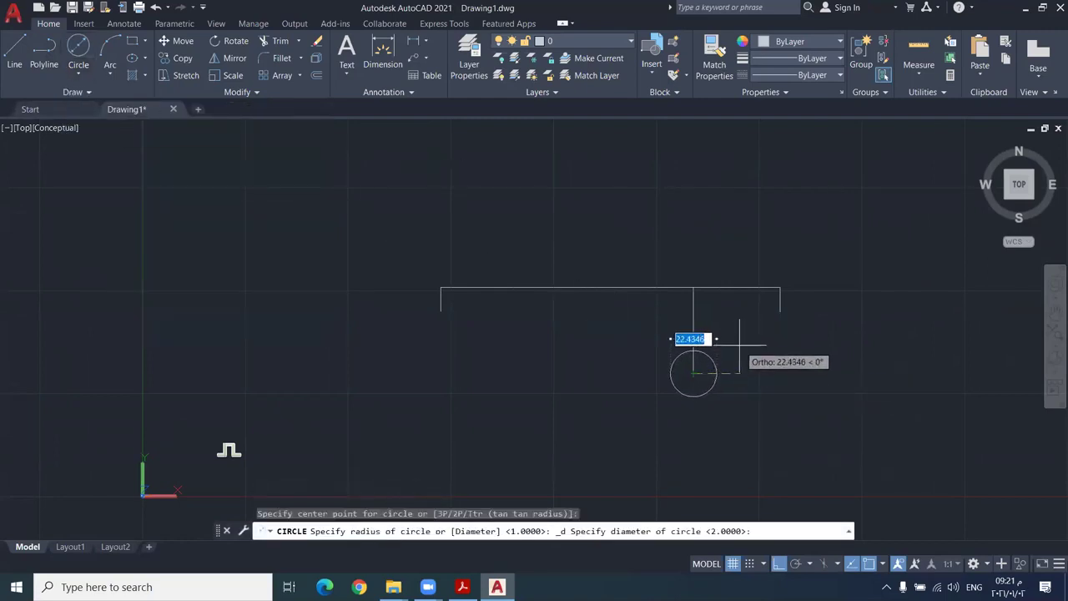
type("34")
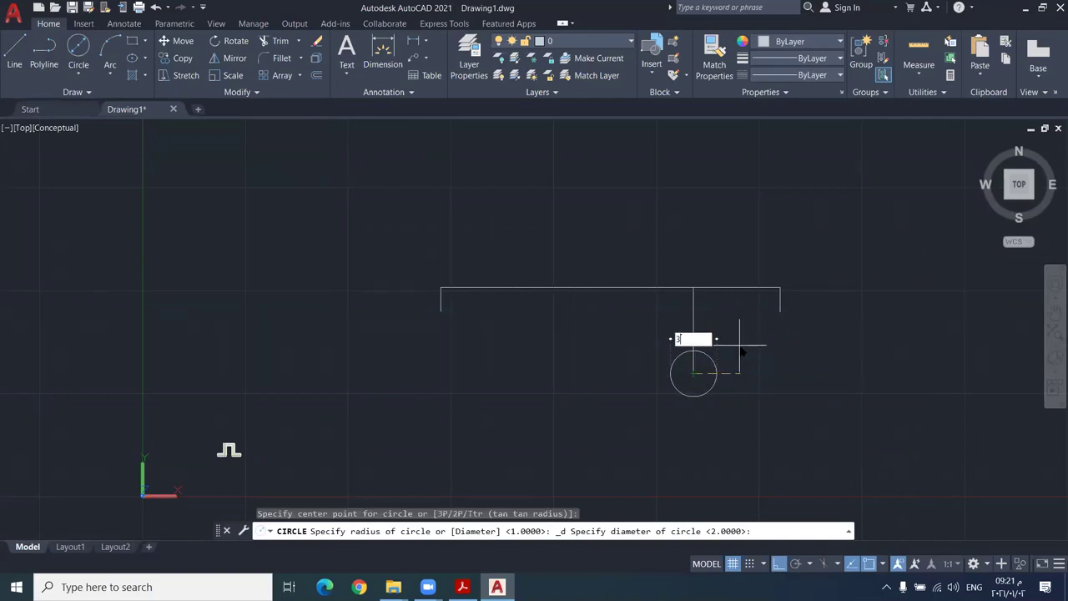
key("Return")
key("Escape")
scroll(739, 345, "up", 2)
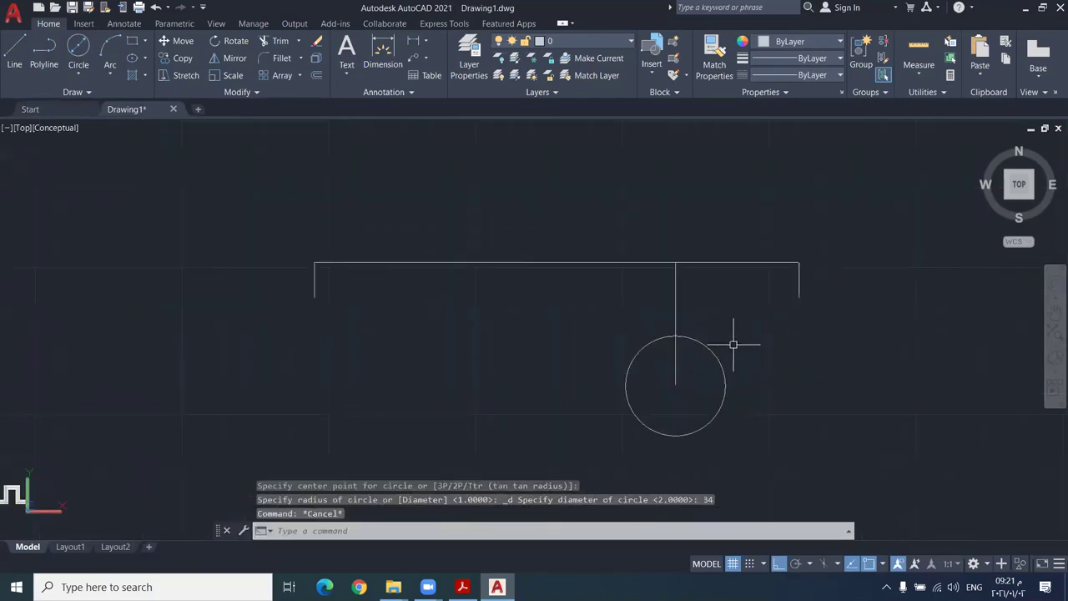
- Erase the 42-unit vertical construction line between the horizontal line and the circle's centre
scroll(691, 311, "down", 3)
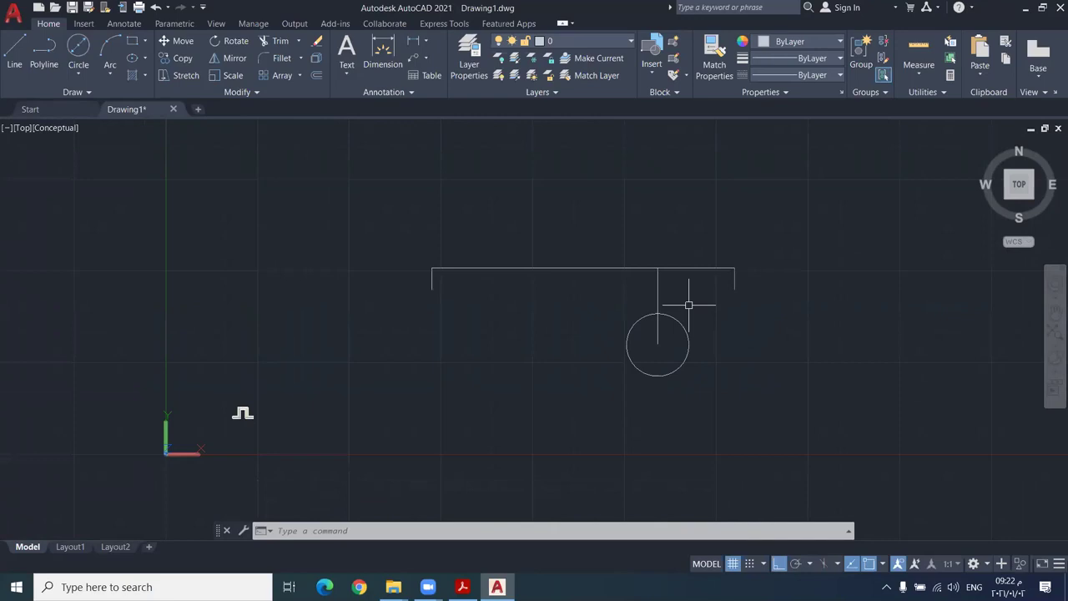
scroll(678, 293, "up", 2)
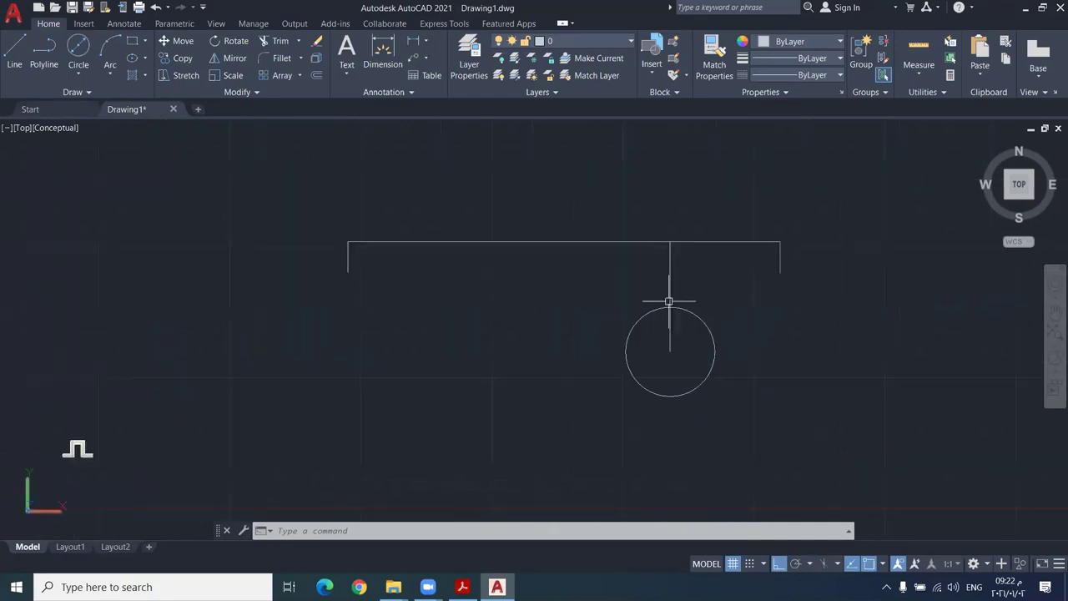
scroll(716, 261, "down", 2)
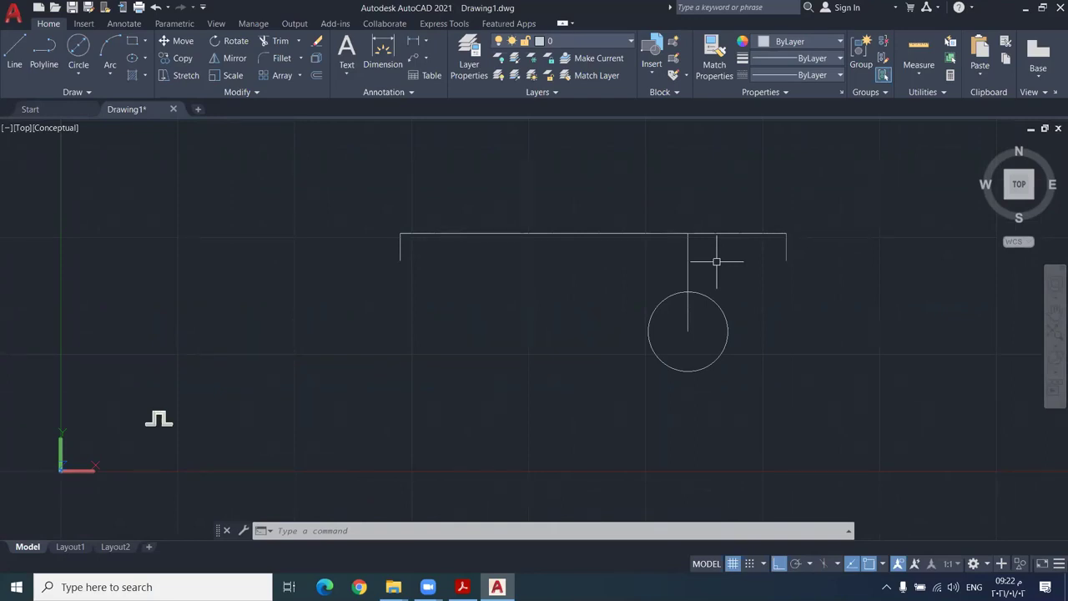
left_click(716, 261)
left_click(676, 265)
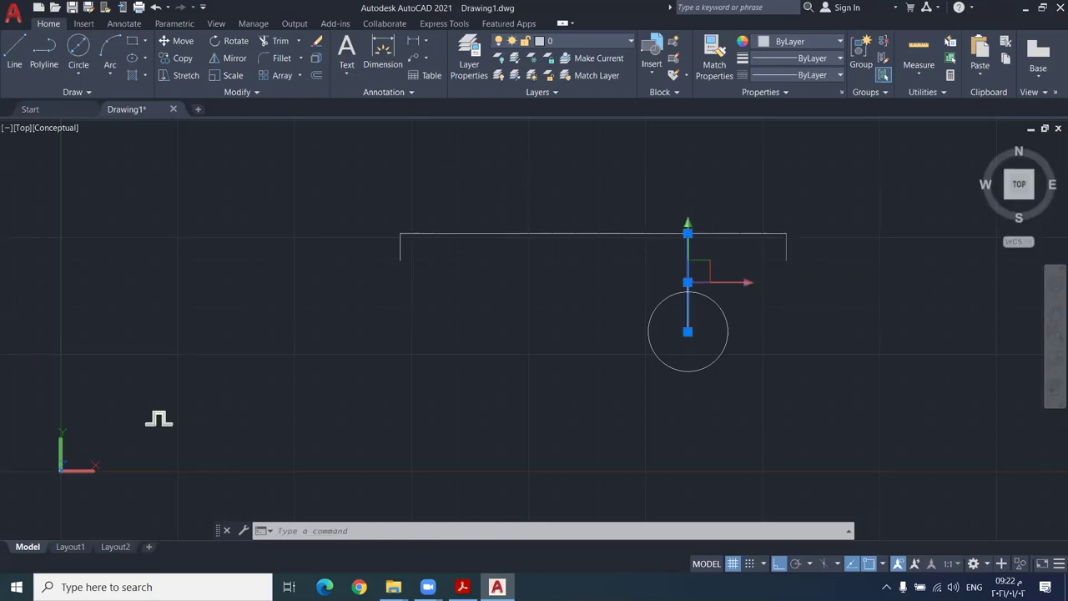
key("Delete")
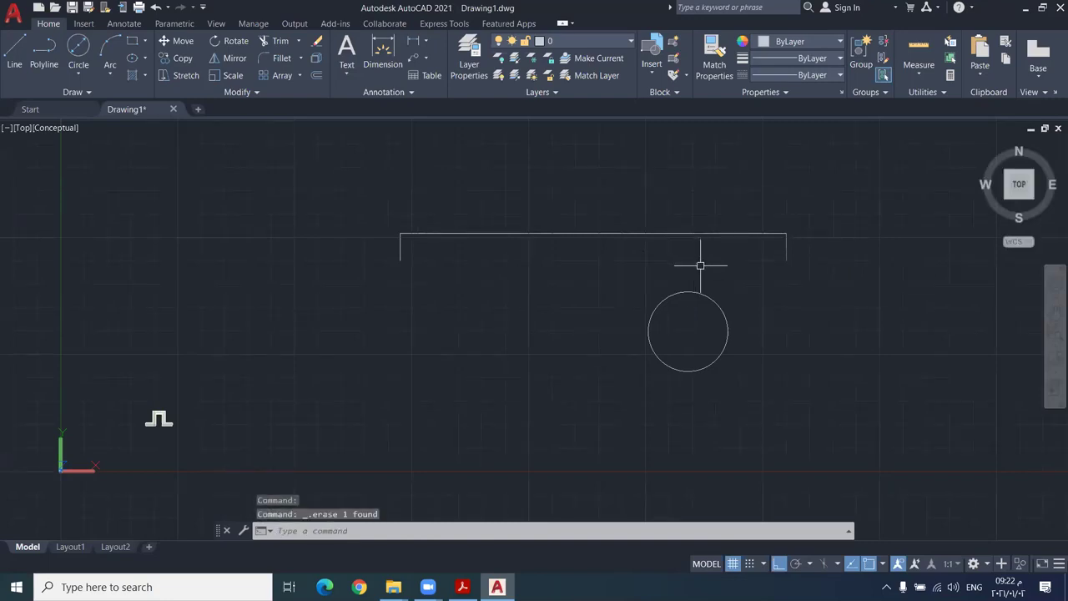
middle_click_drag(698, 265, 664, 266)
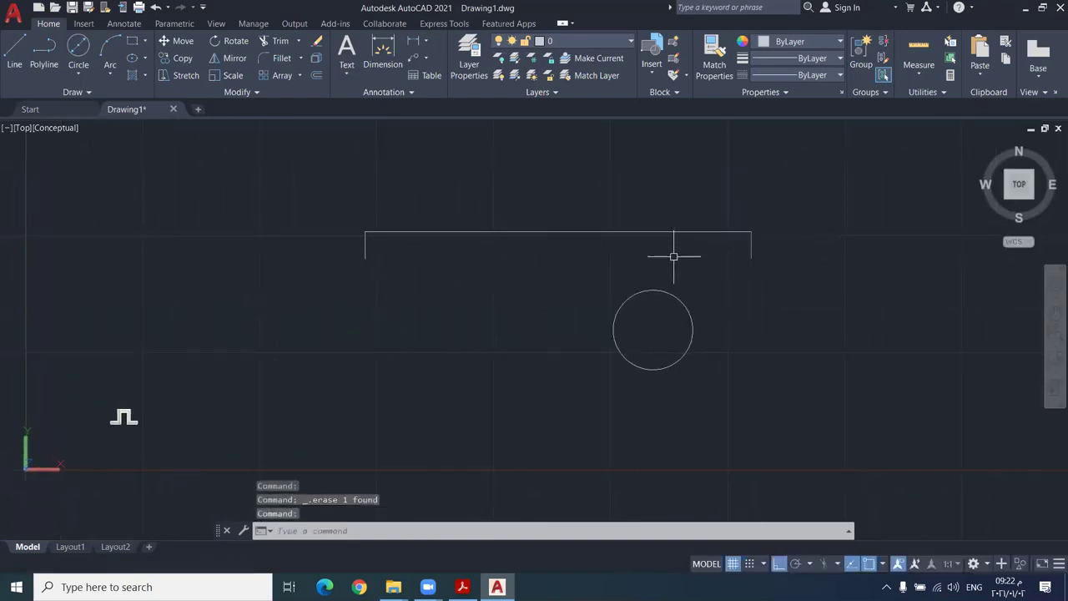
- Draw a concentric circle of radius 28 around the 34-diameter circle
left_click(87, 68)
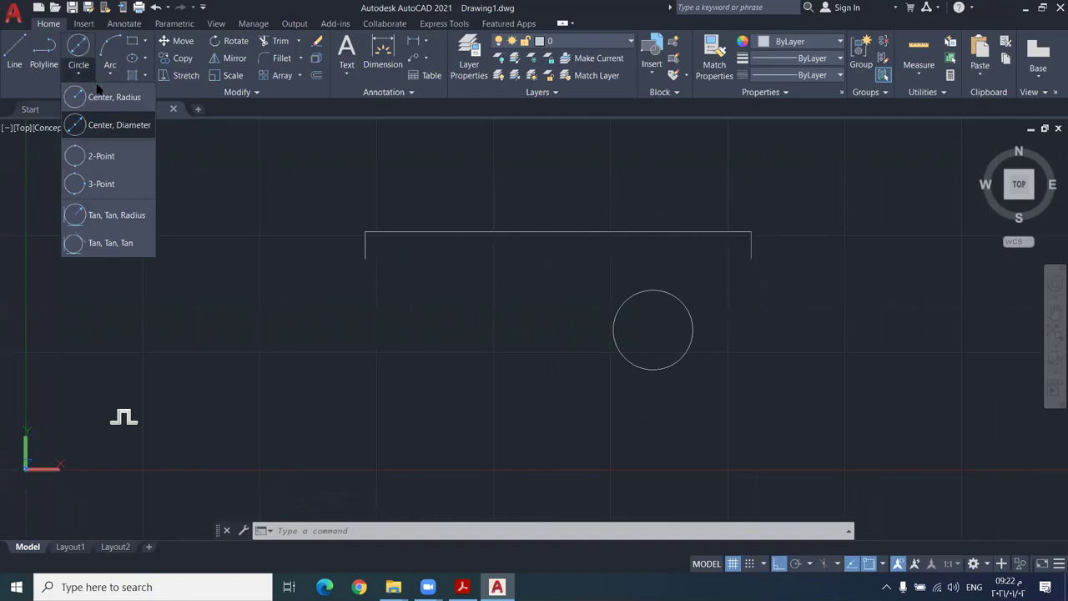
left_click(107, 104)
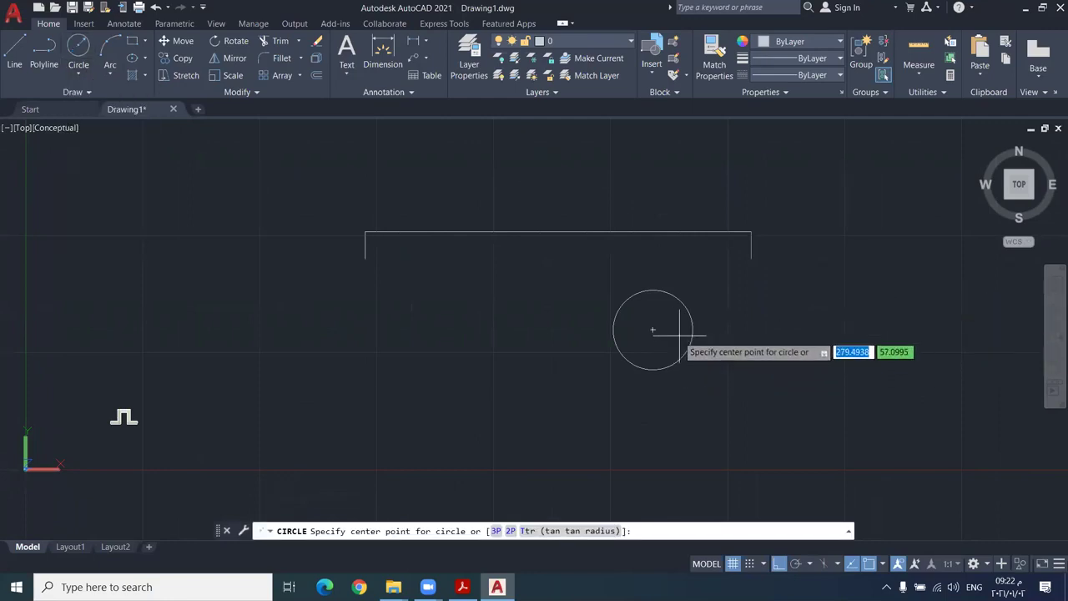
left_click(654, 329)
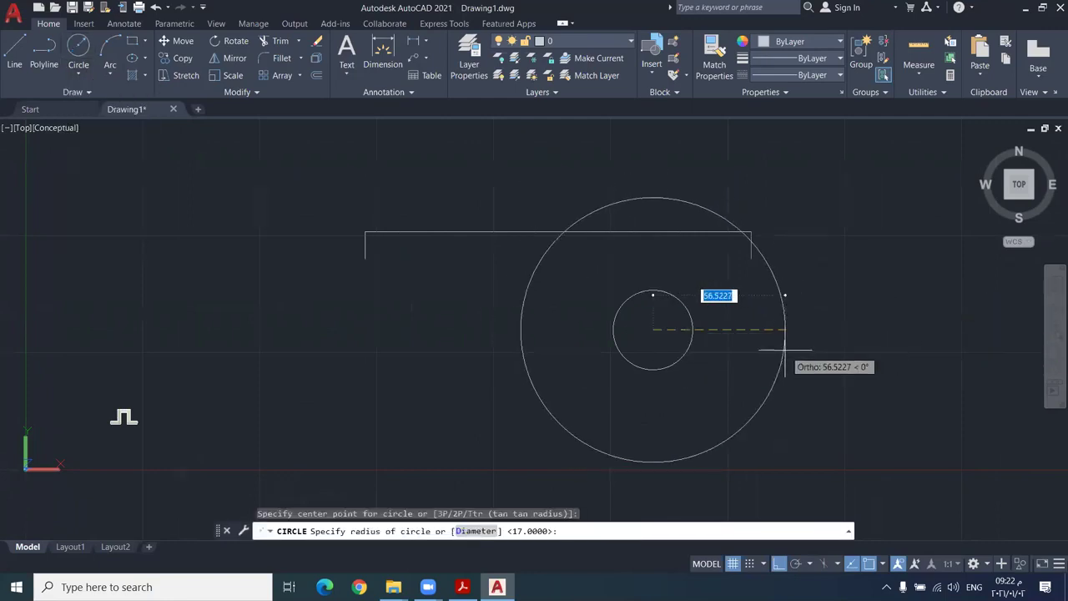
type("28")
key("Return")
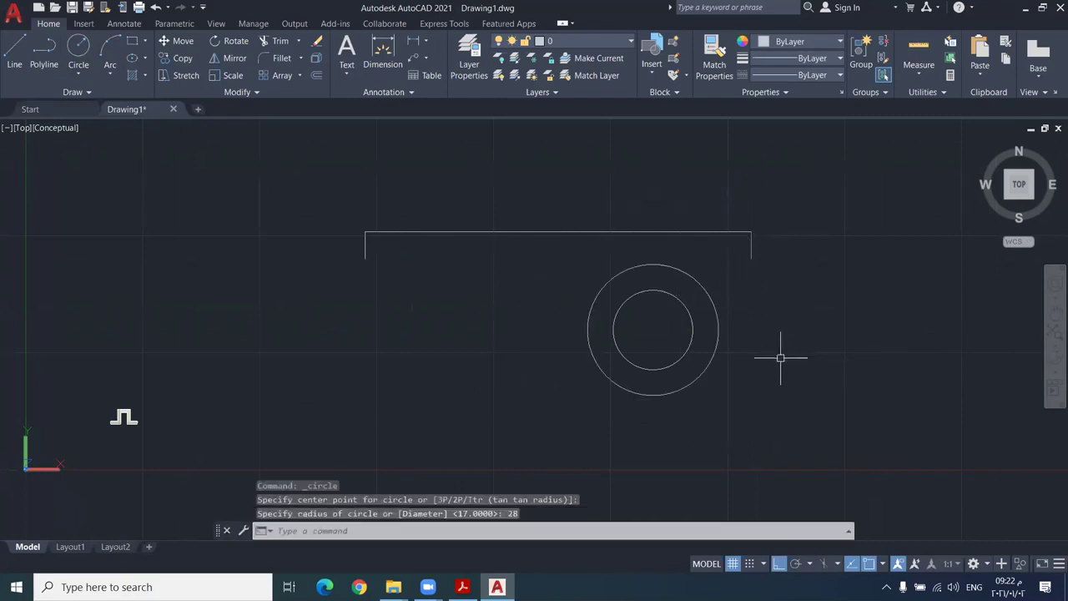
- Draw a line tangent to the outer circle's right side, ending at the lower end of the right 12-unit vertical line
type("l")
key("Return")
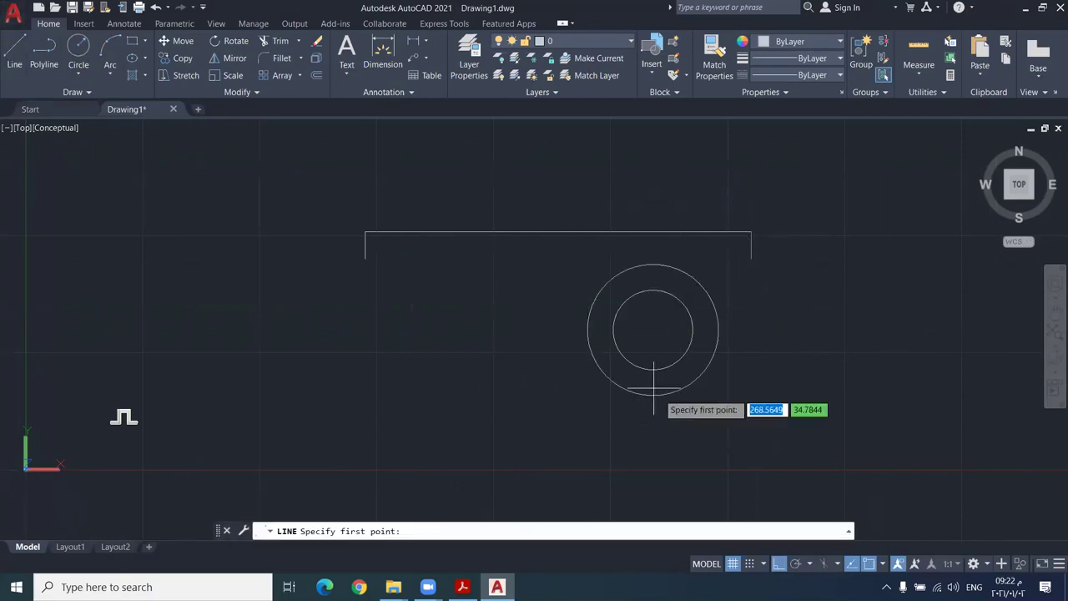
right_click(566, 417, "shift")
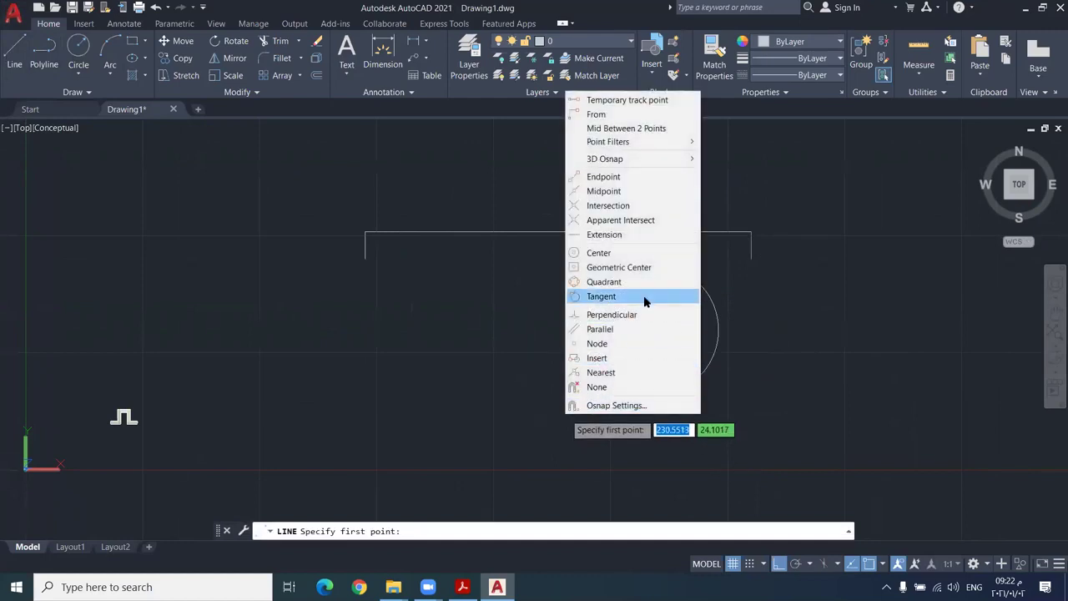
left_click(644, 297)
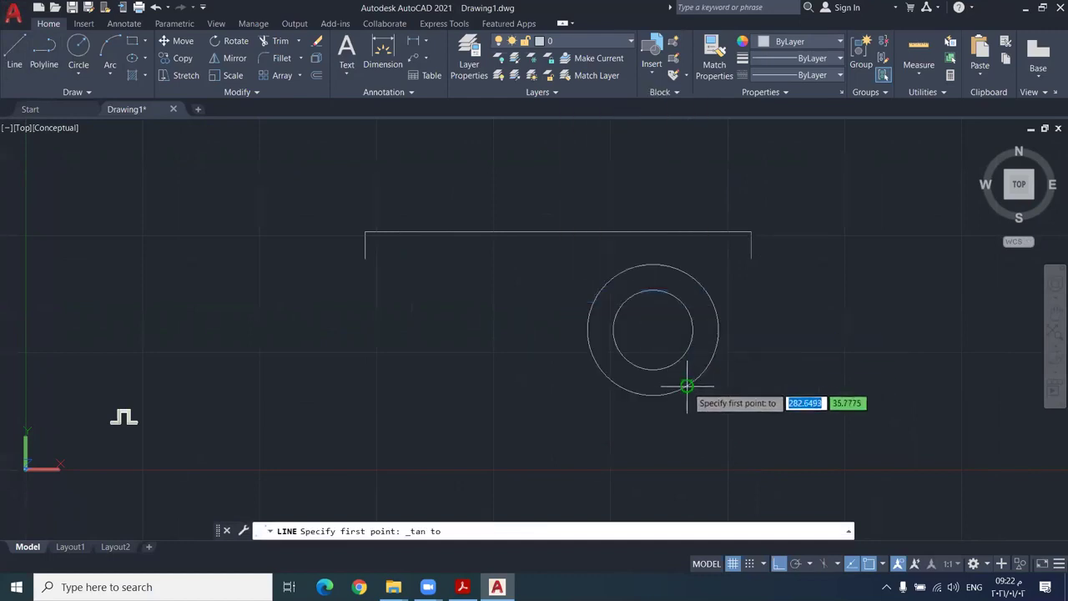
left_click(686, 382)
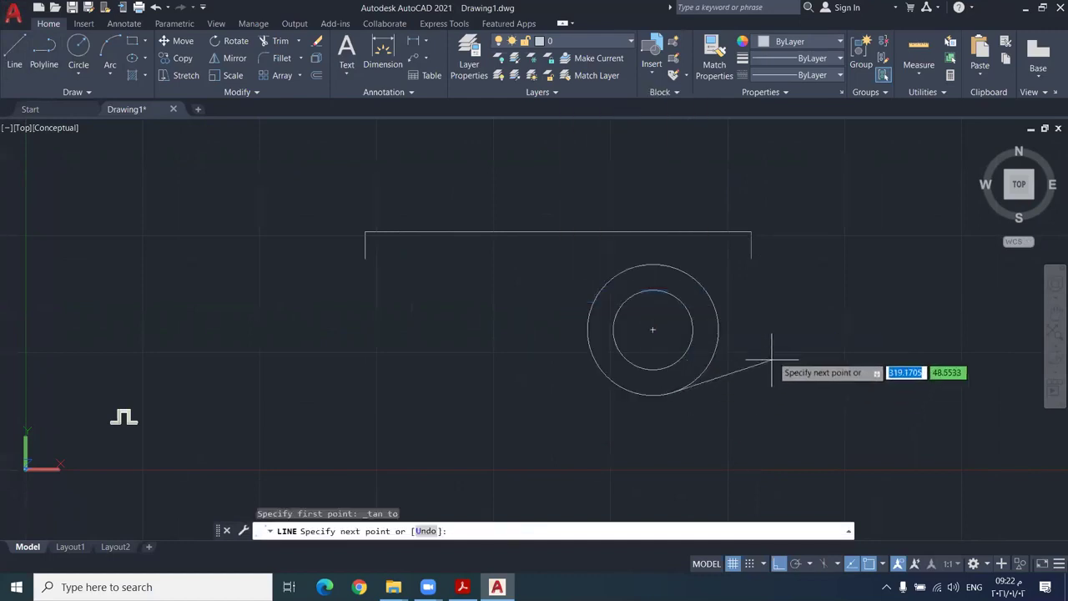
left_click(751, 260)
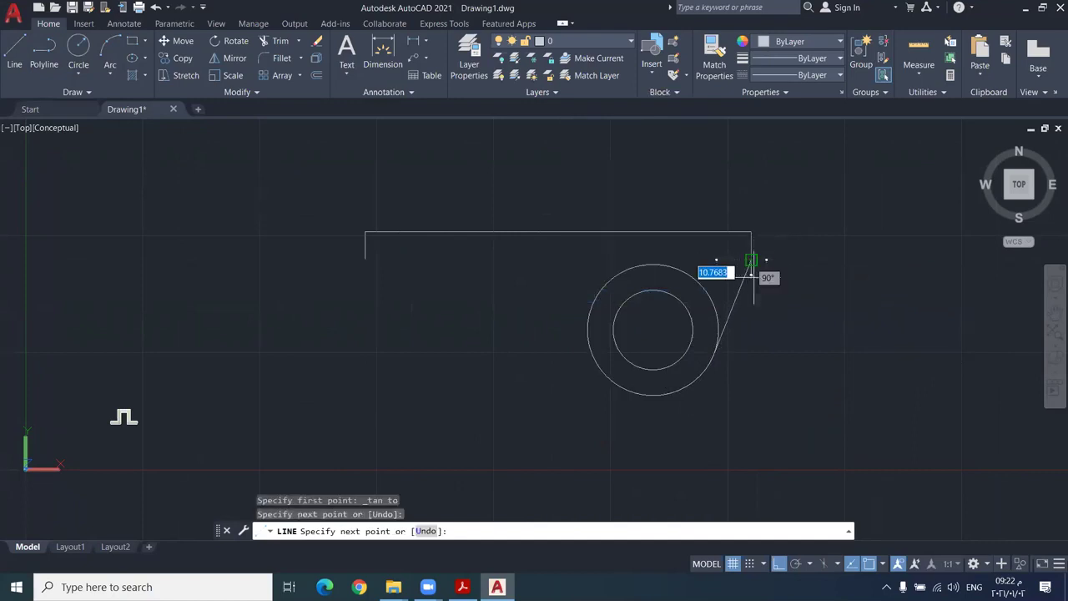
key("Escape")
scroll(751, 303, "up", 5)
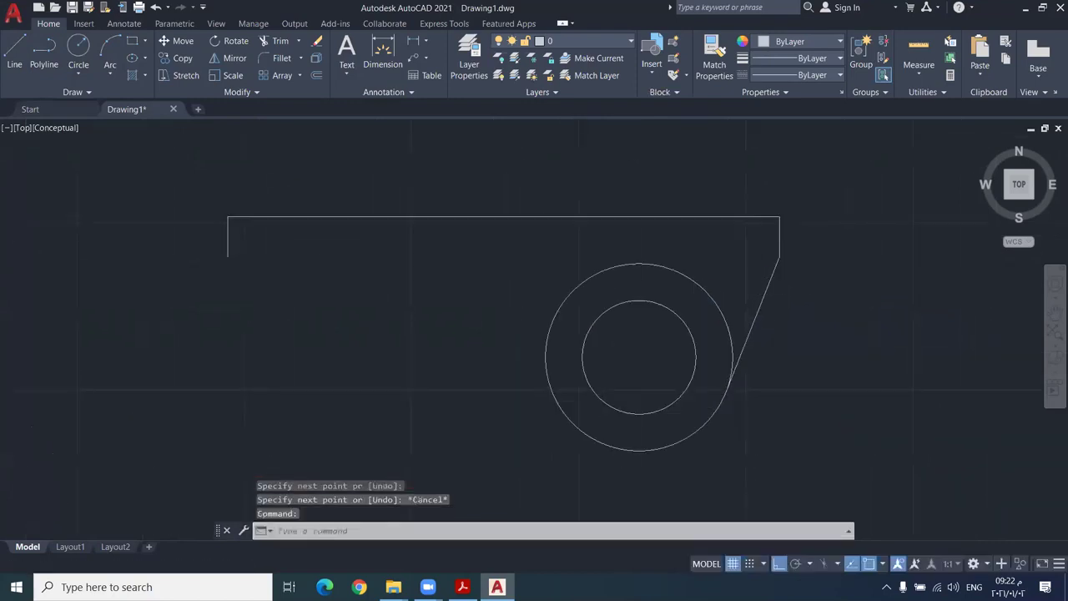
- With Ortho off, draw a line from the lower end of the left 12-unit vertical line tangent to the outer circle's lower left side
scroll(782, 266, "down", 5)
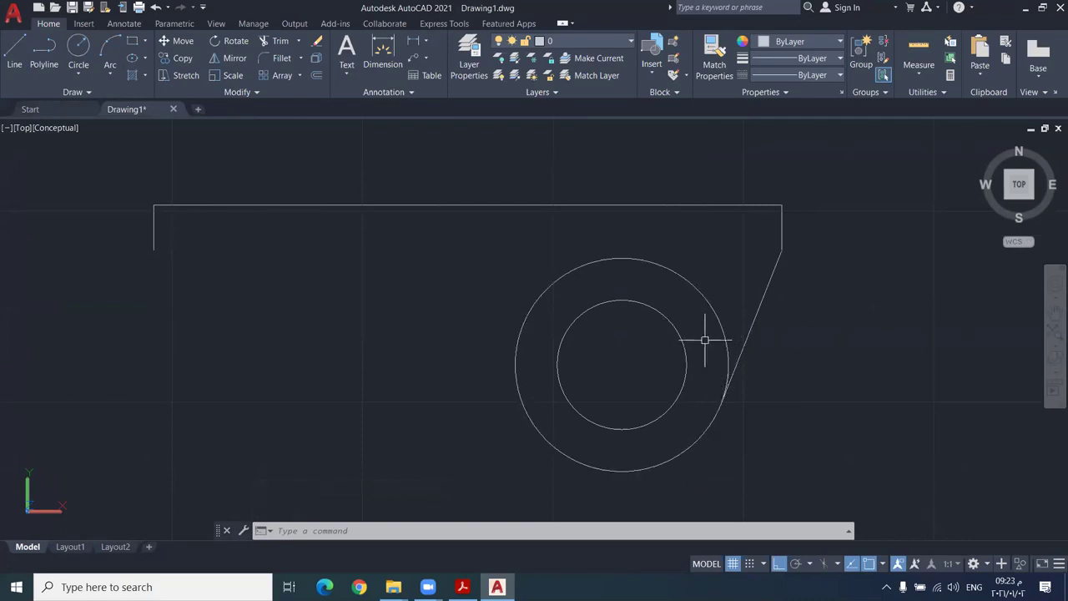
left_click(14, 51)
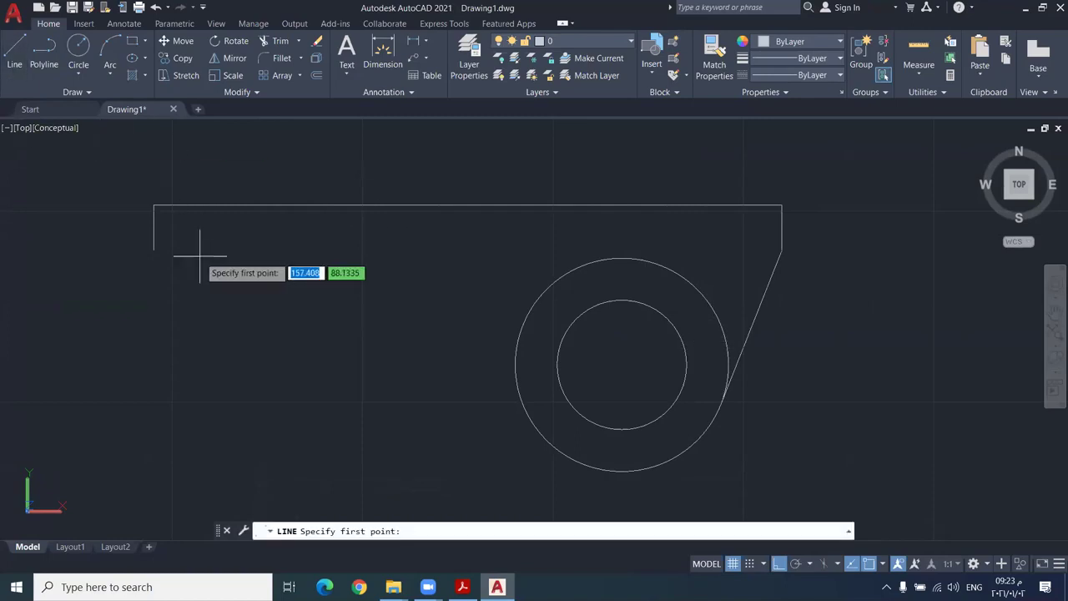
left_click(154, 248)
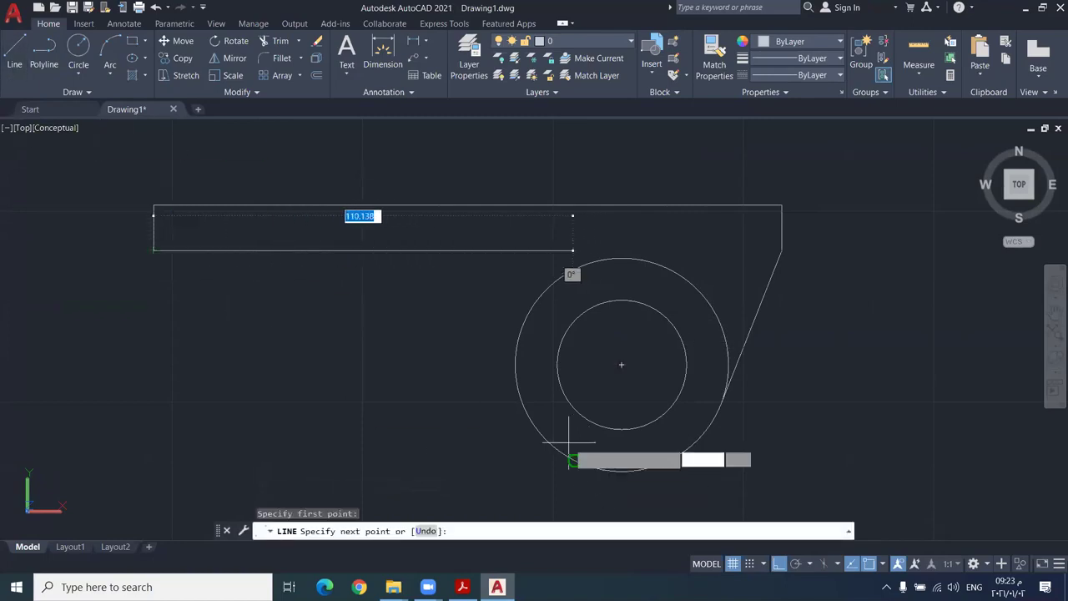
key("F8")
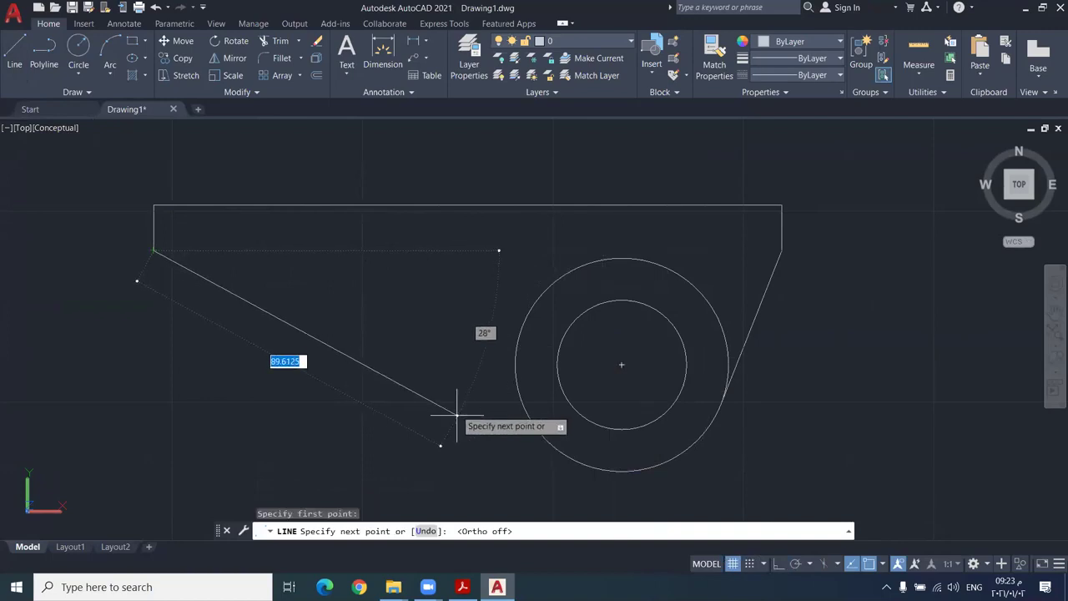
right_click(440, 391, "shift")
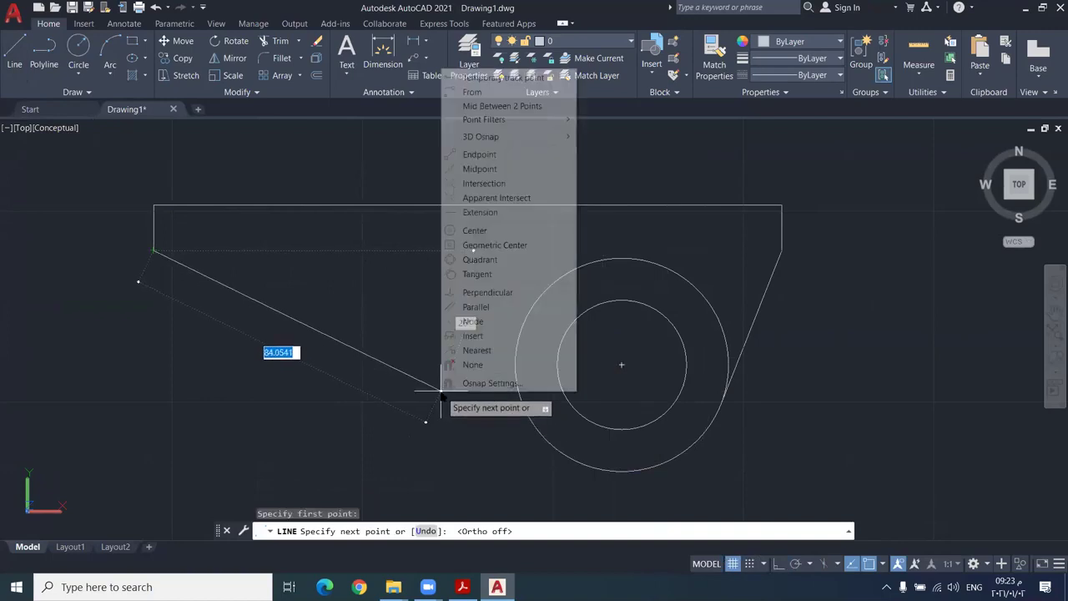
left_click(492, 274)
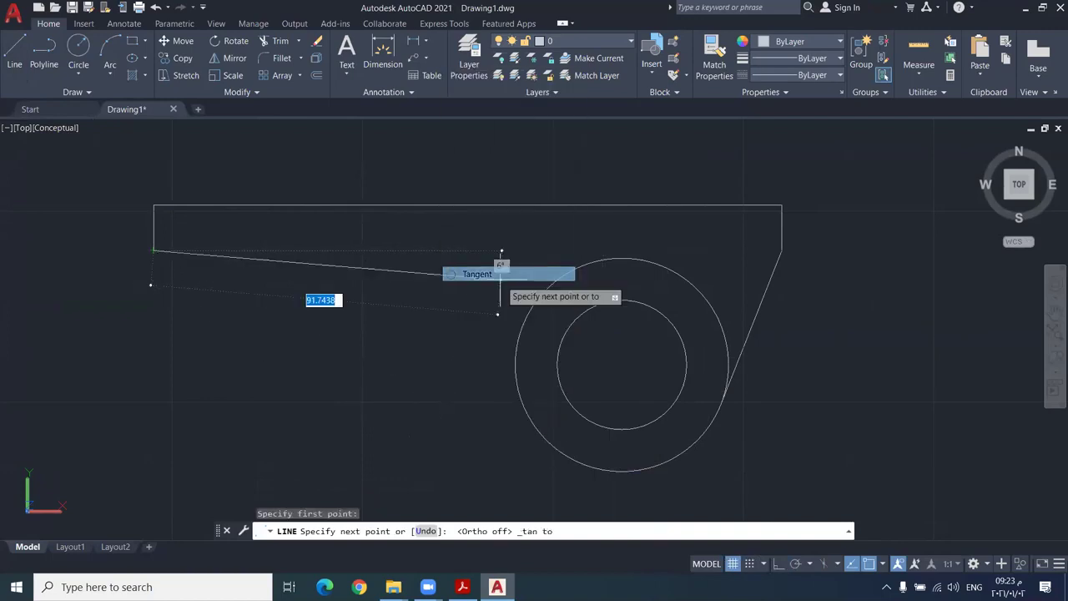
left_click(574, 461)
key("Escape")
scroll(659, 433, "down", 2)
scroll(684, 430, "up", 2)
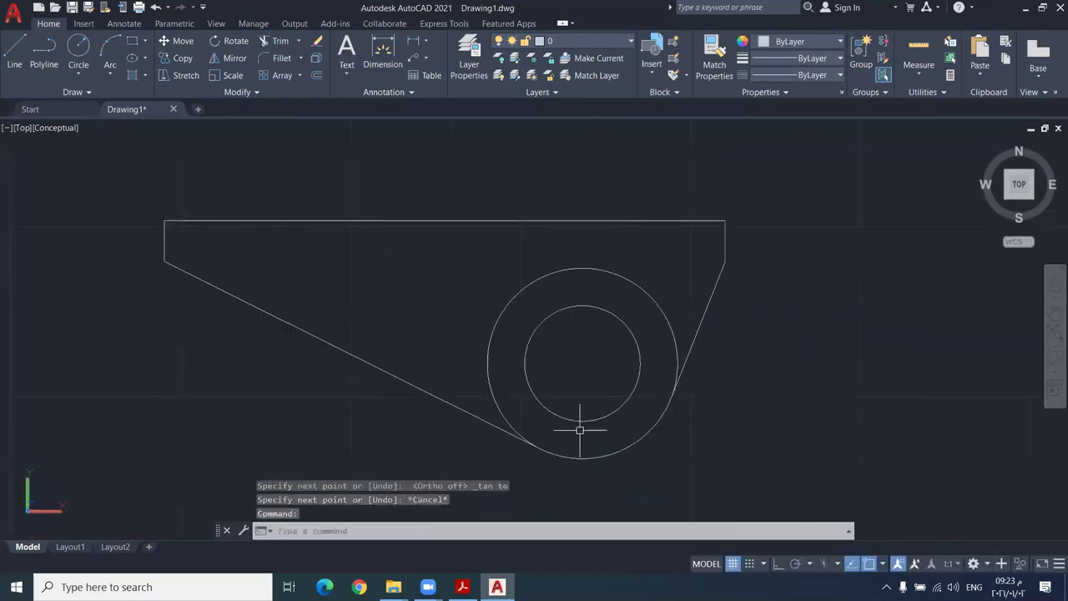
- Trim away the upper part of the outer circle between the two tangent lines
type("tr")
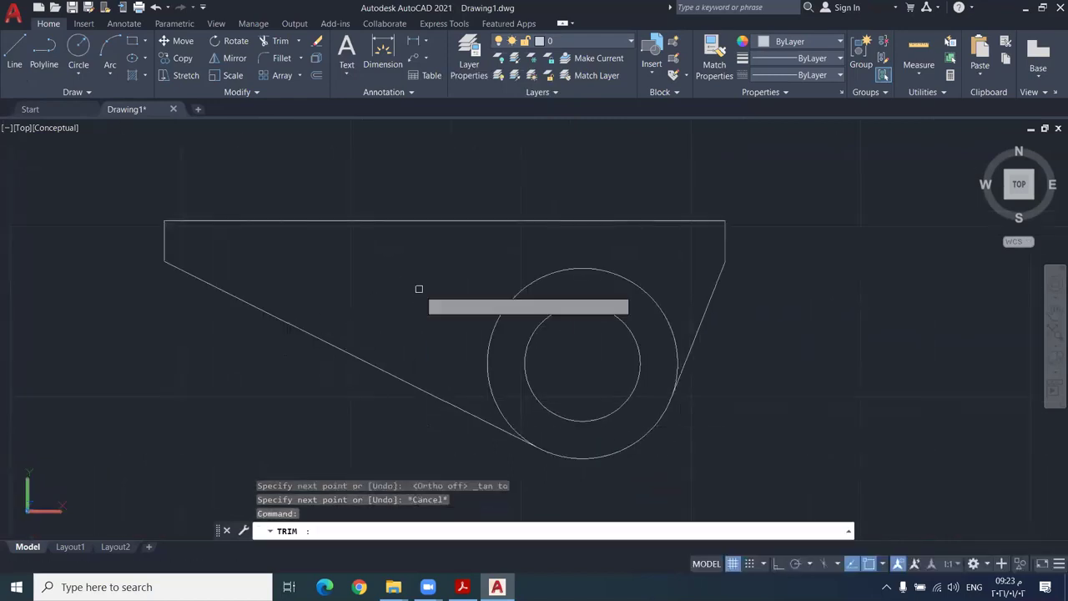
key("Return")
left_click(653, 298)
scroll(667, 305, "down", 2)
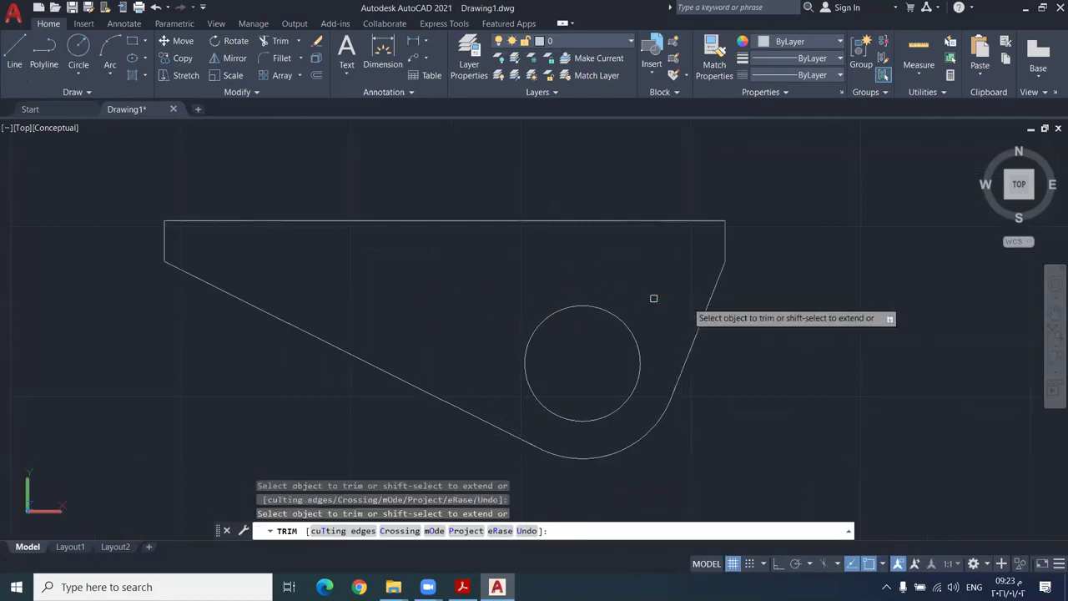
key("Escape")
scroll(701, 317, "up", 2)
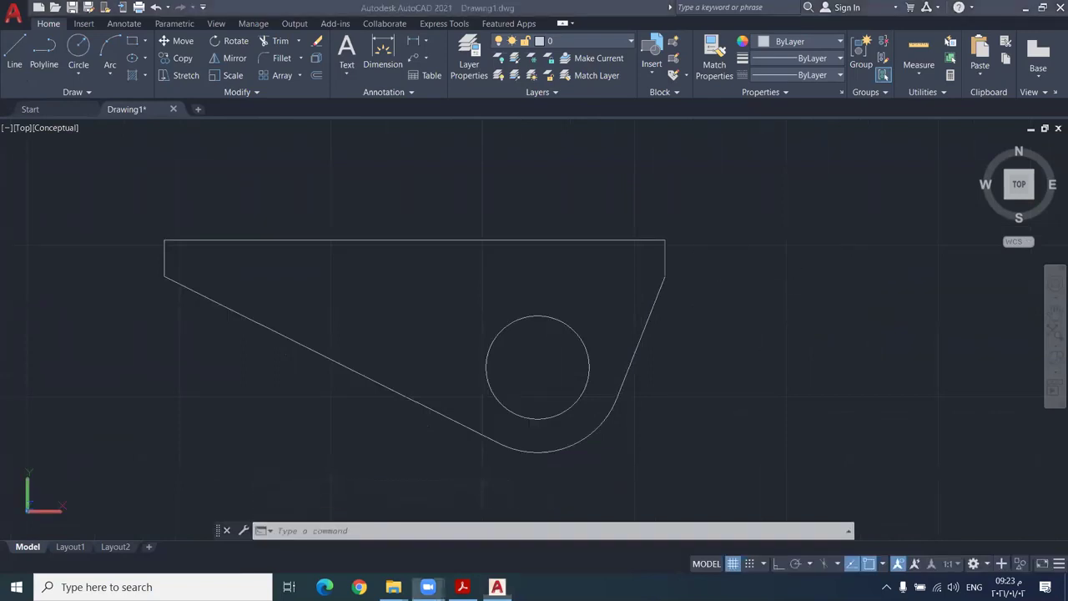
scroll(668, 309, "down", 1)
scroll(671, 307, "down", 1)
middle_click_drag(671, 307, 684, 306)
scroll(682, 310, "up", 2)
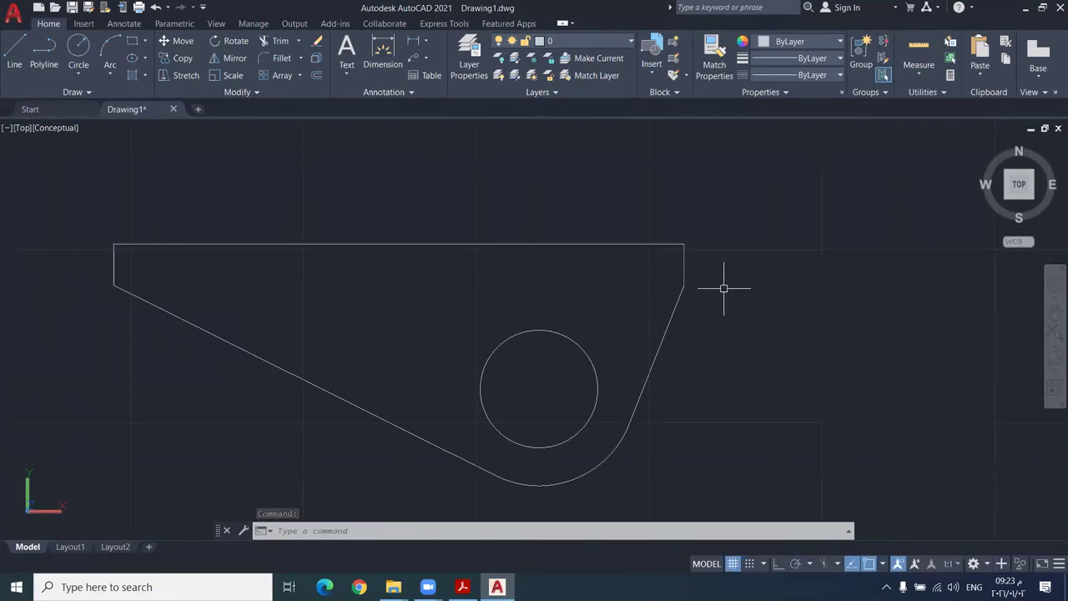
scroll(567, 242, "up", 3)
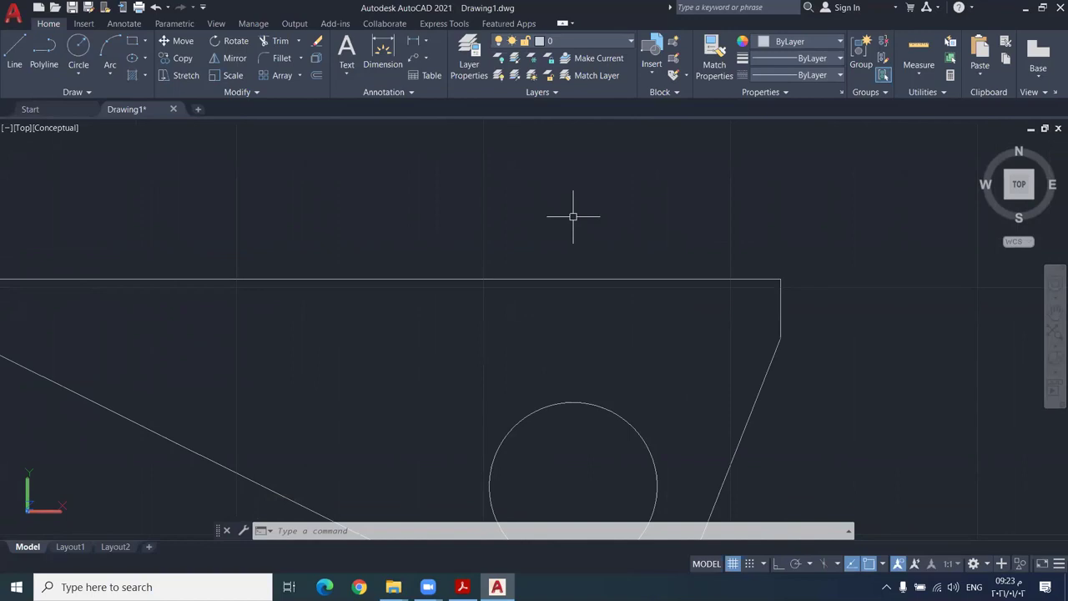
scroll(627, 243, "down", 2)
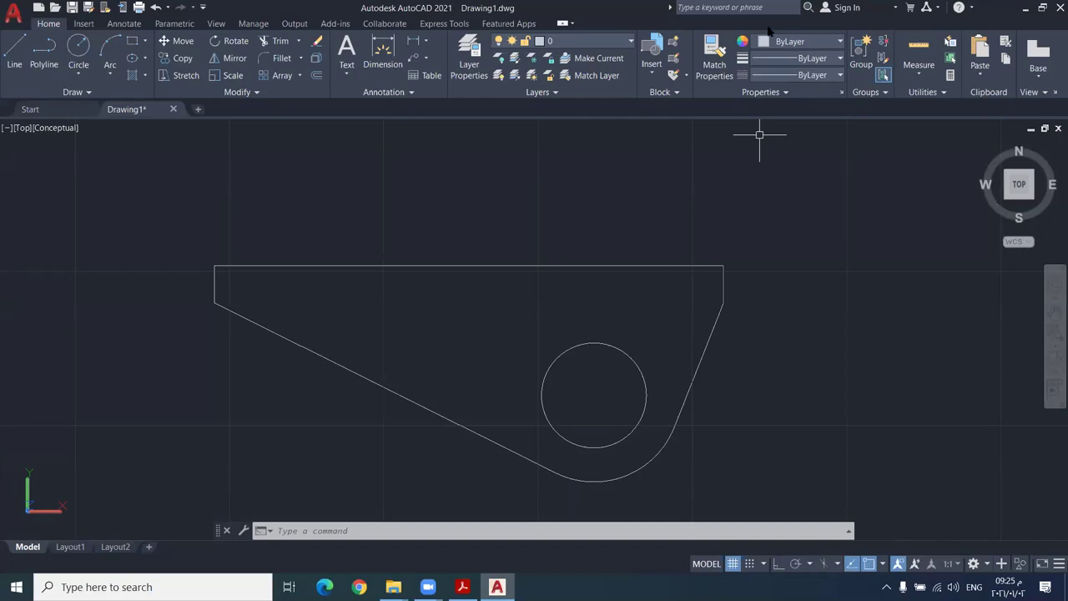
type("l")
key("Return")
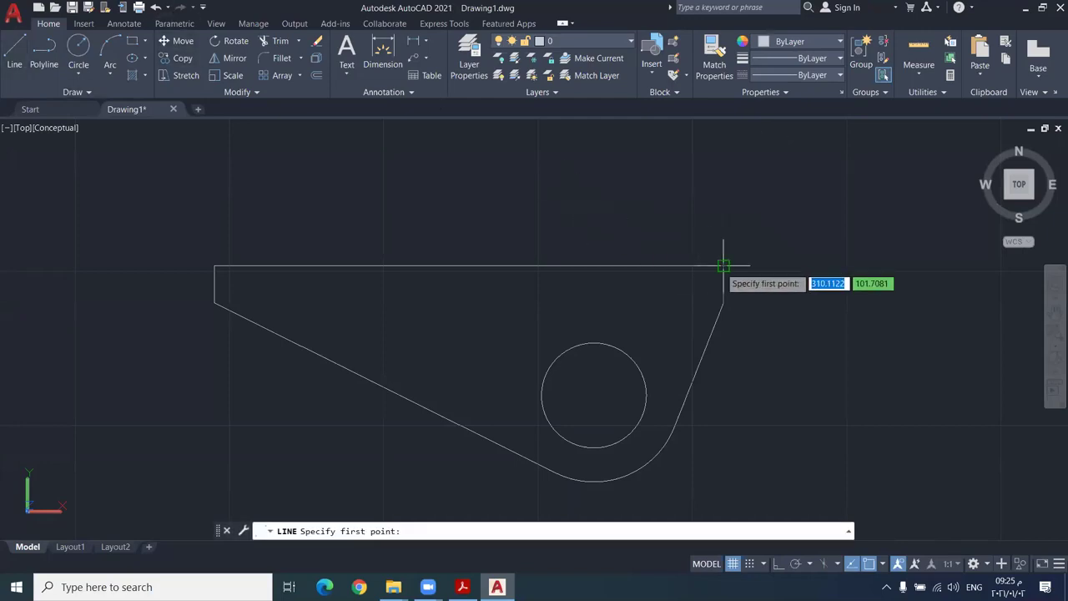
left_click(723, 266)
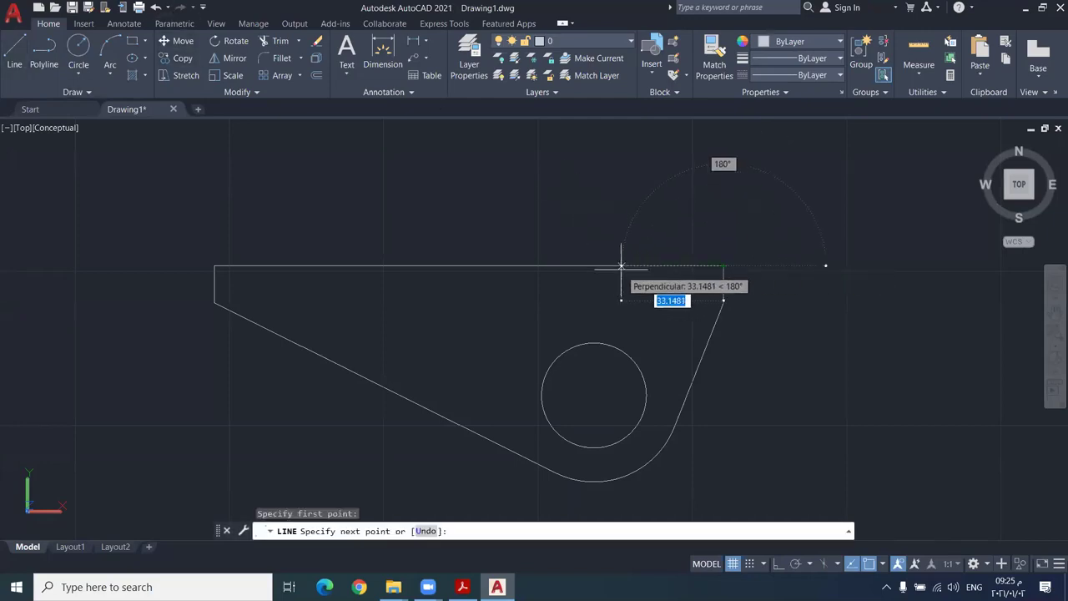
type("42")
key("Return")
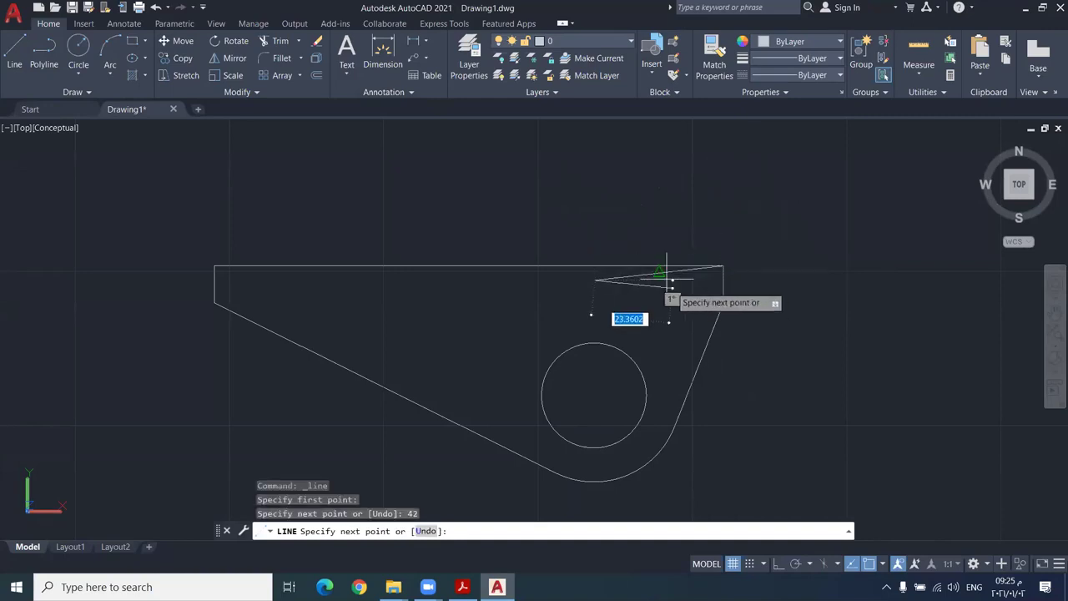
key("Escape")
left_click(652, 280)
key("Delete")
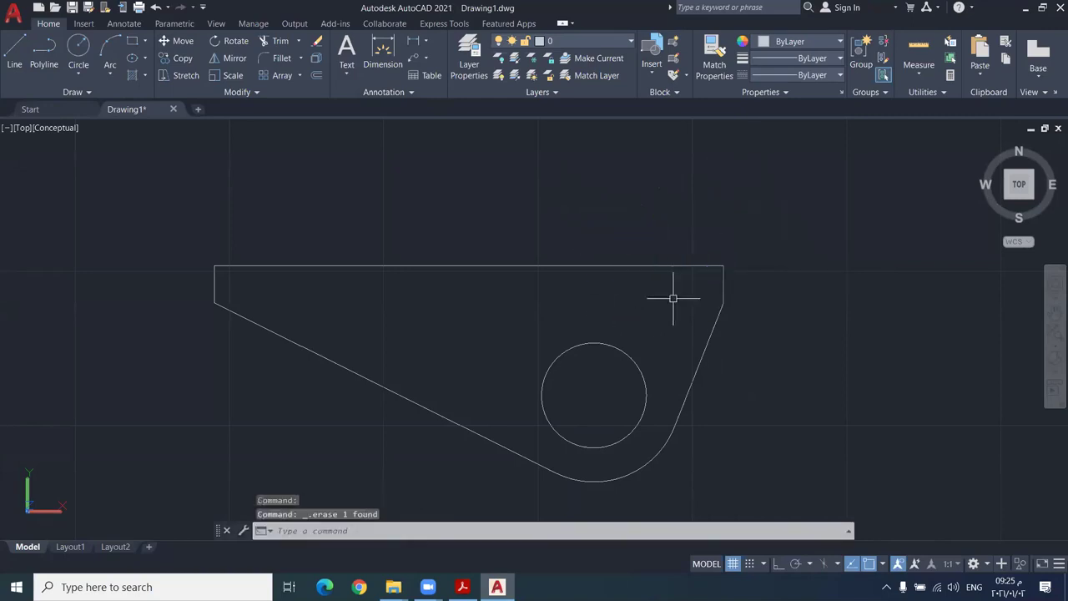
- With Ortho on, draw a line from the outline's upper right corner 42 units left along the top edge, continuing 8 units straight up
key("F8")
left_click(14, 49)
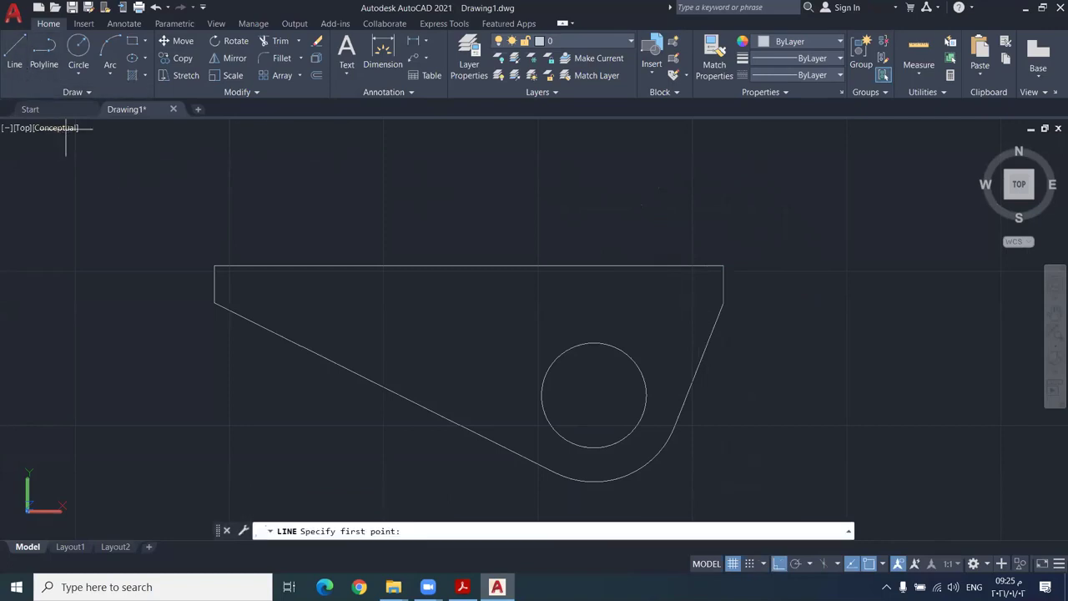
left_click(724, 265)
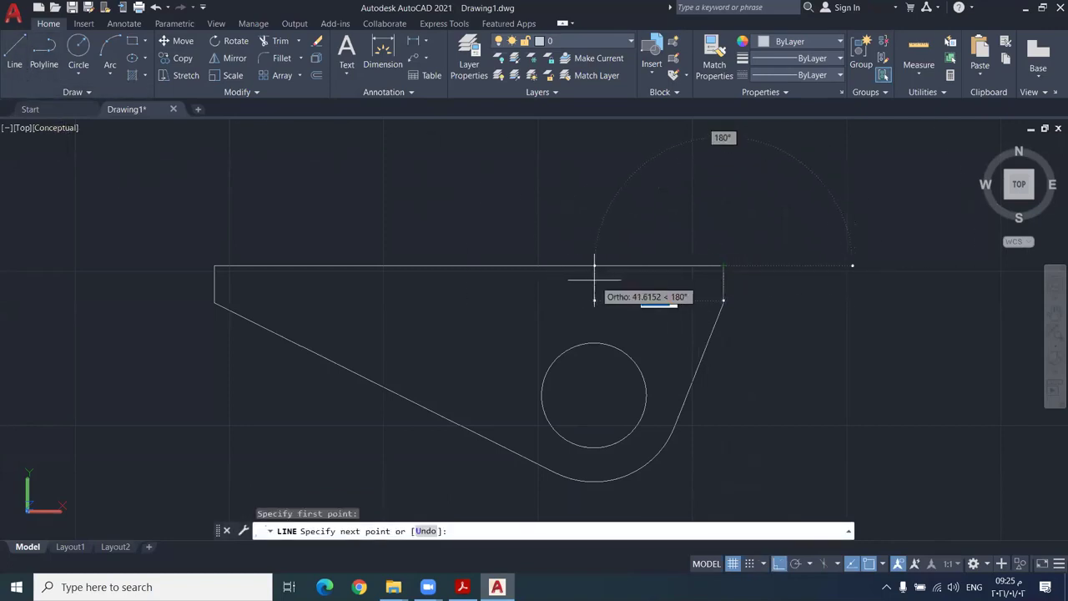
type("42")
key("Return")
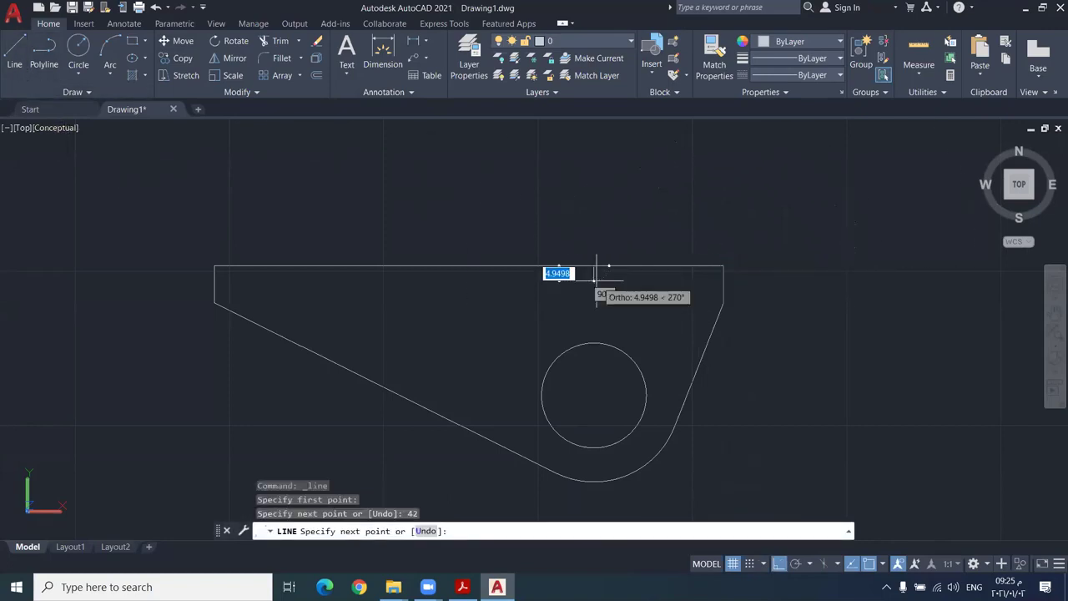
scroll(622, 215, "up", 2)
scroll(621, 215, "up", 3)
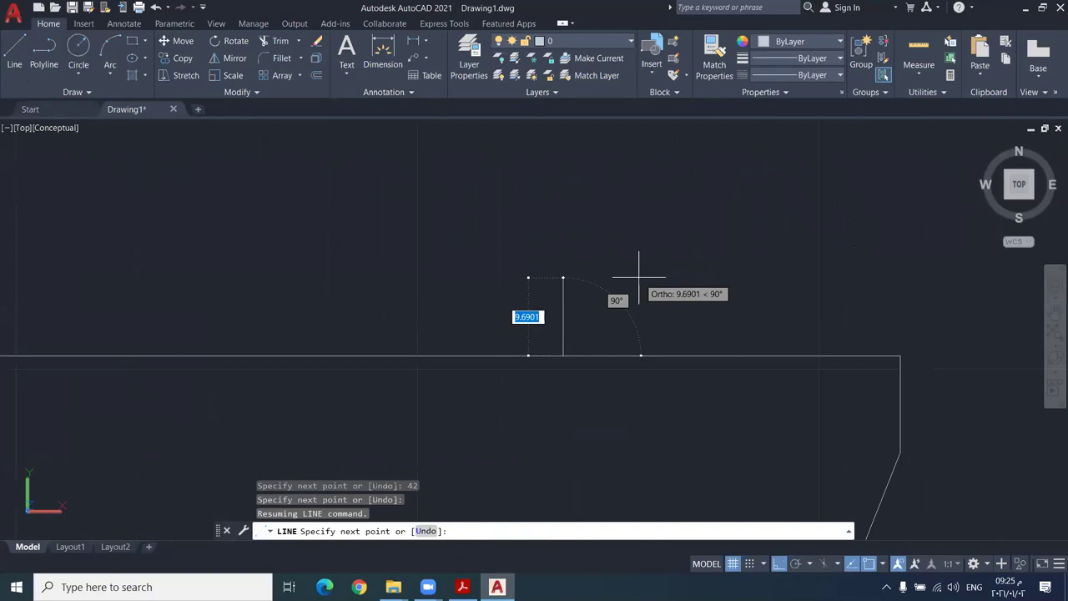
type("8")
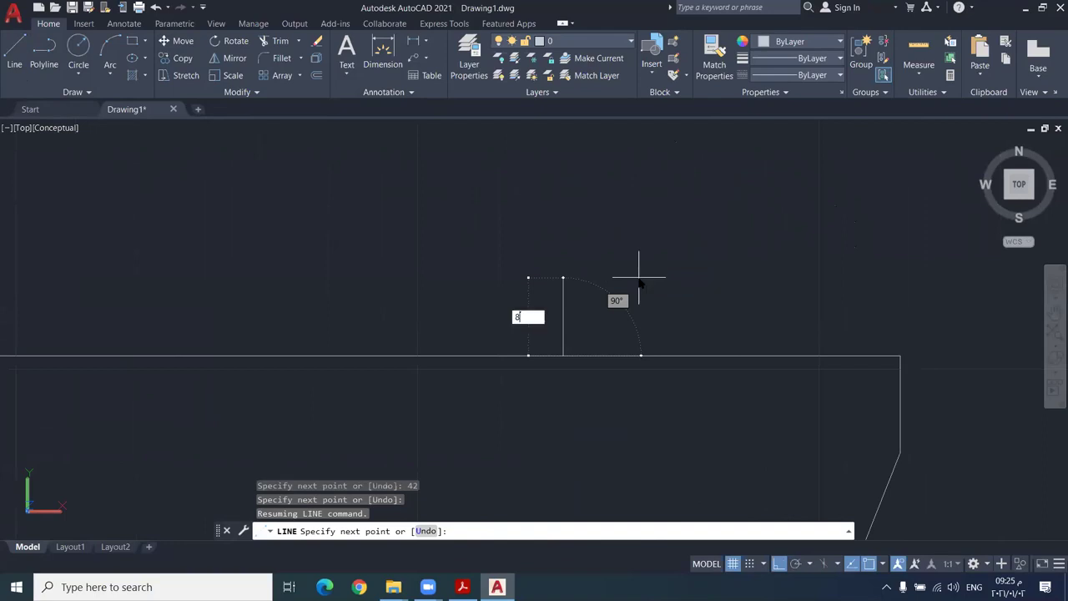
key("Return")
key("Escape")
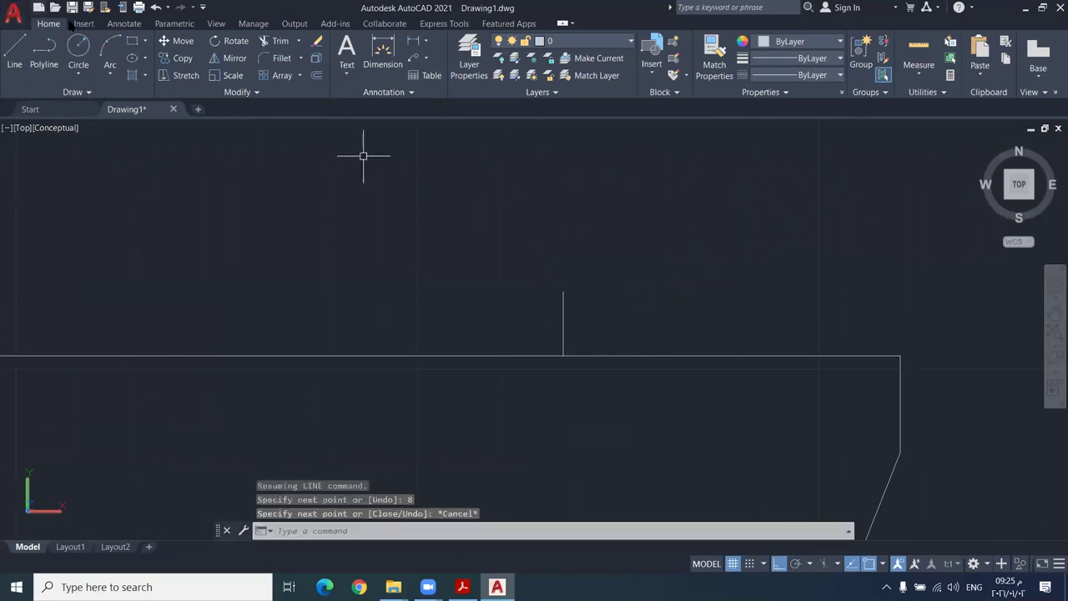
- Offset the 8-unit vertical line by 18 to both its right and left sides
left_click(24, 64)
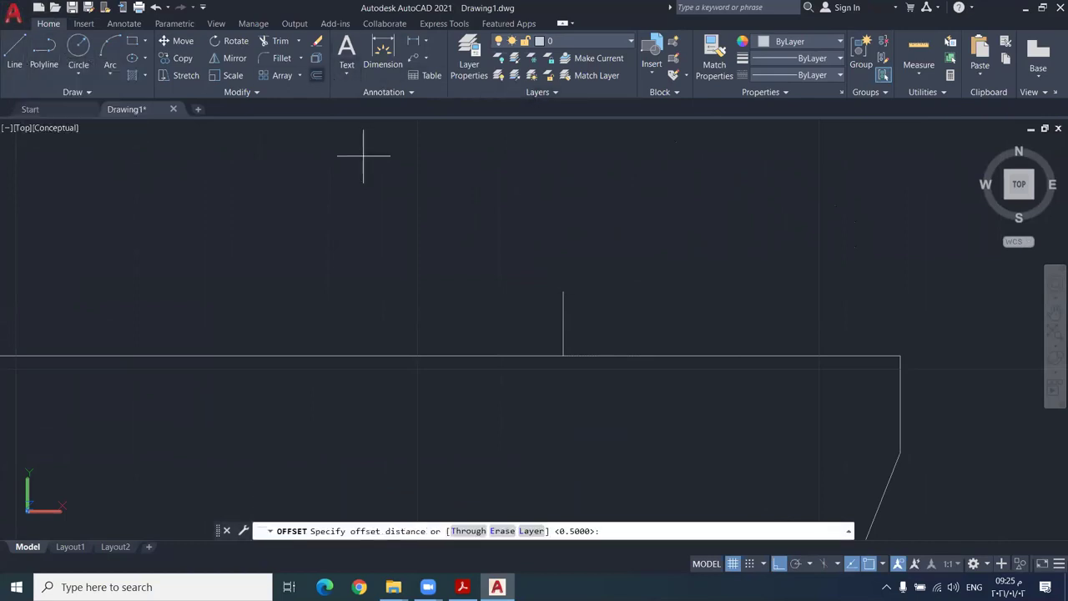
left_click(316, 75)
type("18")
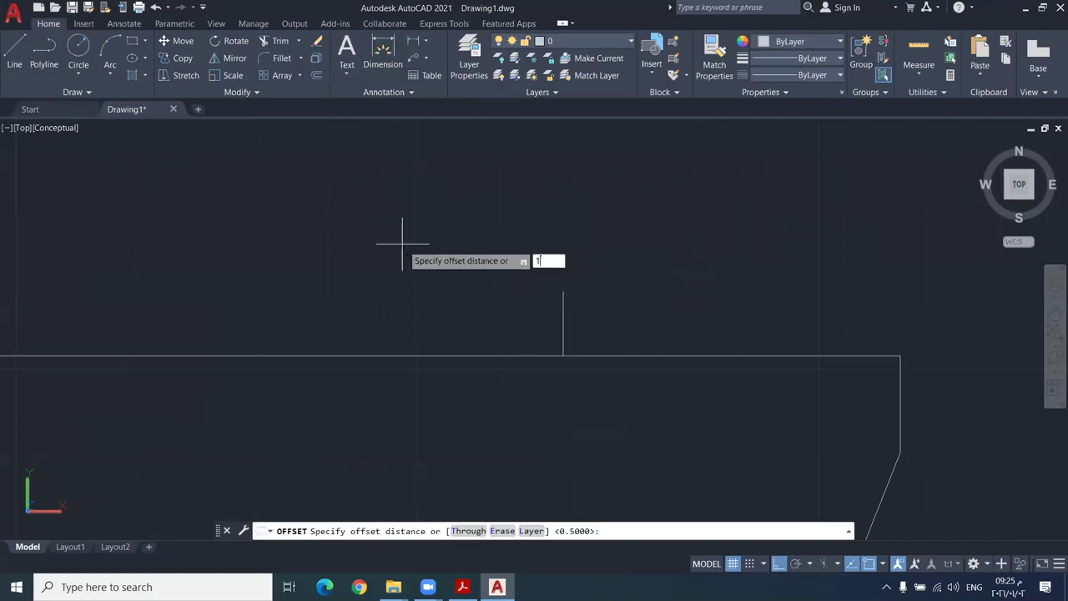
key("Return")
left_click(561, 312)
left_click(613, 335)
left_click(561, 326)
left_click(492, 330)
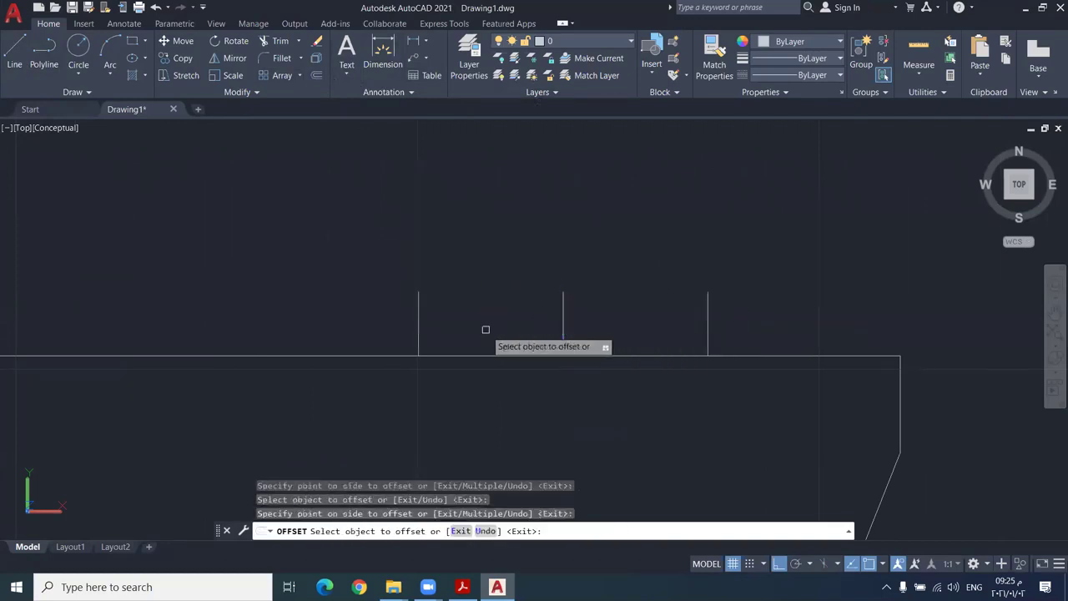
key("Return")
- Delete the original middle vertical line between the two offset copies
scroll(554, 305, "down", 2)
scroll(553, 309, "up", 1)
left_click(563, 315)
key("Delete")
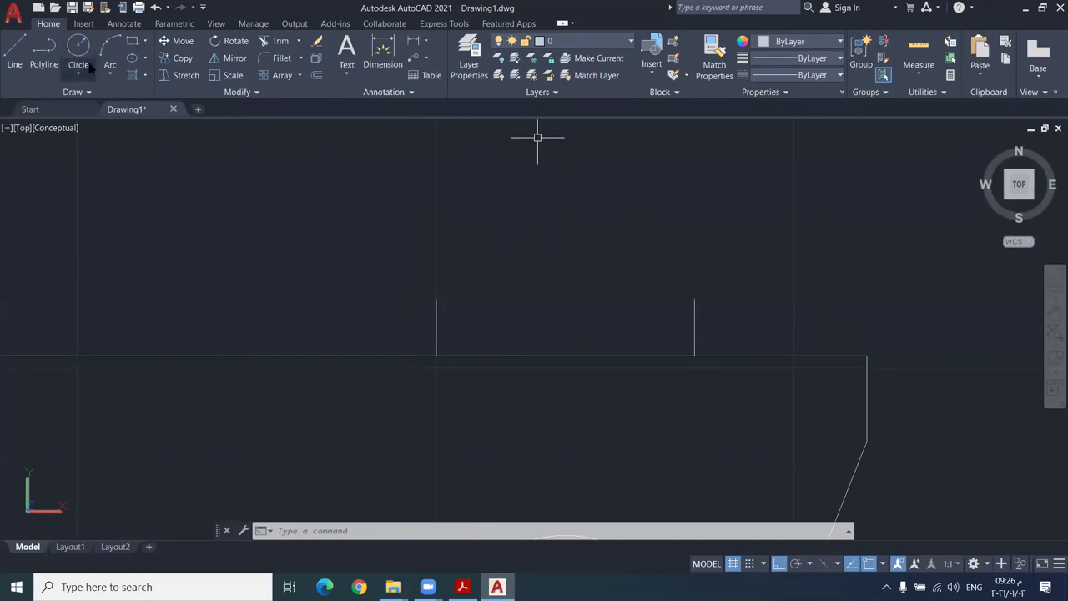
- Offset each of the two short vertical lines outward by 16, one to the right and one to the left
left_click(318, 76)
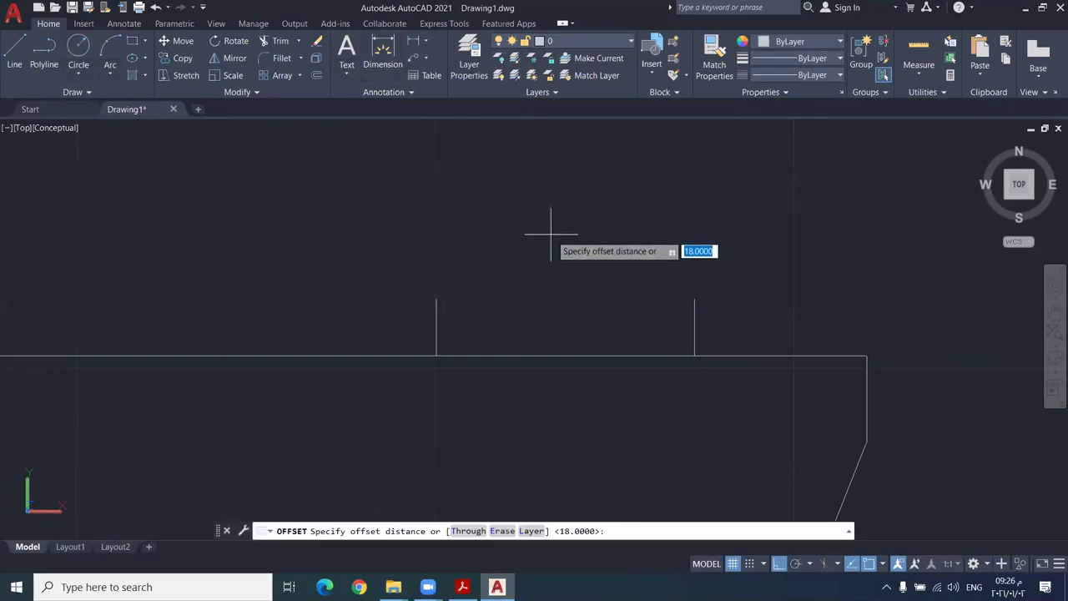
type("16")
key("Return")
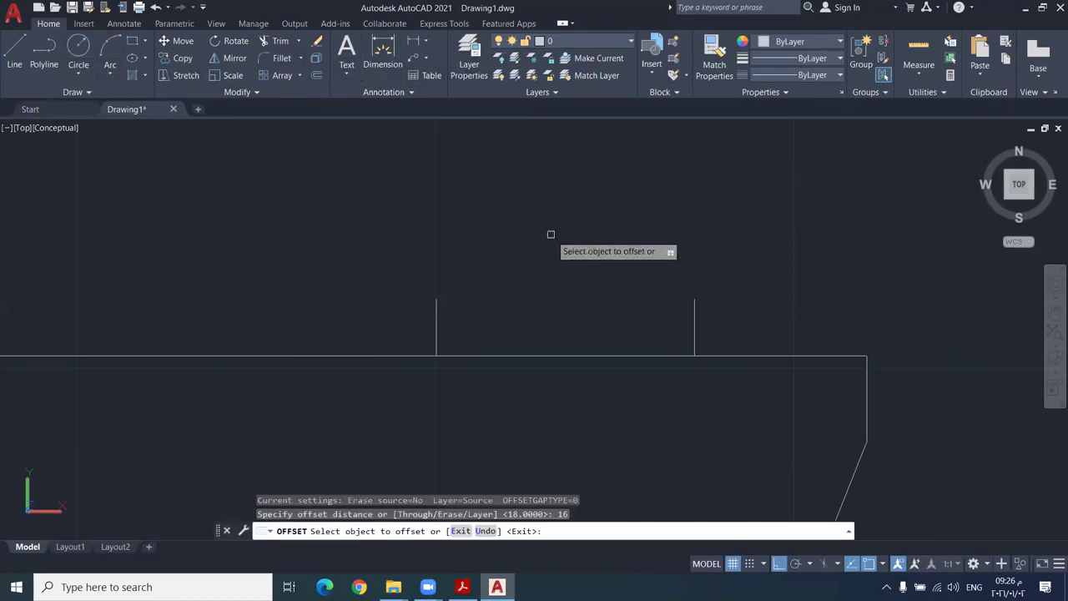
left_click(695, 329)
left_click(755, 313)
scroll(589, 334, "down", 2)
middle_click_drag(589, 334, 664, 356)
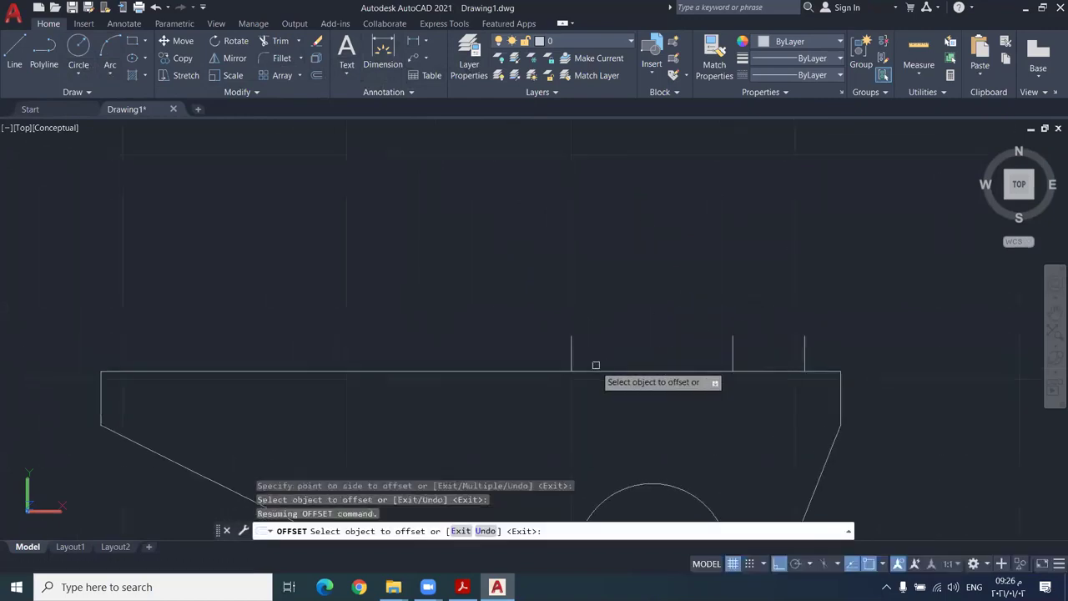
scroll(705, 358, "up", 2)
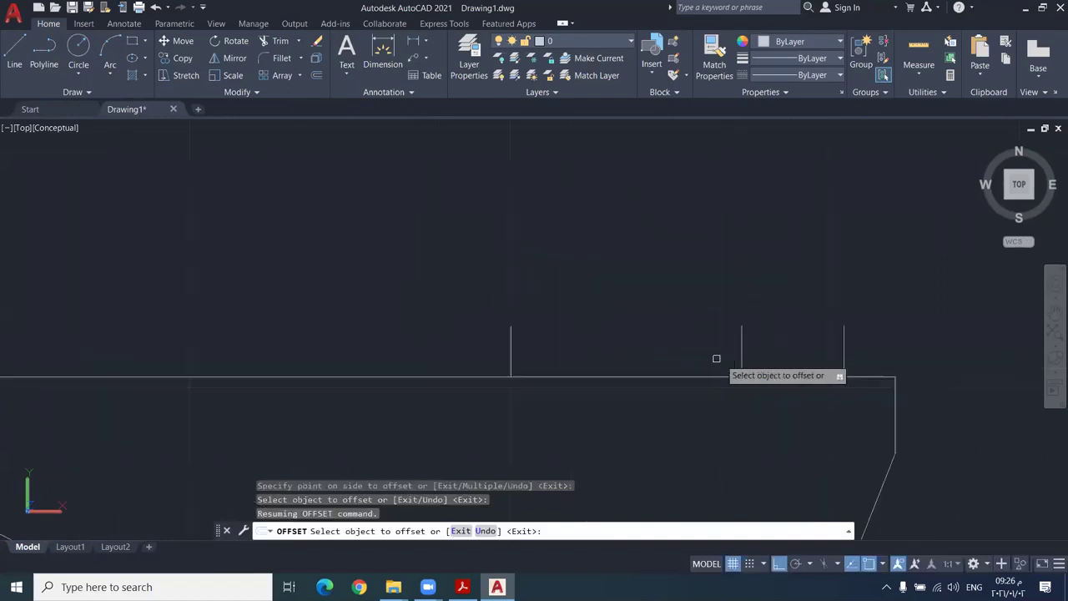
left_click(511, 355)
left_click(459, 354)
key("Escape")
scroll(560, 341, "down", 2)
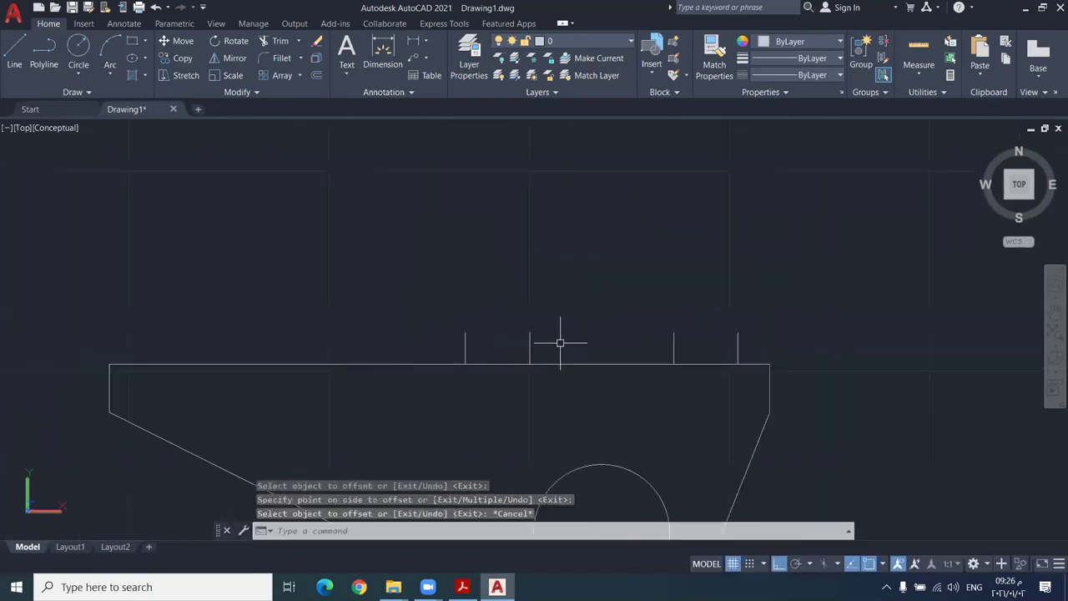
- Delete the two inner short vertical lines above the top edge, keeping the outermost pair
scroll(604, 351, "up", 2)
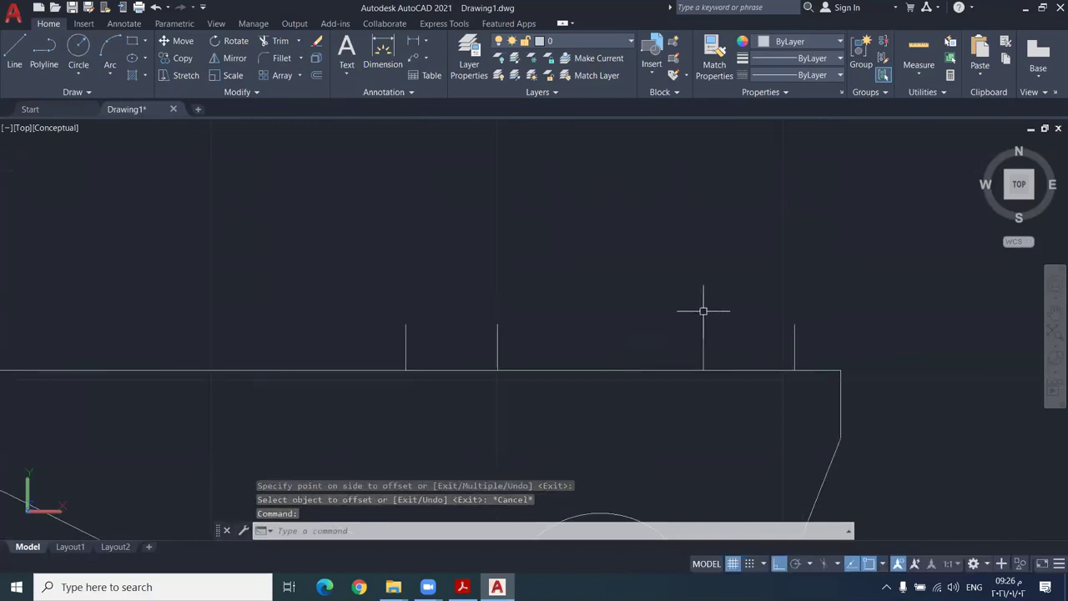
left_click(740, 318)
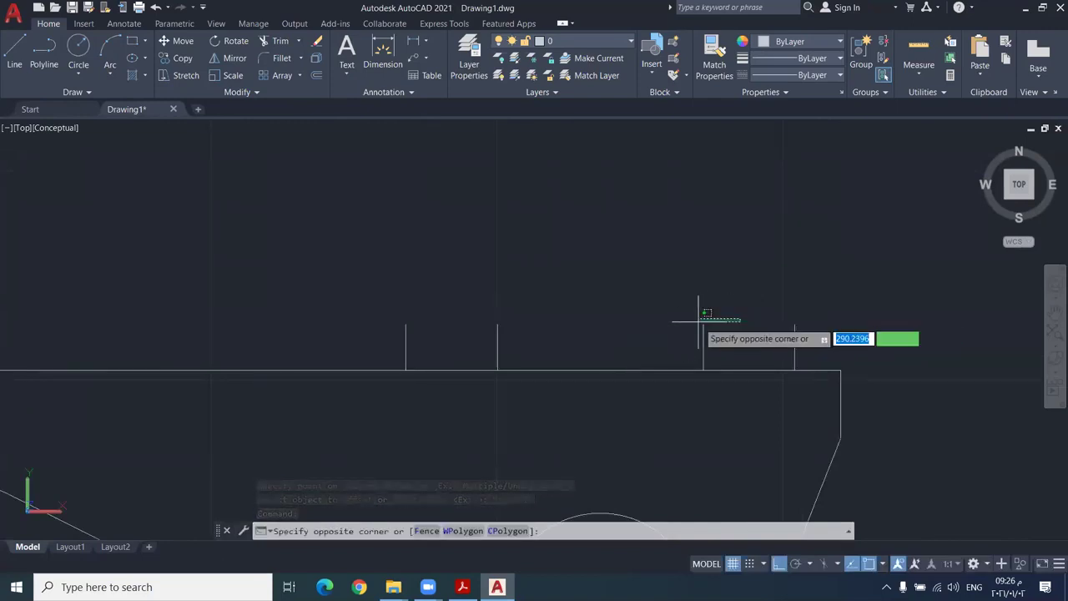
left_click(476, 345)
key("Delete")
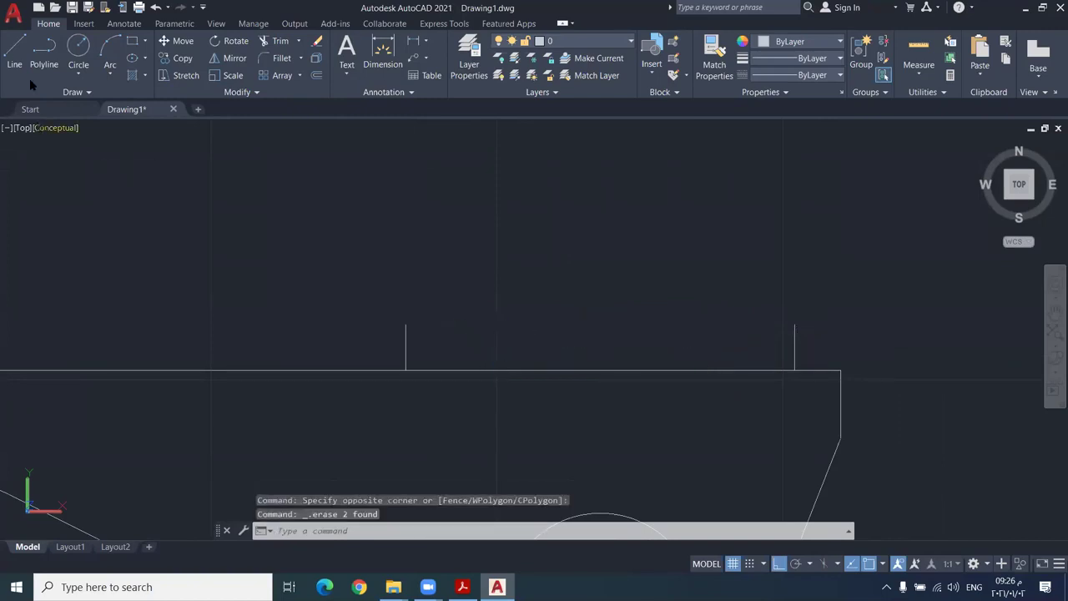
- Draw a horizontal line joining the upper ends of the two remaining short vertical lines
type("l")
key("Return")
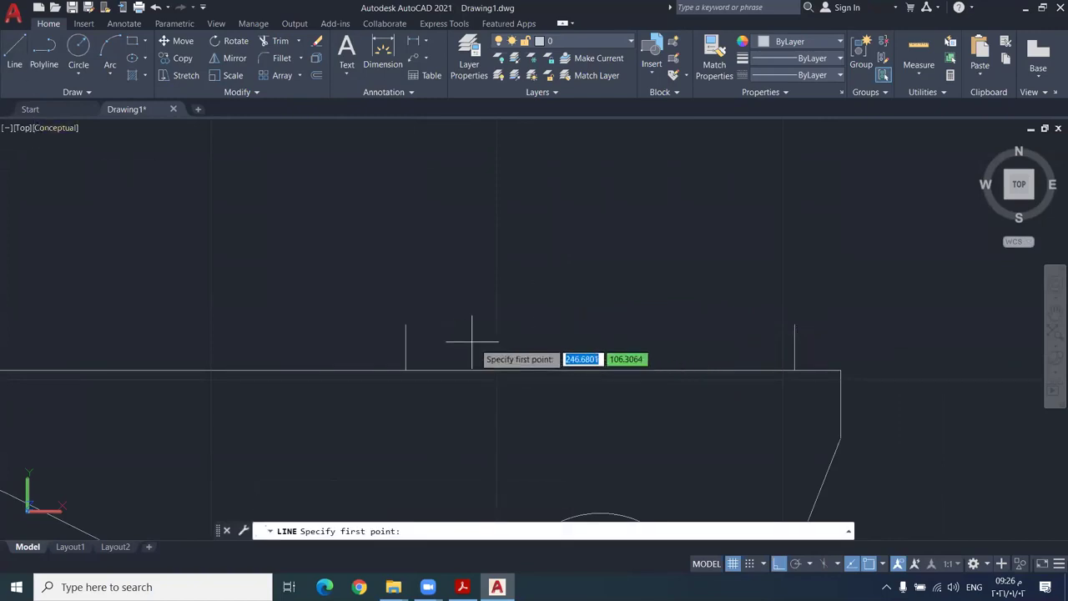
left_click(406, 324)
key("Escape")
scroll(620, 334, "down", 2)
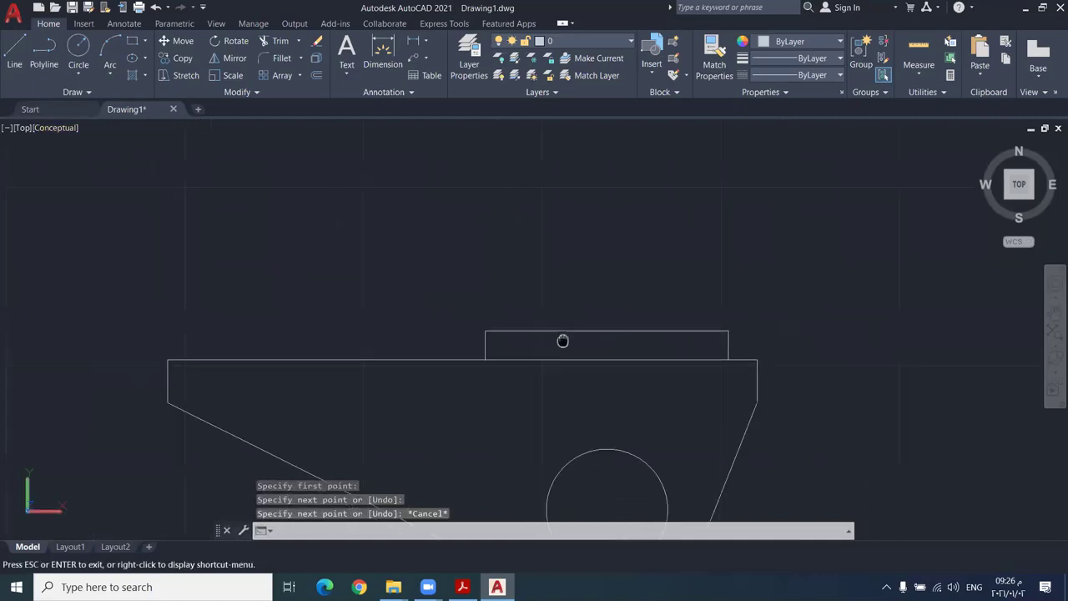
scroll(584, 270, "up", 2)
scroll(529, 261, "down", 2)
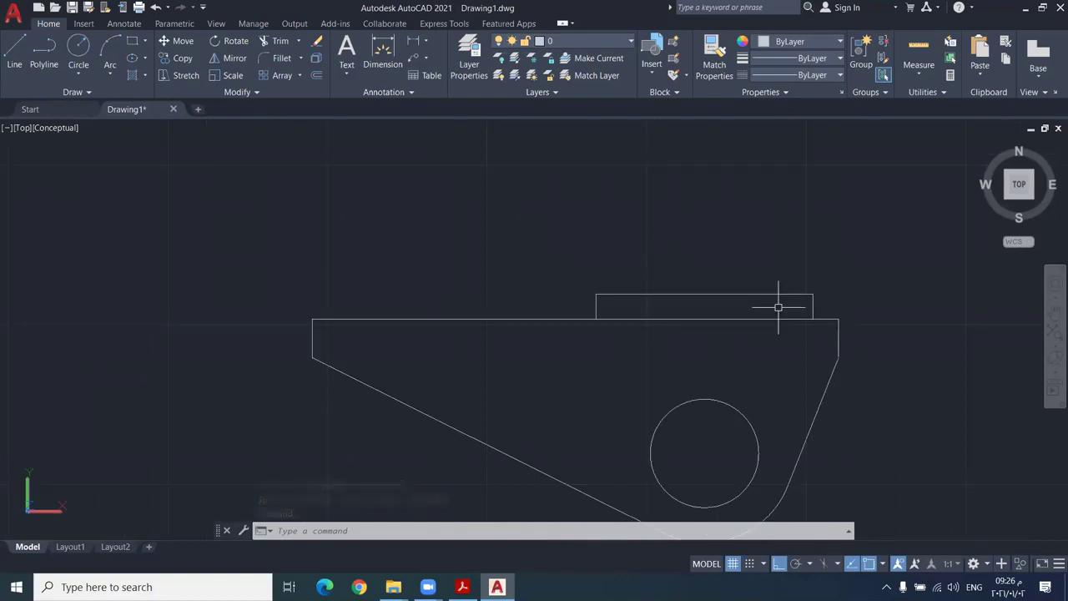
scroll(436, 293, "up", 2)
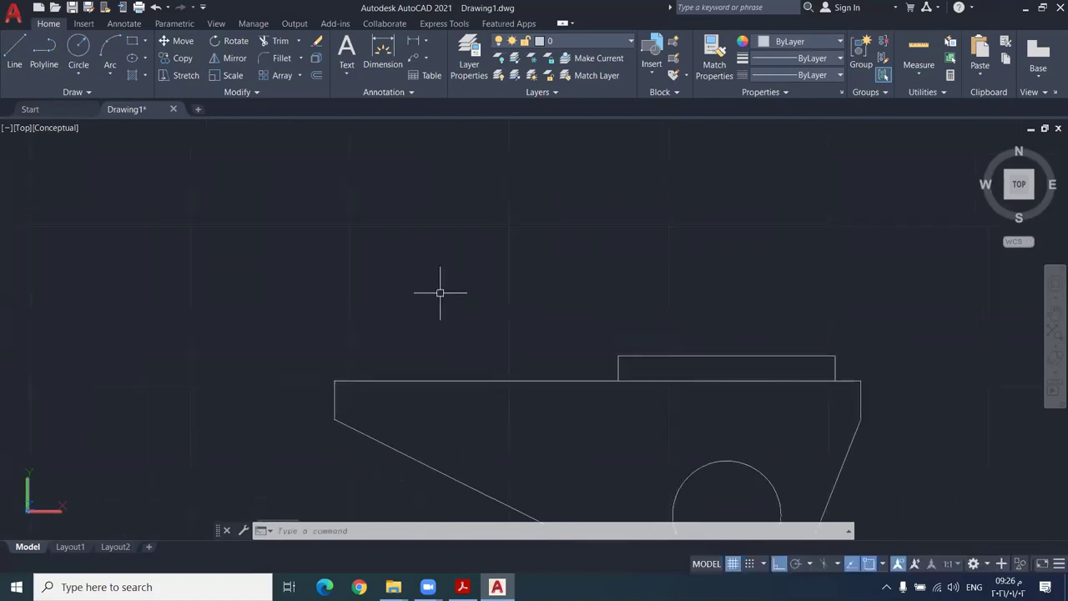
scroll(447, 299, "down", 2)
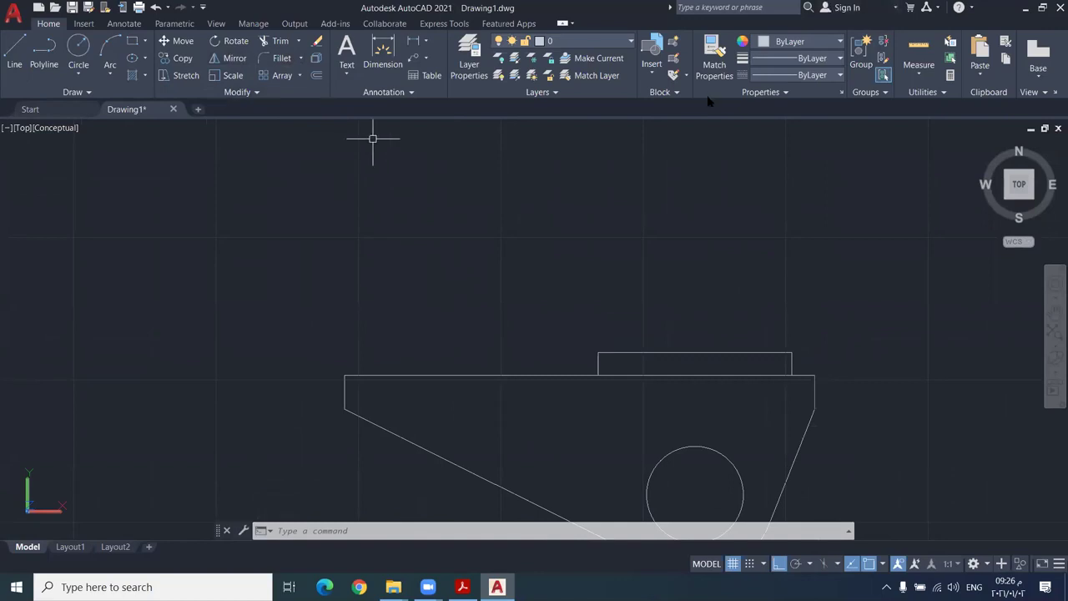
middle_click_drag(714, 249, 676, 229)
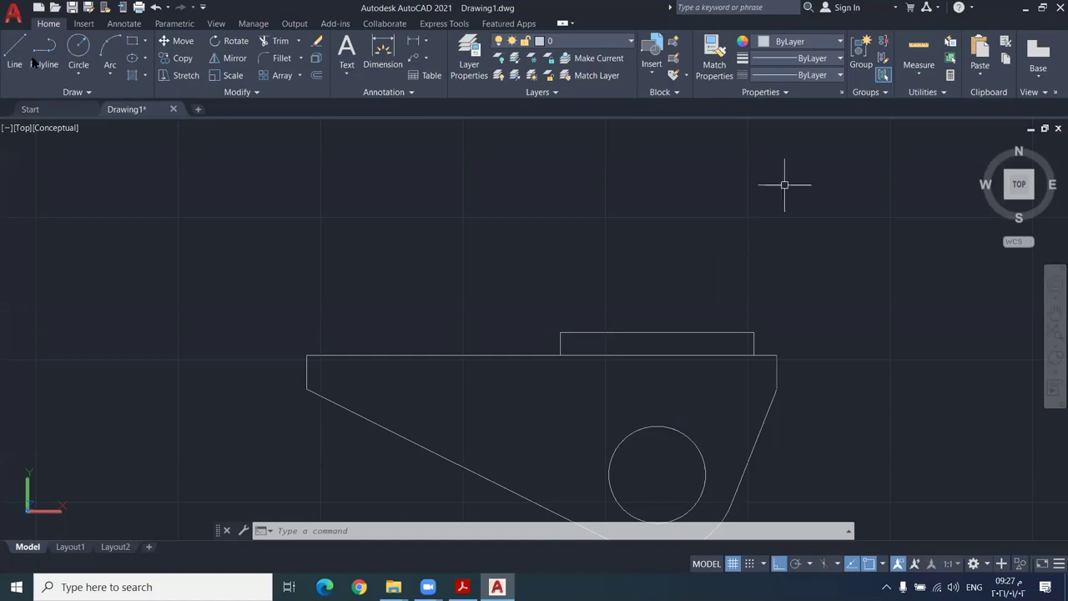
- Draw a line from the outline's upper left corner 50 units right along the top edge, continuing 45 units straight up
type("l")
key("Return")
left_click(306, 319)
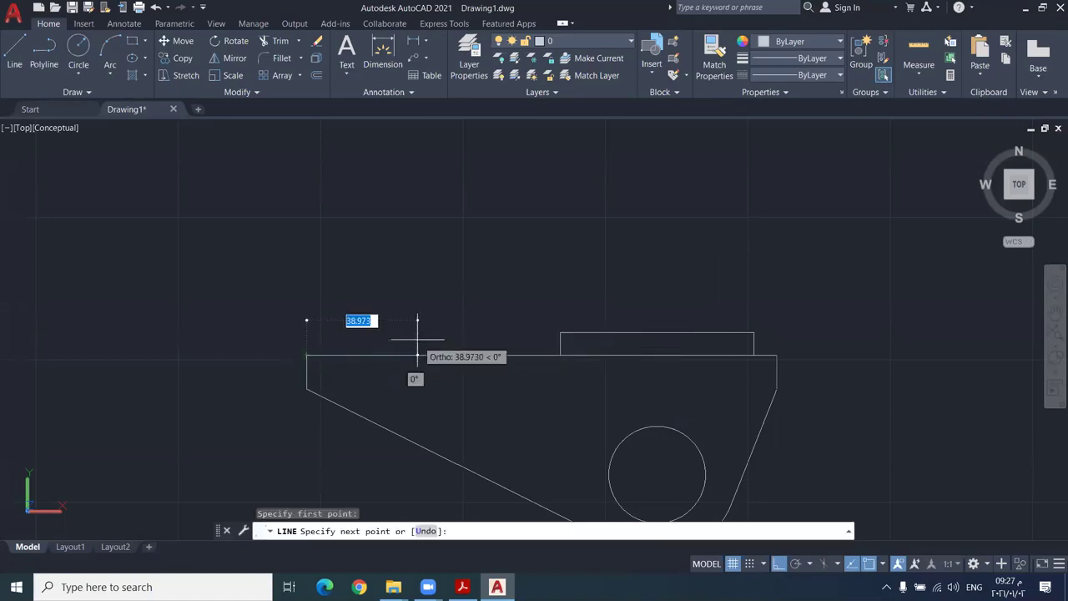
type("50")
key("Return")
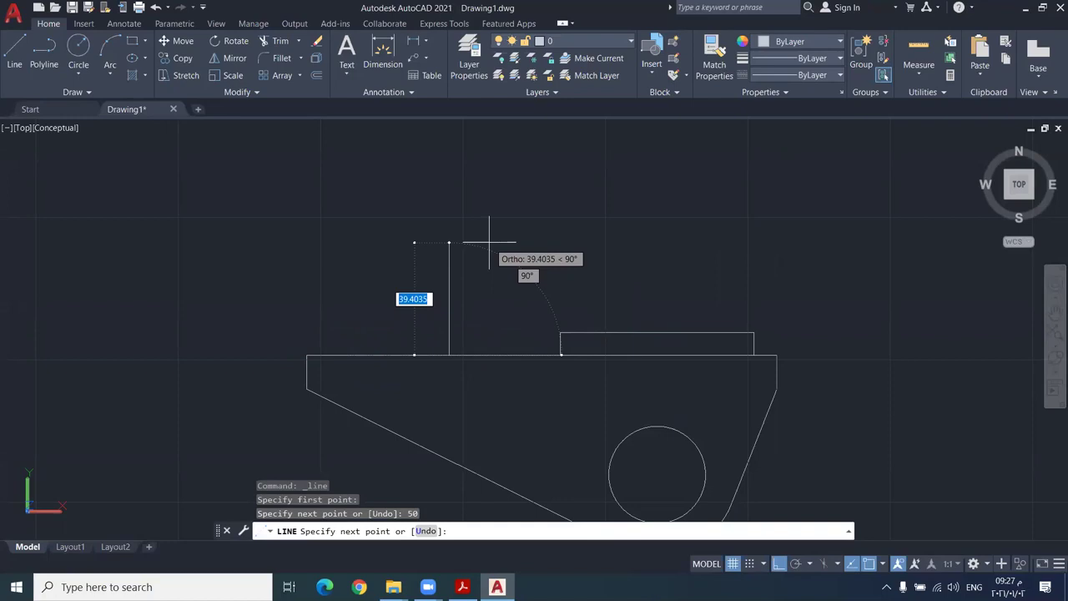
type("45")
key("Return")
key("Escape")
- Draw a circle of diameter 48 centred on the upper end of the 45-unit vertical line
scroll(489, 234, "up", 2)
middle_click_drag(489, 234, 512, 293)
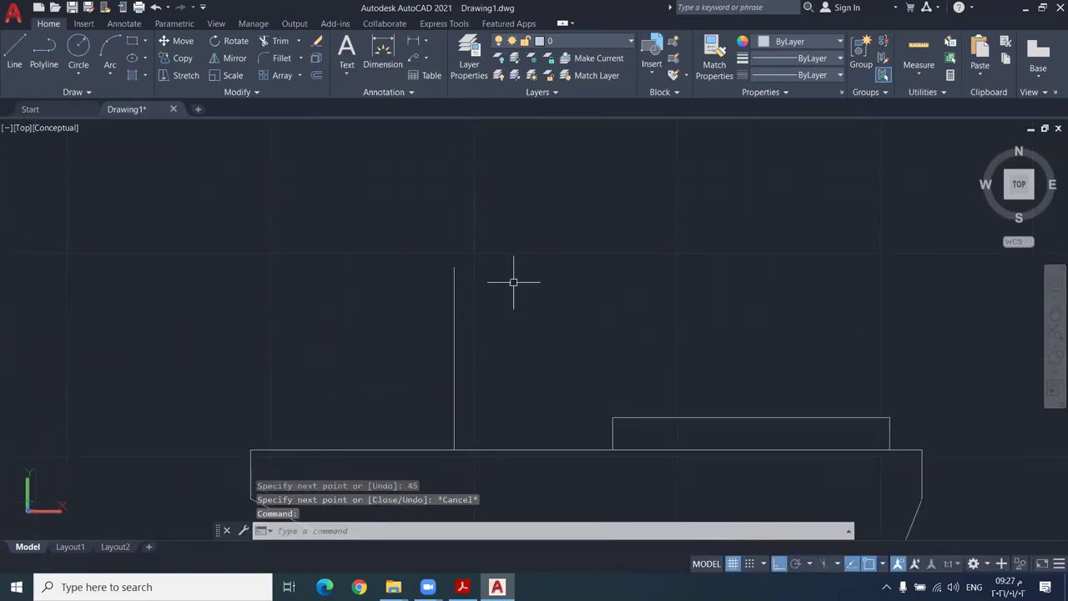
left_click(79, 73)
left_click(113, 124)
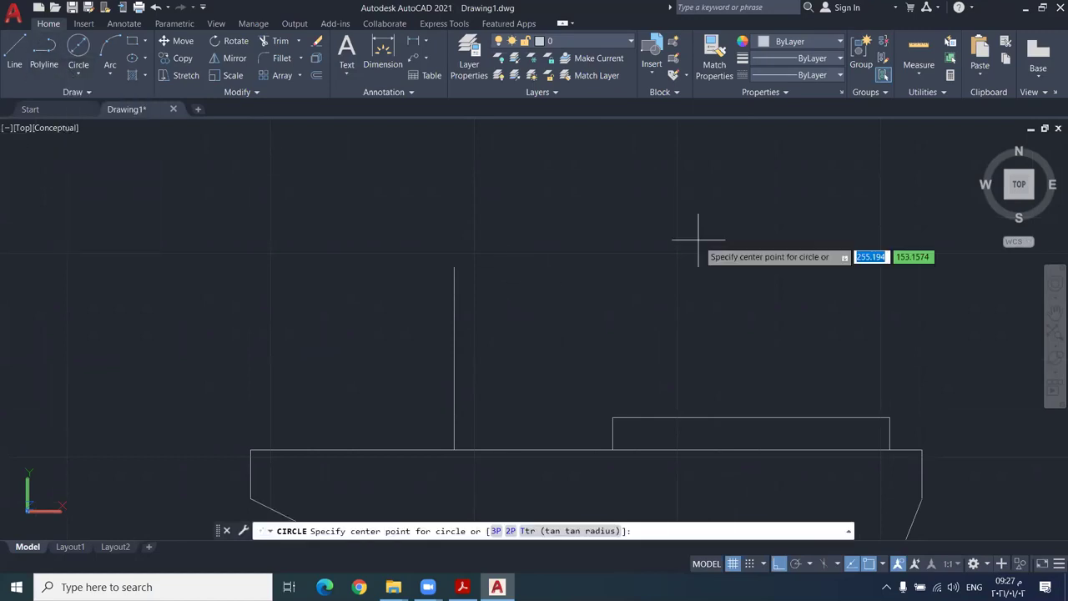
left_click(454, 267)
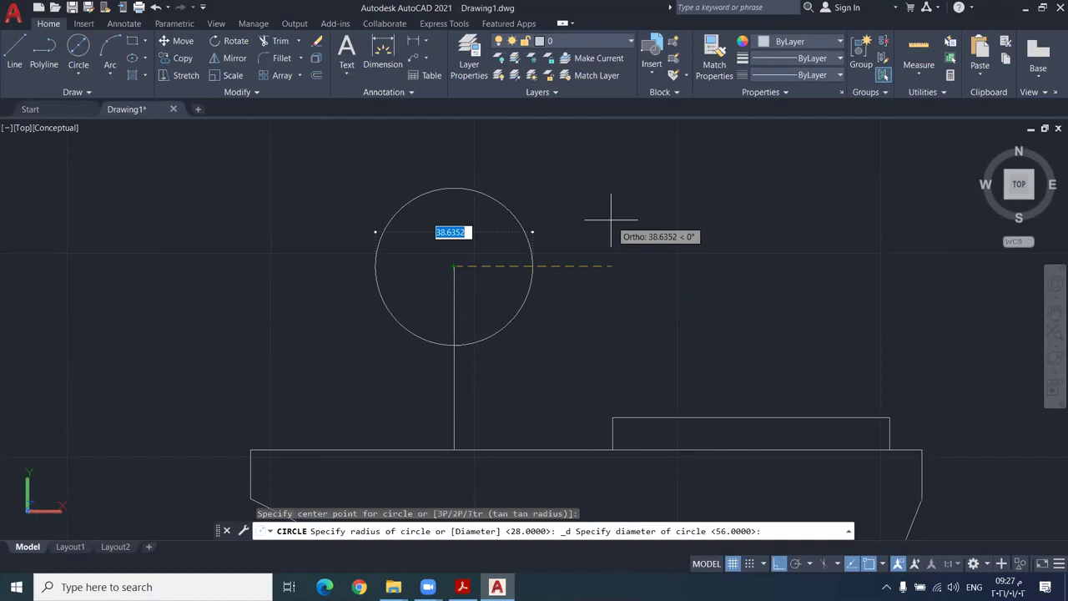
type("48")
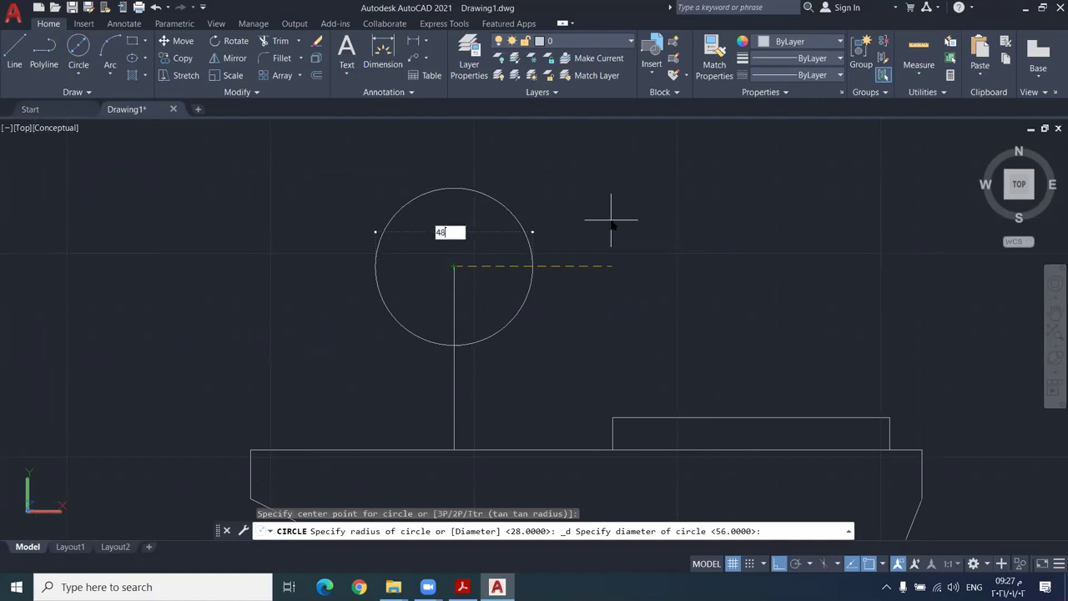
key("Return")
key("Return")
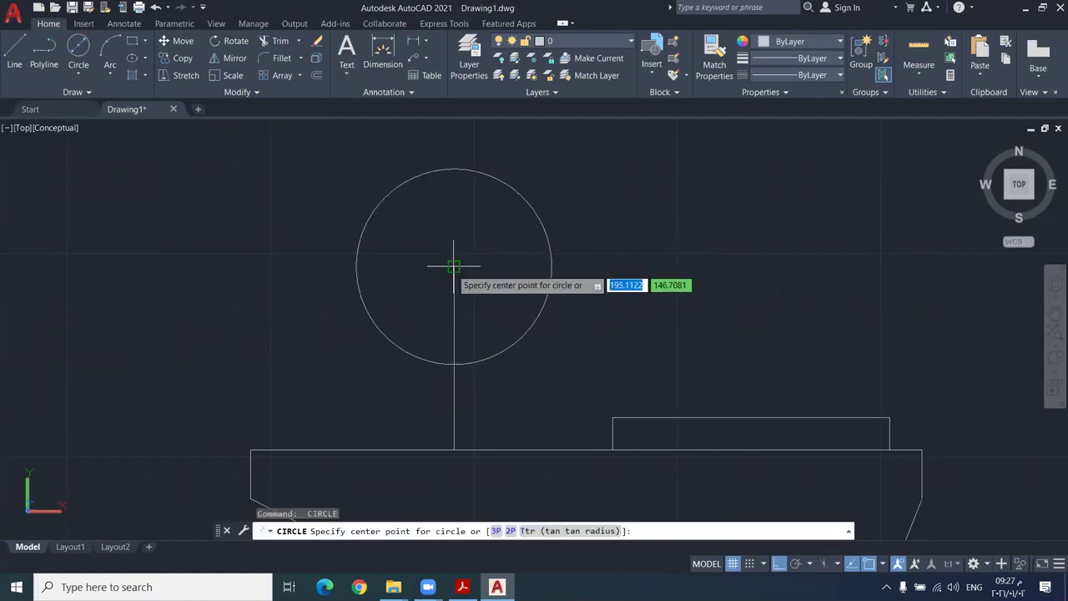
left_click(454, 267)
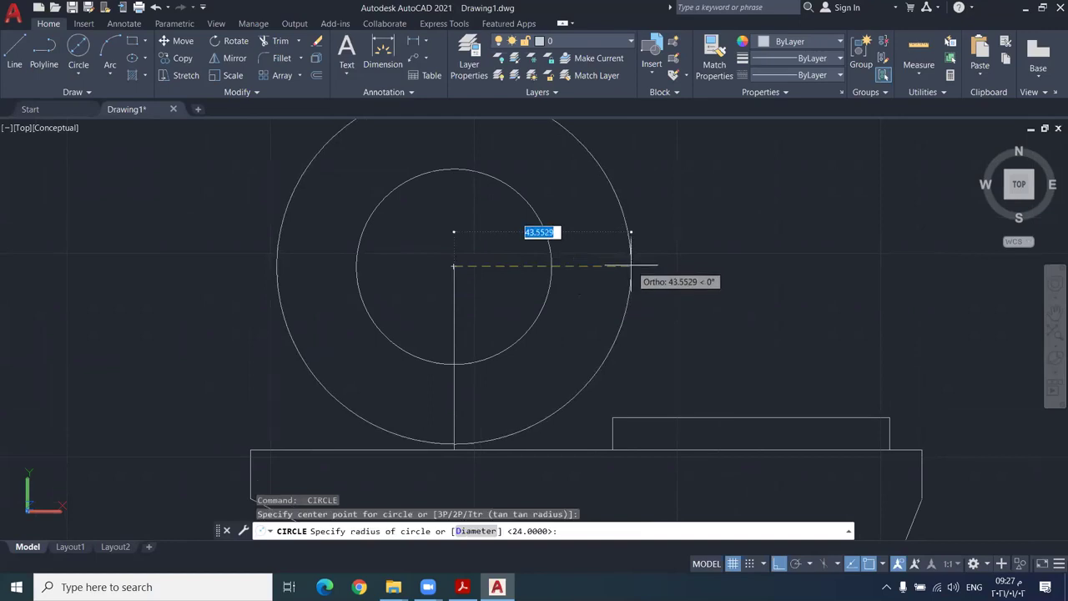
type("20")
key("Return")
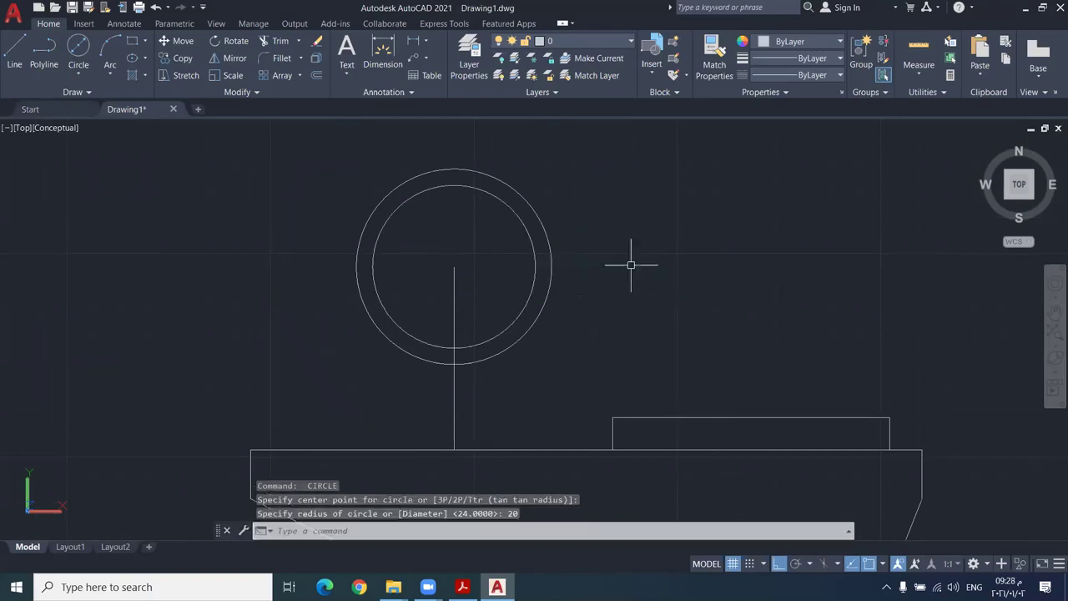
left_click(532, 242)
key("Delete")
- Draw a circle of diameter 20 concentric with the 48-diameter circle
left_click(79, 50)
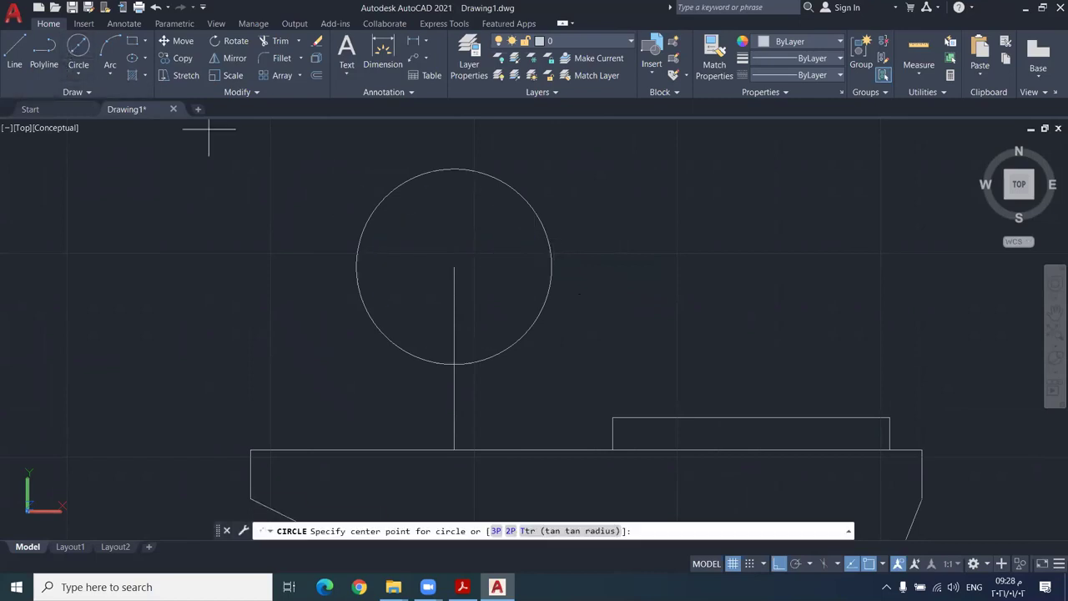
left_click(453, 267)
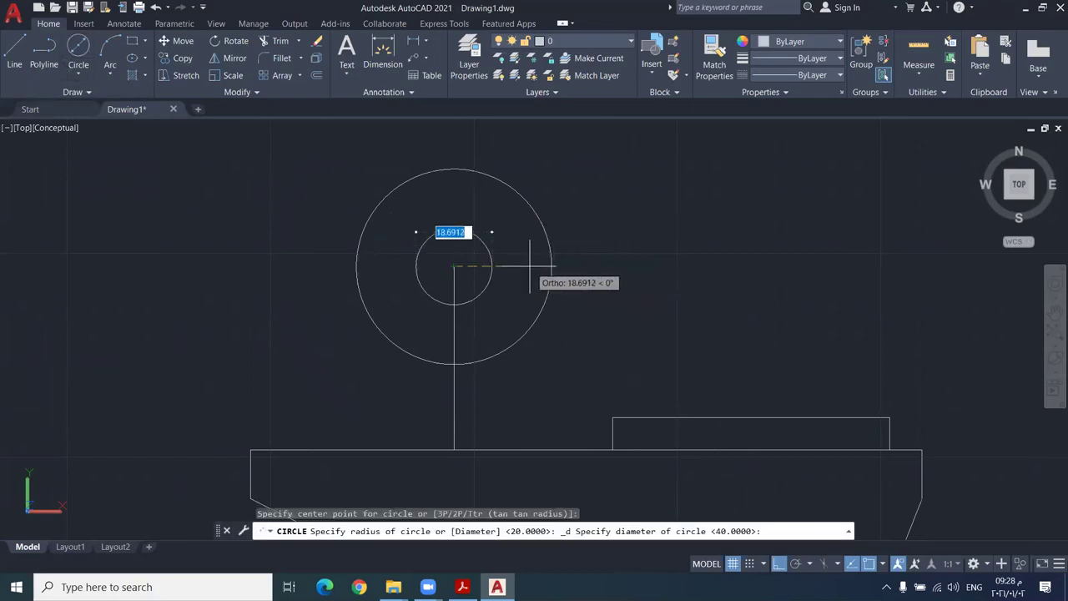
type("20")
key("Return")
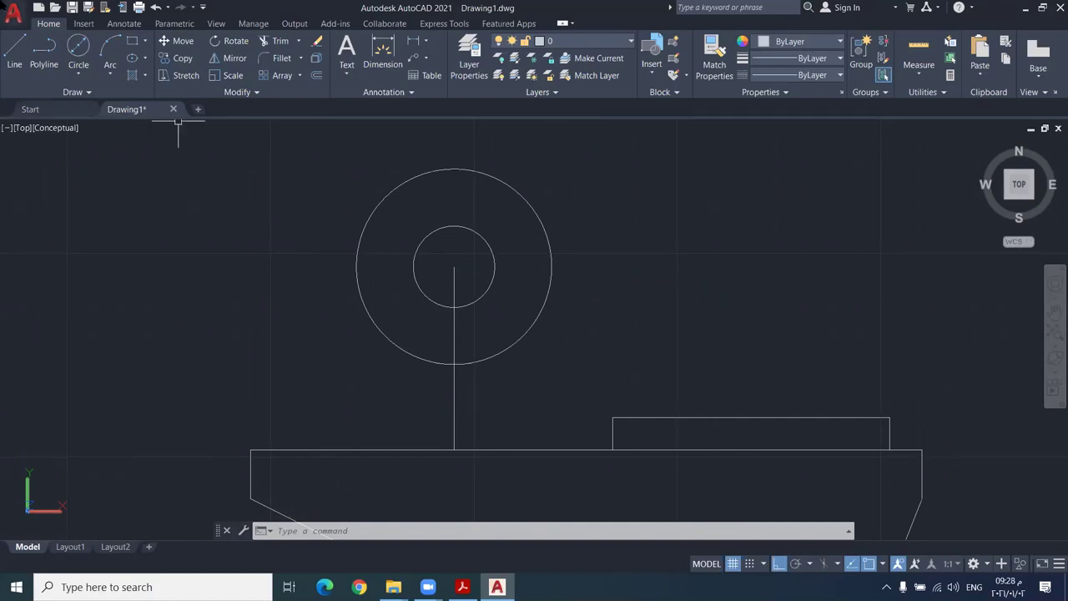
- Add a third concentric circle of diameter 34 at the upper end of the vertical line
left_click(78, 50)
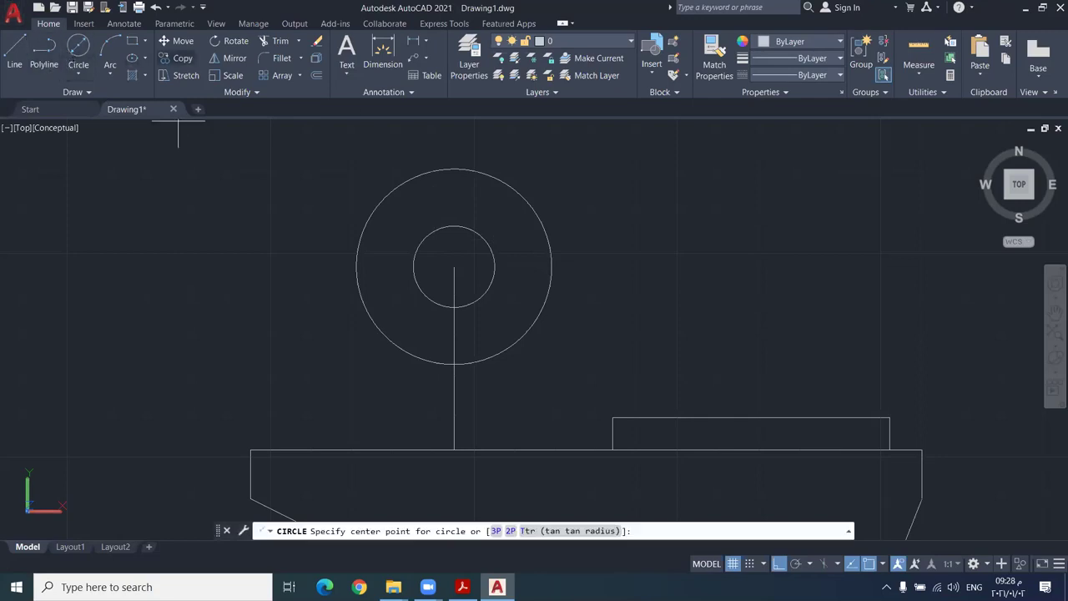
left_click(454, 267)
type("43")
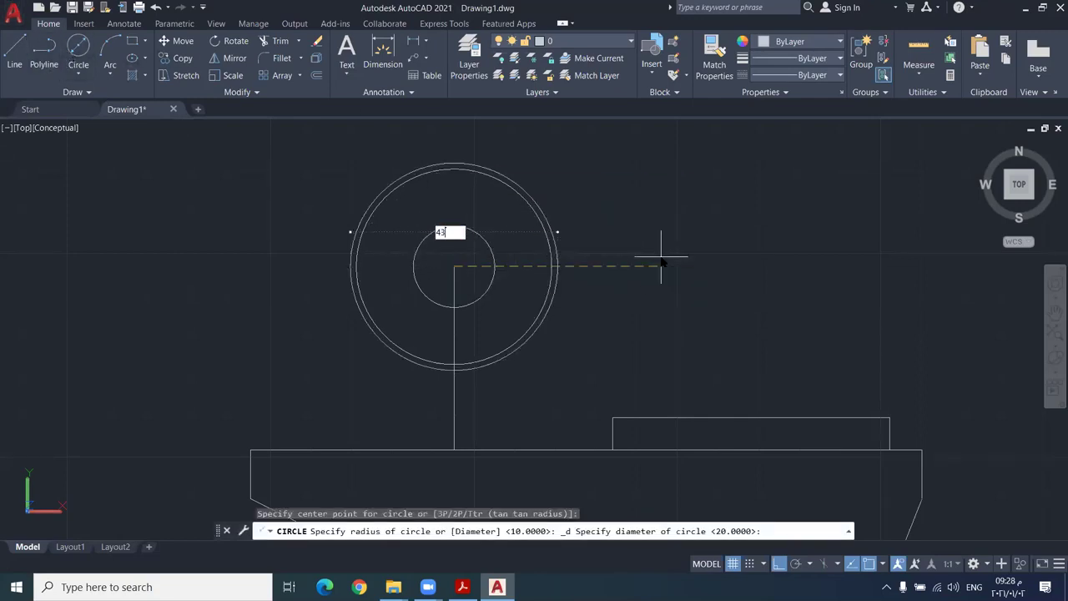
type("4")
key("Return")
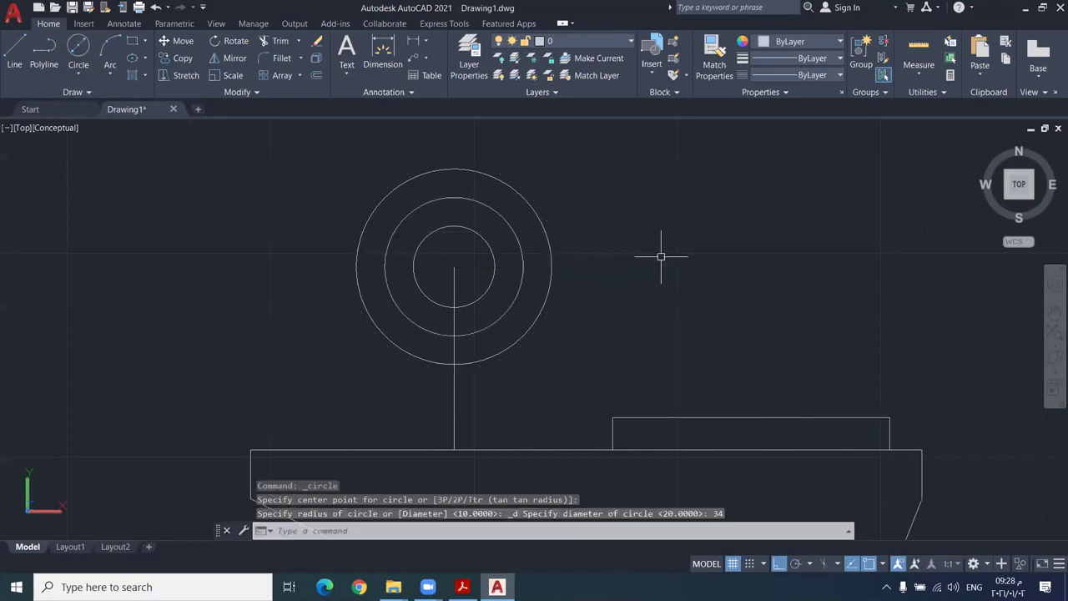
key("Escape")
- Offset the vertical line below the circles by 33 to both its right and its left
middle_click_drag(605, 334, 603, 299)
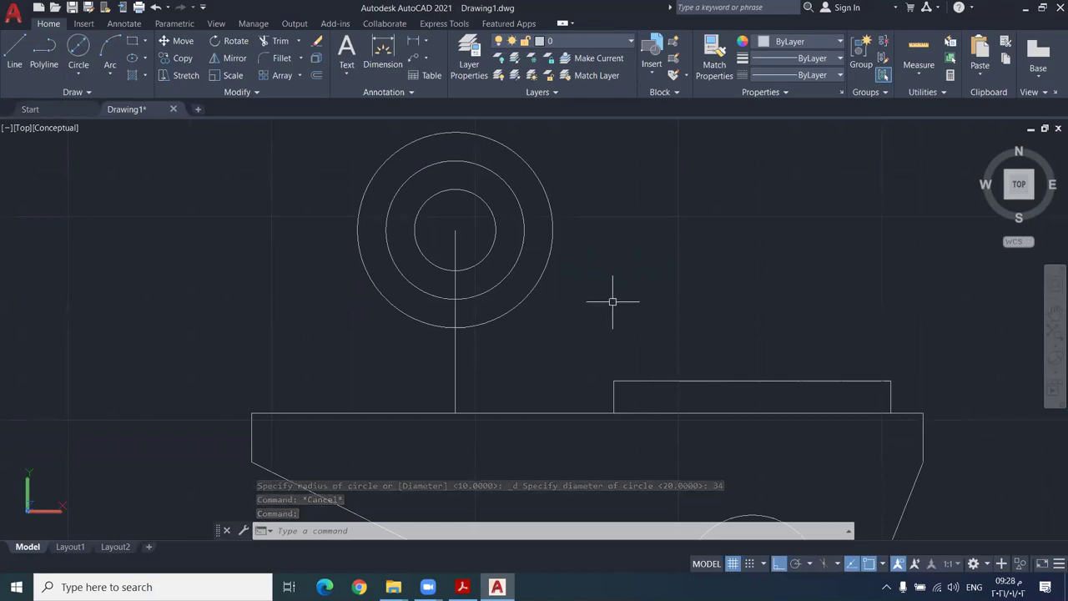
left_click(317, 75)
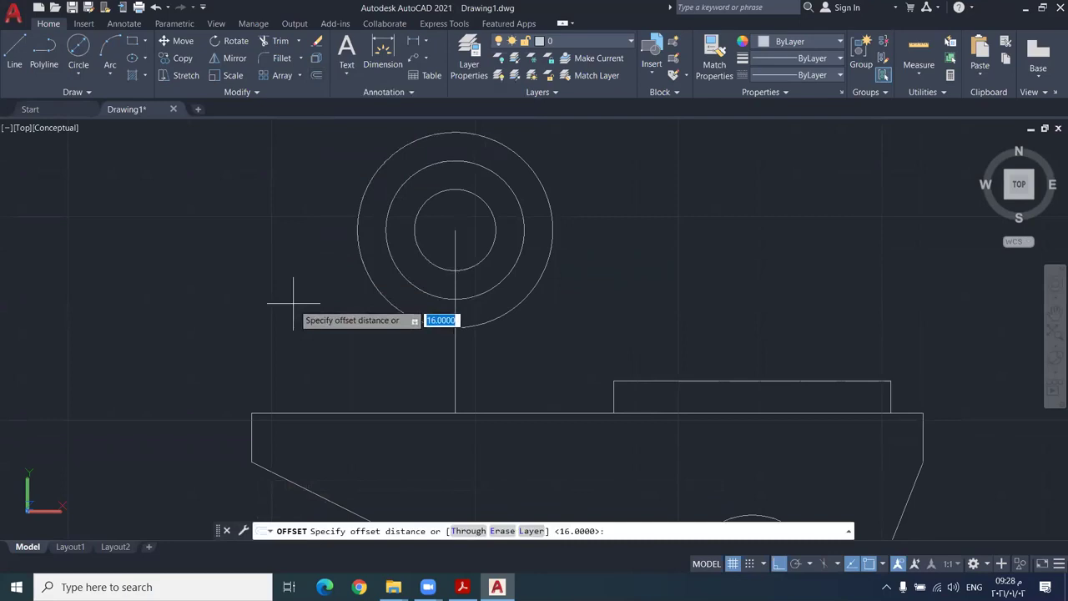
type("33")
key("Return")
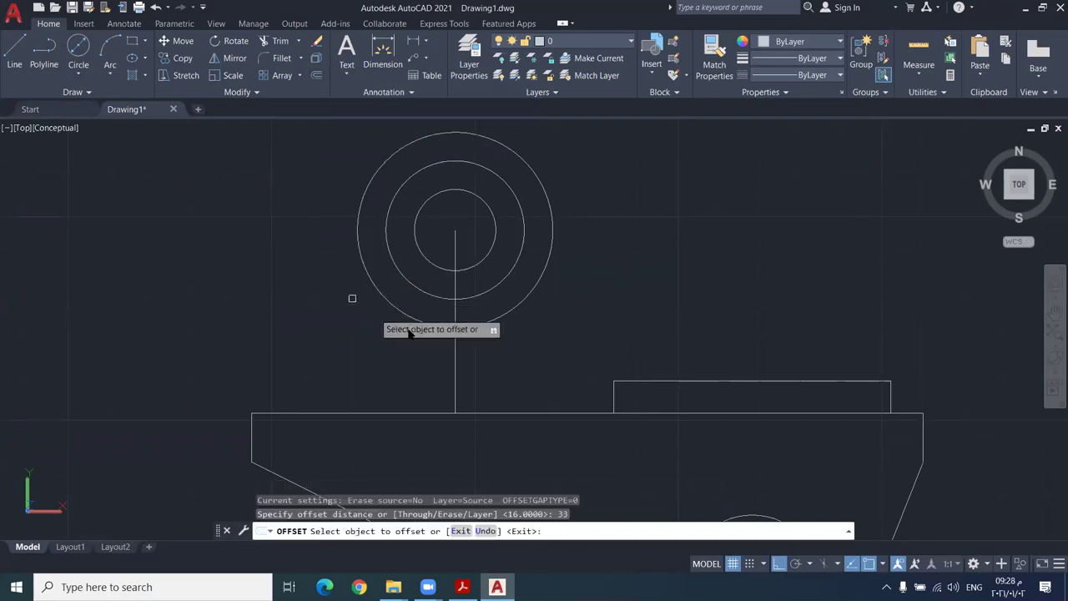
left_click(455, 375)
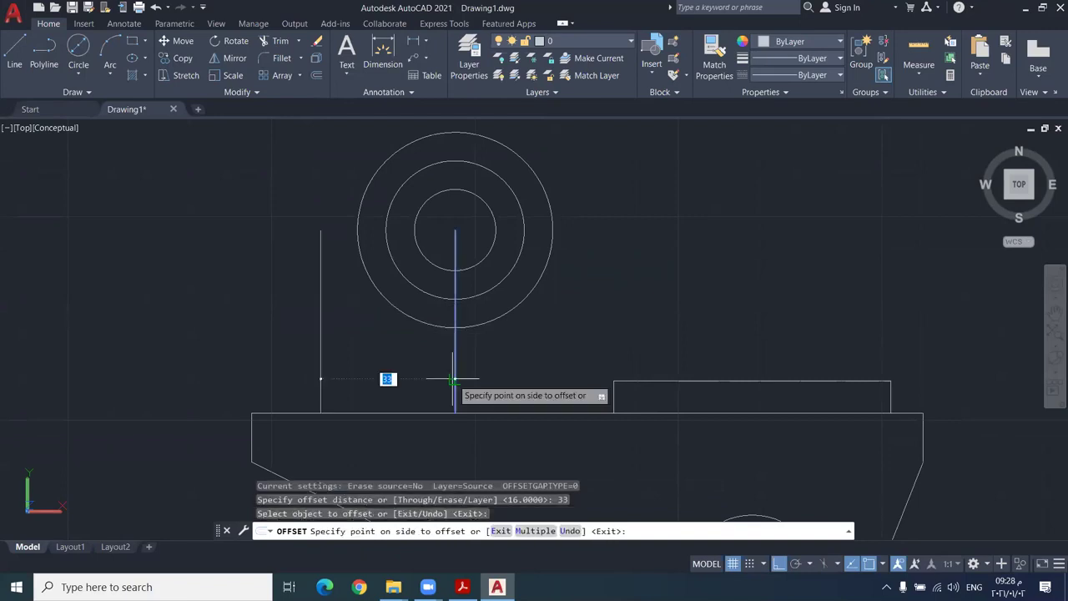
left_click(544, 376)
left_click(456, 375)
left_click(334, 375)
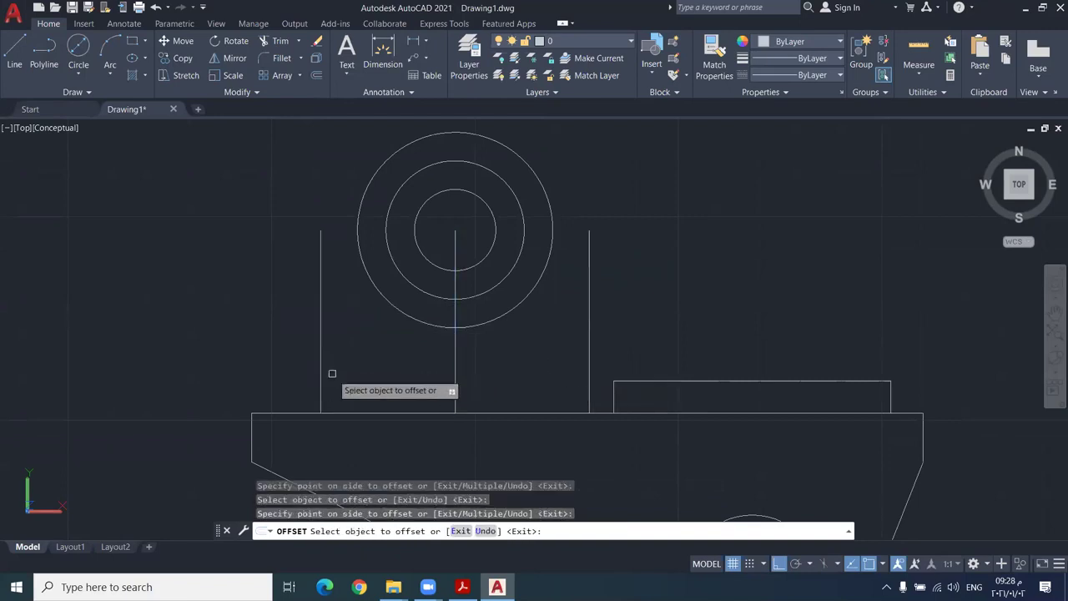
key("Escape")
- With ortho off, draw a line from the left offset line's lower end tangent to the outer circle's left side
left_click(14, 50)
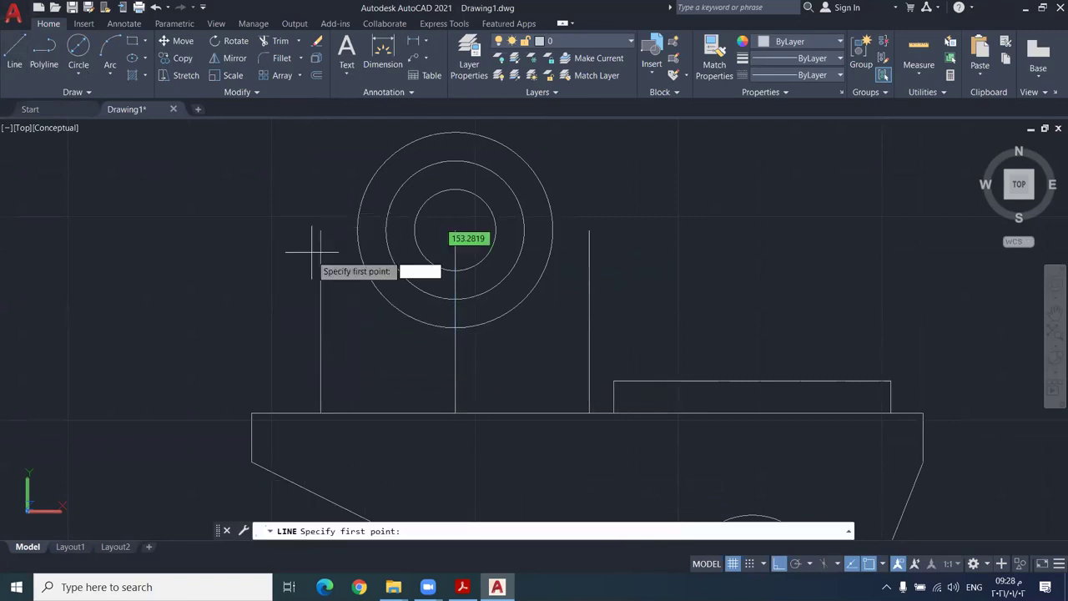
left_click(321, 378)
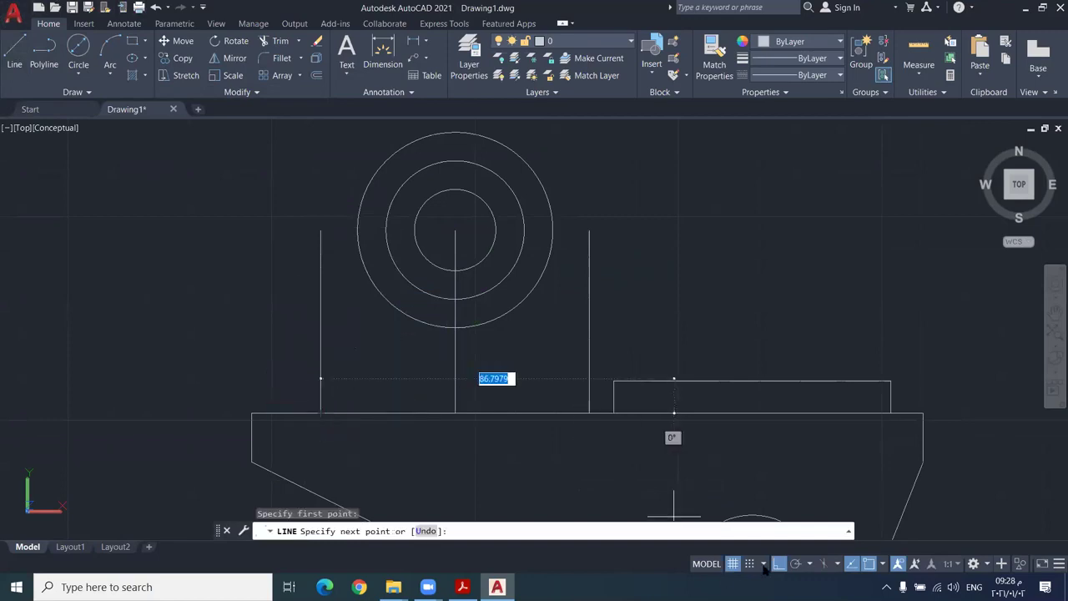
left_click(780, 563)
right_click(362, 330, "shift")
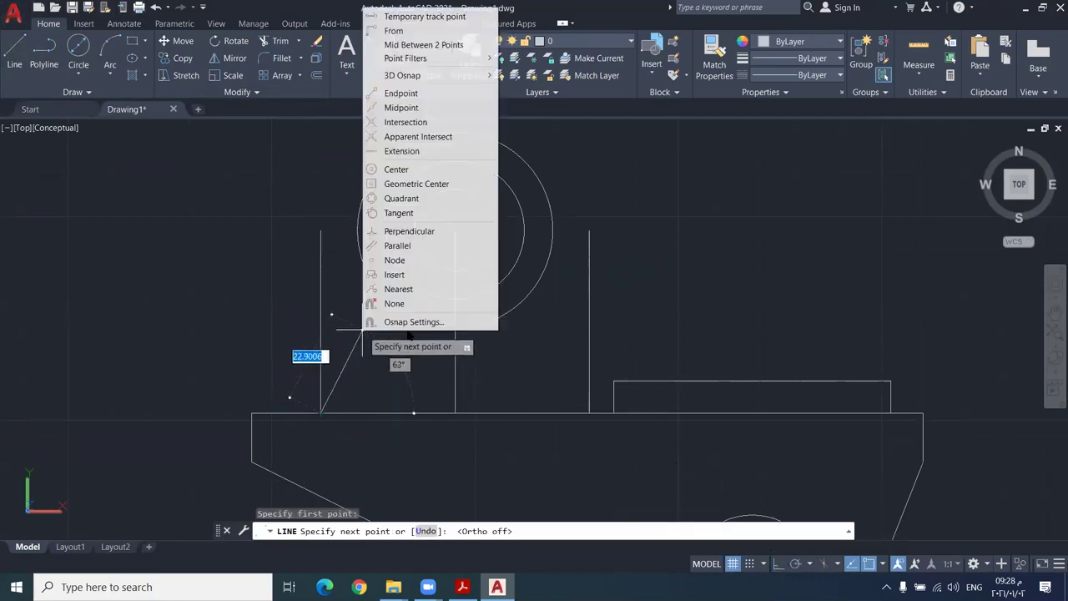
left_click(409, 213)
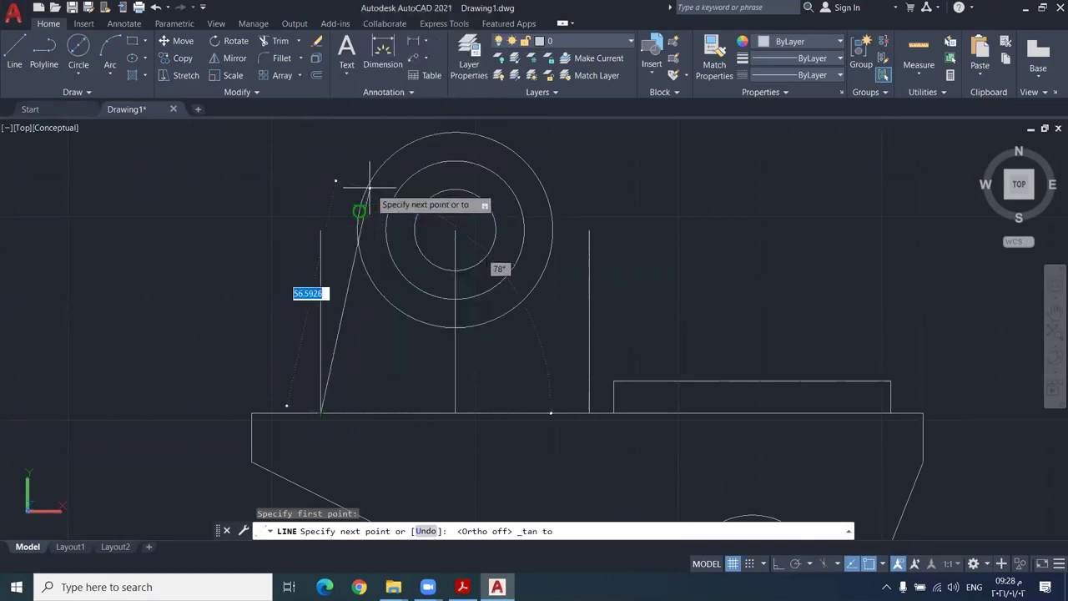
left_click(359, 211)
key("Escape")
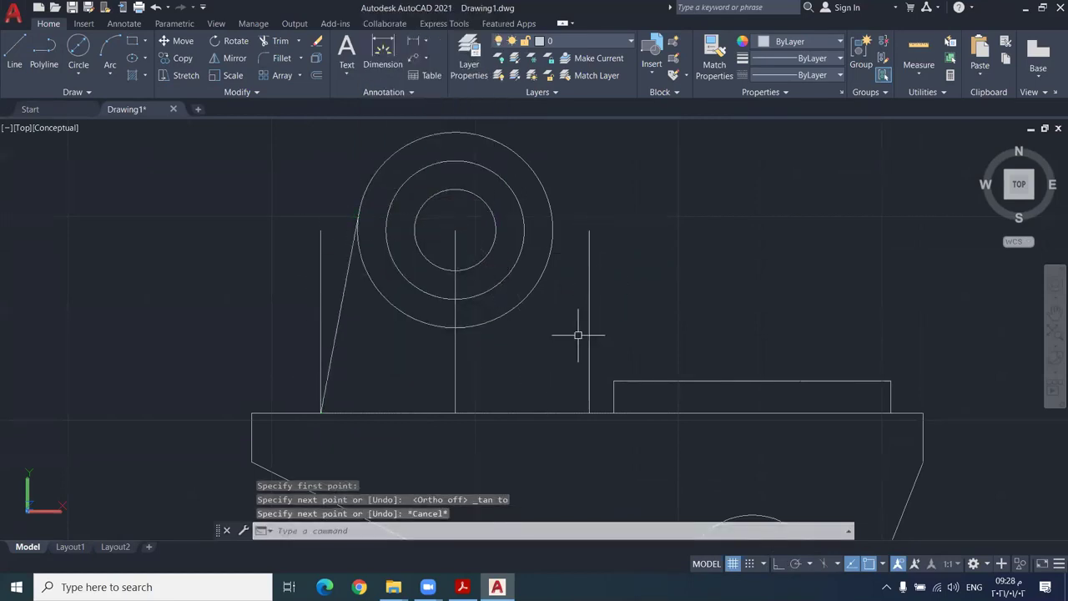
- Draw a line from the right offset line's lower end tangent to the outer circle's right side
left_click(14, 51)
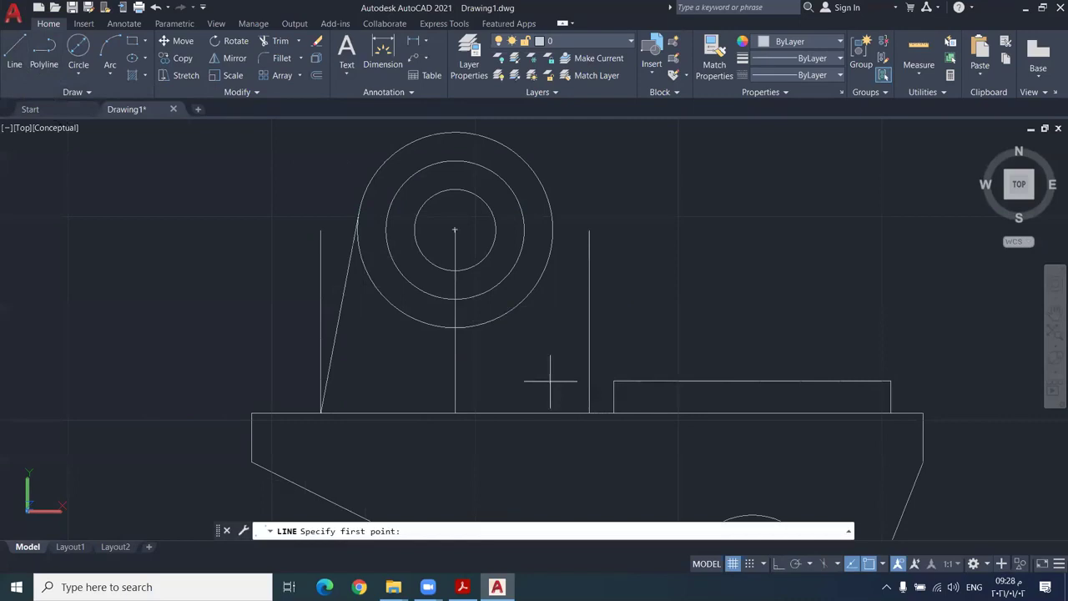
left_click(555, 419)
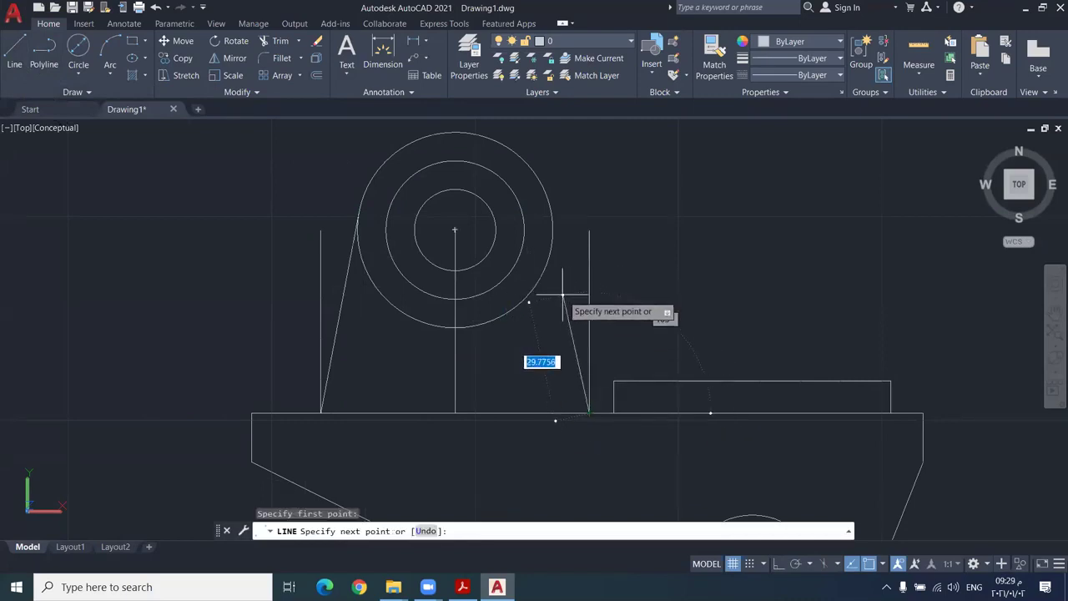
right_click(531, 304, "shift")
left_click(632, 455)
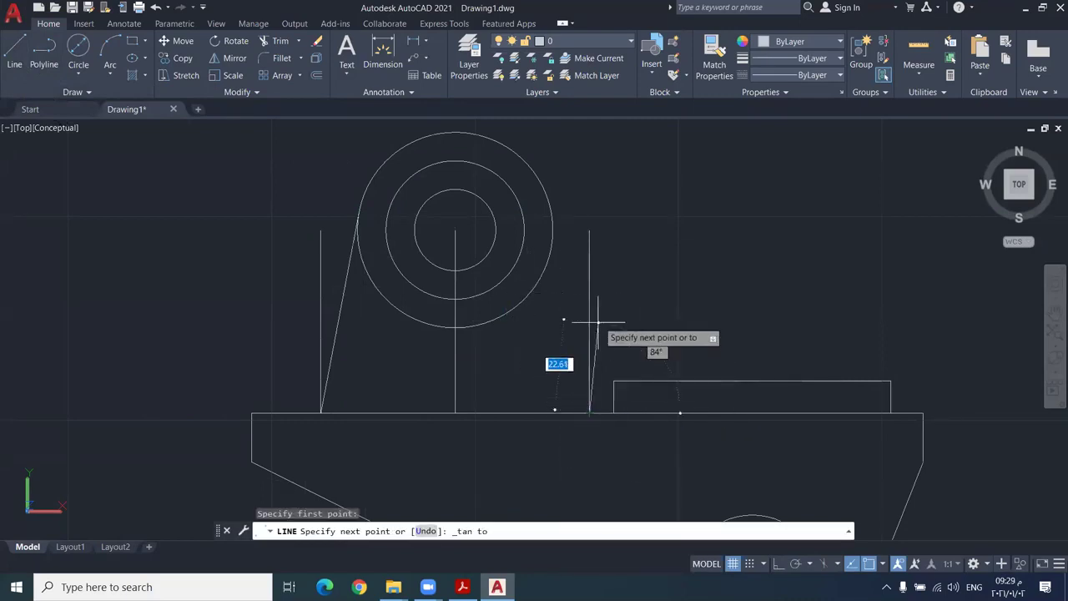
key("Escape")
key("Escape")
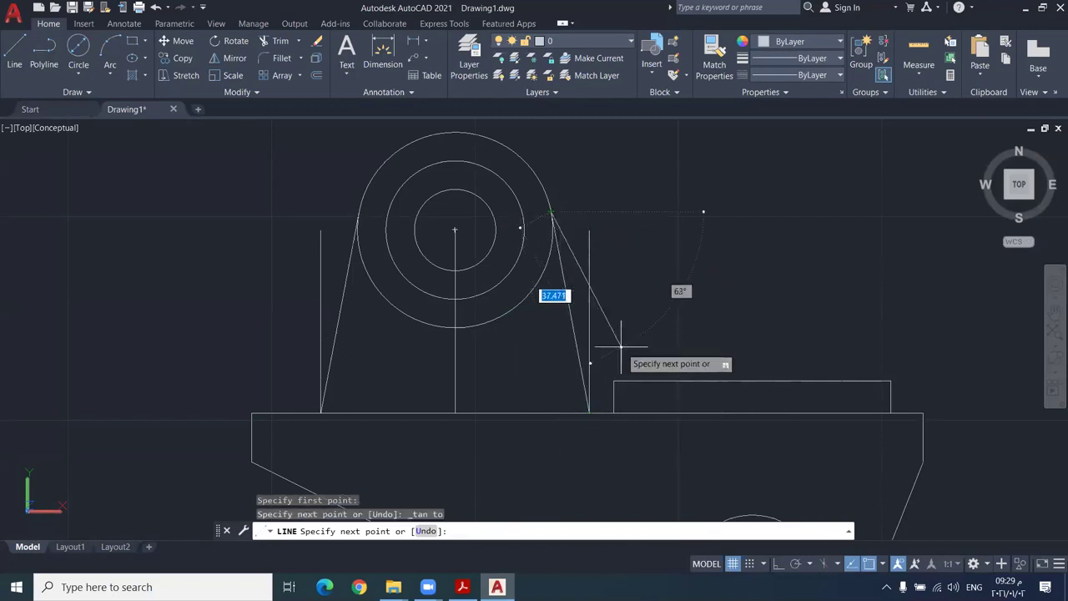
- Delete the three vertical construction lines around the circles, keeping the two tangent lines
left_click(631, 267)
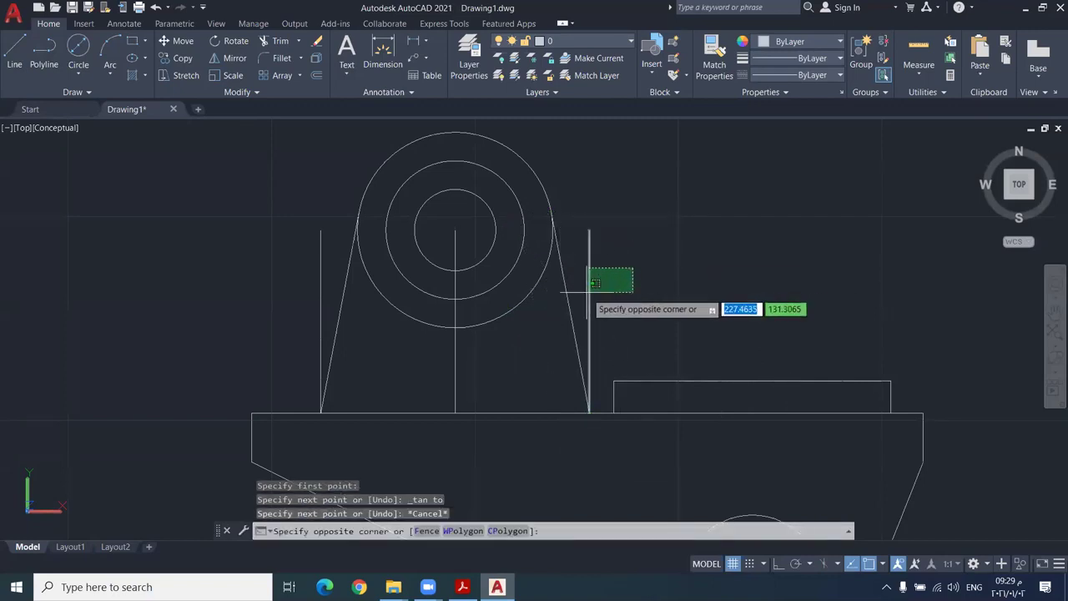
left_click(587, 292)
key("Delete")
left_click(467, 368)
key("Escape")
left_click(331, 319)
left_click(298, 307)
key("Delete")
- Switch the workspace from Drafting & Annotation to 3D Modeling
scroll(816, 311, "down", 2)
middle_click_drag(816, 312, 639, 242)
scroll(694, 215, "down", 1)
scroll(706, 222, "up", 1)
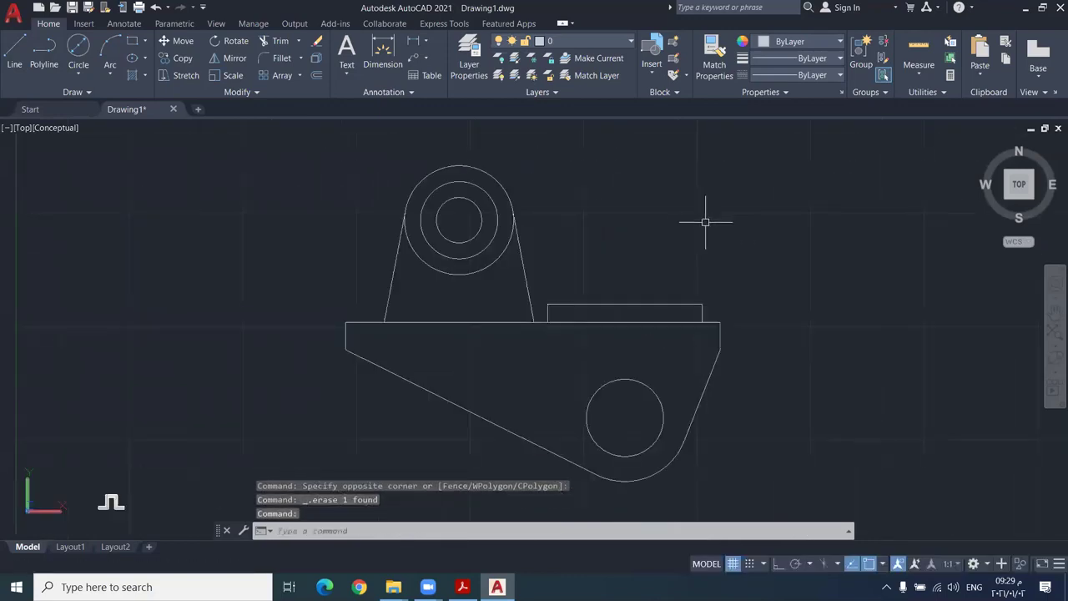
middle_click_drag(705, 222, 685, 216)
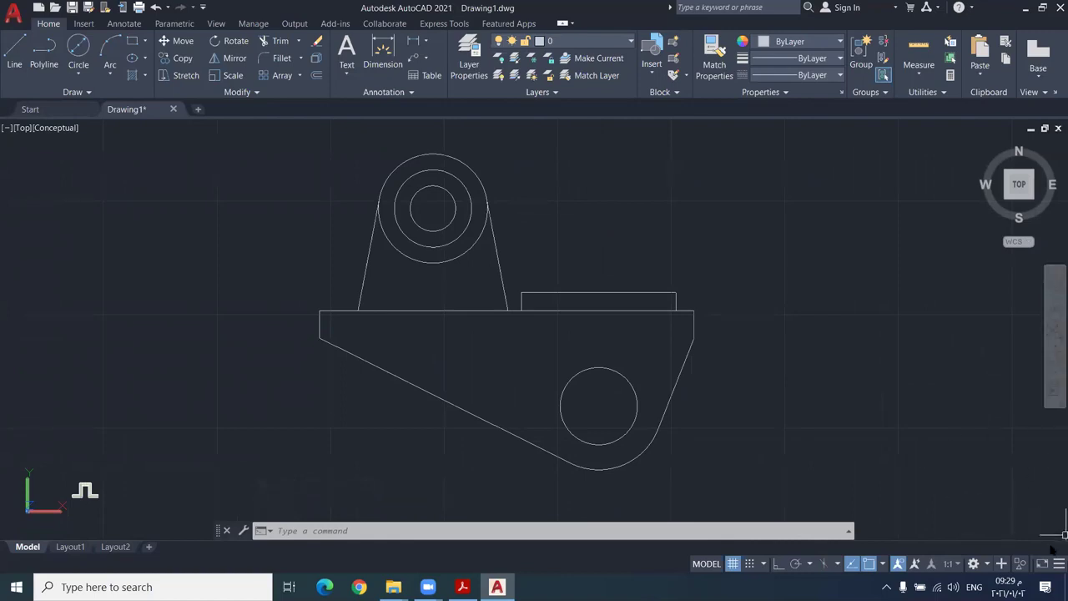
left_click(986, 565)
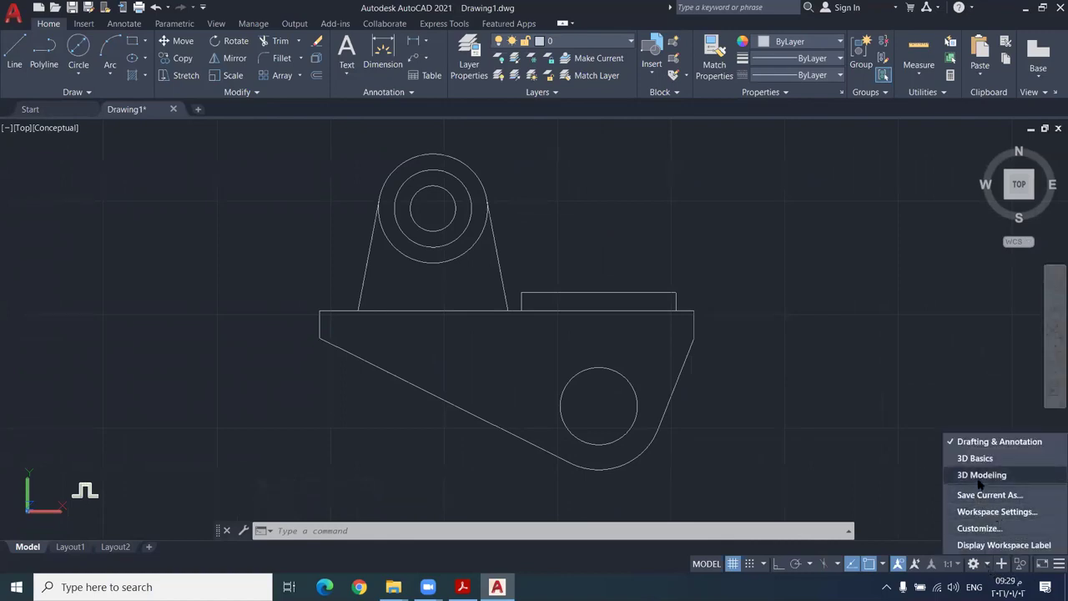
left_click(993, 476)
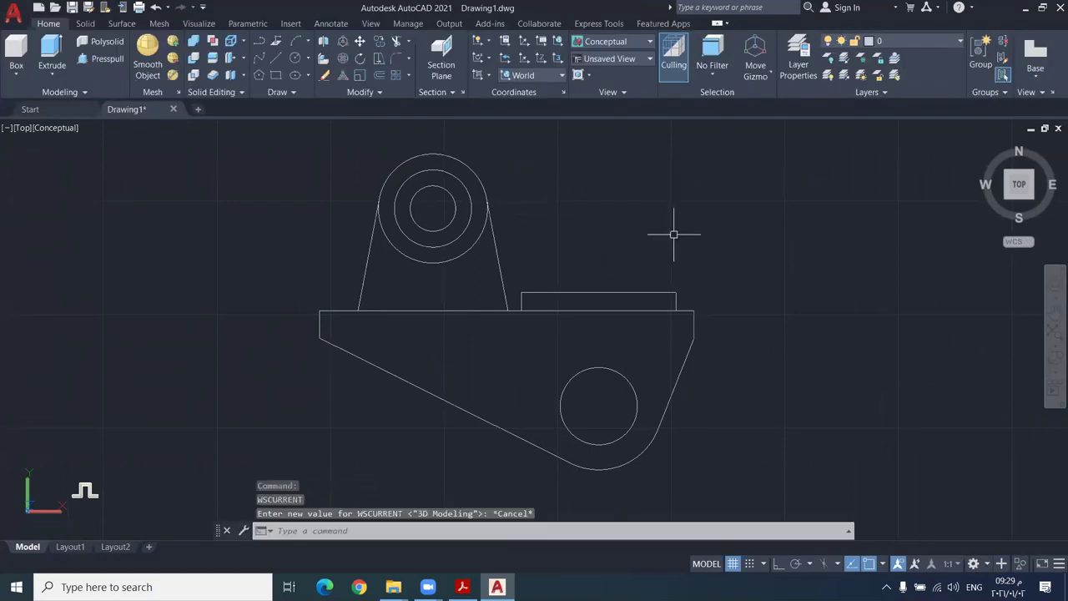
- Tilt the model into a 3D view and Presspull the lower plate profile around its hole by 66
left_click(1052, 366)
left_click_drag(653, 270, 578, 303)
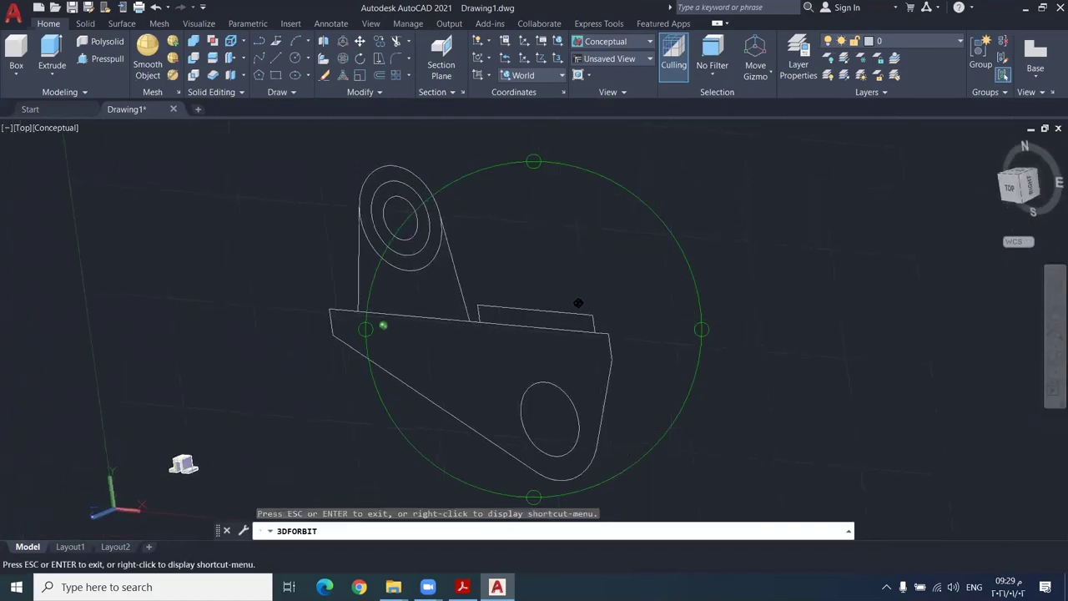
key("Escape")
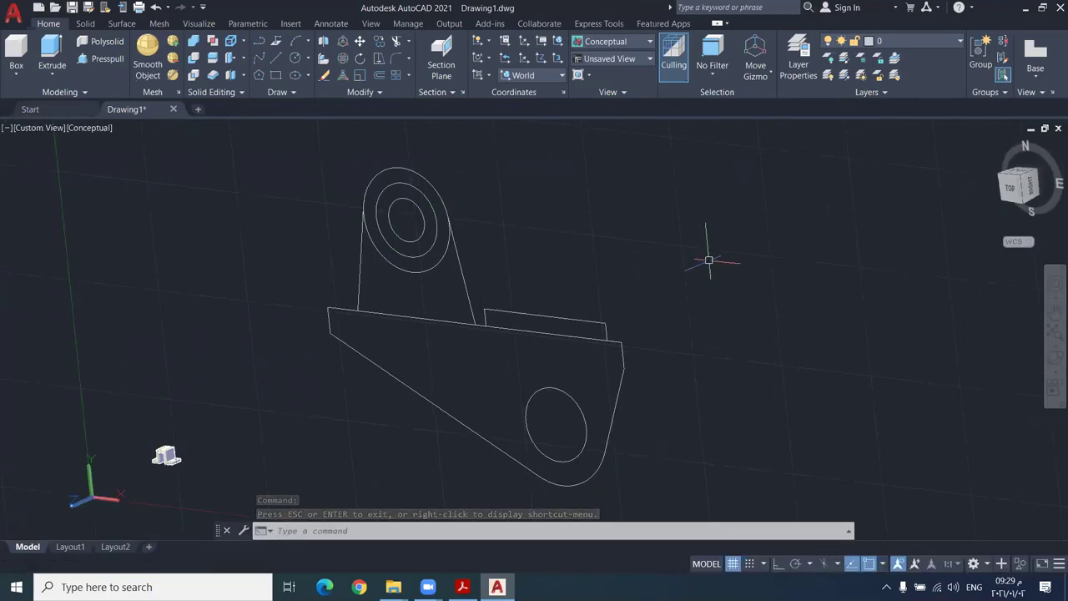
type("PRE")
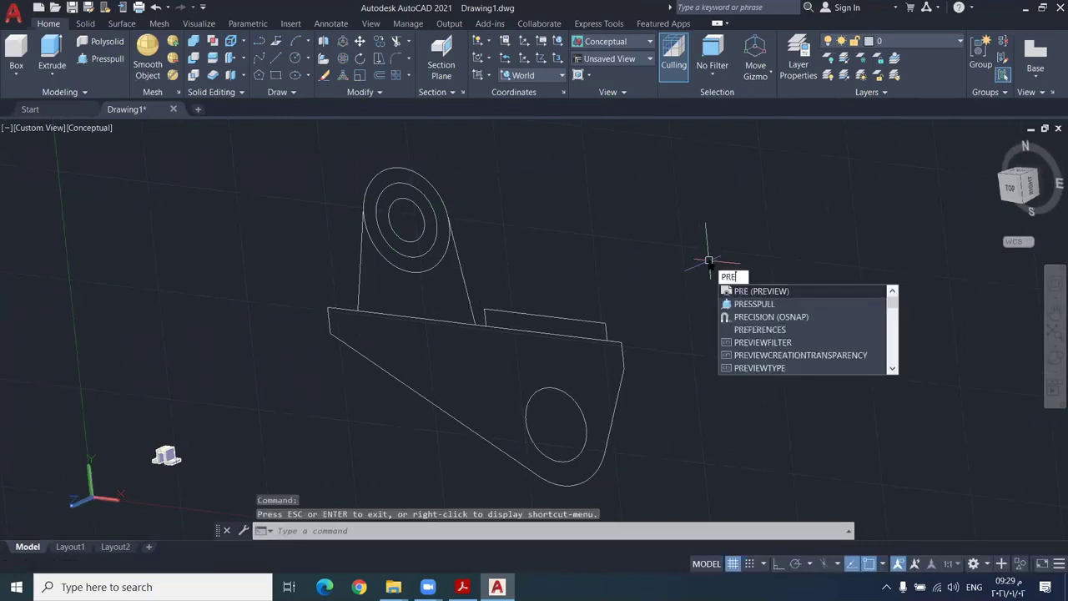
key("Down")
key("Return")
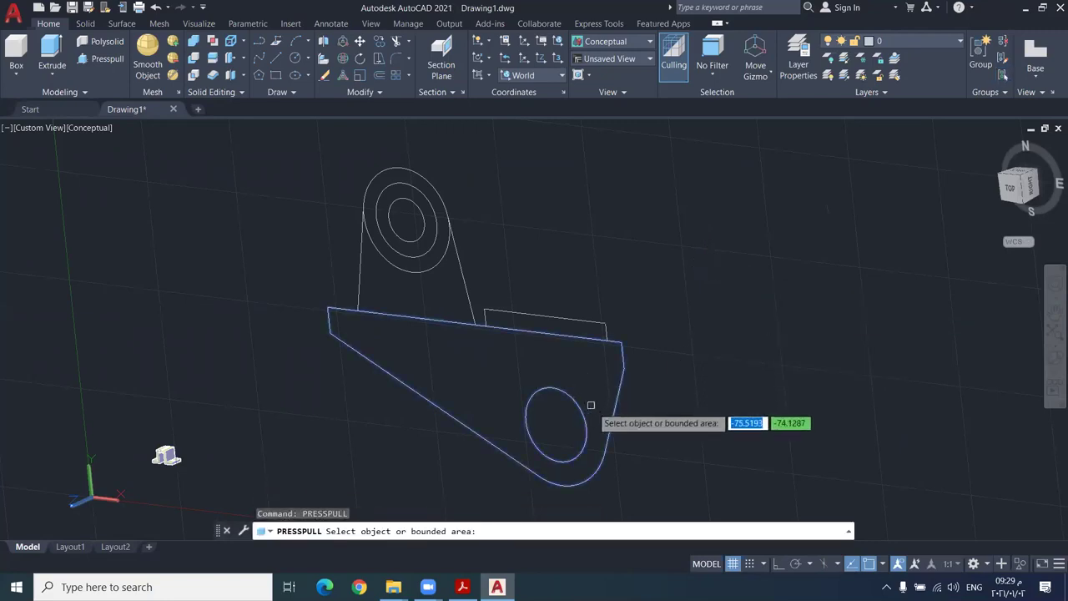
left_click(598, 376)
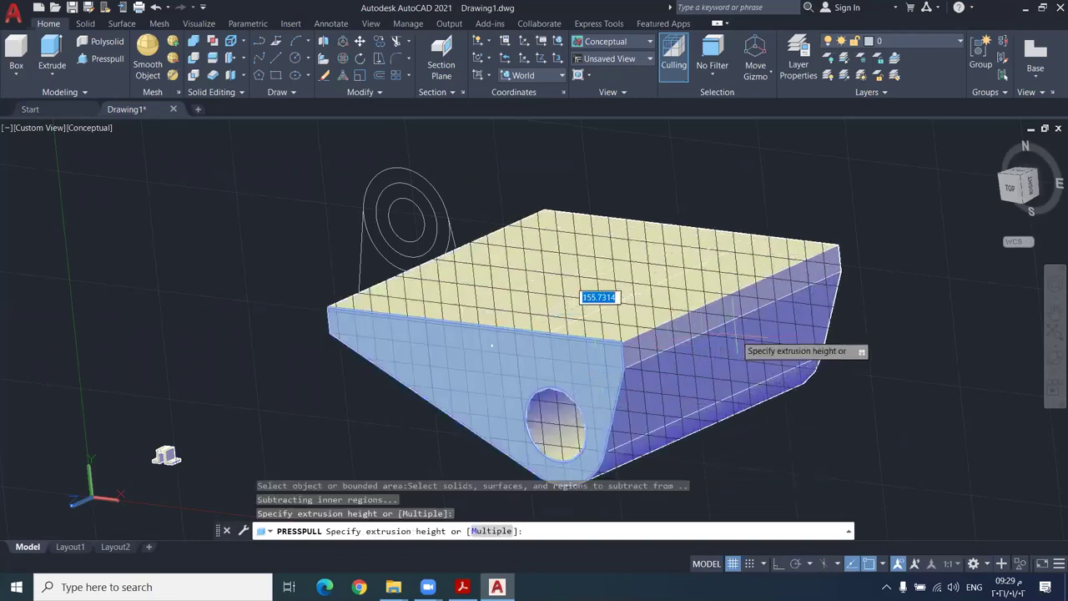
key("Return")
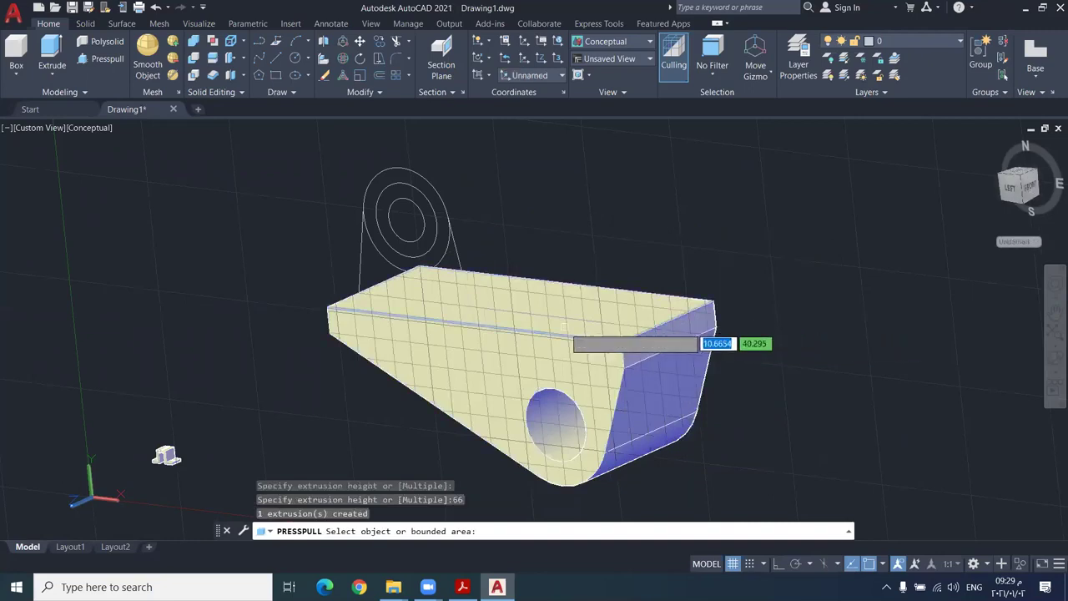
- End Presspull and change the visual style to 2D Wireframe
scroll(575, 330, "up", 1)
scroll(565, 326, "up", 1)
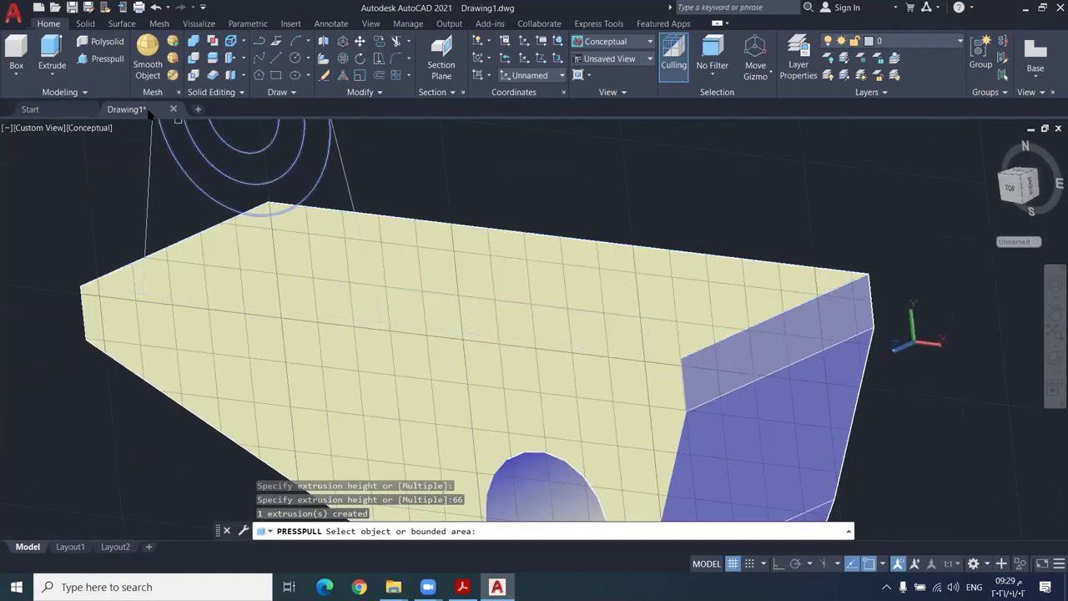
key("Return")
left_click(83, 132)
key("Escape")
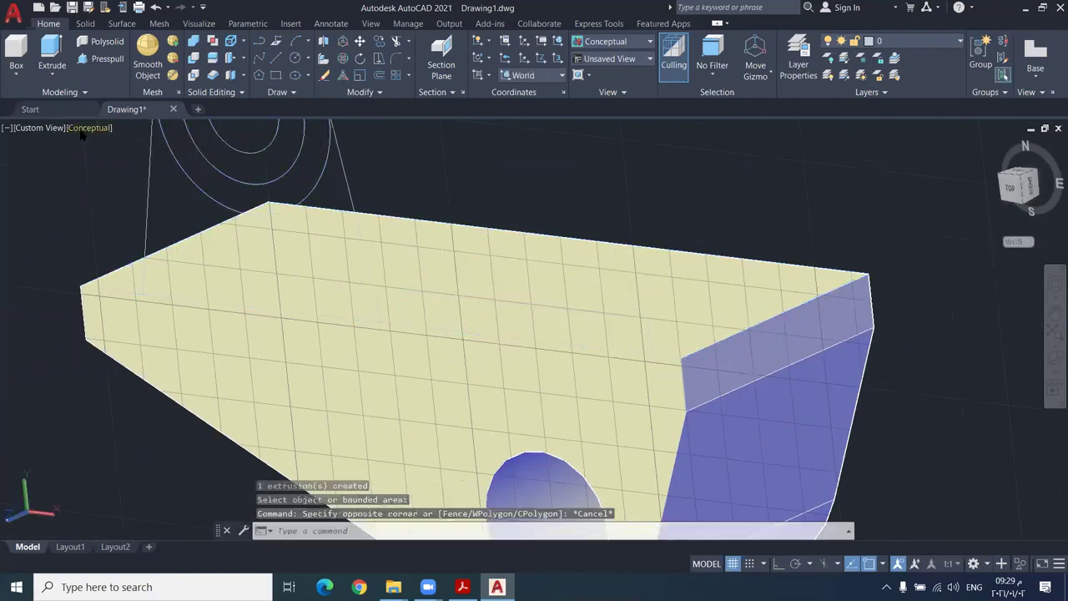
left_click(85, 127)
left_click(110, 158)
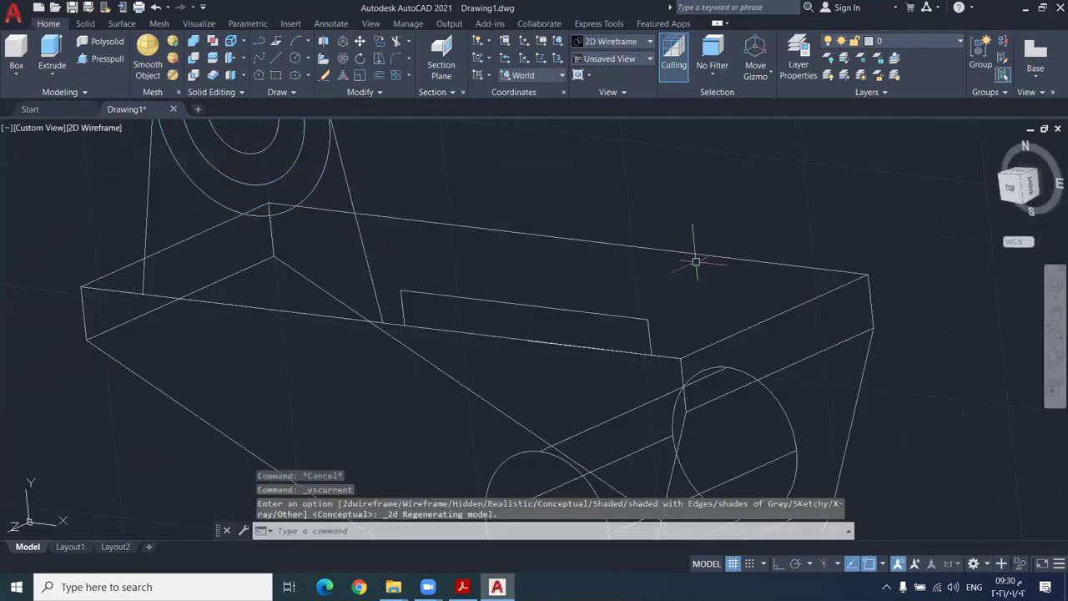
type("presspull")
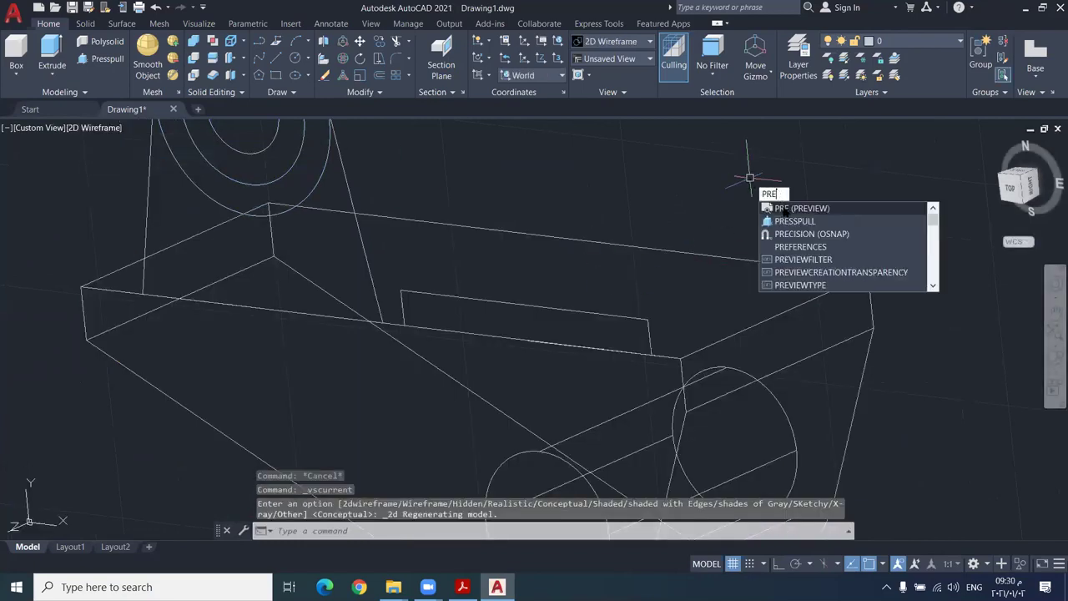
key("Return")
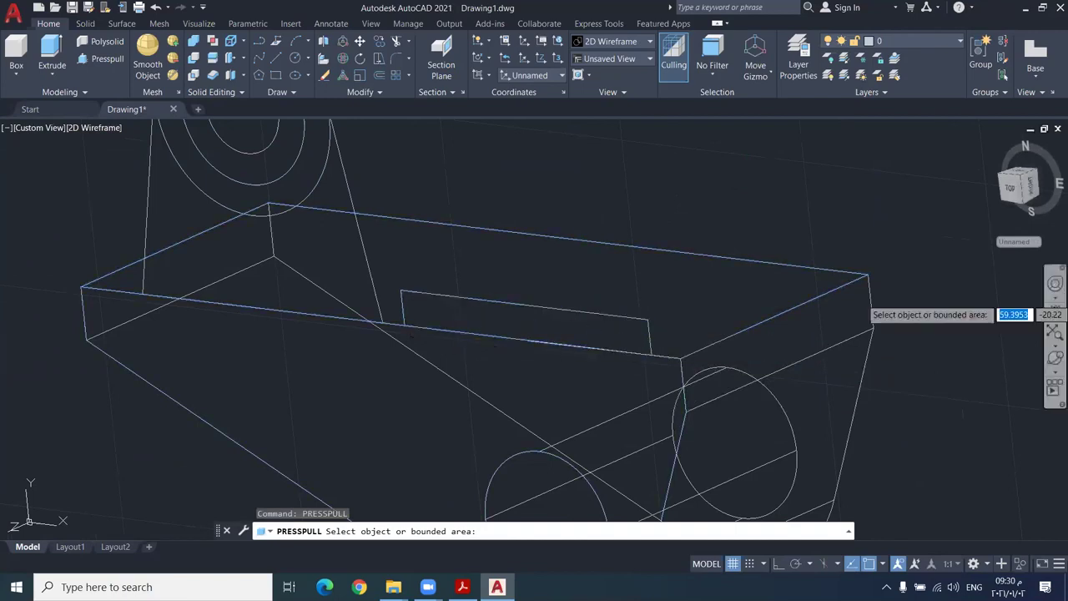
left_click(1055, 371)
left_click_drag(674, 276, 680, 305)
key("Escape")
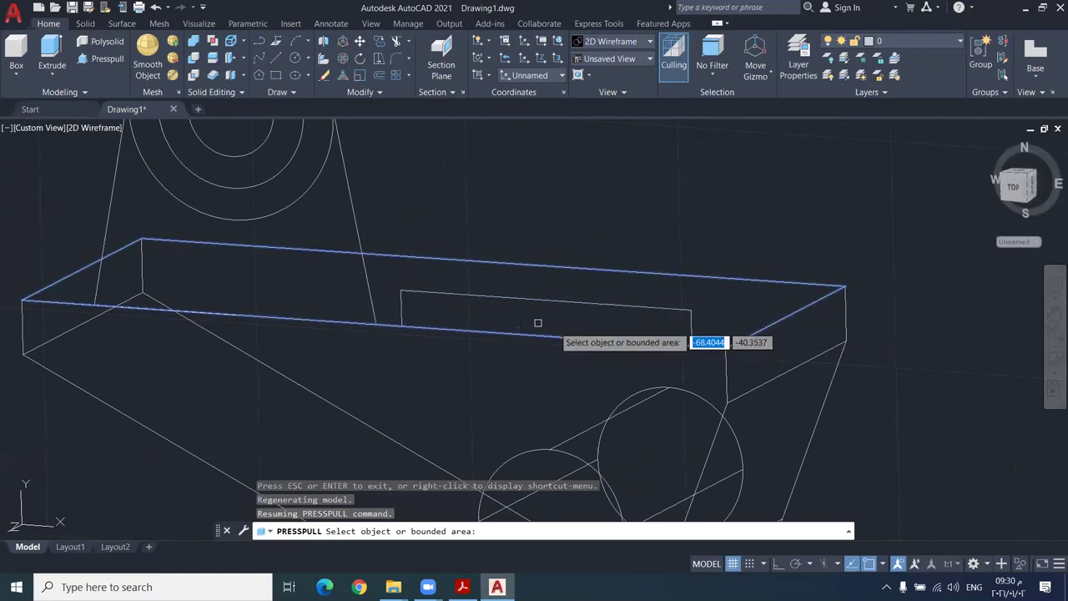
left_click(1053, 357)
left_click_drag(696, 288, 598, 348)
key("Escape")
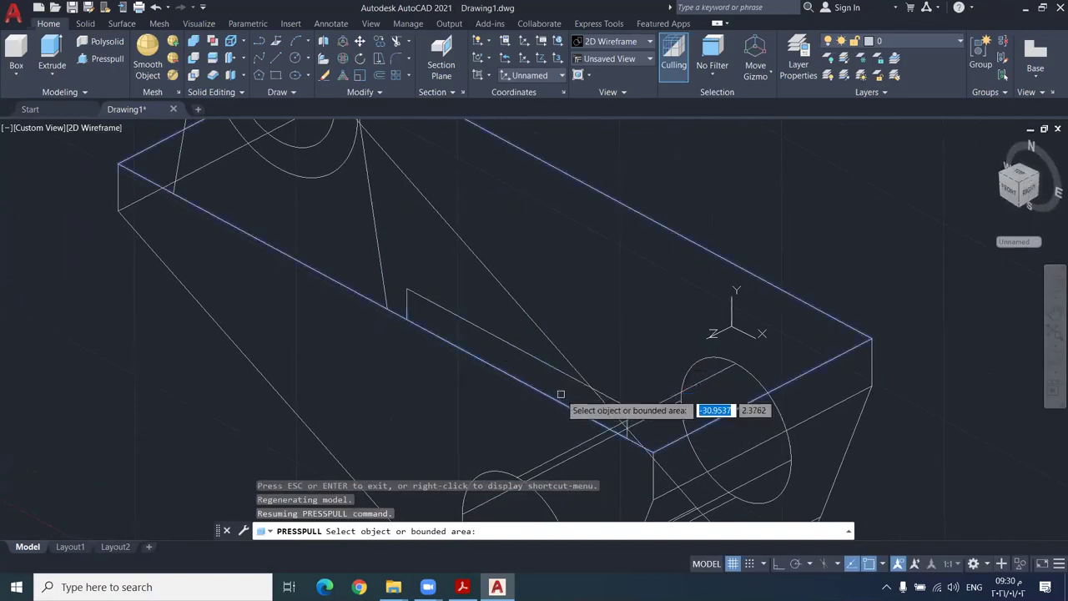
left_click(586, 389)
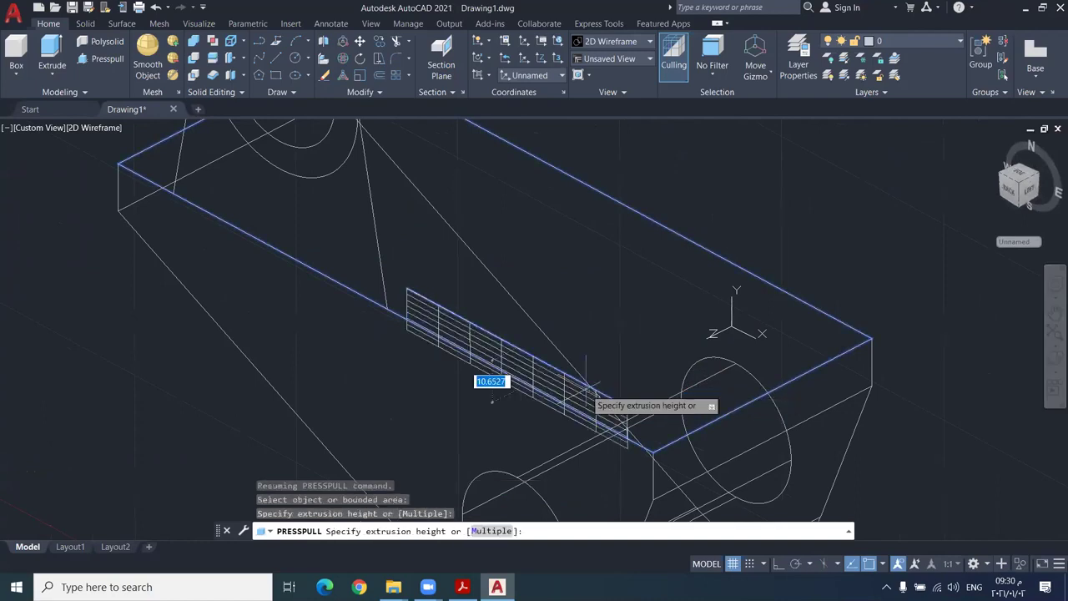
key("Escape")
- Presspull the small rectangular block profile on the plate's upper edge by 66
scroll(610, 398, "up", 2)
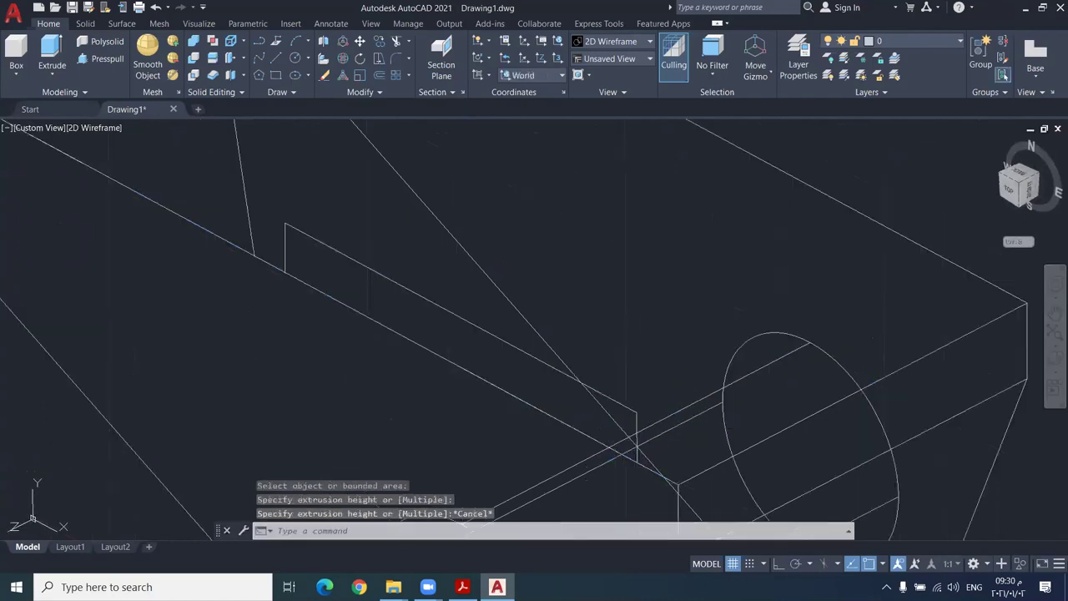
middle_click_drag(964, 374, 1054, 307)
left_click(1054, 360)
left_click_drag(532, 253, 657, 251)
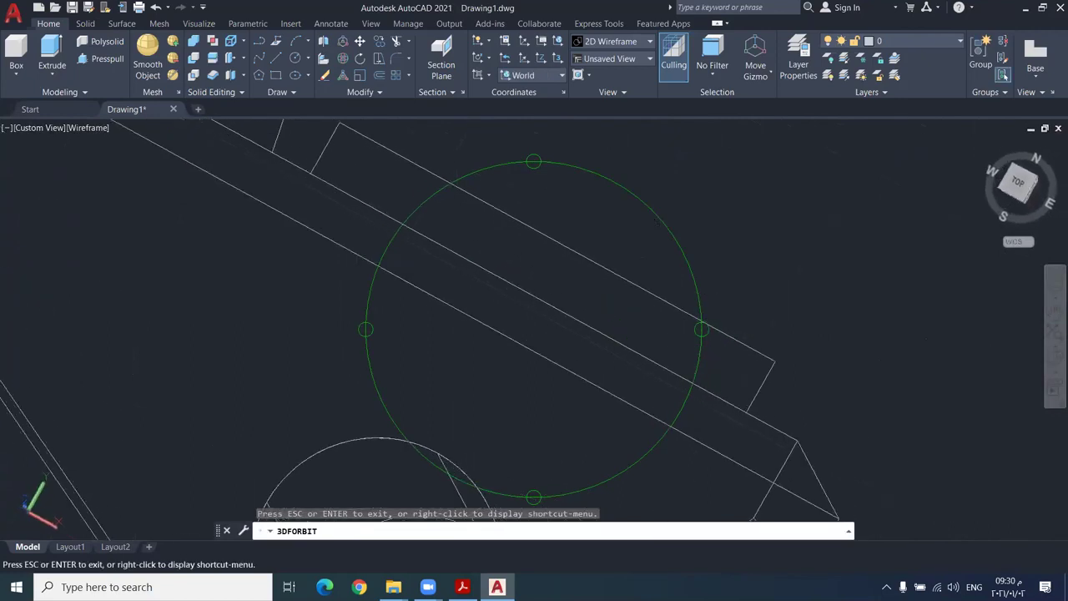
key("Escape")
type("p")
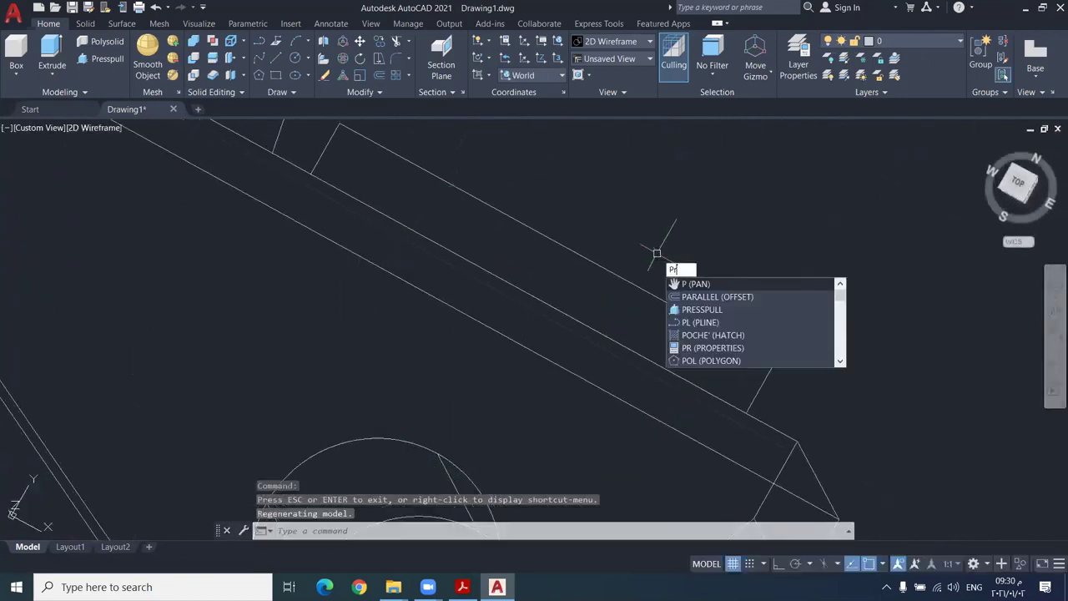
type("re")
key("Return")
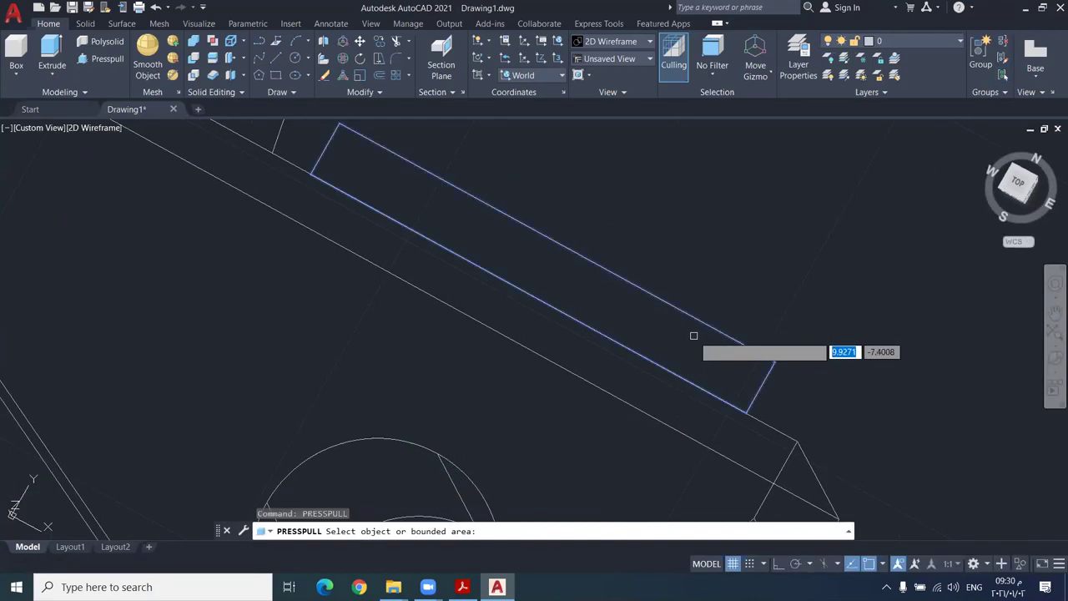
left_click(694, 335)
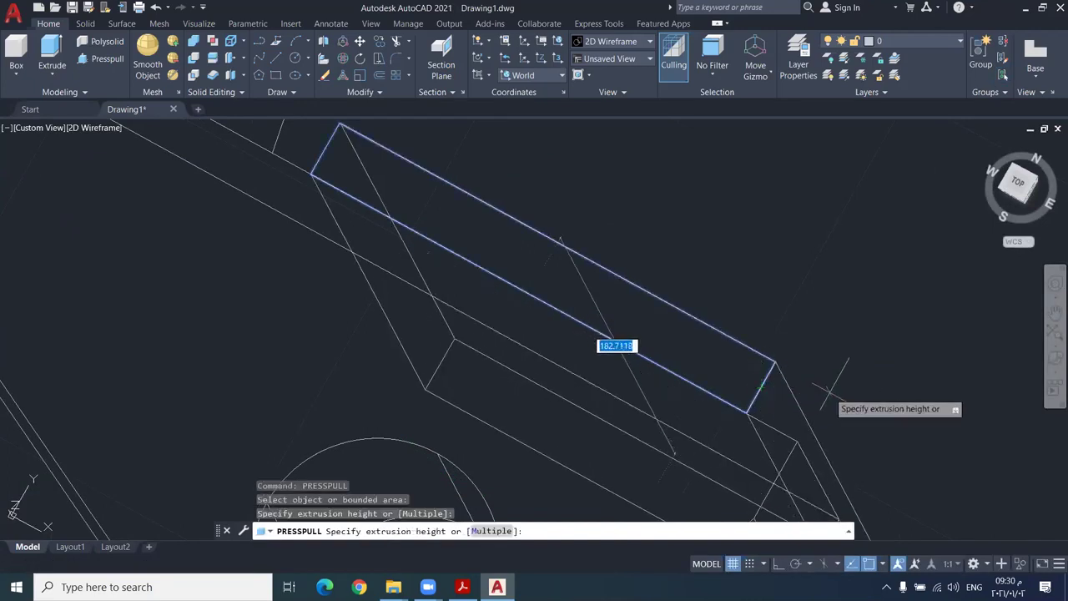
type("66")
key("Return")
- Presspull the area between the two tangent lines, the plate's upper edge and the outer circle by 66
scroll(659, 301, "down", 4)
middle_click_drag(665, 251, 659, 382)
scroll(556, 322, "up", 4)
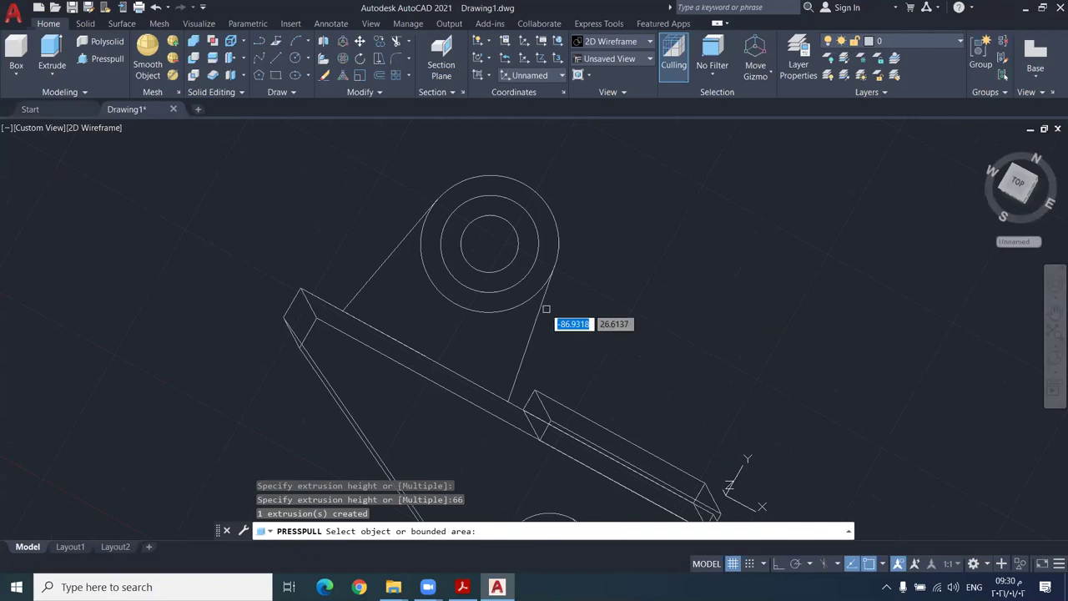
left_click(500, 382)
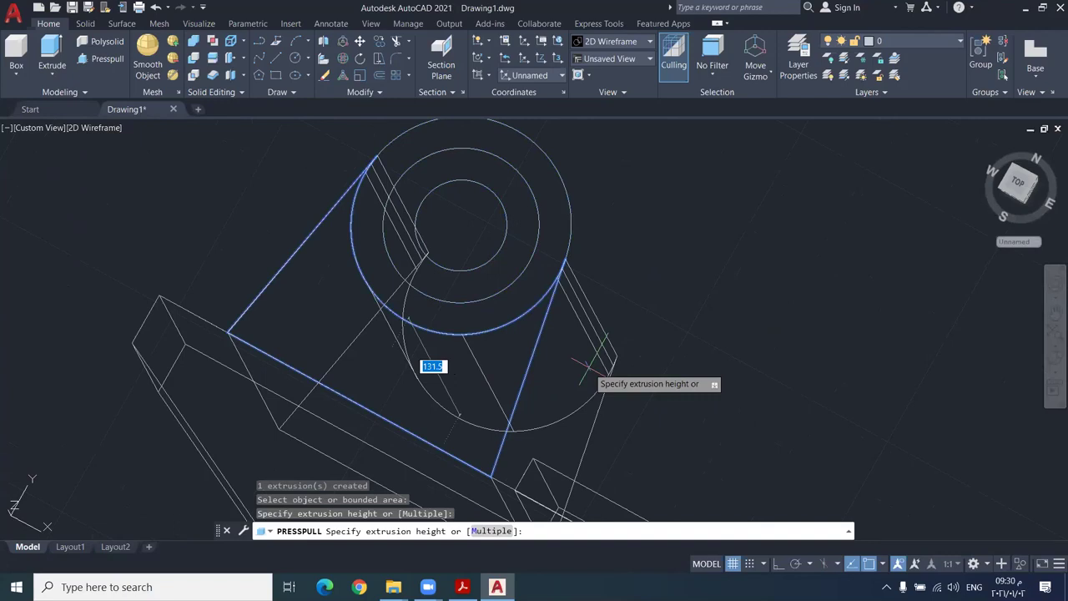
key("Return")
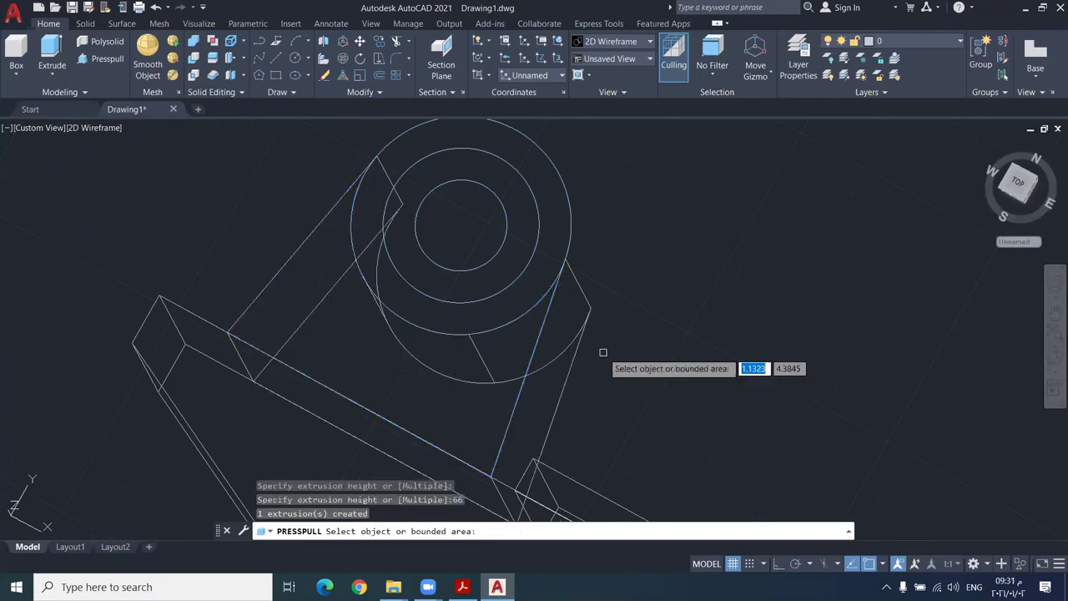
- Presspull the ring between the outer and middle concentric circles by 66 and finish the command
scroll(526, 329, "down", 3)
middle_click_drag(570, 277, 589, 258)
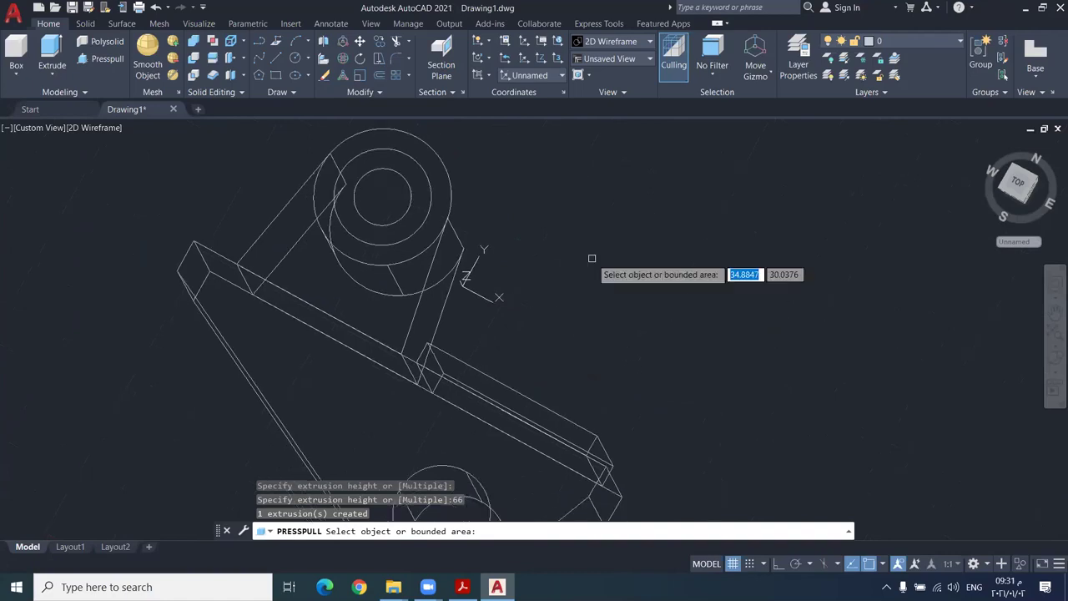
middle_click_drag(565, 222, 507, 204)
scroll(539, 231, "up", 3)
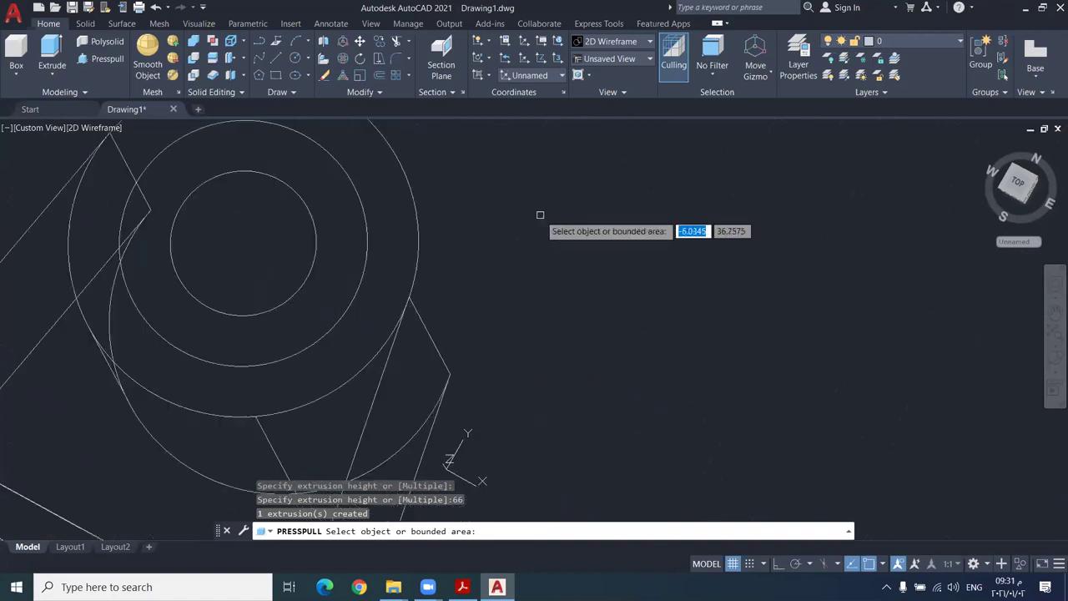
scroll(623, 281, "down", 1)
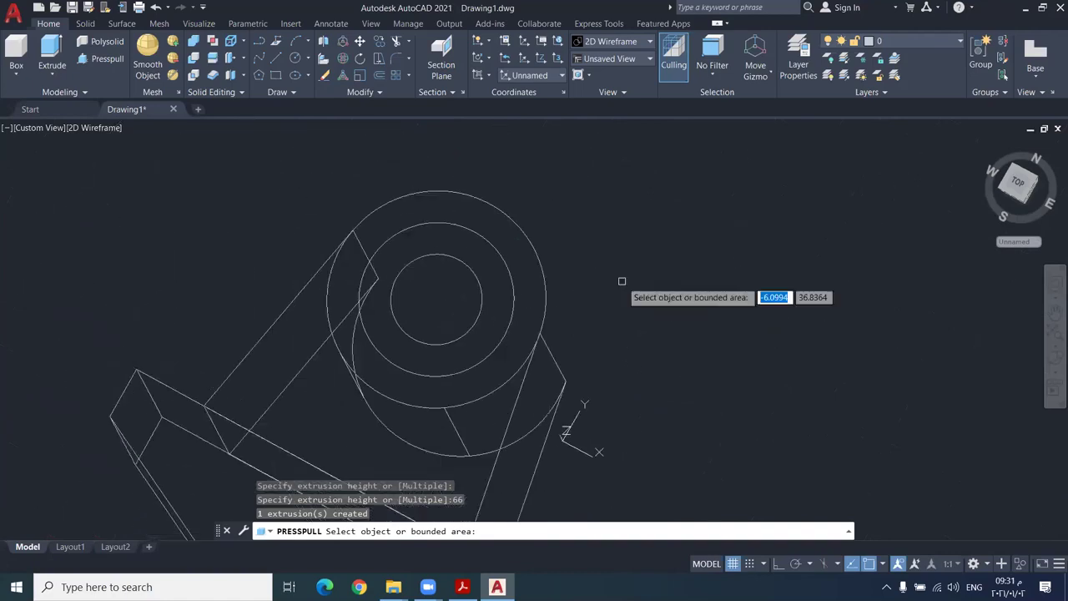
left_click(519, 263)
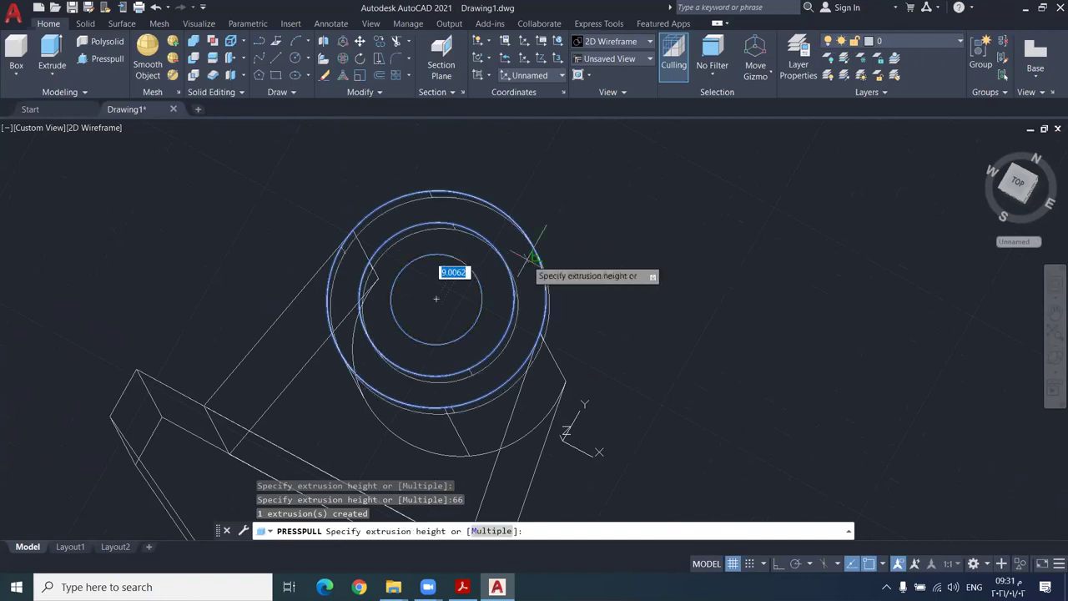
key("Return")
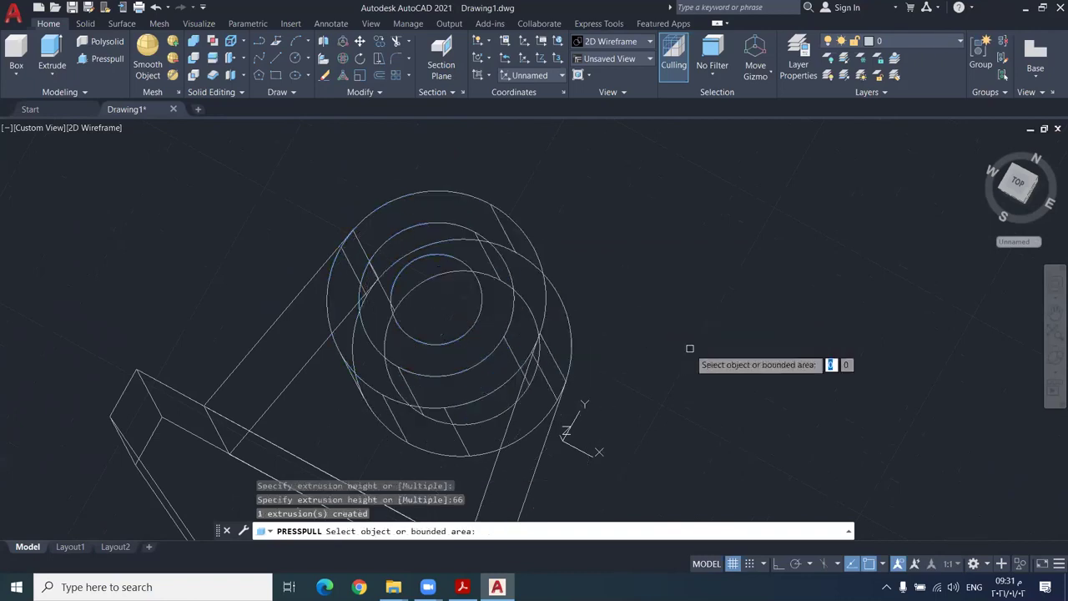
key("Return")
- Orbit to an angled view of the extruded bracket and change the visual style to Conceptual
scroll(704, 382, "down", 3)
middle_click_drag(630, 328, 586, 312)
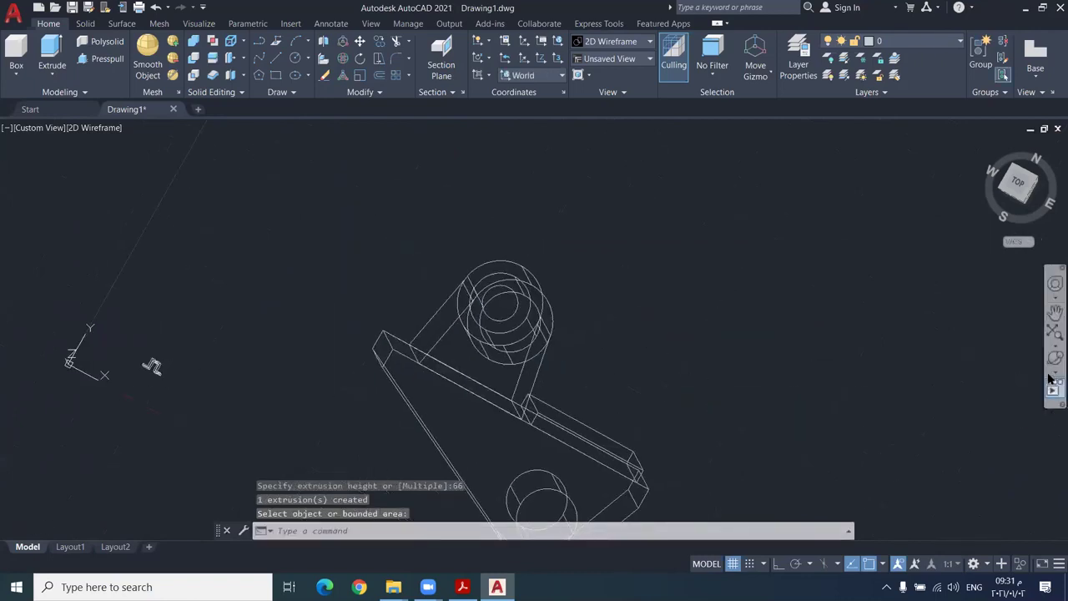
left_click(1054, 357)
left_click_drag(634, 231, 649, 265)
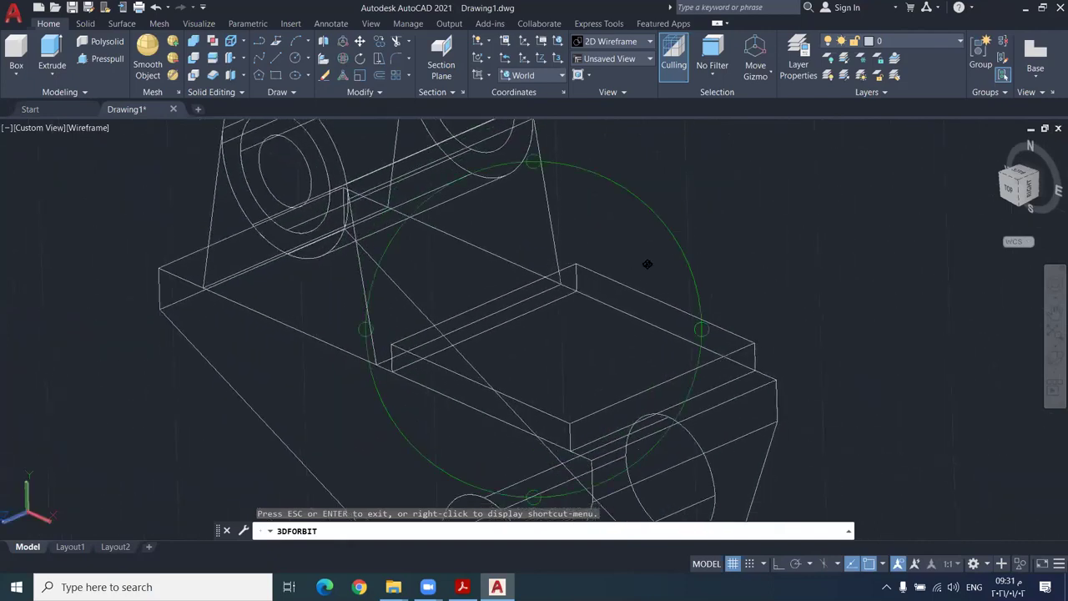
key("Escape")
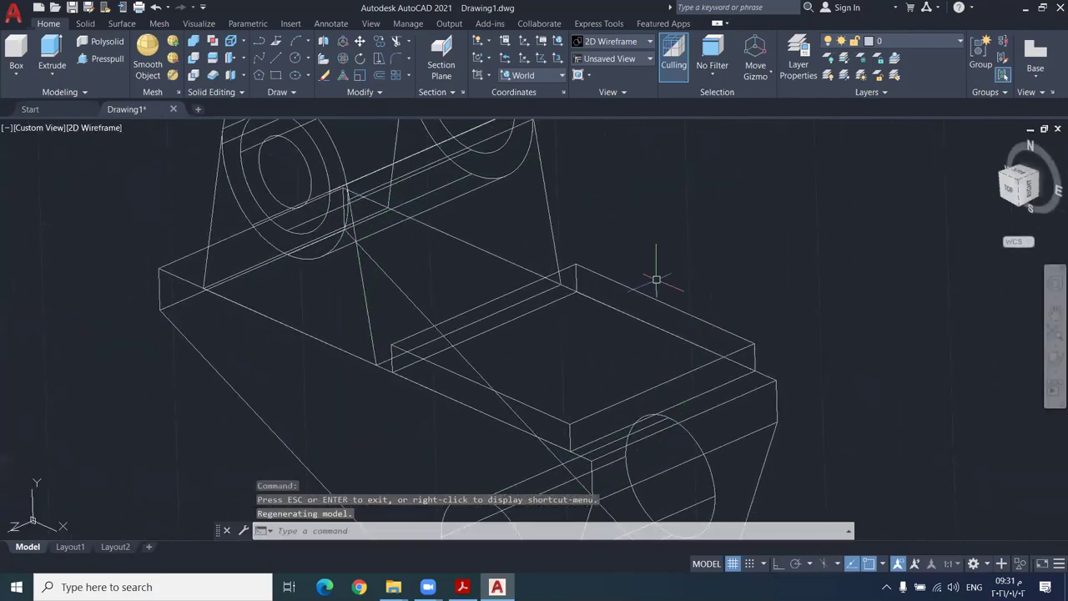
left_click(115, 129)
left_click(154, 172)
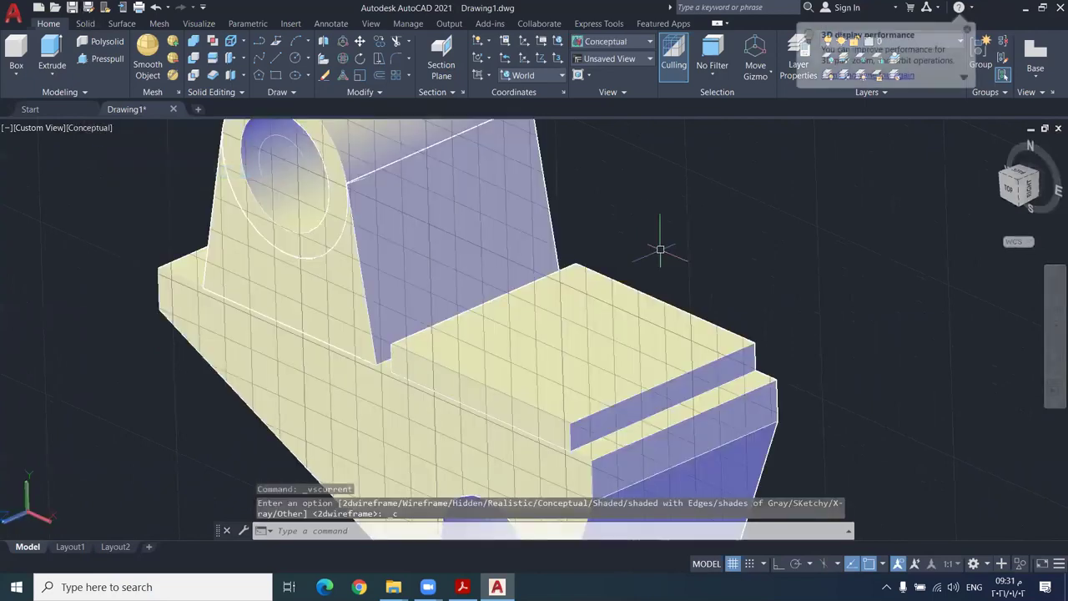
- Align the UCS to the top face of the raised block using the UCS Face option
scroll(698, 280, "down", 3)
scroll(699, 279, "up", 3)
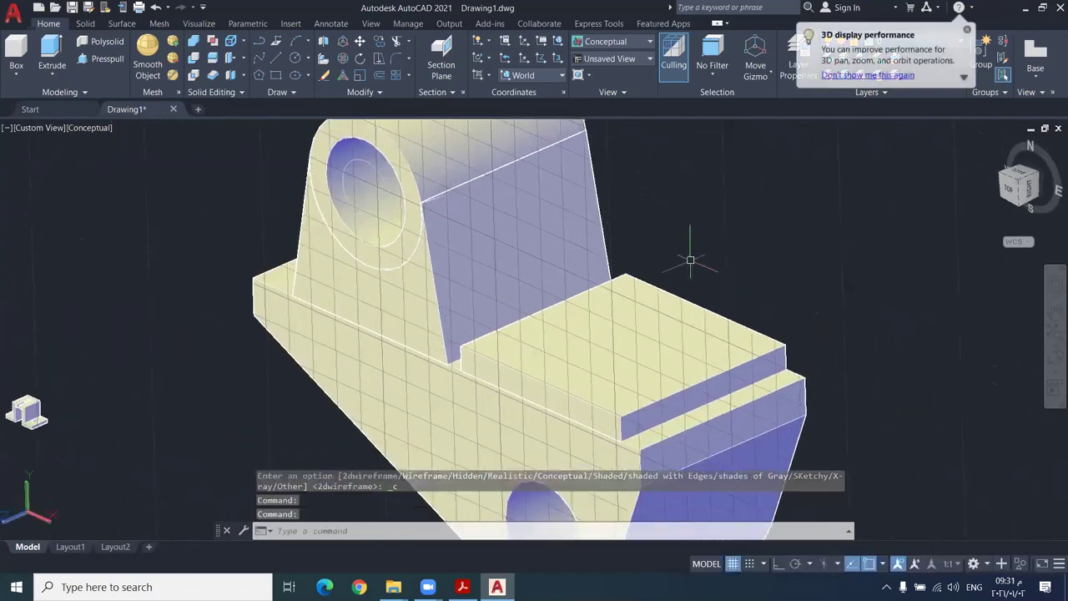
scroll(691, 260, "up", 2)
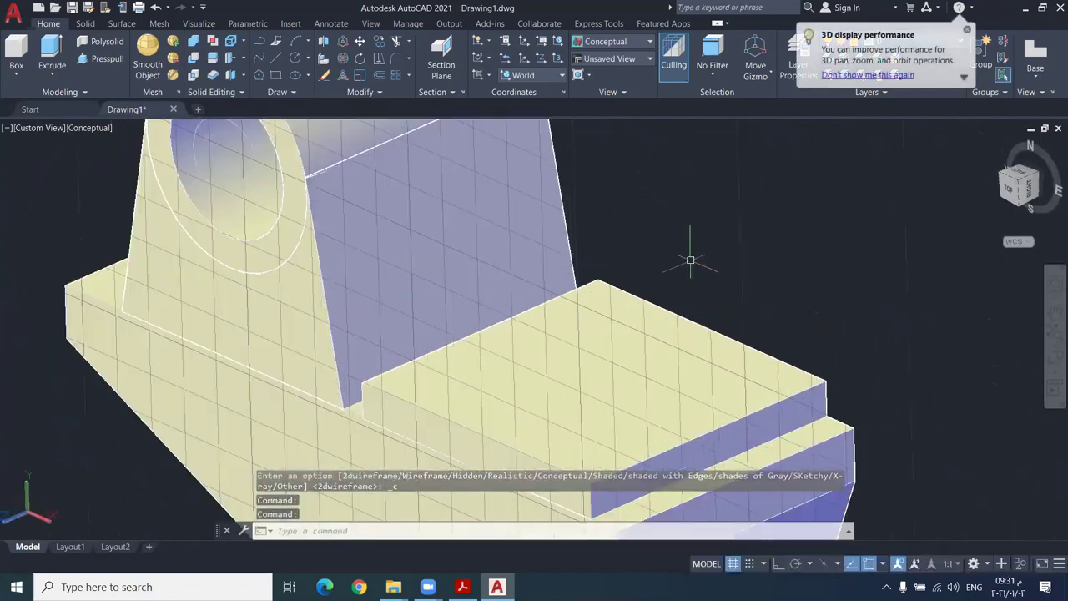
middle_click_drag(692, 311, 710, 231)
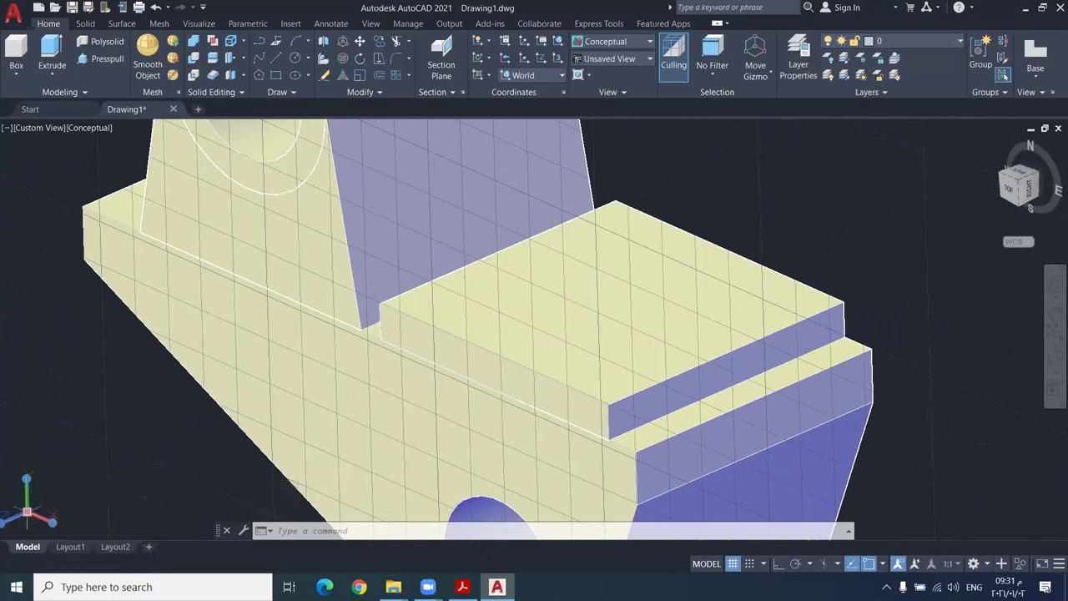
right_click(30, 509)
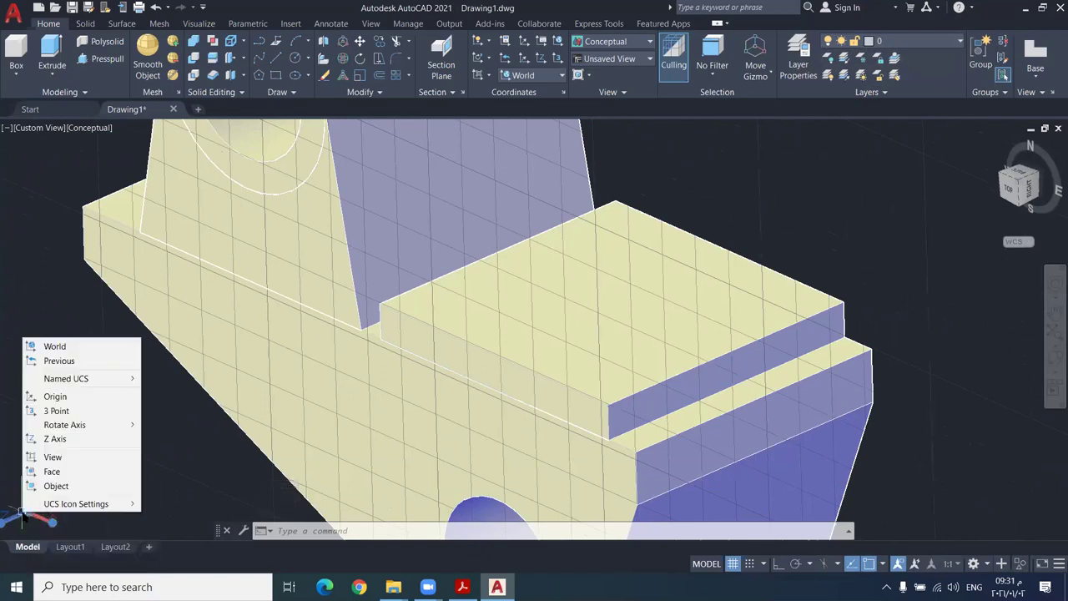
left_click(49, 470)
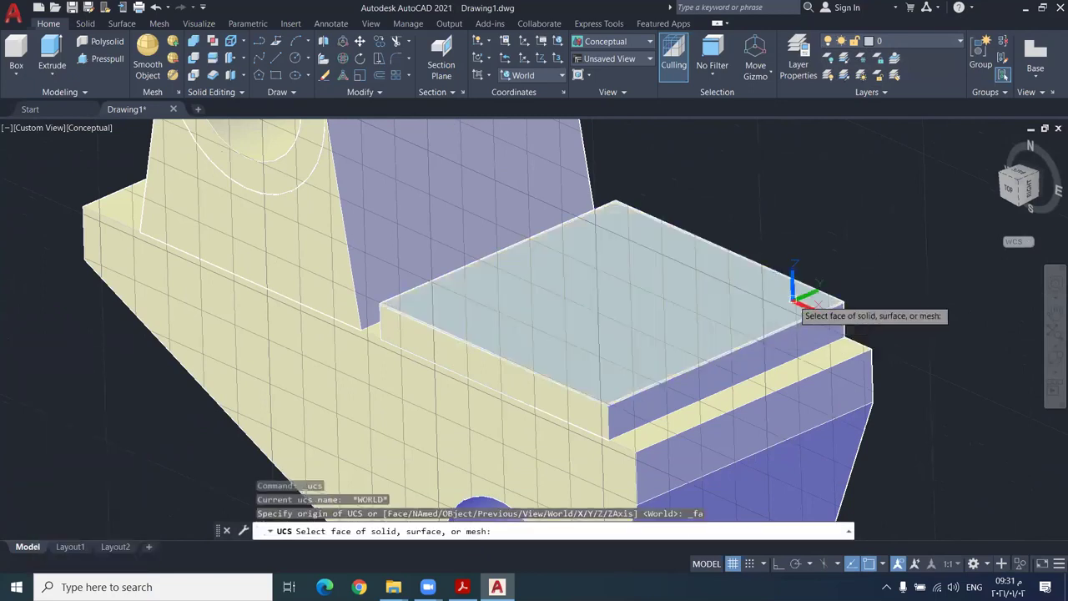
left_click(805, 301)
left_click(828, 333)
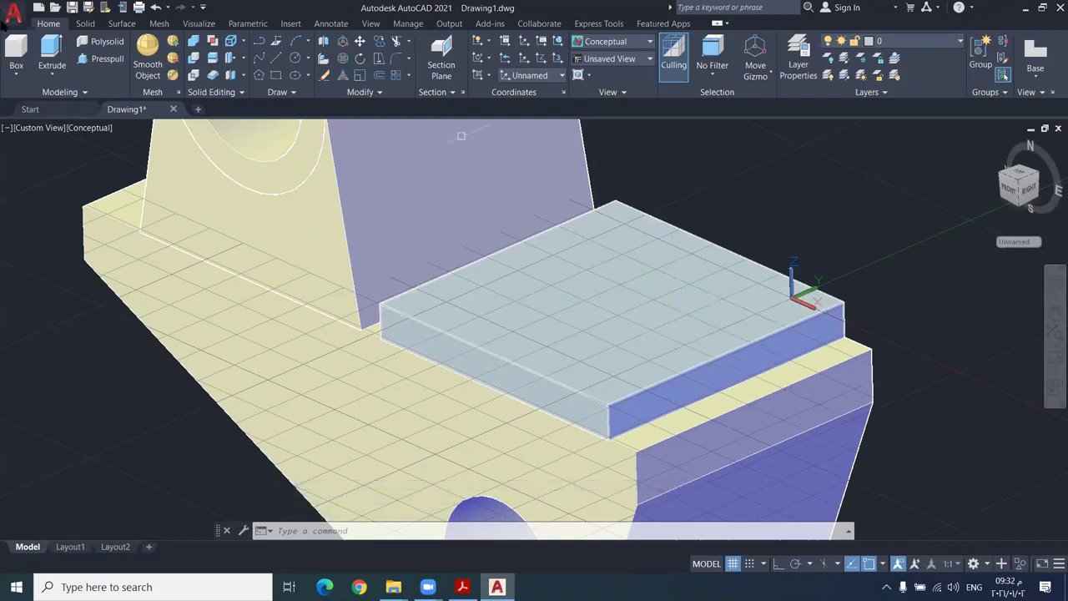
- With Ortho on, draw a 16-unit line inward from the midpoint of the raised block's outer top edge
type("LI")
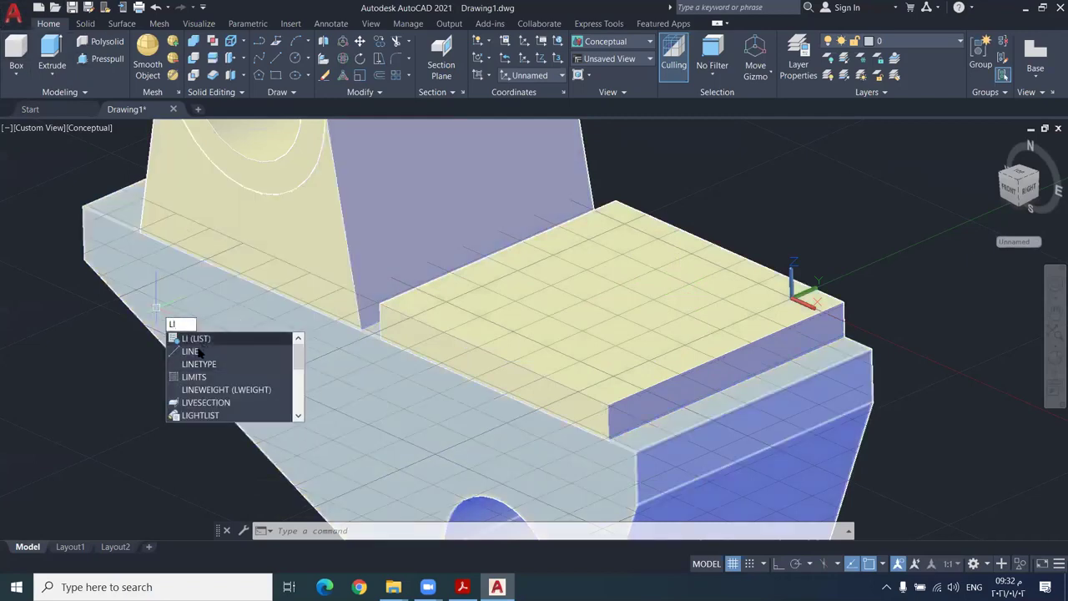
key("Return")
scroll(676, 358, "up", 2)
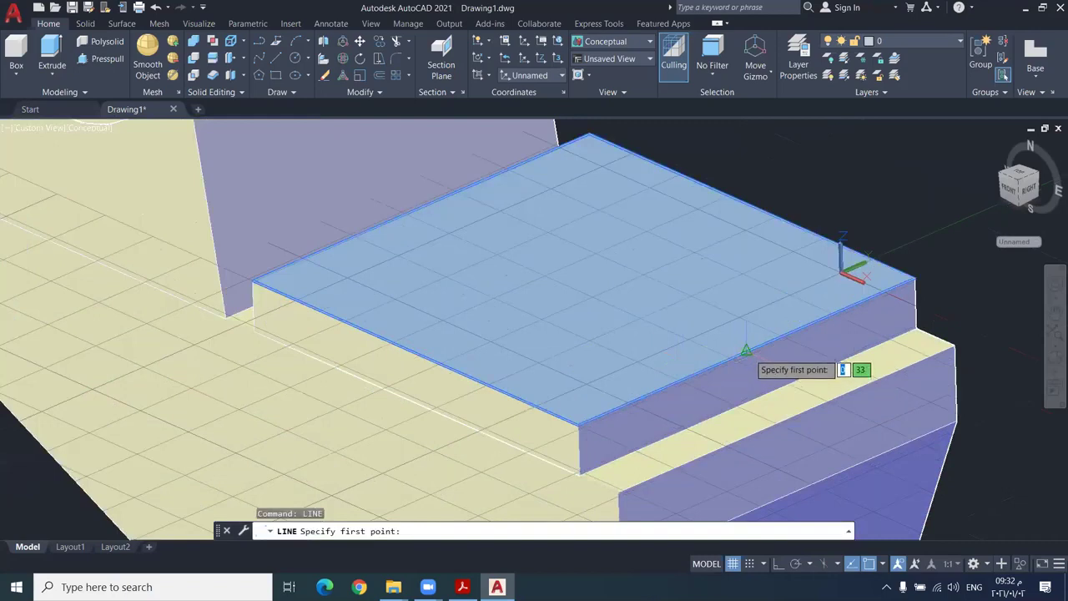
left_click(745, 351)
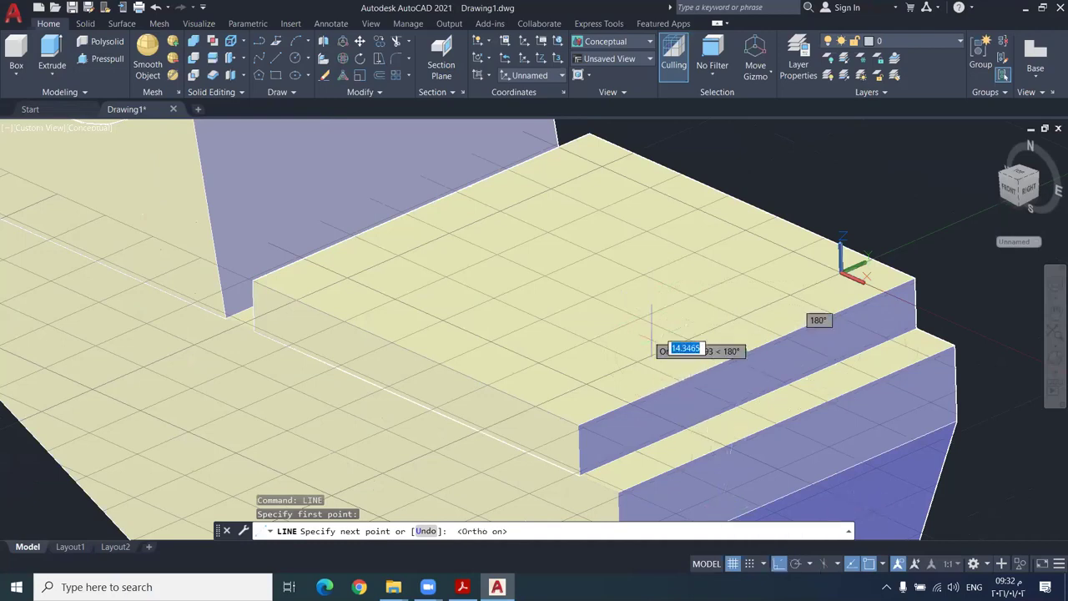
scroll(618, 284, "up", 1)
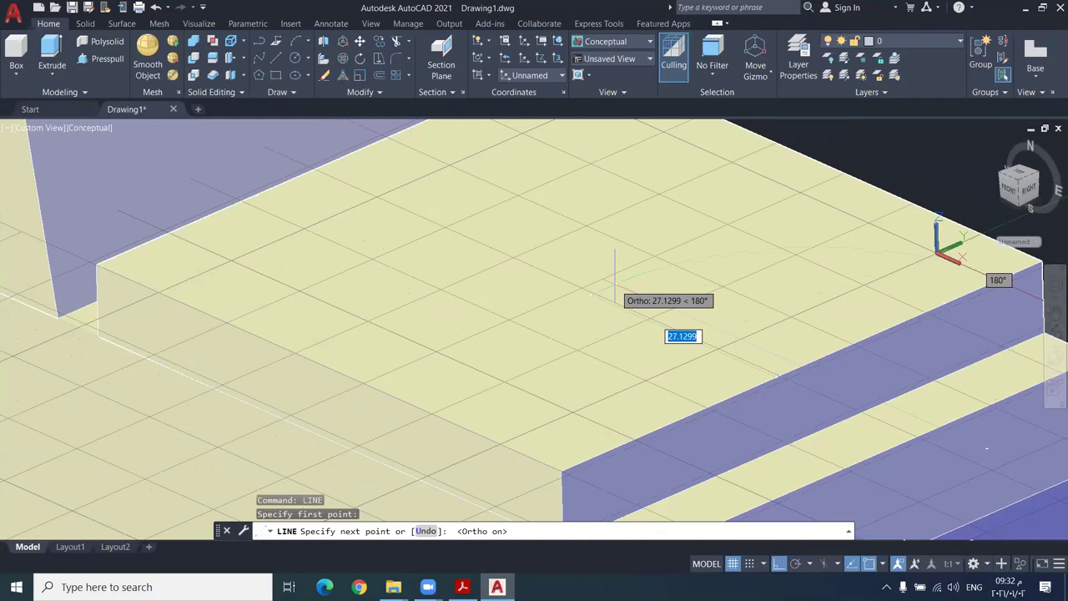
key("Return")
key("Escape")
middle_click_drag(632, 267, 755, 298)
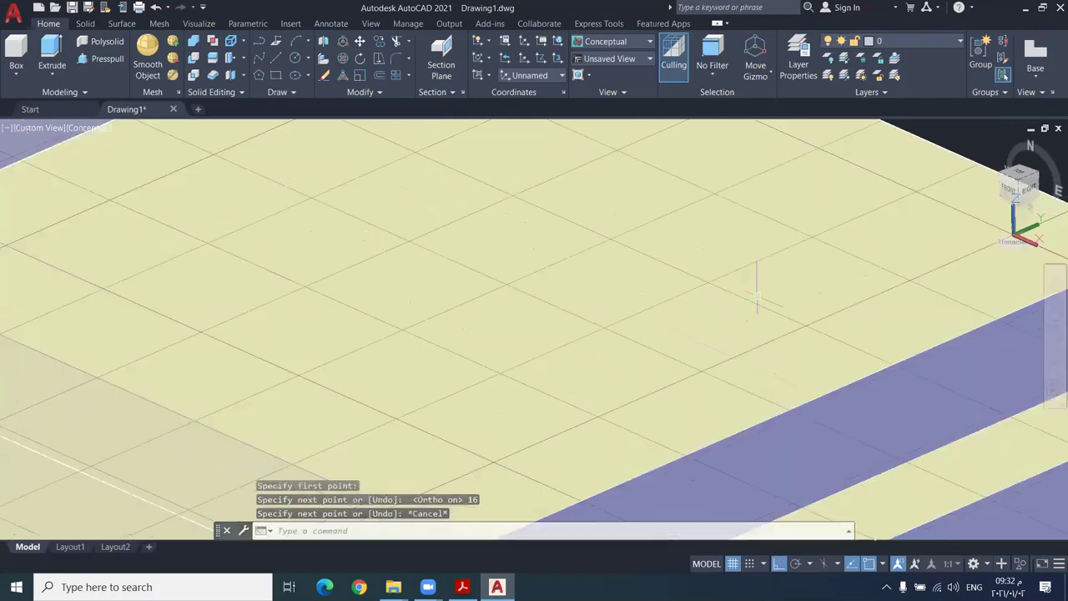
scroll(534, 157, "down", 3)
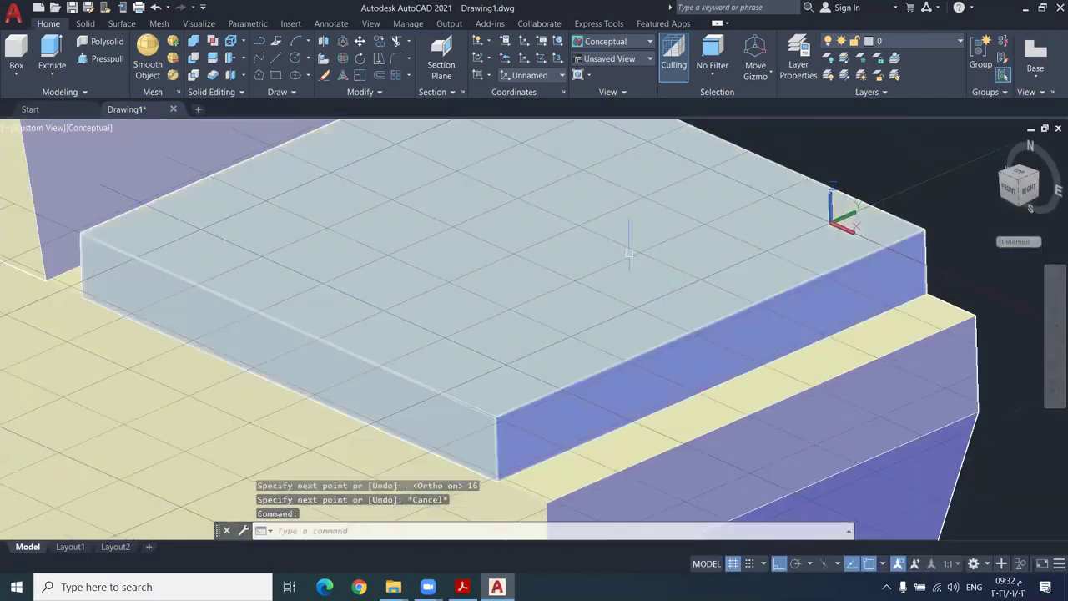
- Draw a circle of radius 16 on the block's top face, centred on the inner end of the 16-unit line
scroll(659, 234, "up", 2)
type("c")
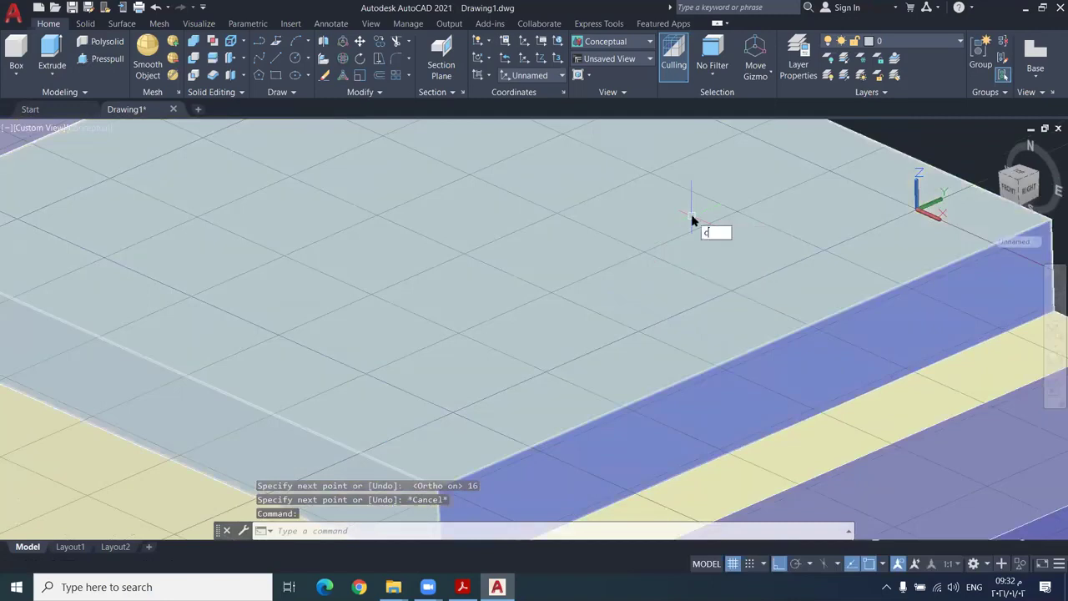
key("Return")
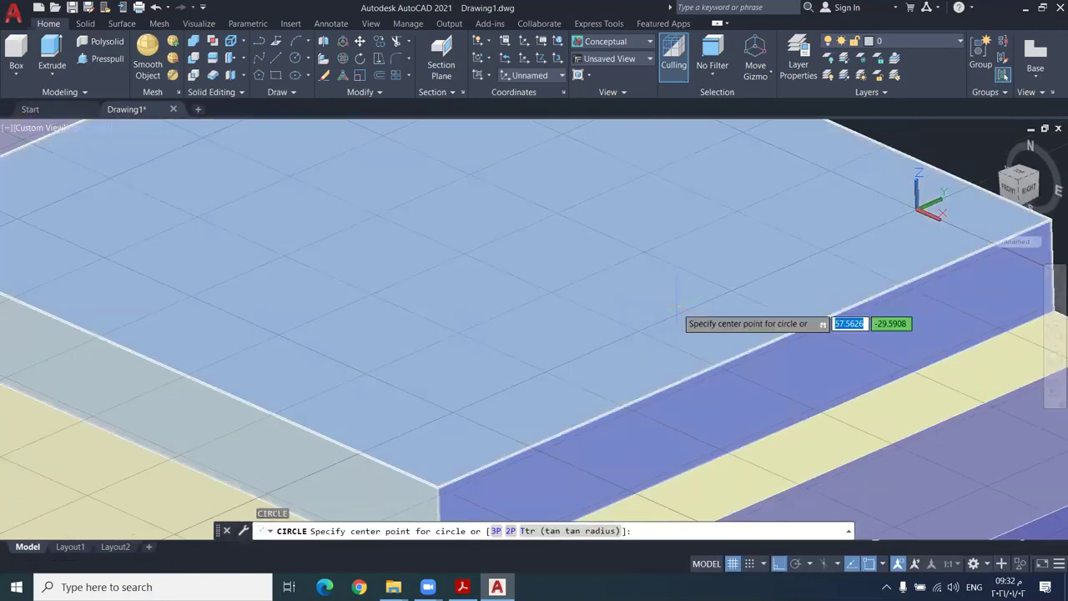
left_click(603, 291)
key("Escape")
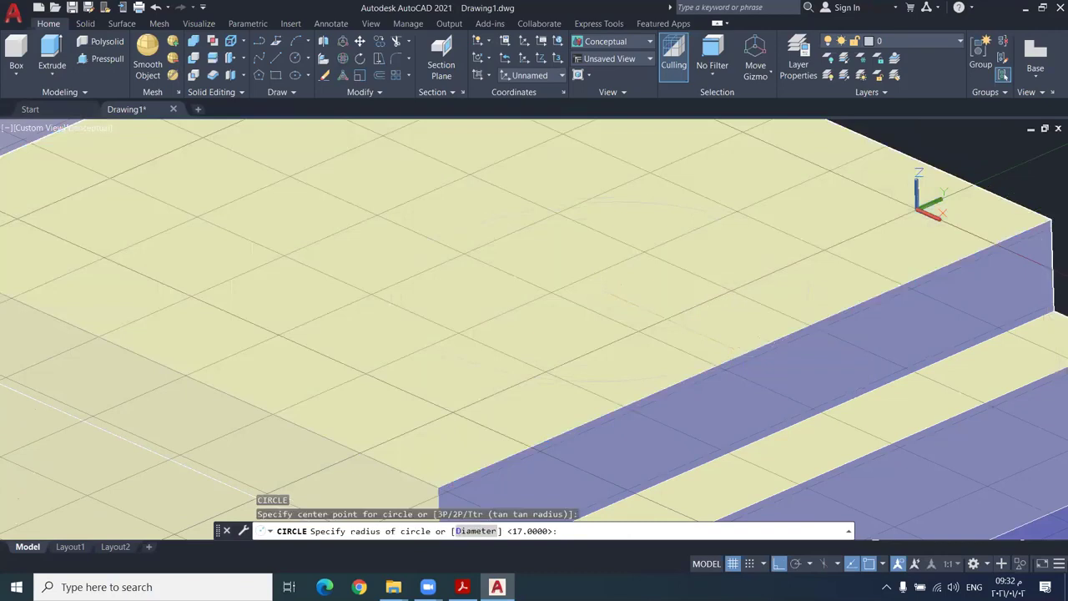
scroll(745, 354, "down", 2)
scroll(683, 326, "up", 2)
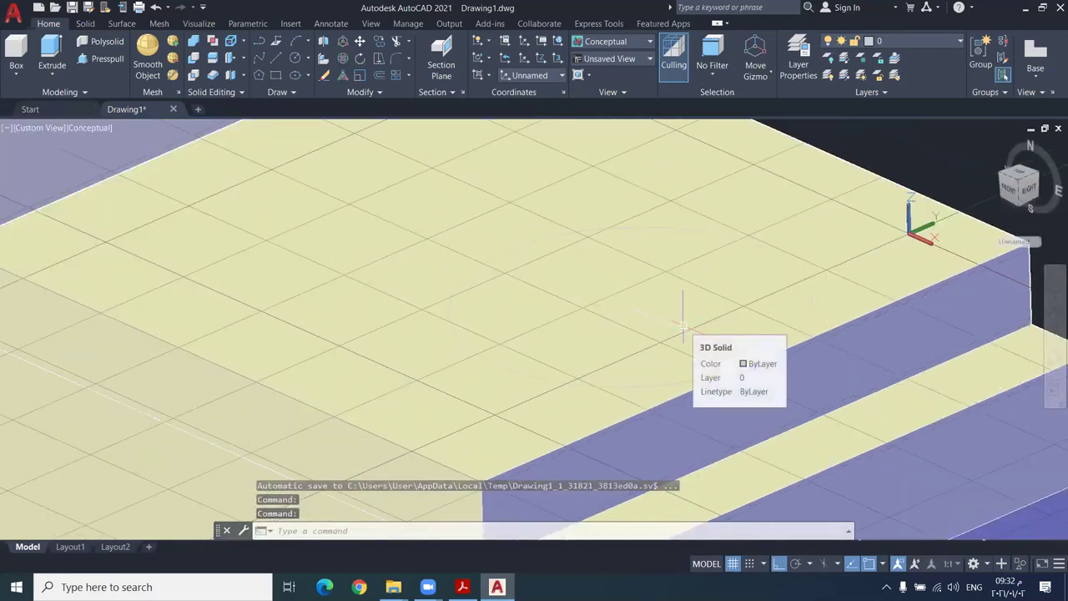
- Draw a concentric circle of radius 7.5 inside the larger circle on the block's top face
left_click(426, 217)
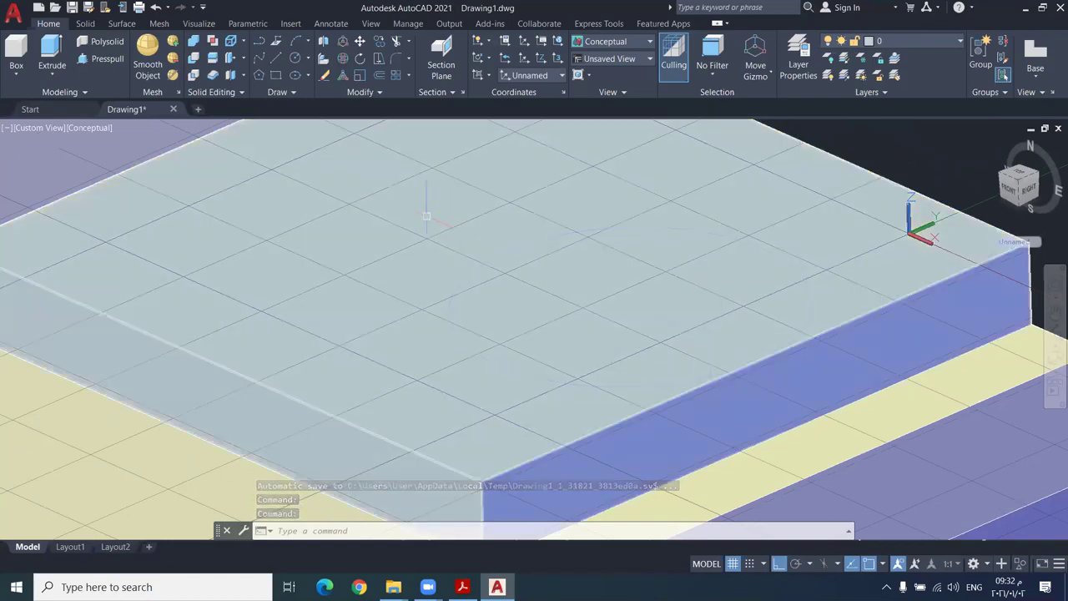
type("c")
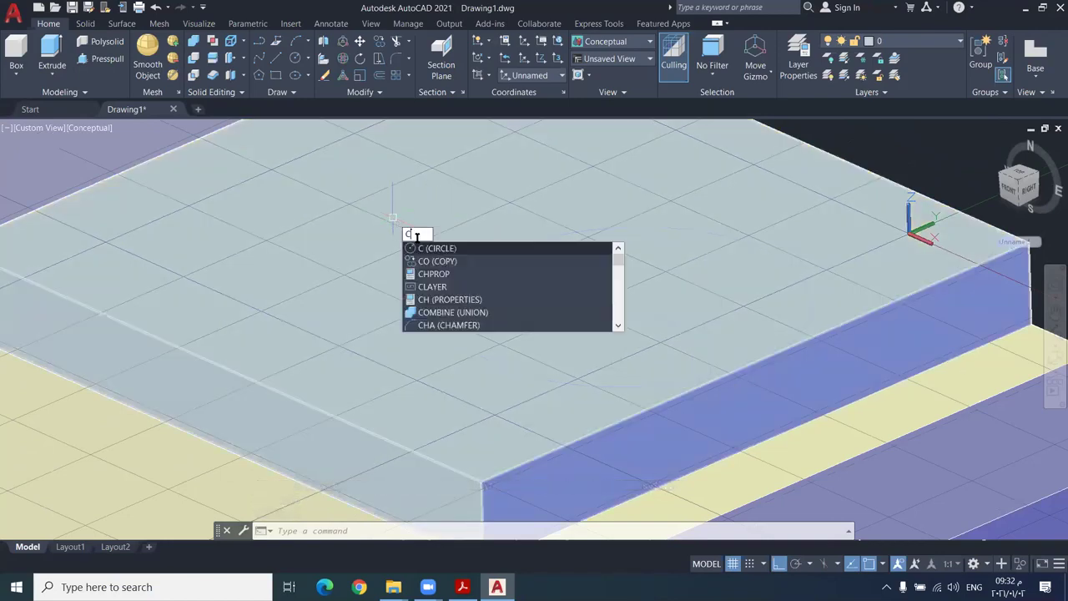
key("Return")
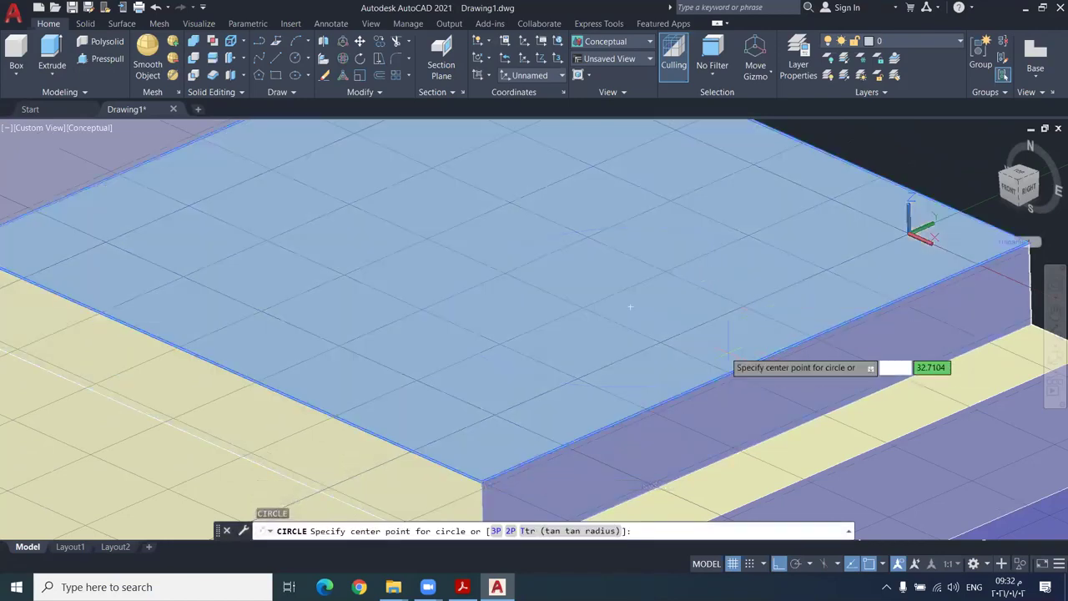
left_click(631, 307)
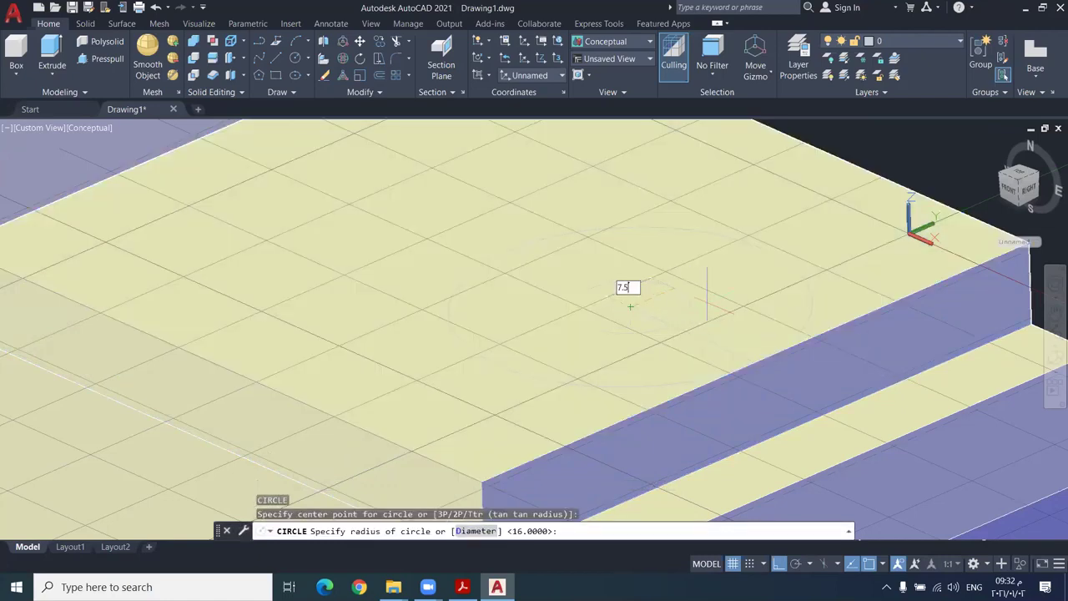
key("Return")
key("Escape")
scroll(731, 297, "down", 1)
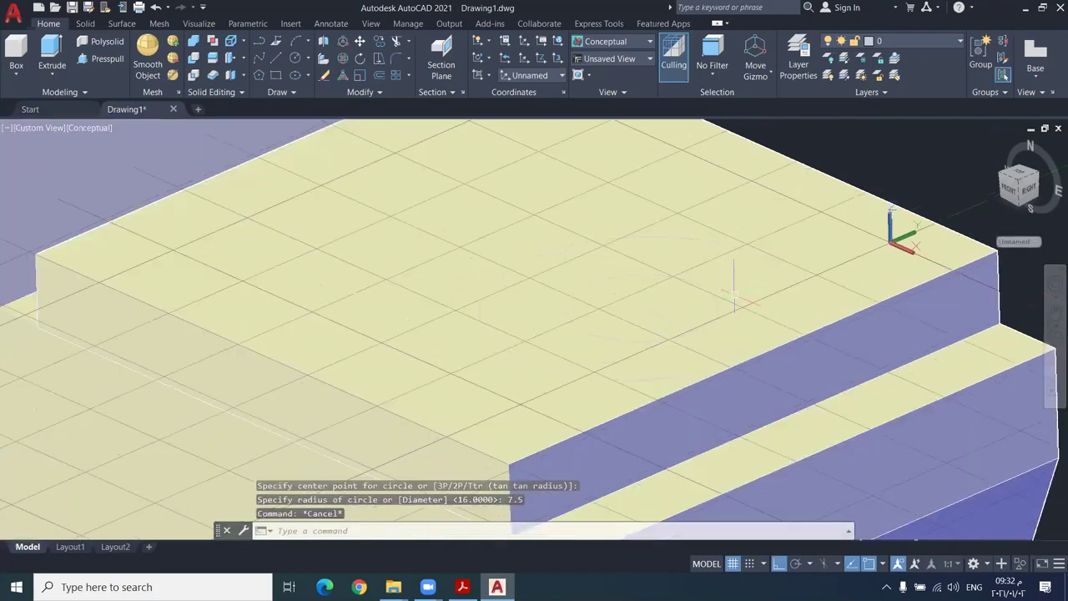
middle_click_drag(735, 292, 779, 343, "shift")
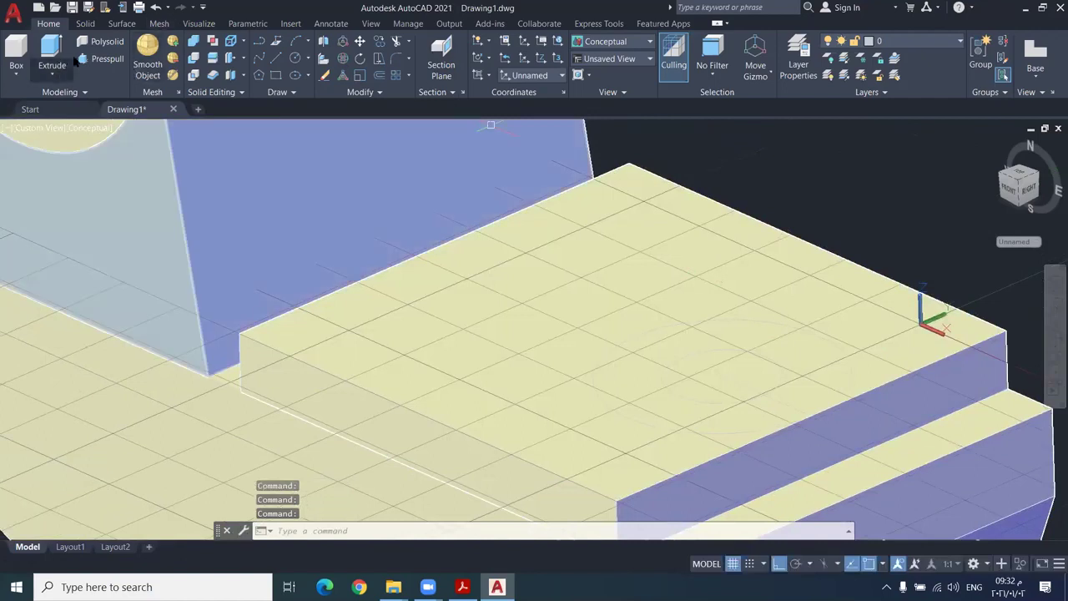
type("l")
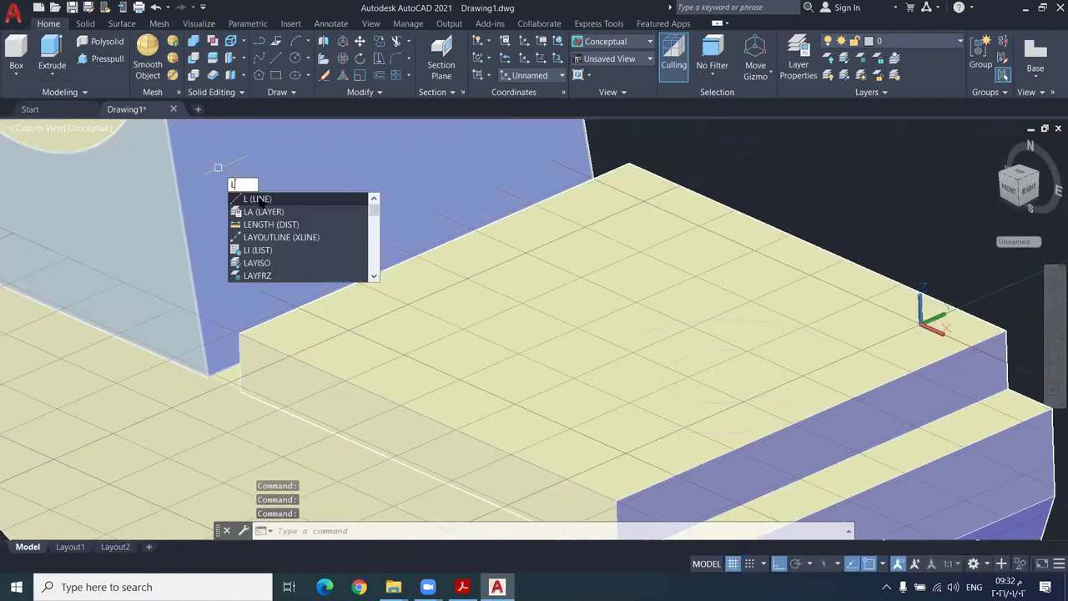
key("Return")
left_click(434, 248)
scroll(434, 247, "up", 2)
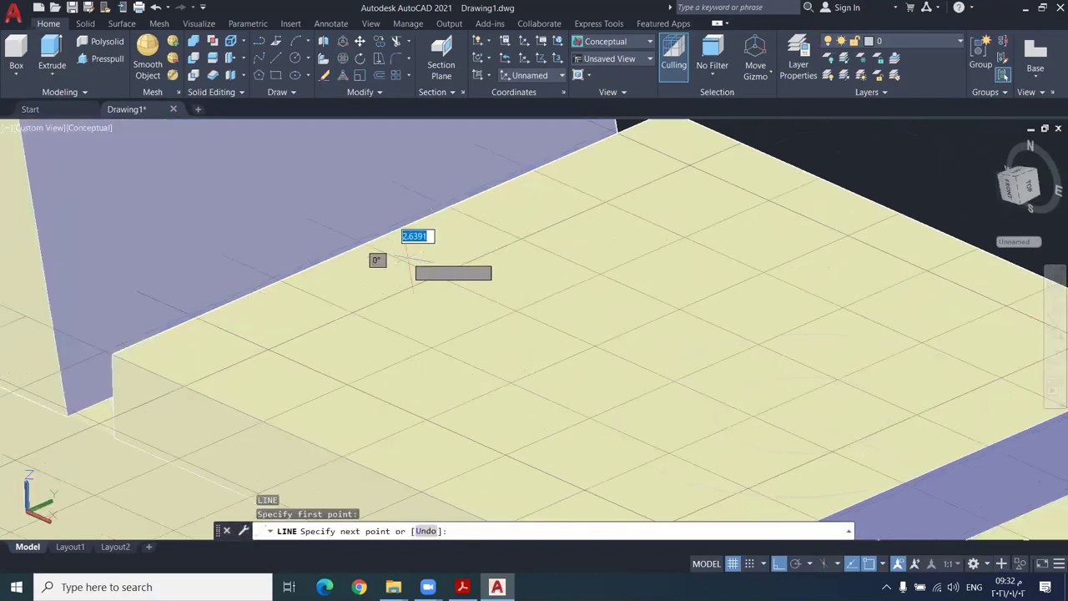
scroll(417, 259, "up", 1)
middle_click_drag(564, 350, 501, 359, "shift")
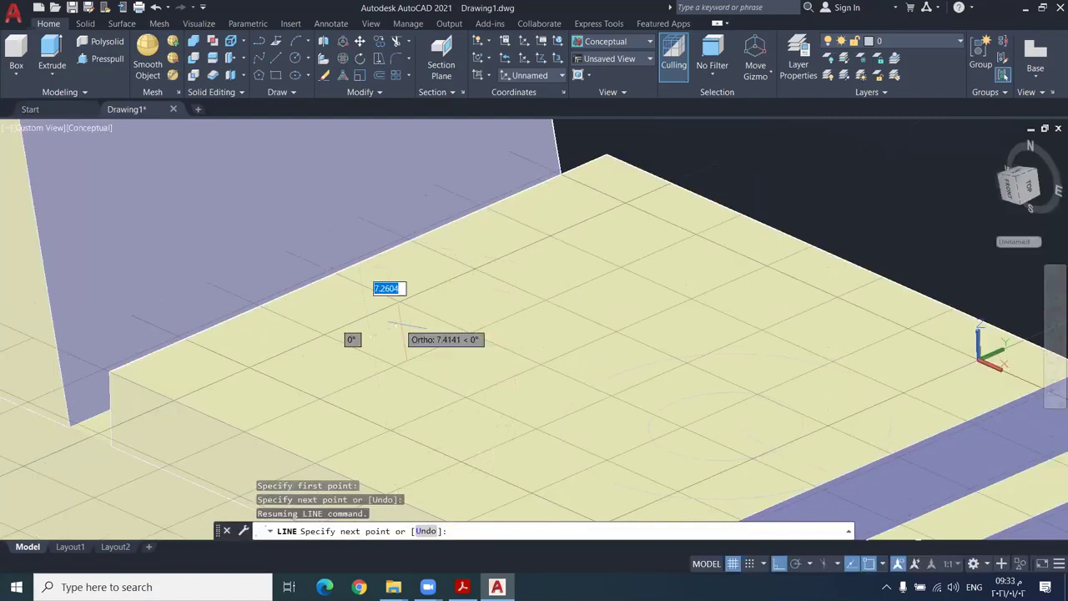
scroll(417, 325, "up", 2)
key("Escape")
- Orbit to the block's side near the upright and start a line from the midpoint of the top face's inner edge
middle_click_drag(467, 321, 468, 275, "shift")
left_click(1054, 360)
left_click_drag(509, 317, 551, 331)
key("Escape")
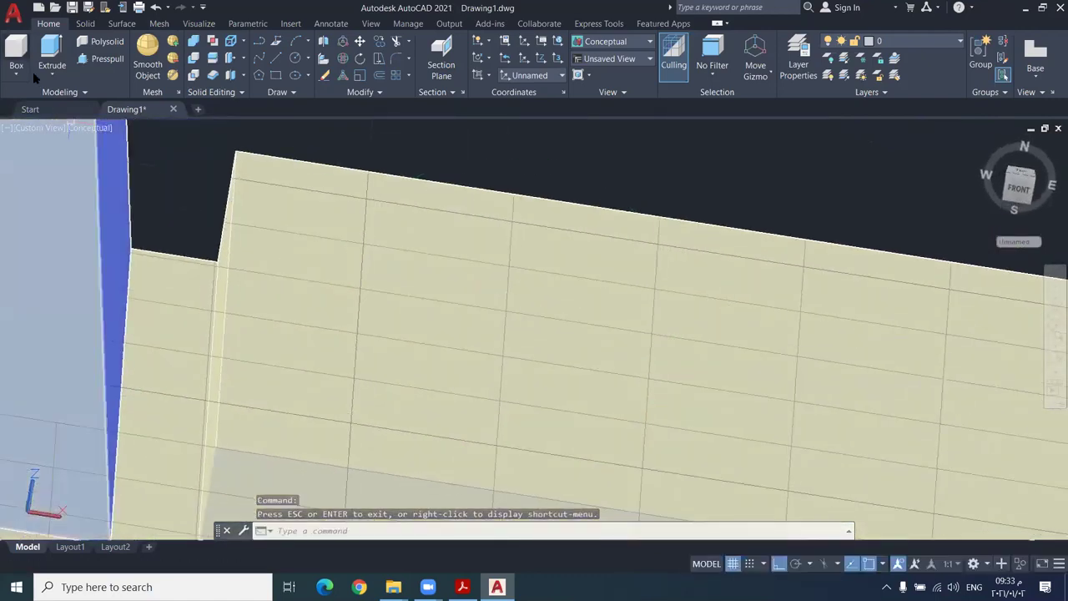
type("L")
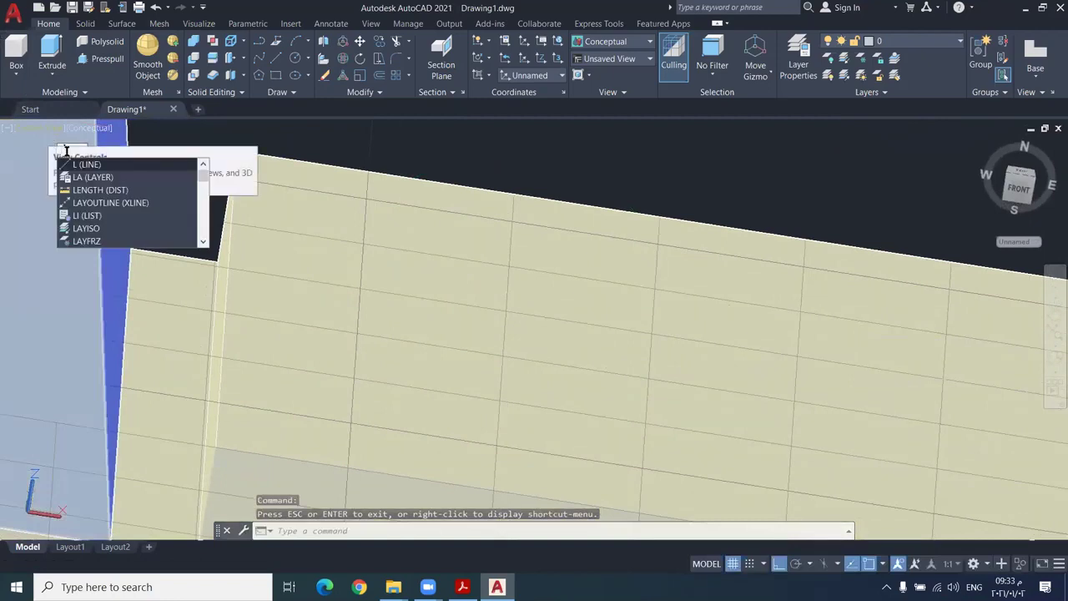
left_click(87, 167)
middle_click_drag(174, 159, 189, 278, "shift")
left_click(188, 278)
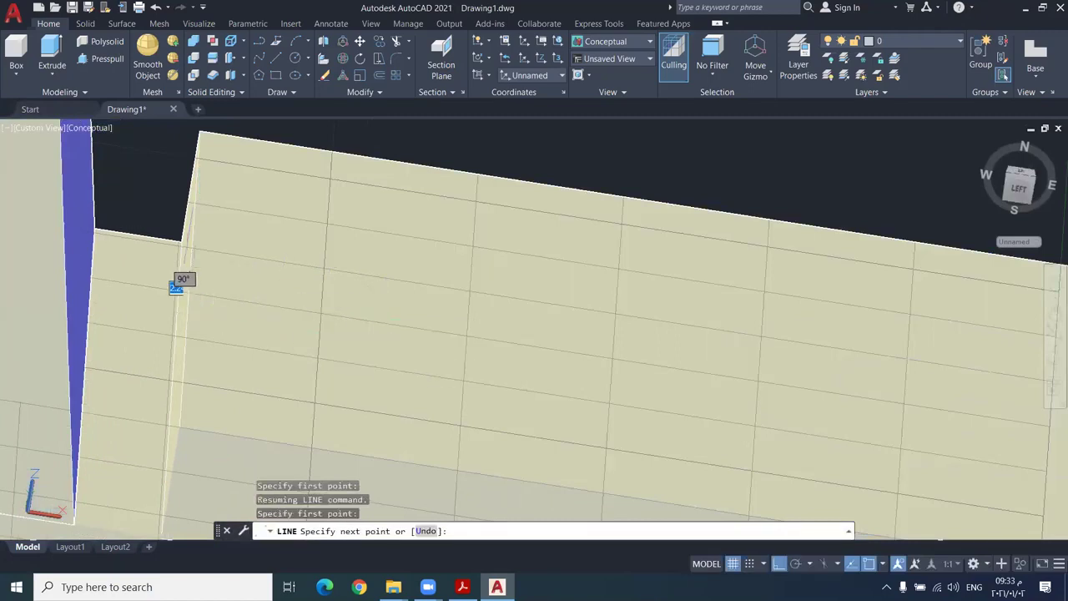
middle_click_drag(308, 147, 283, 238)
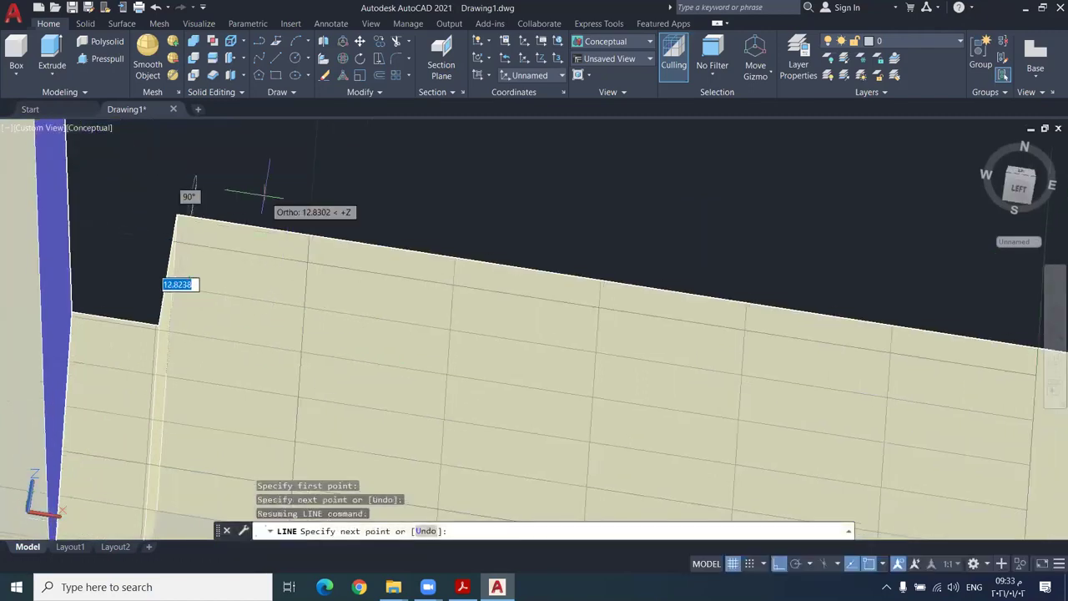
middle_click_drag(313, 288, 334, 247)
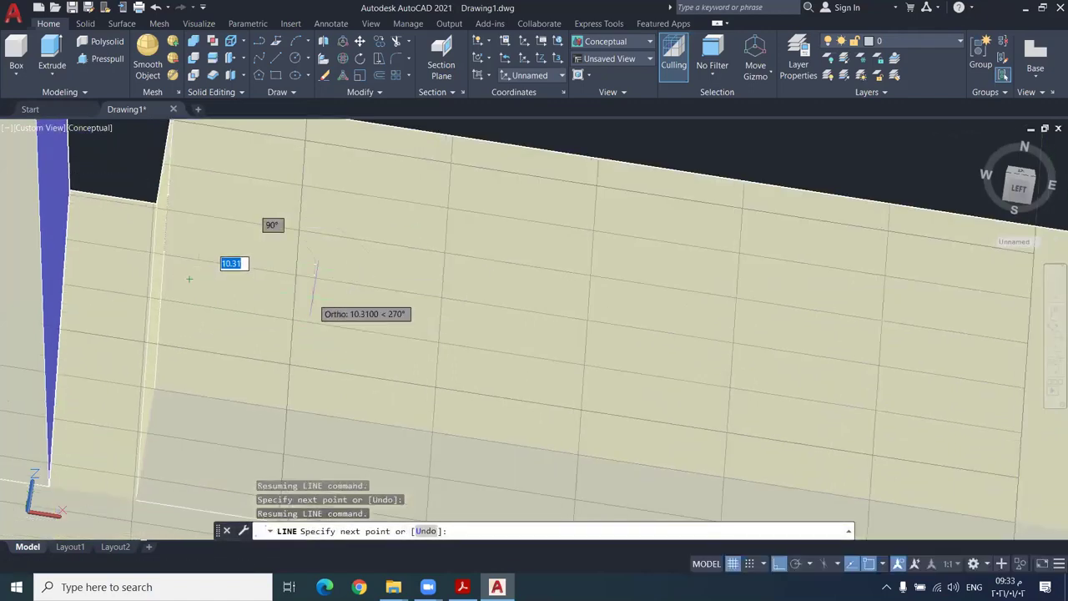
scroll(396, 317, "up", 2)
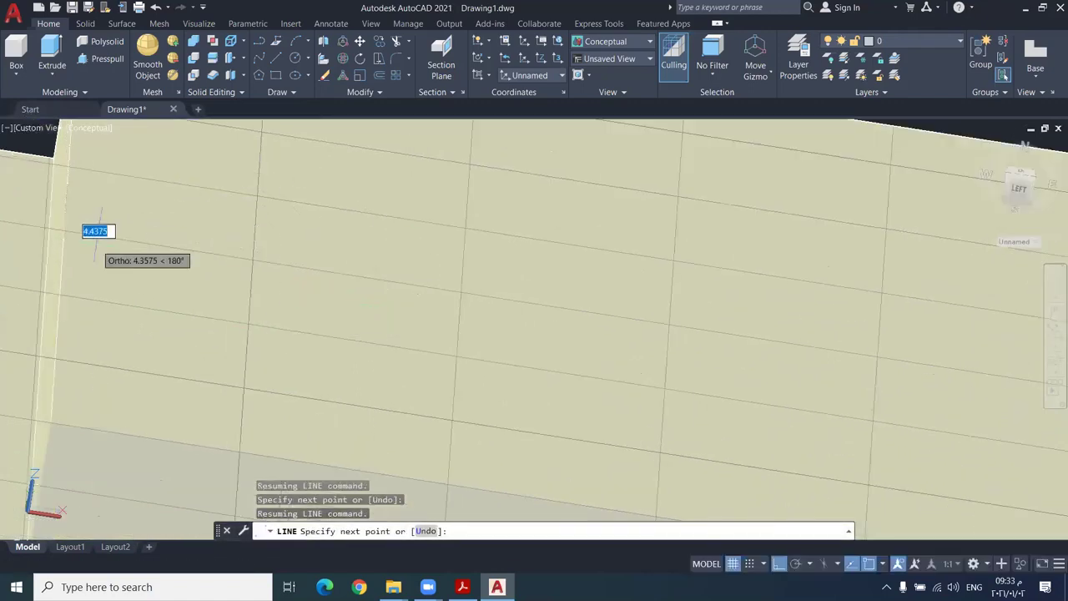